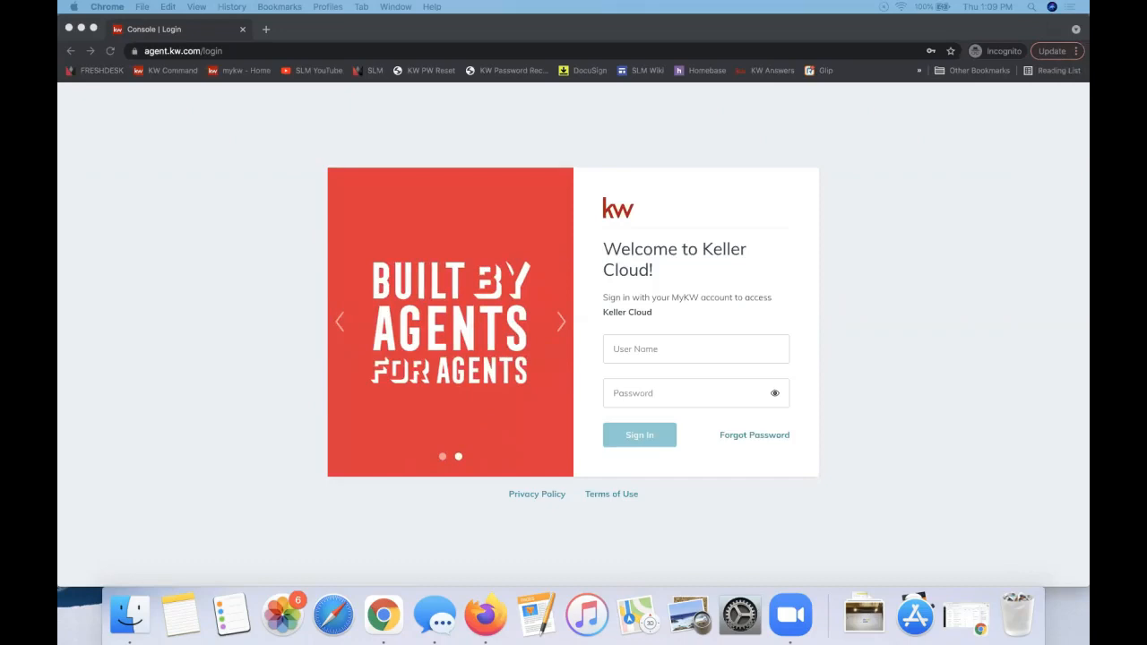
# - Sign in to Keller Cloud with Chrome's saved user name and password
pyautogui.click(220, 227)
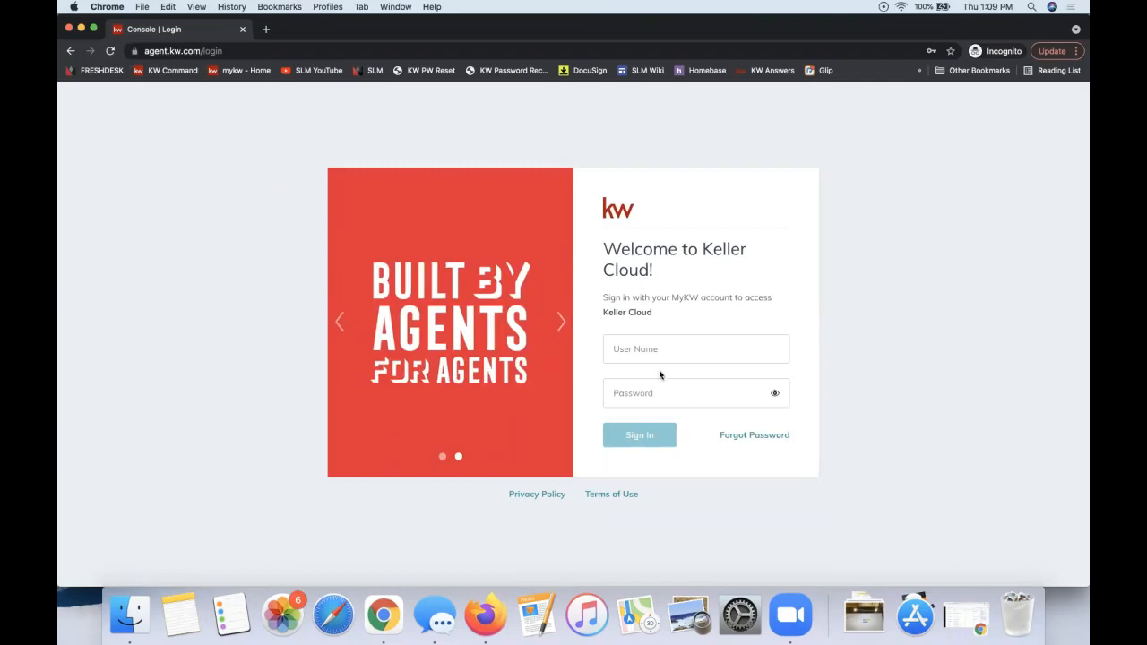
pyautogui.click(642, 351)
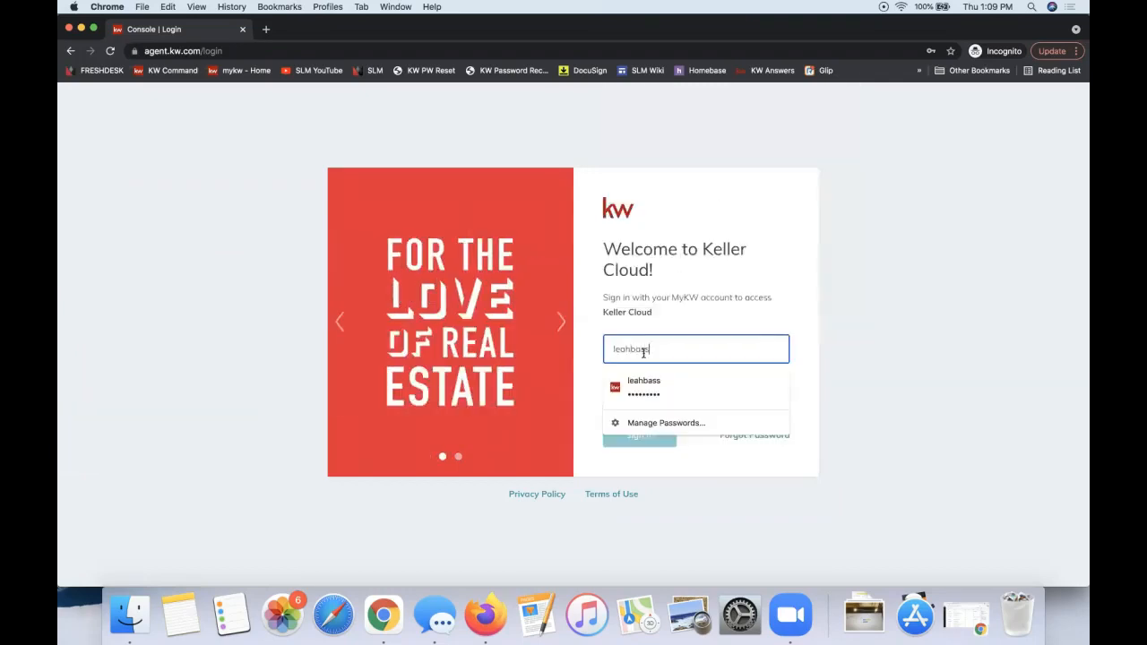
pyautogui.click(669, 395)
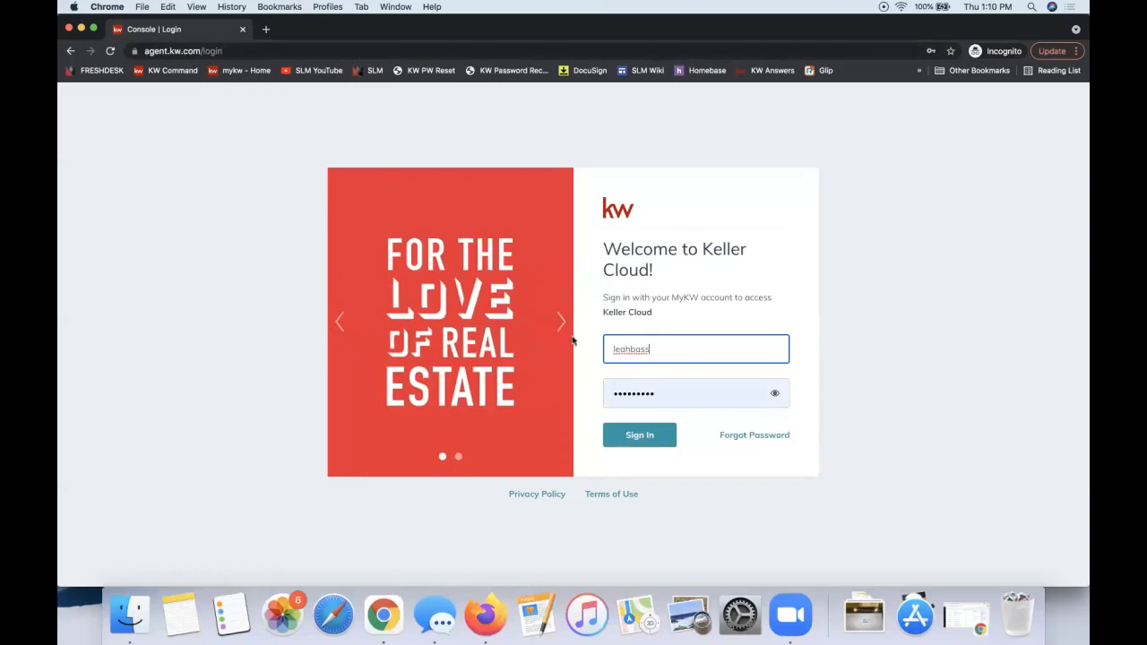
pyautogui.click(639, 436)
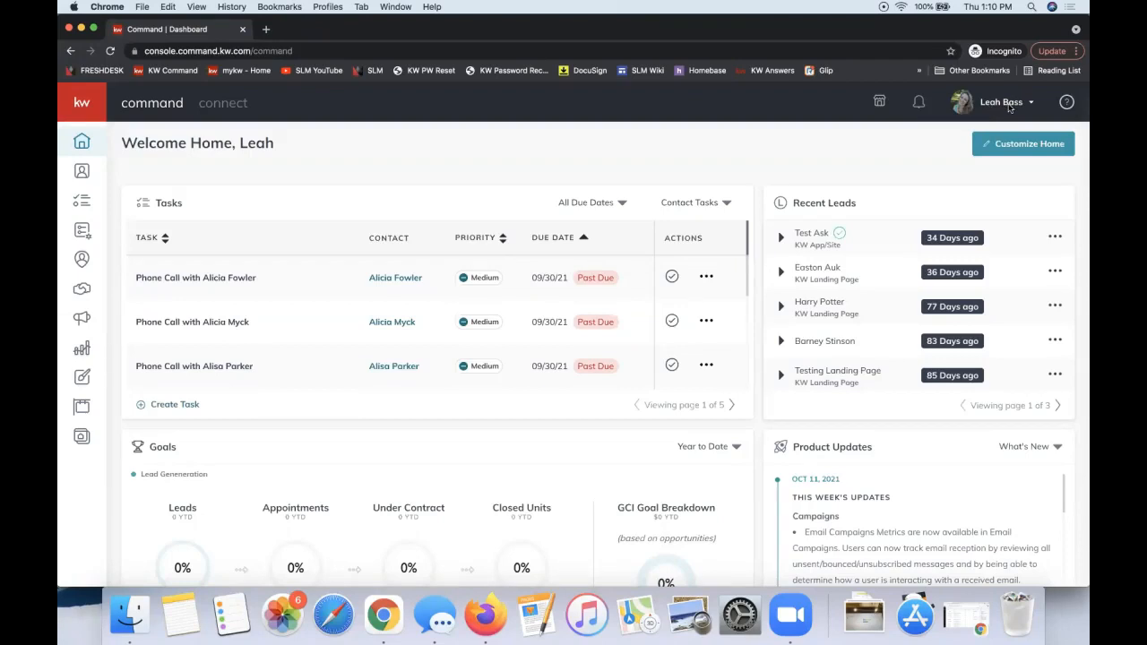
# - Open the account dropdown from your name at the top right of the dashboard
pyautogui.click(1009, 104)
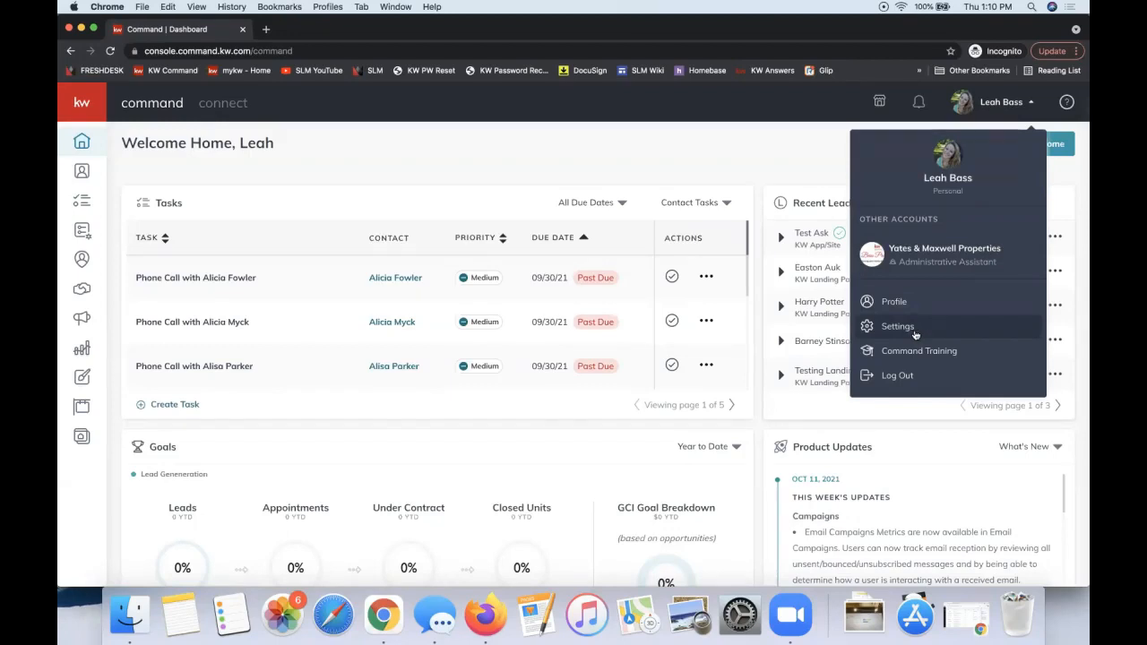
# - Open Settings and verify DocuSign shows Connected under Connected Apps, then scroll the list
pyautogui.click(913, 330)
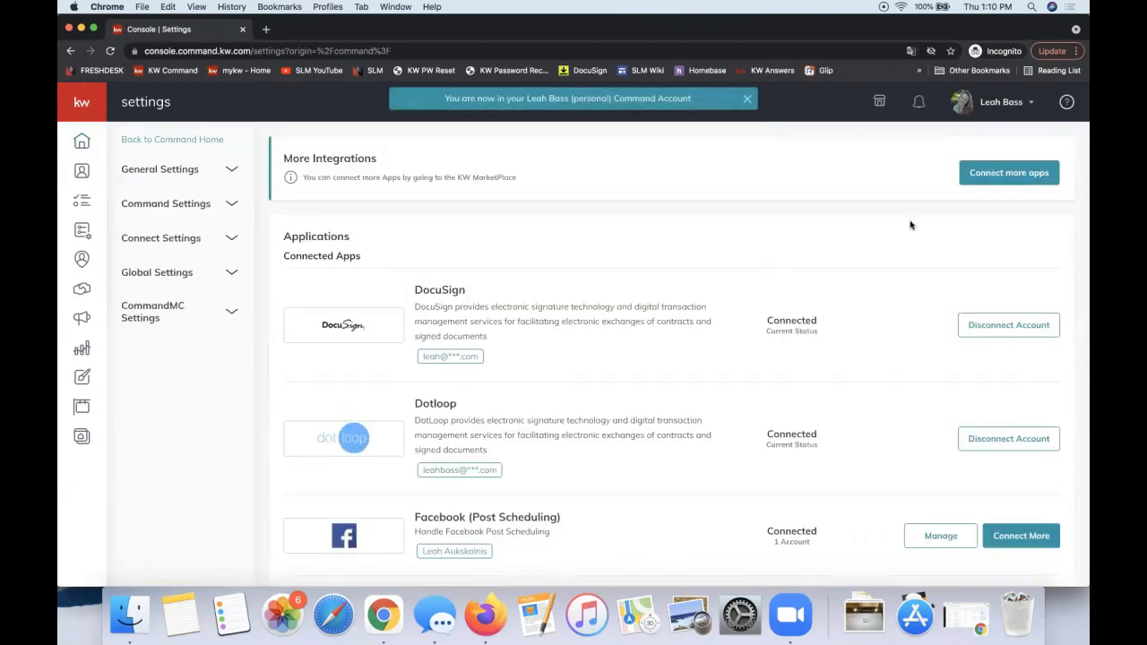
pyautogui.click(1002, 104)
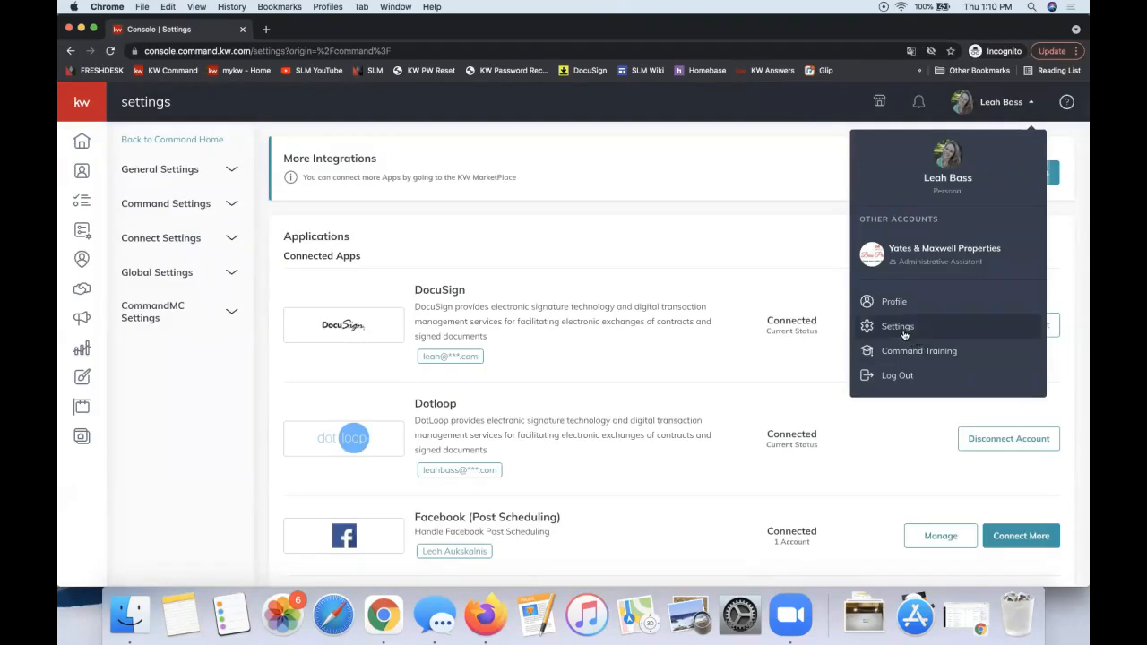
pyautogui.doubleClick(773, 320)
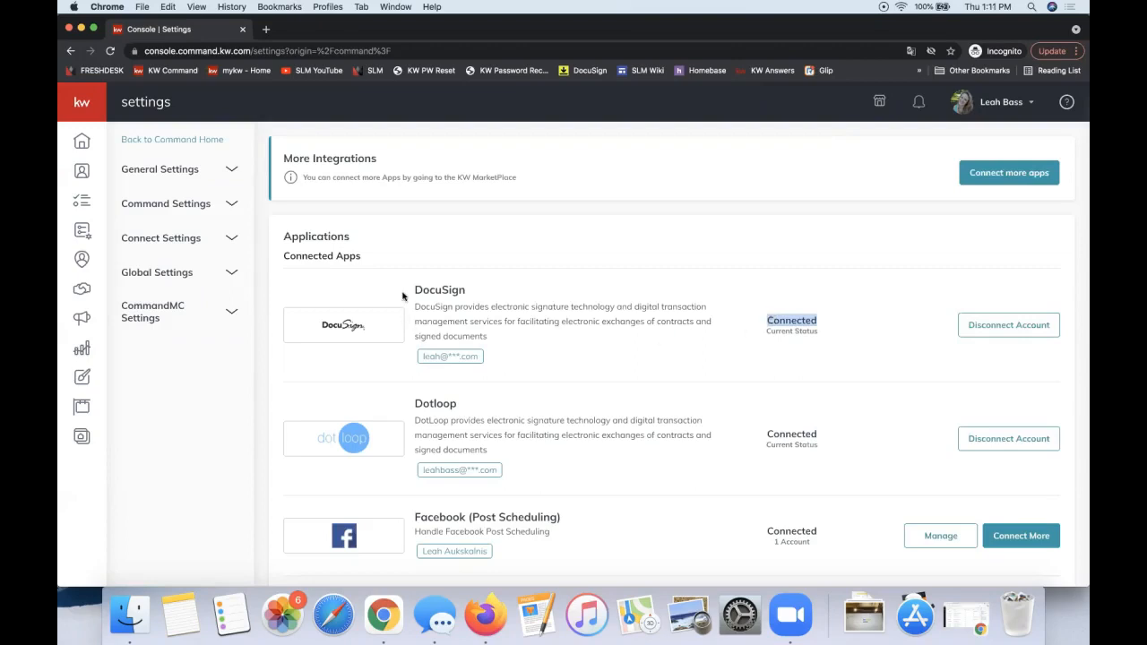
pyautogui.click(361, 258)
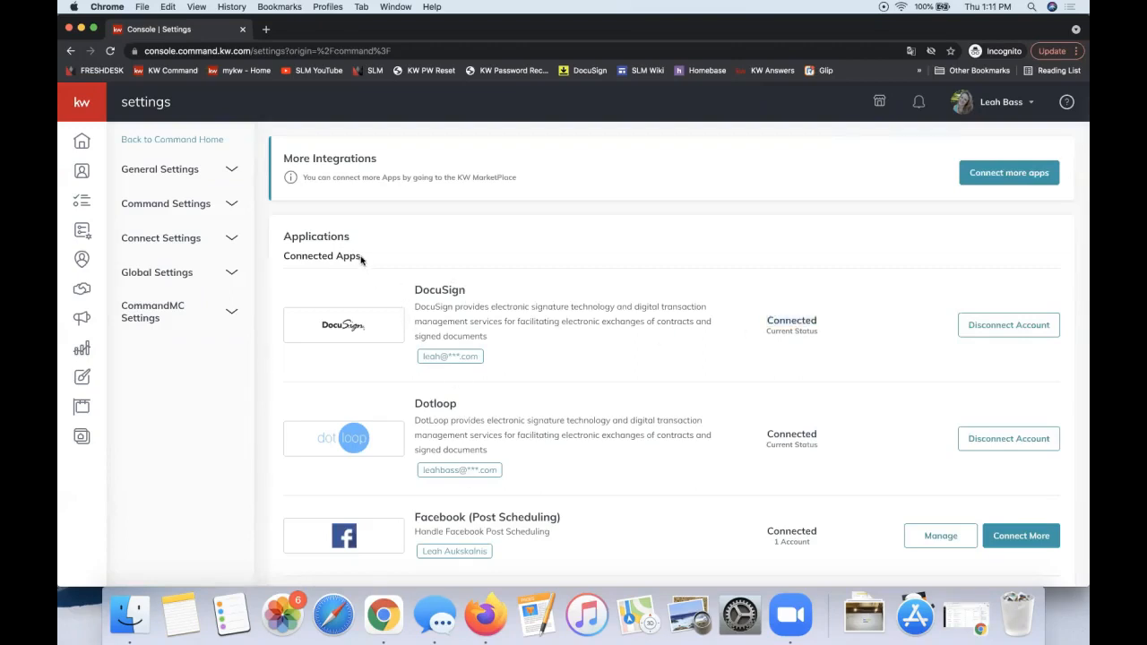
pyautogui.tripleClick(283, 260)
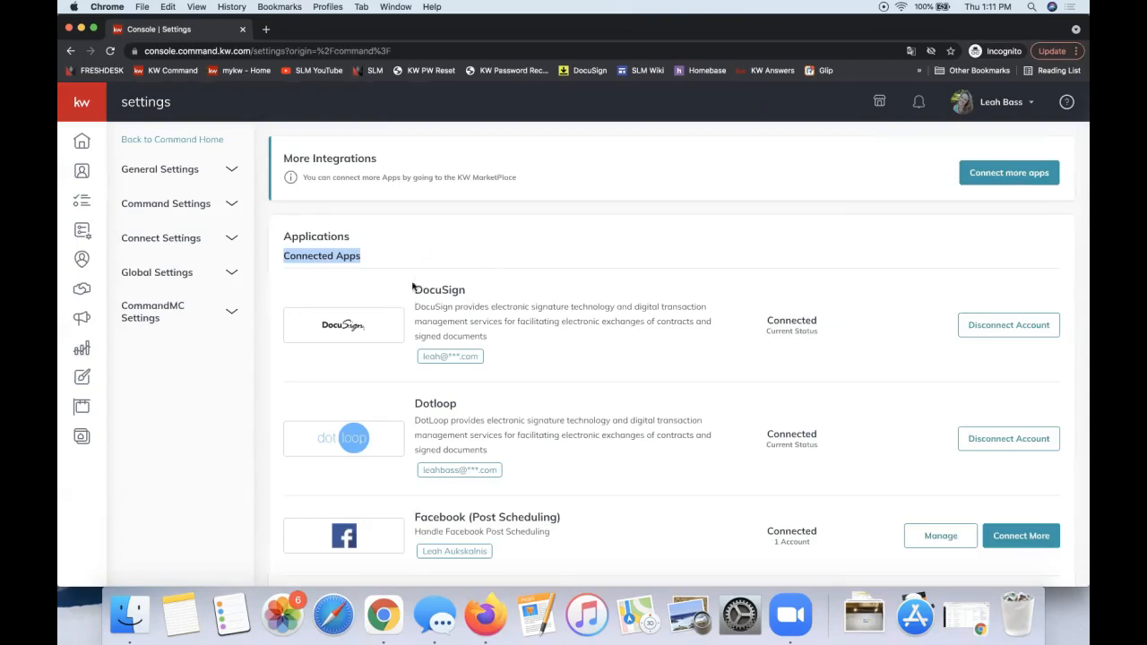
pyautogui.doubleClick(801, 319)
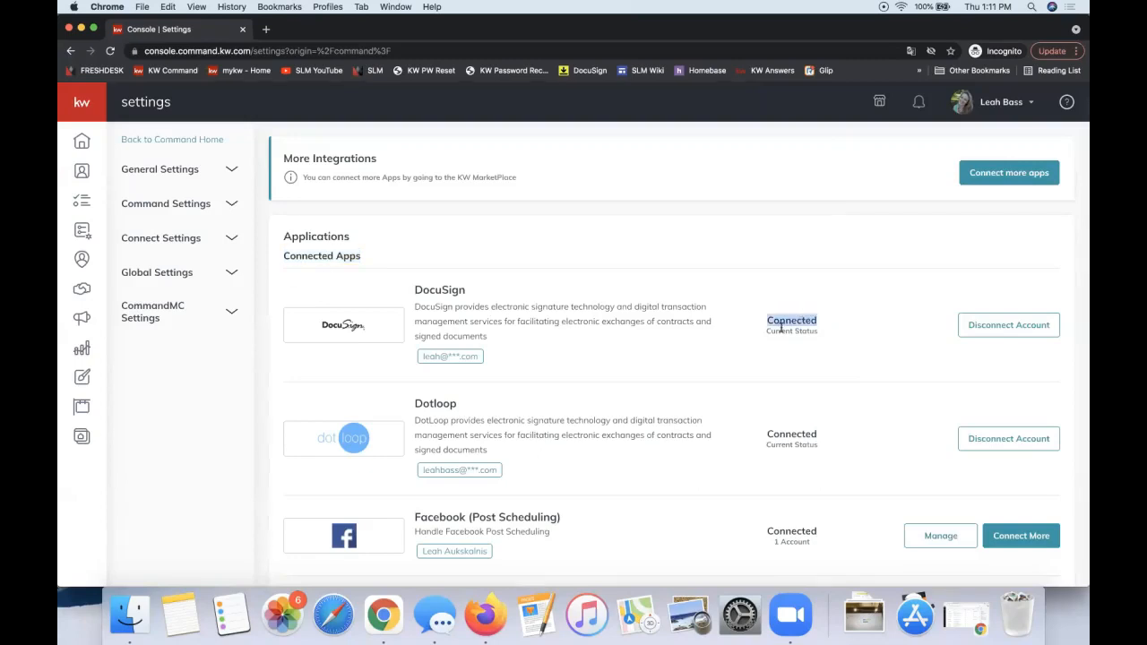
pyautogui.scroll(-3, 781, 328)
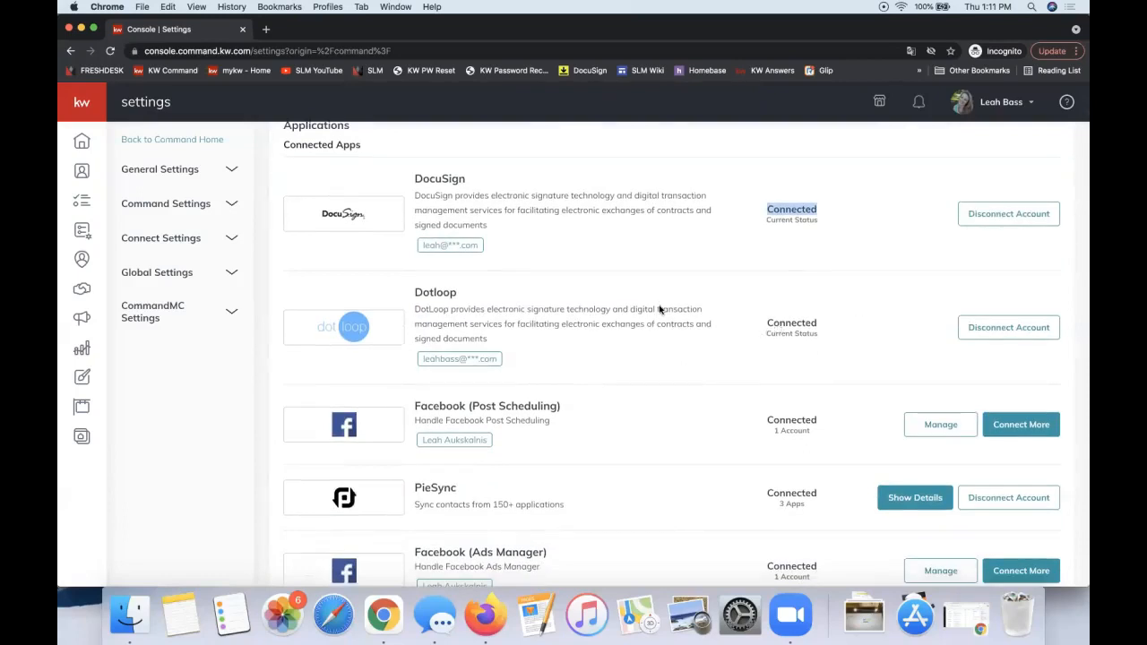
pyautogui.scroll(-6, 660, 310)
pyautogui.scroll(-6, 660, 310)
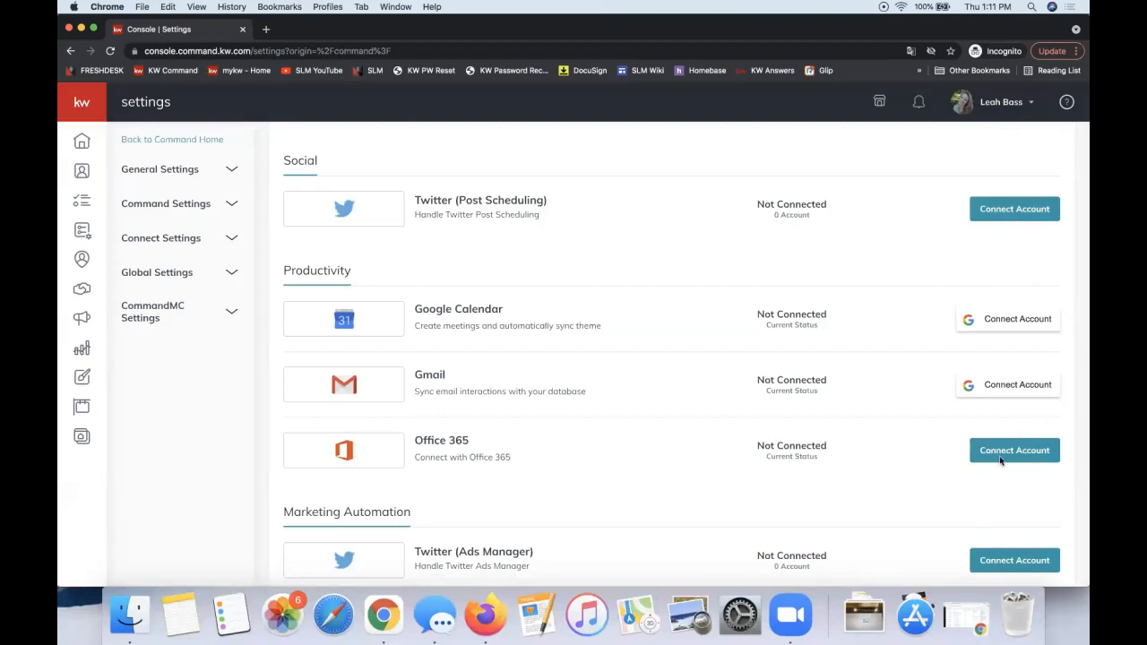
pyautogui.scroll(10, 848, 466)
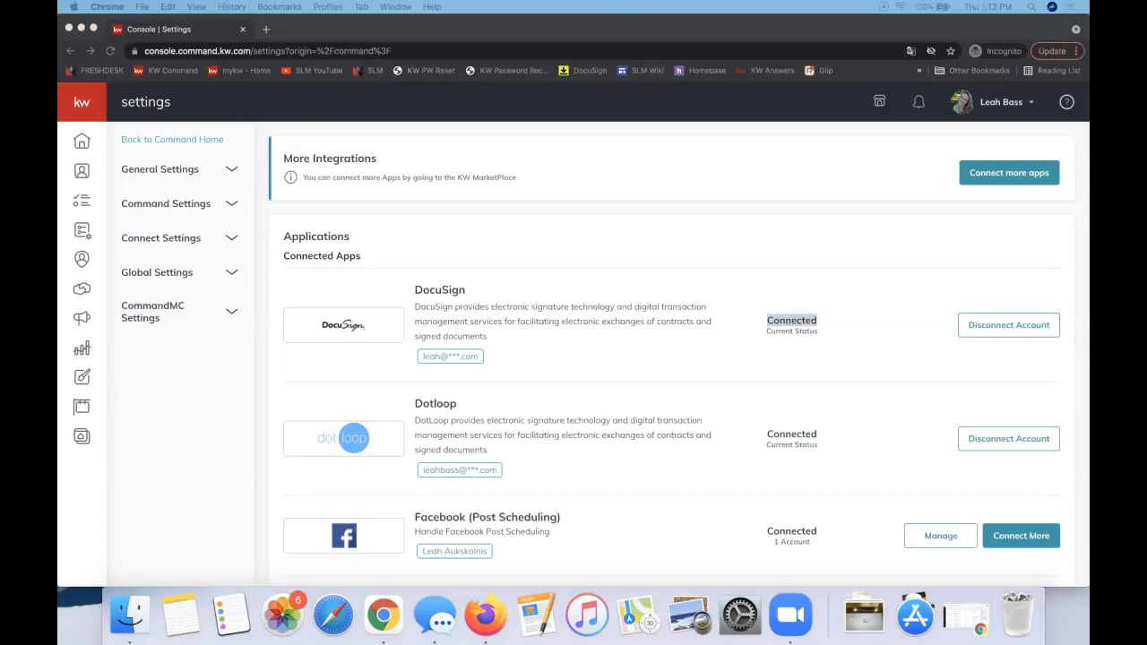
# - Go to the Contacts list of 1394 entries
pyautogui.click(80, 170)
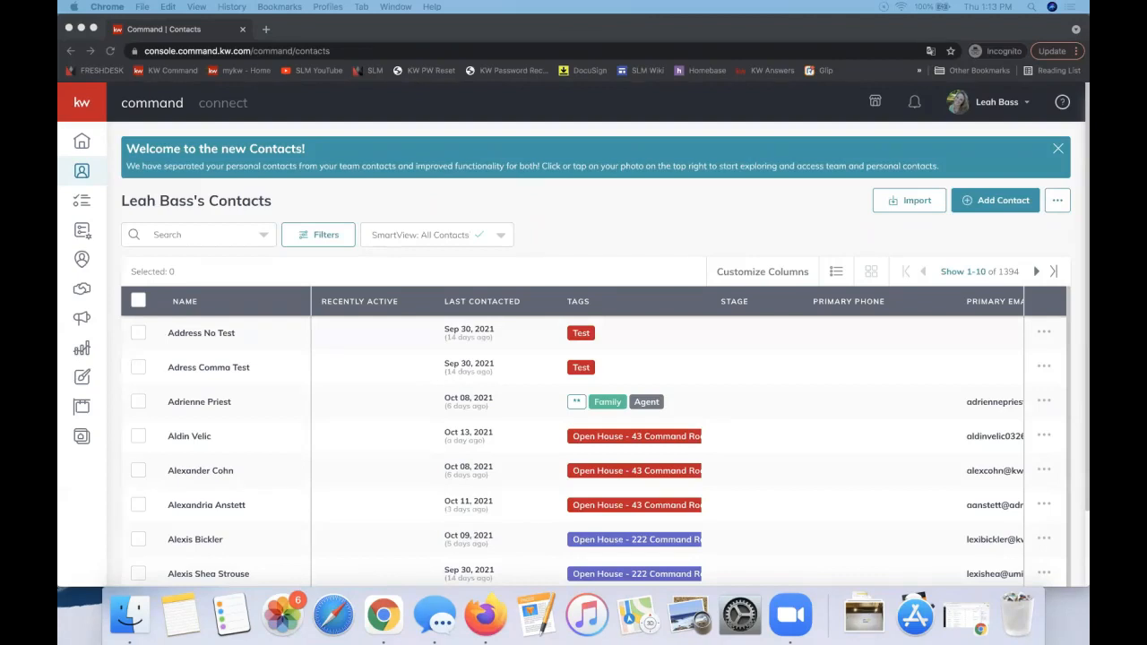
# - Bring the DocuSign Notes & Tips Google Doc window into view
pyautogui.moveTo(1090, 86); pyautogui.dragTo(1007, 128)
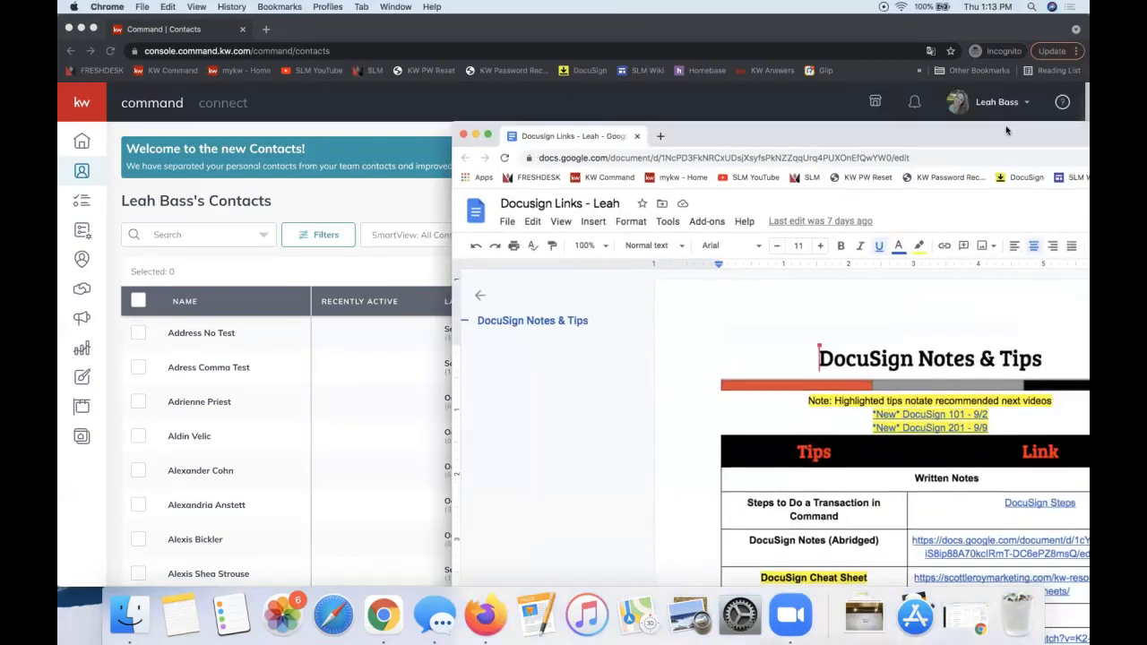
# - Maximize the DocuSign Notes & Tips document and select the *New* DocuSign 201 - 9/9 link
pyautogui.doubleClick(788, 127)
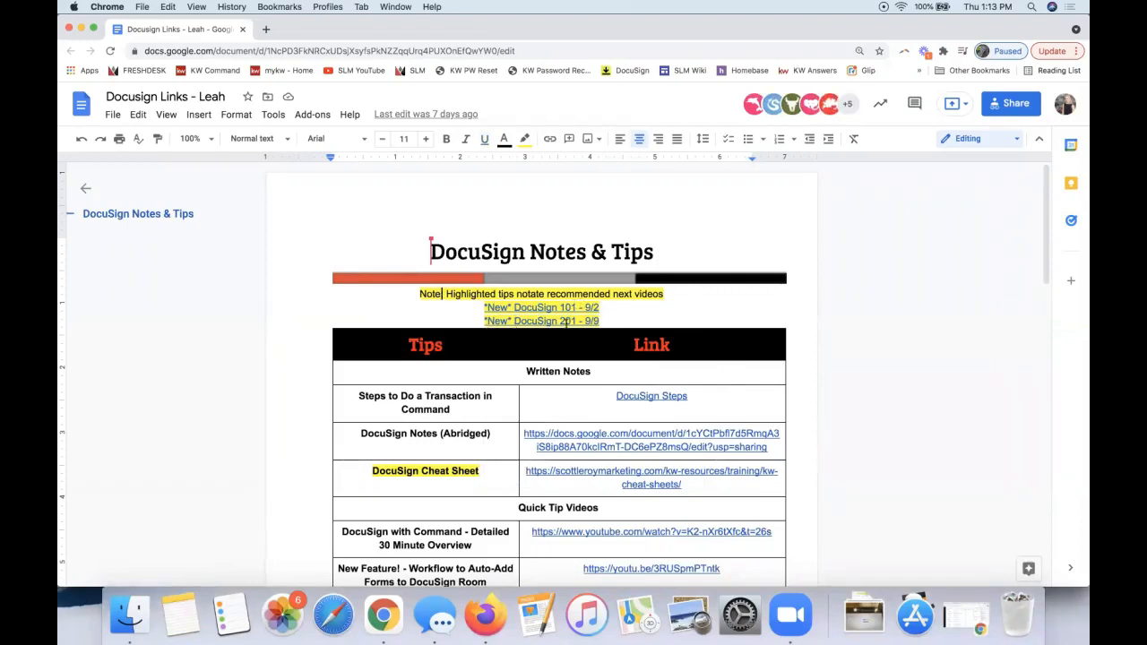
pyautogui.moveTo(602, 321); pyautogui.dragTo(485, 321)
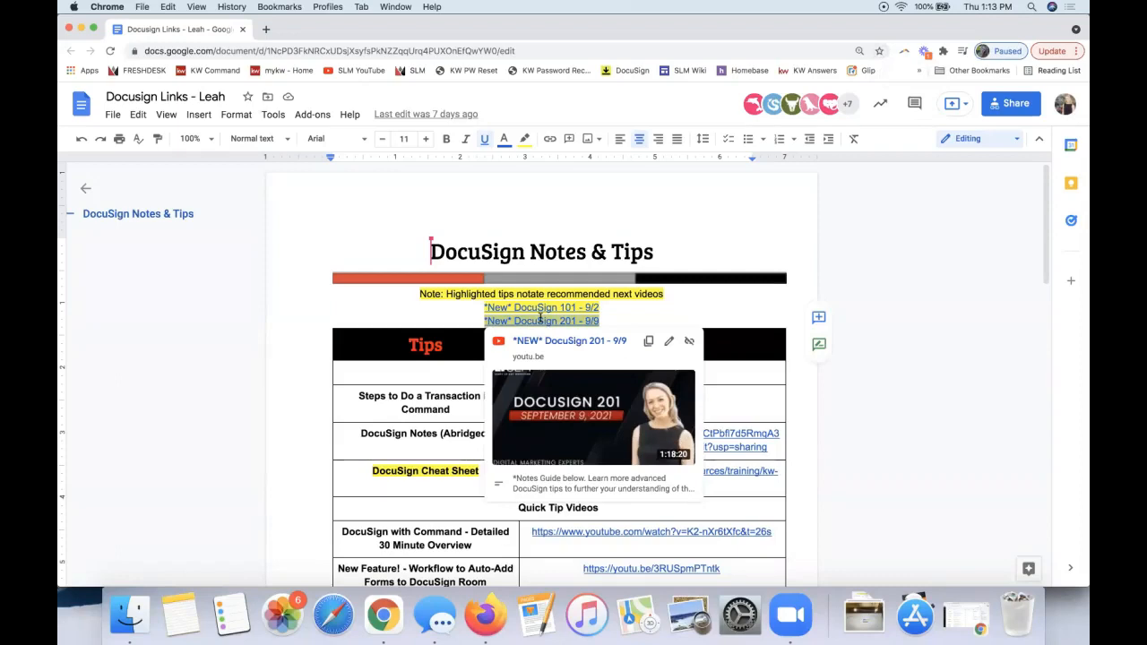
pyautogui.click(540, 320)
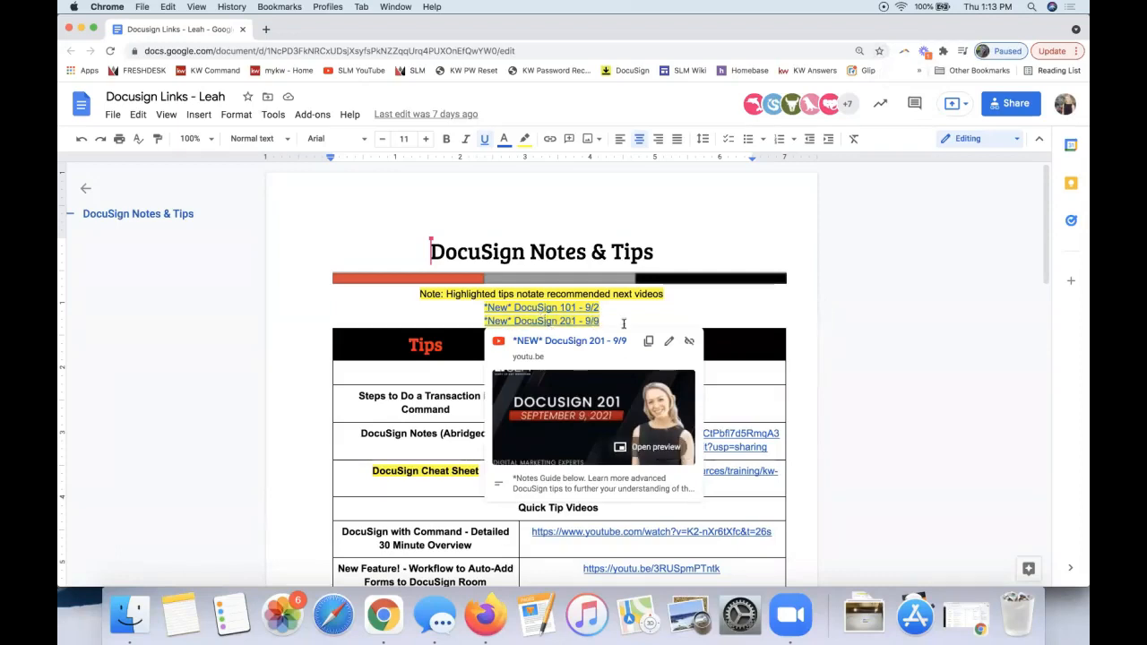
pyautogui.scroll(-3, 623, 324)
# - Highlight the Written Notes and Quick Tip Videos headings, then preview the DocuSign Steps link
pyautogui.click(801, 285)
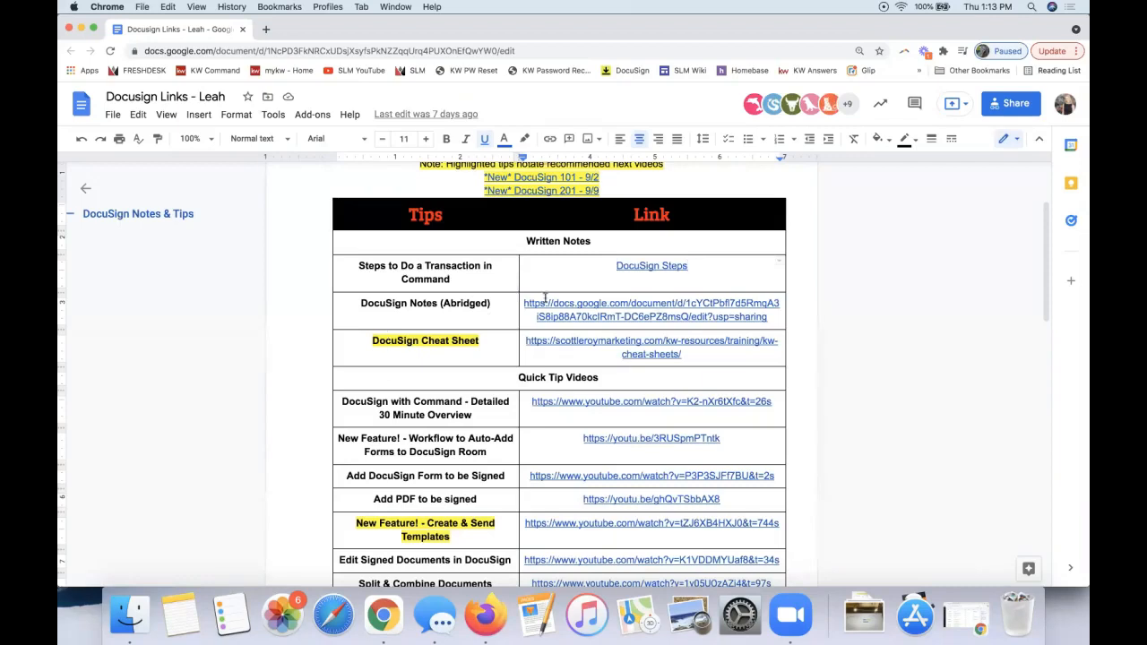
pyautogui.tripleClick(547, 242)
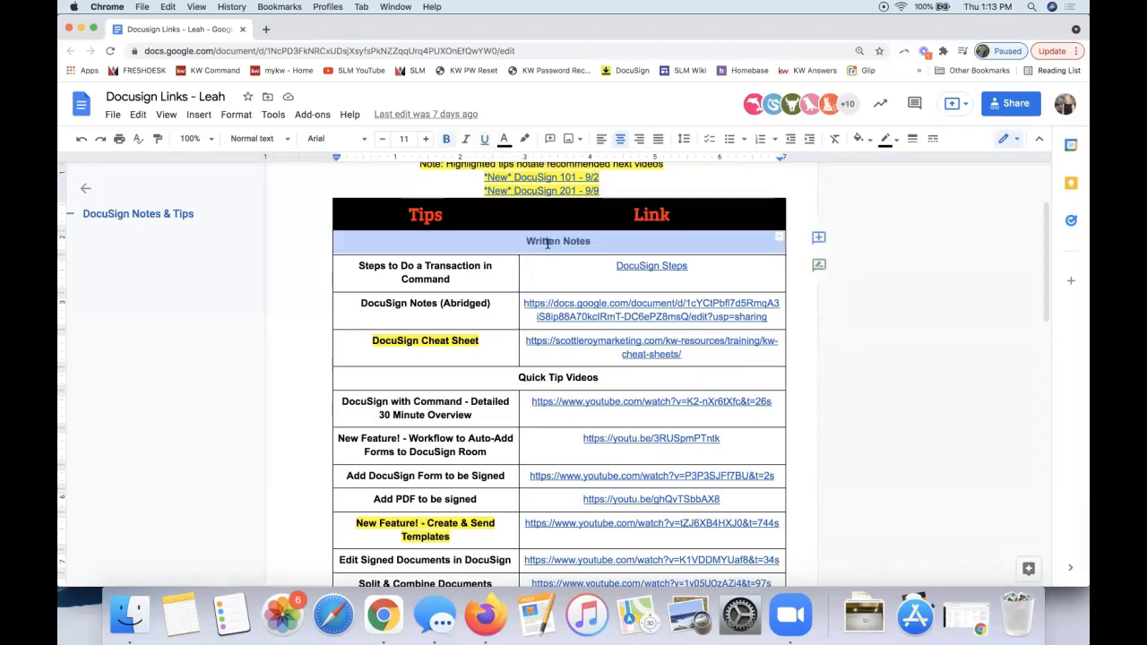
pyautogui.tripleClick(541, 377)
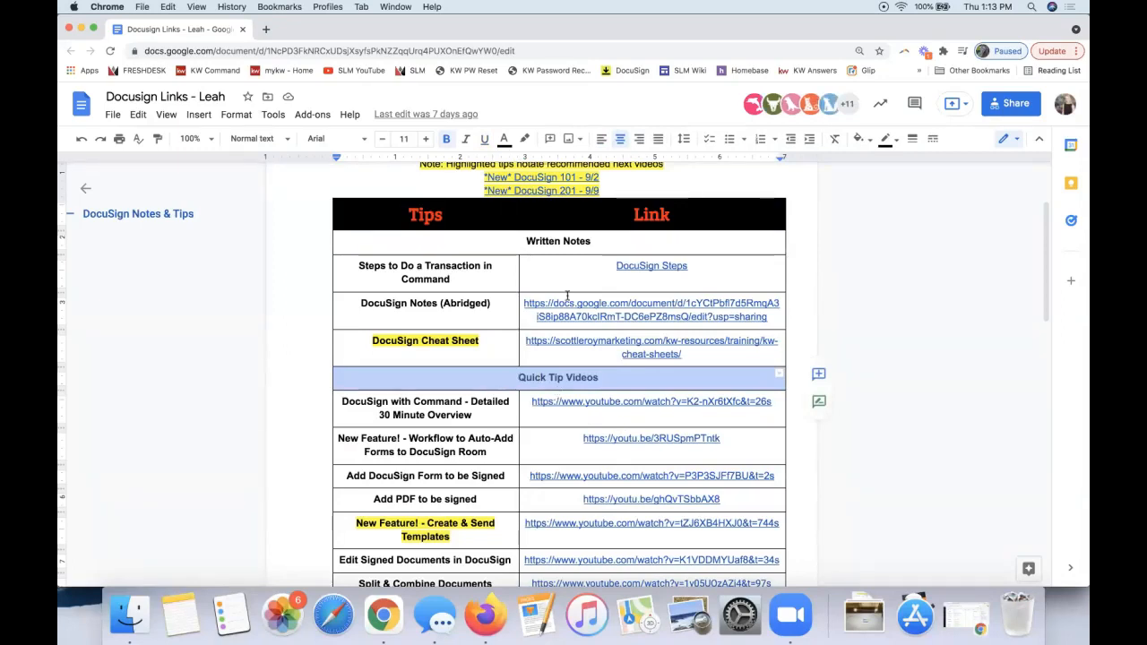
pyautogui.doubleClick(550, 238)
pyautogui.tripleClick(550, 237)
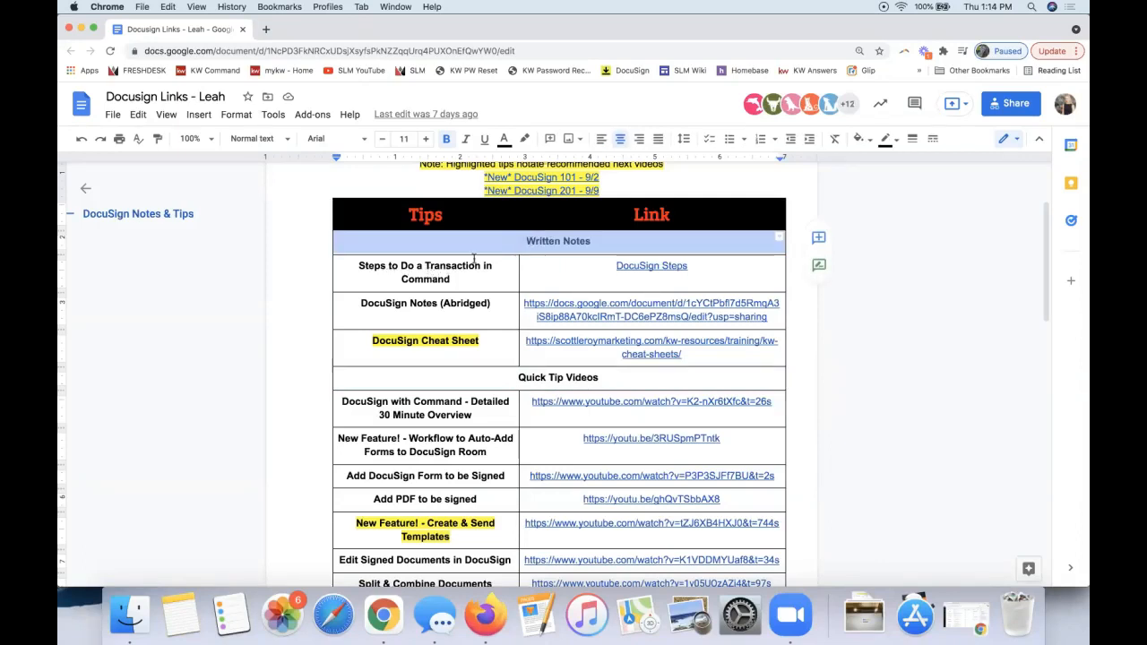
pyautogui.click(661, 264)
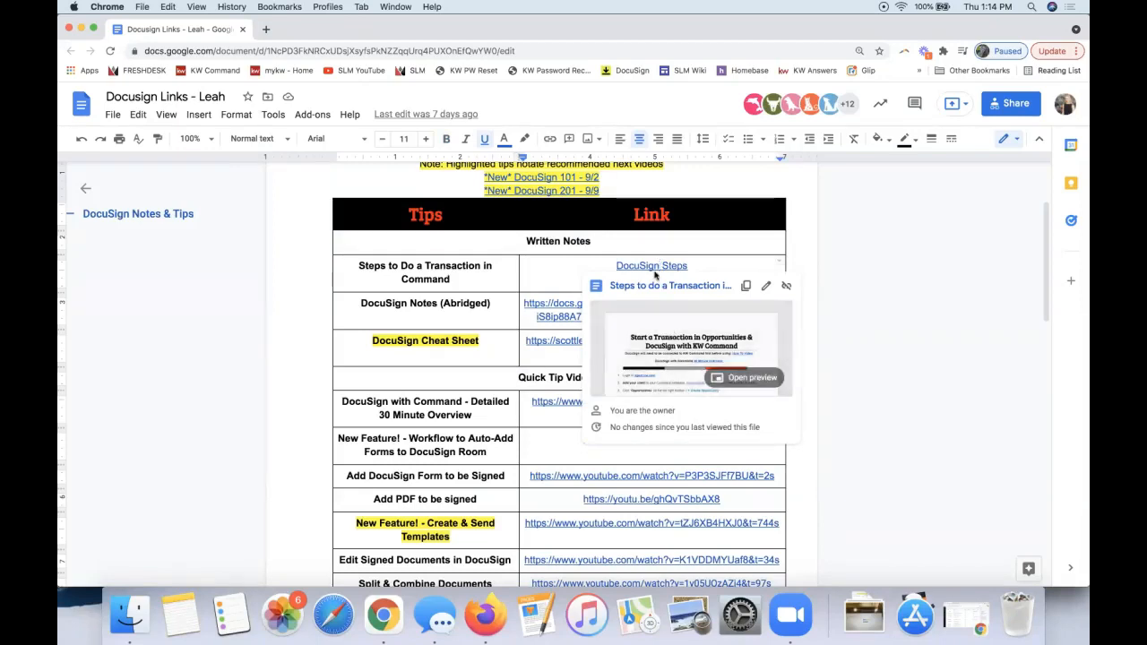
# - Open the Steps to do a Transaction in Command document and copy its shareable link
pyautogui.click(649, 286)
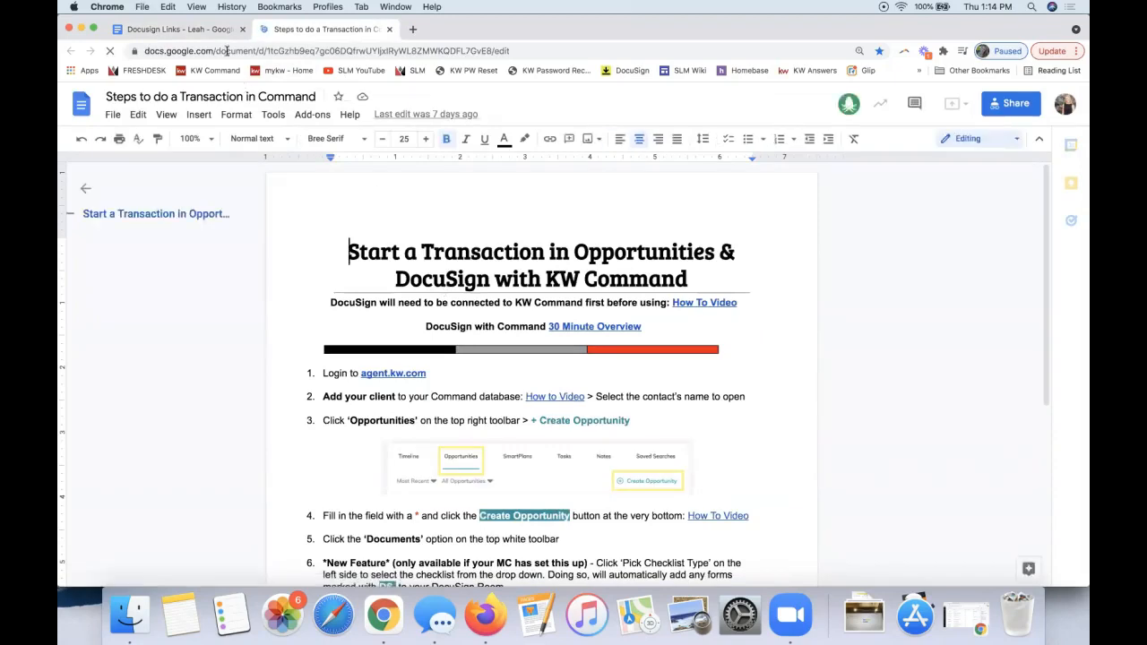
pyautogui.click(1000, 111)
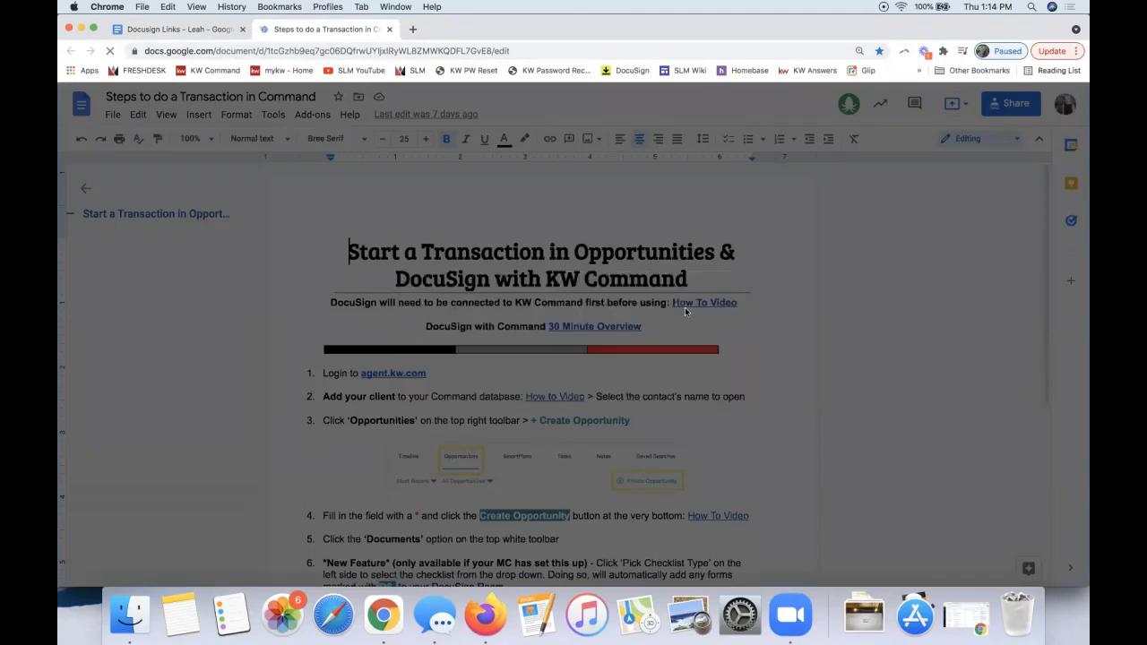
pyautogui.click(744, 455)
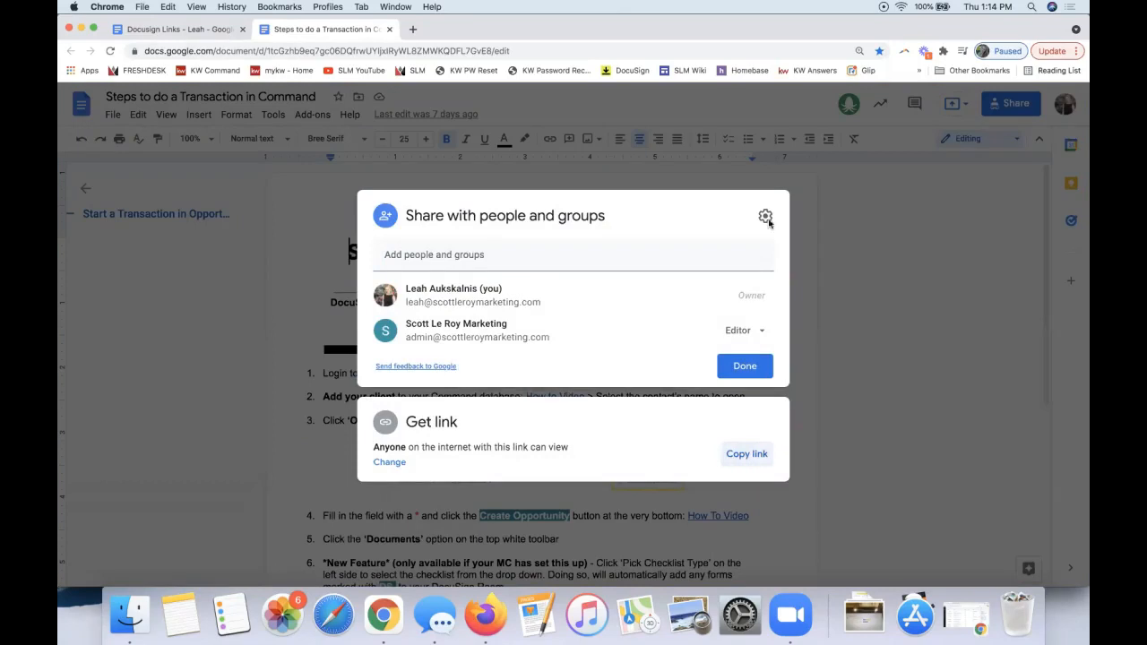
pyautogui.click(897, 291)
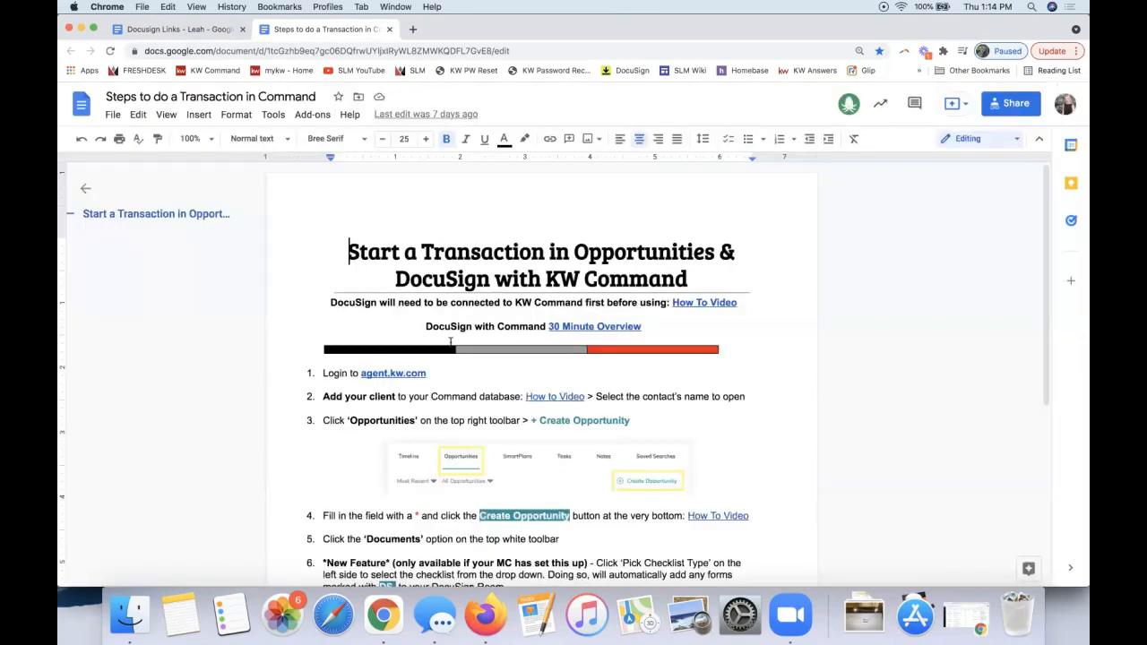
# - Move the document window aside to bring KW Command's Contacts list back
pyautogui.scroll(-5, 349, 352)
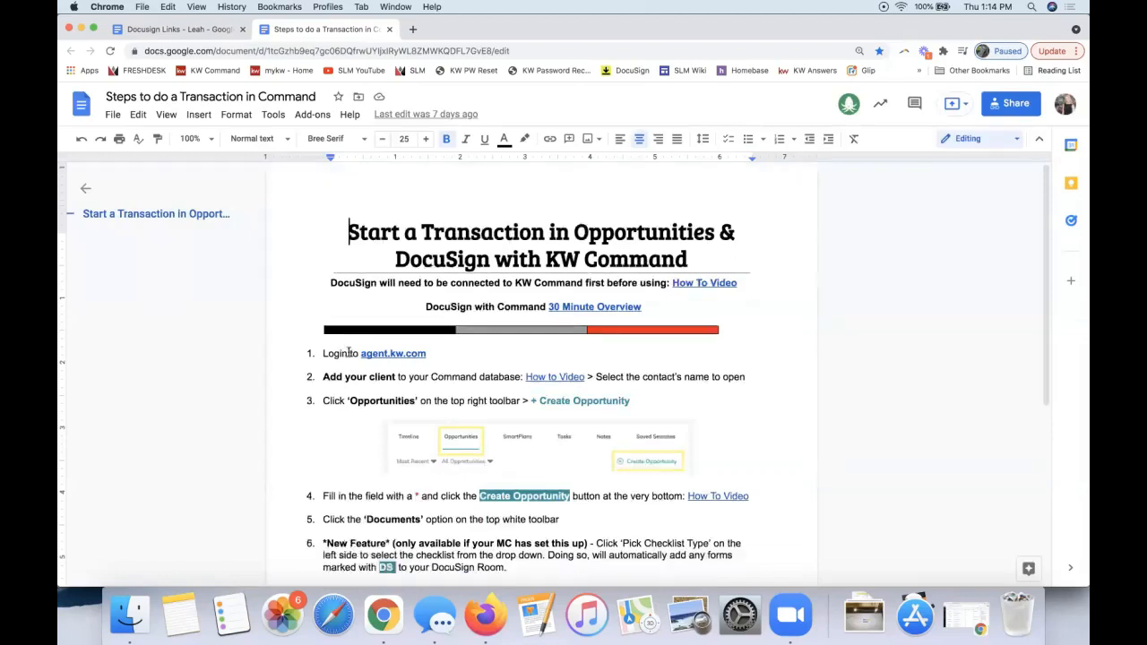
pyautogui.scroll(2, 349, 352)
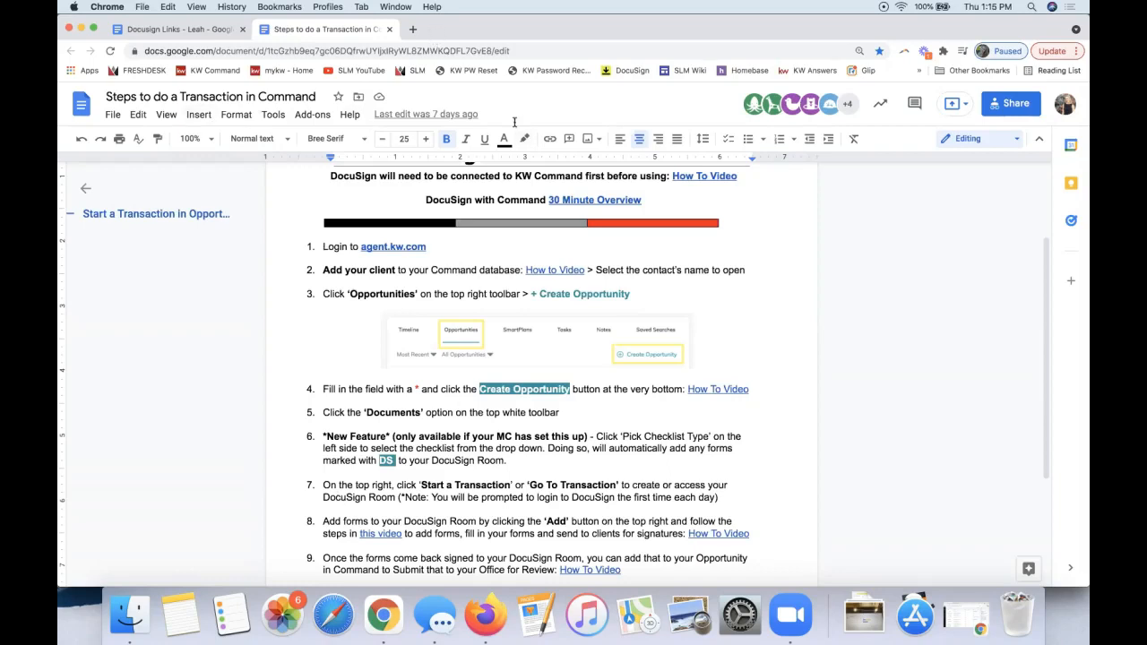
pyautogui.moveTo(839, 32); pyautogui.dragTo(1146, 55)
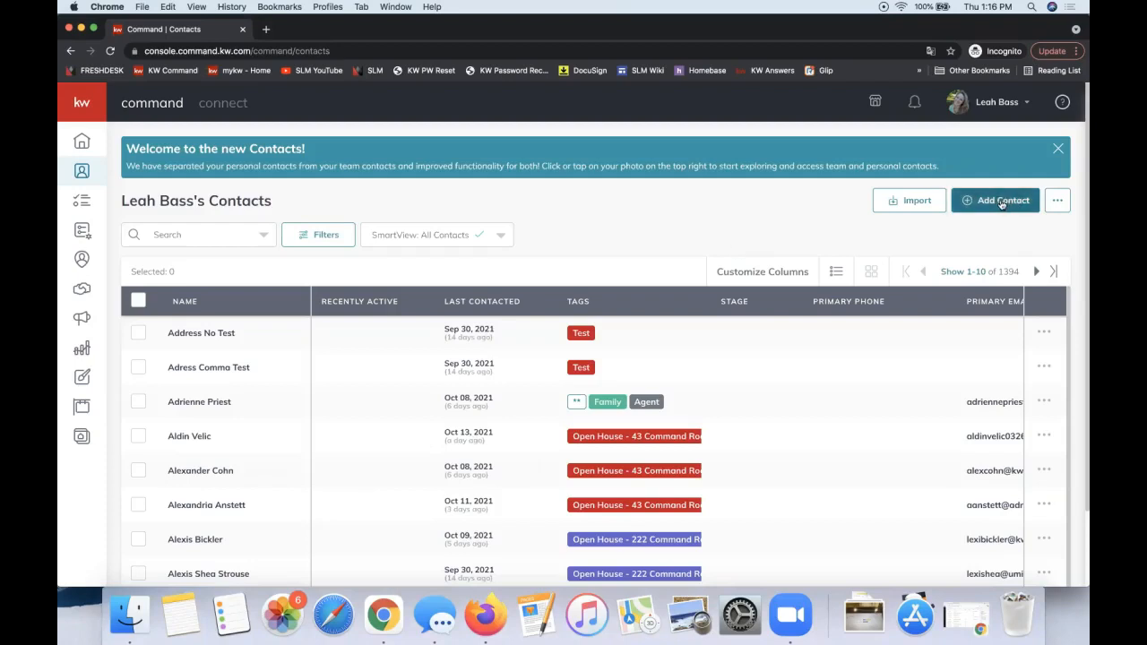
# - Search contacts for the client's name, narrowing the list to one Have Not Met match
pyautogui.click(189, 235)
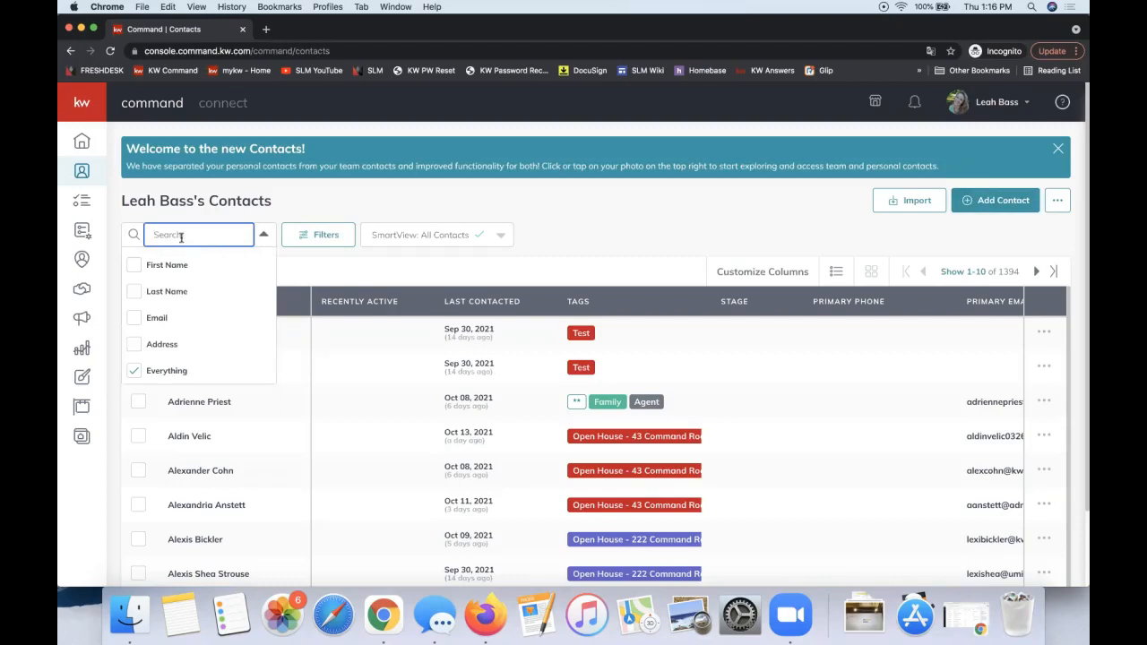
pyautogui.write('james b')
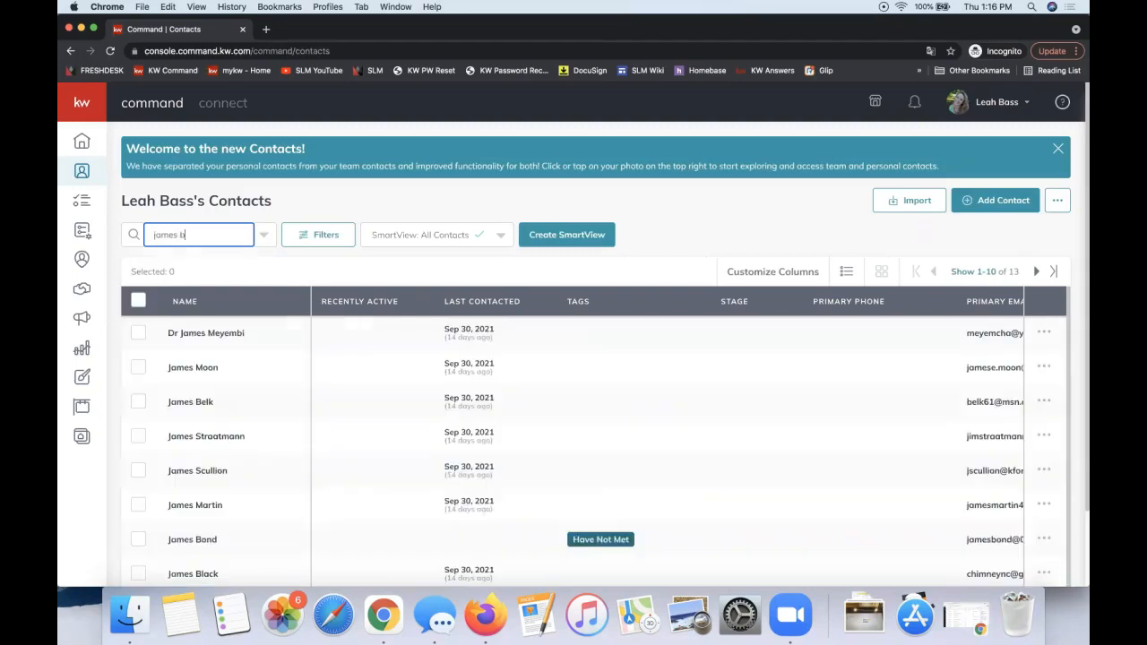
pyautogui.write('ond')
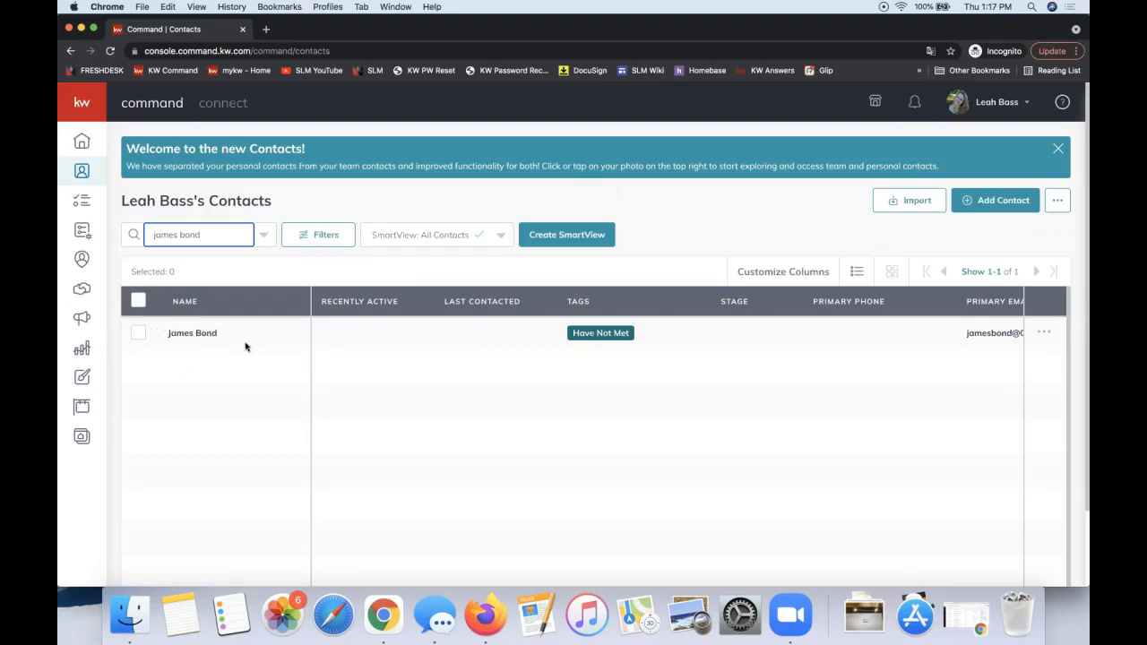
pyautogui.click(325, 209)
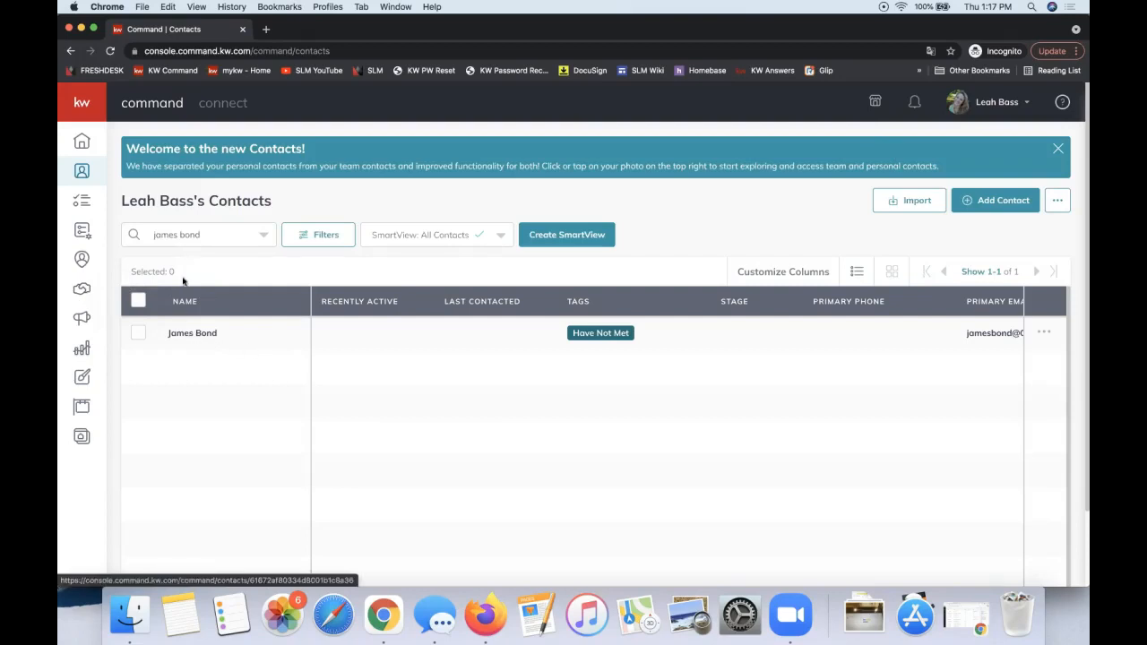
# - Open the client's contact record and view its empty Opportunities tab
pyautogui.click(195, 334)
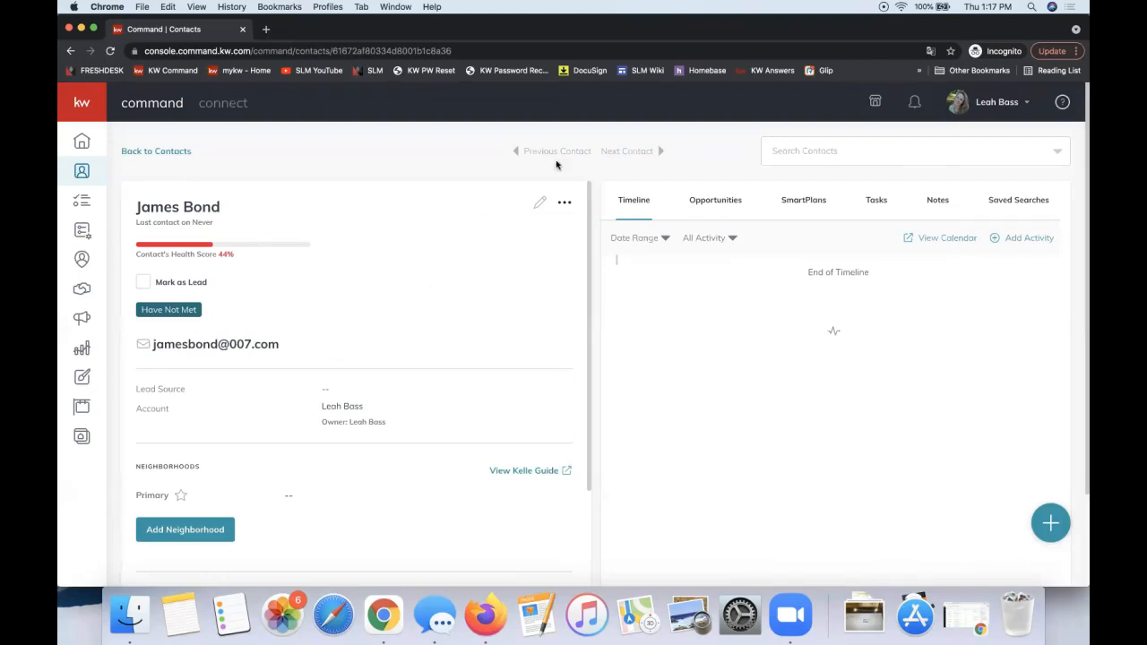
pyautogui.click(696, 211)
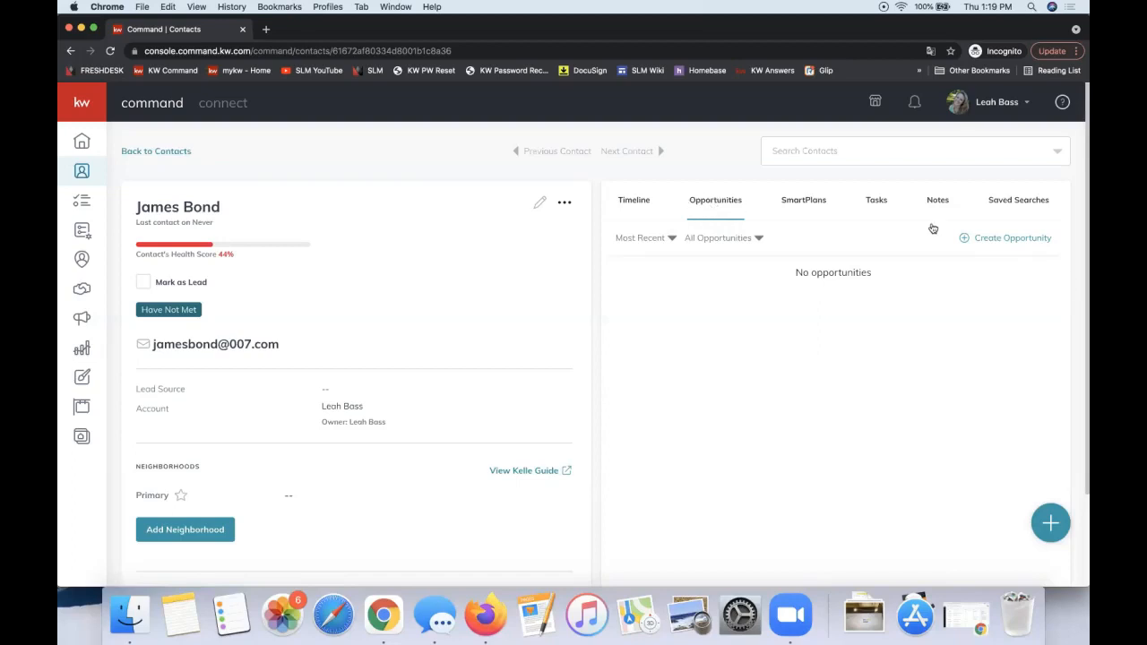
# - Start a new opportunity for the client with Opportunity Type set to Listing
pyautogui.click(1001, 240)
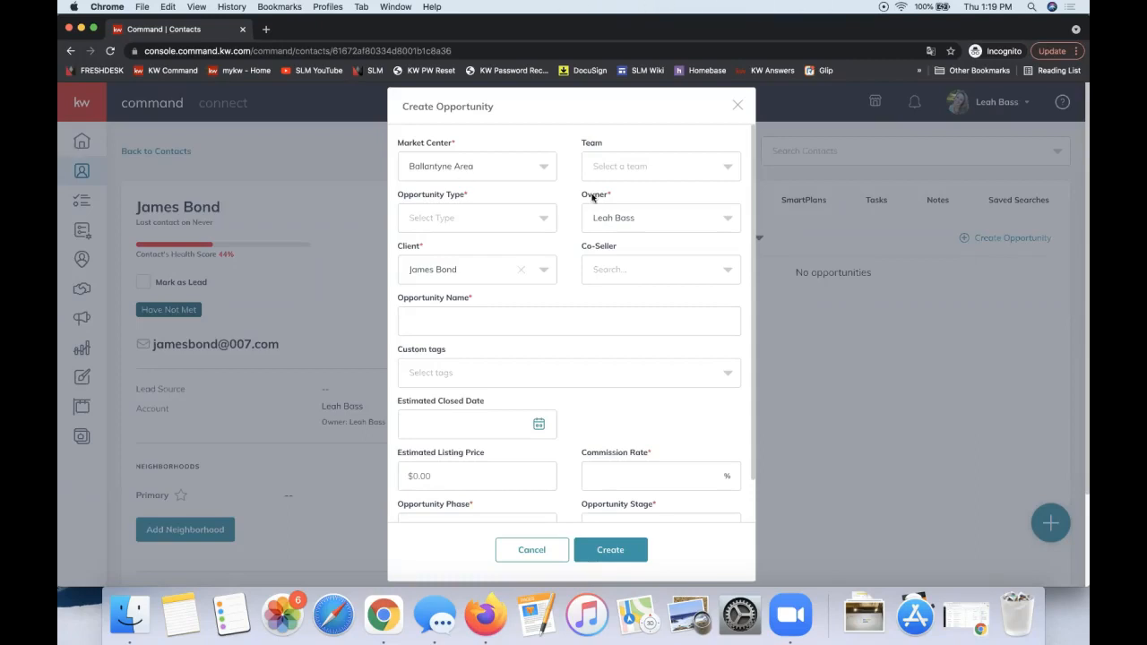
pyautogui.tripleClick(456, 199)
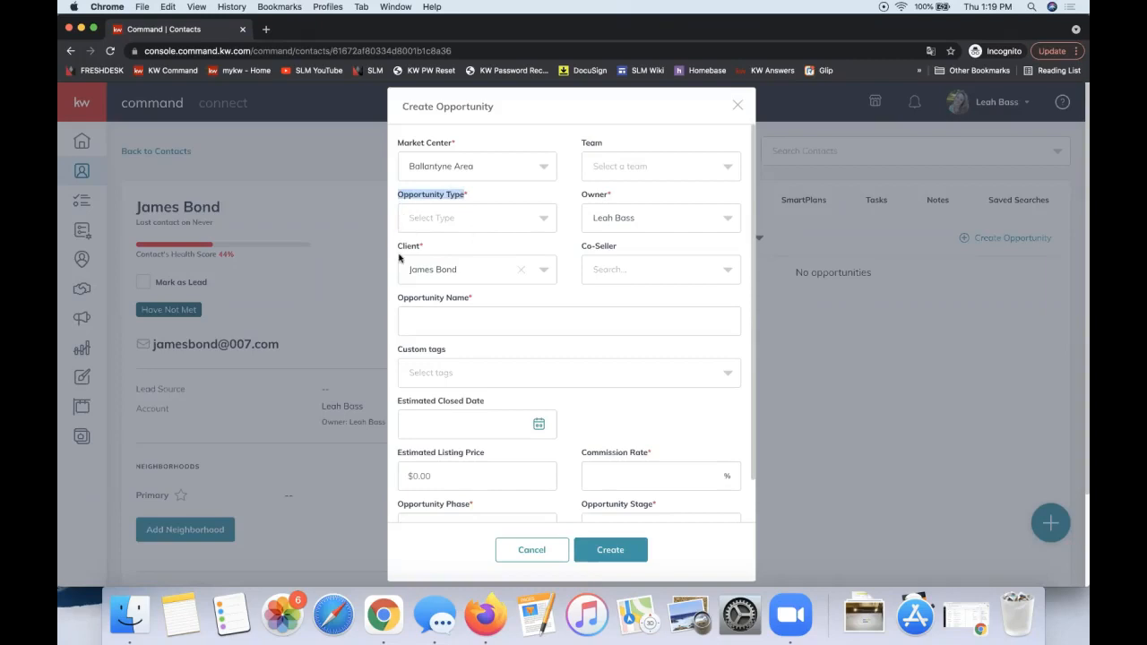
pyautogui.click(449, 224)
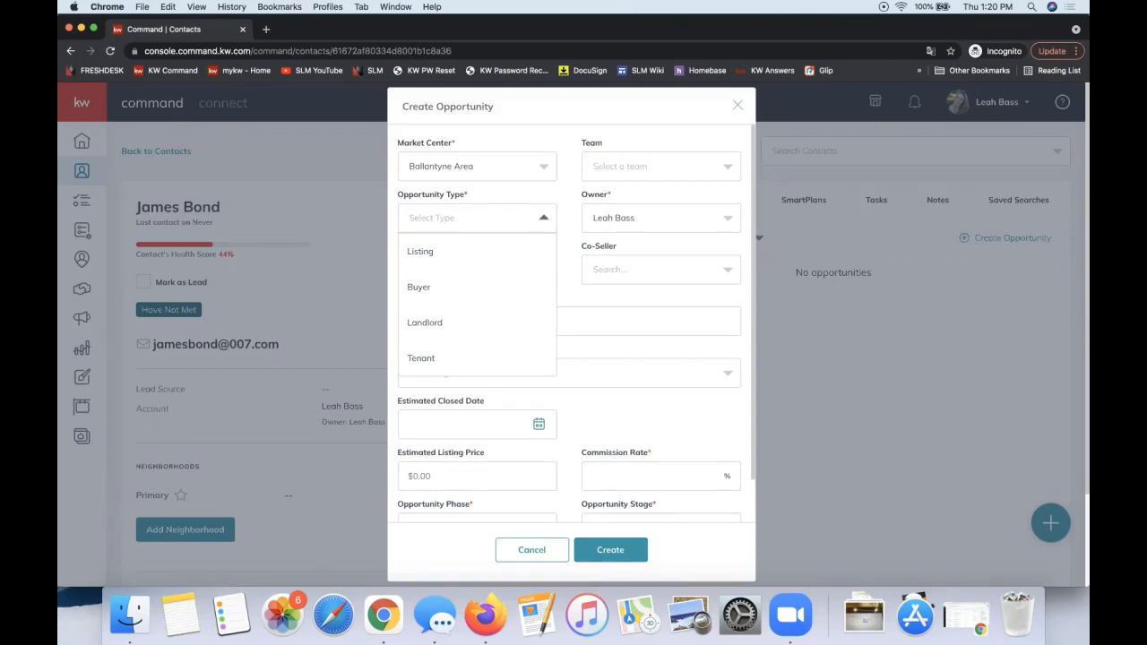
pyautogui.click(425, 255)
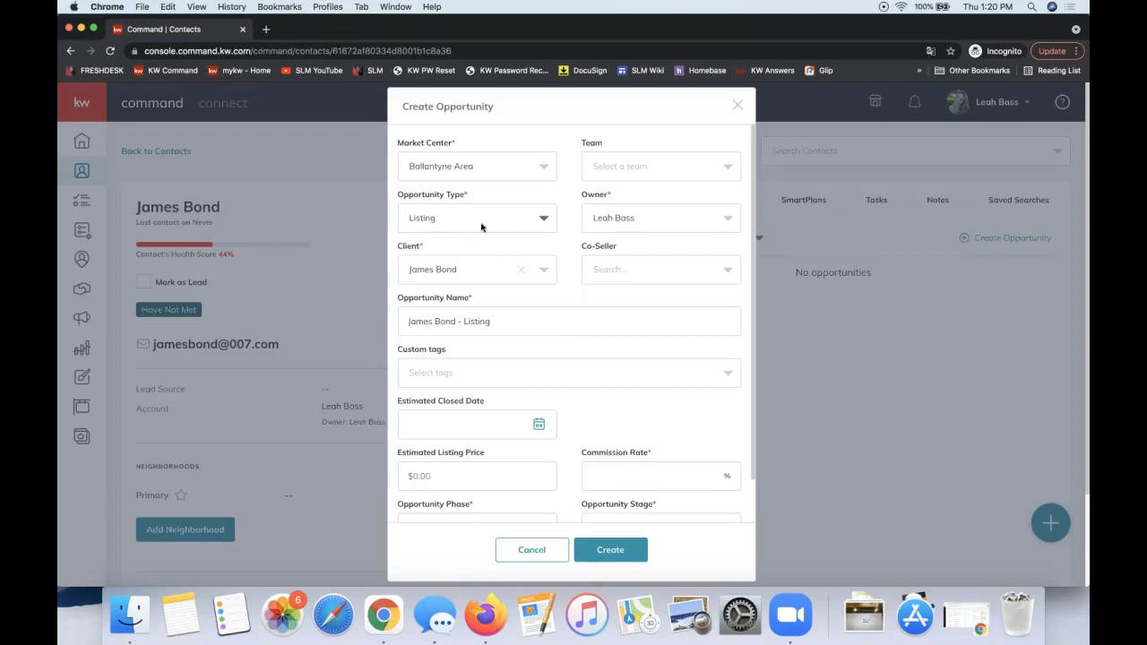
# - Choose the related contact as the opportunity's co-seller
pyautogui.tripleClick(429, 199)
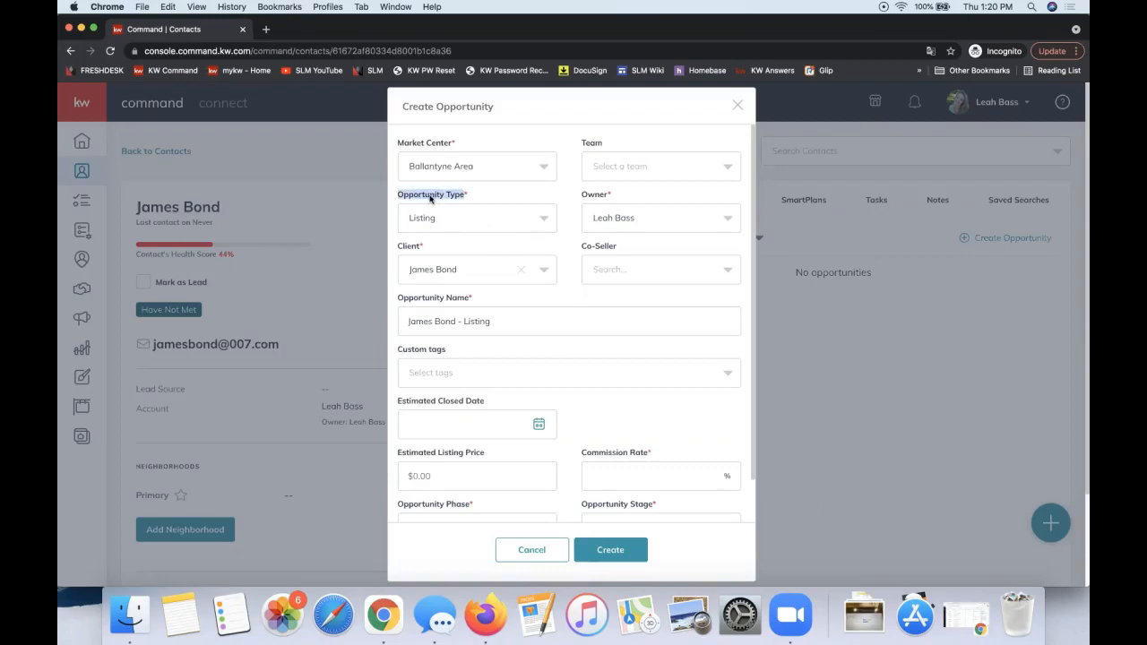
pyautogui.doubleClick(403, 250)
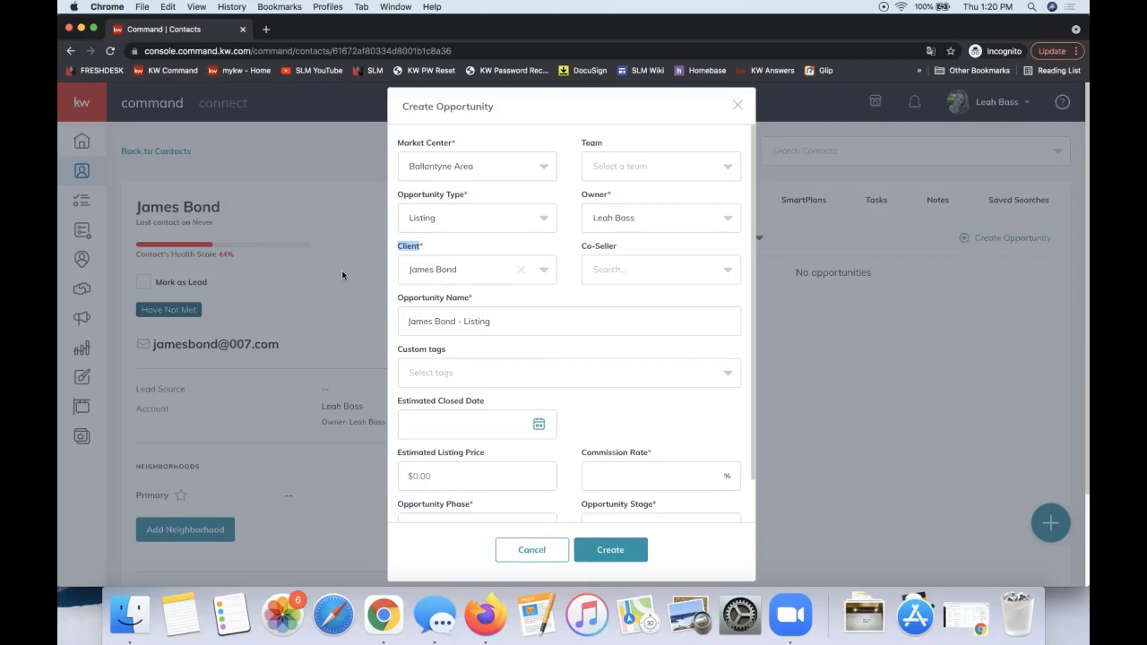
pyautogui.click(630, 281)
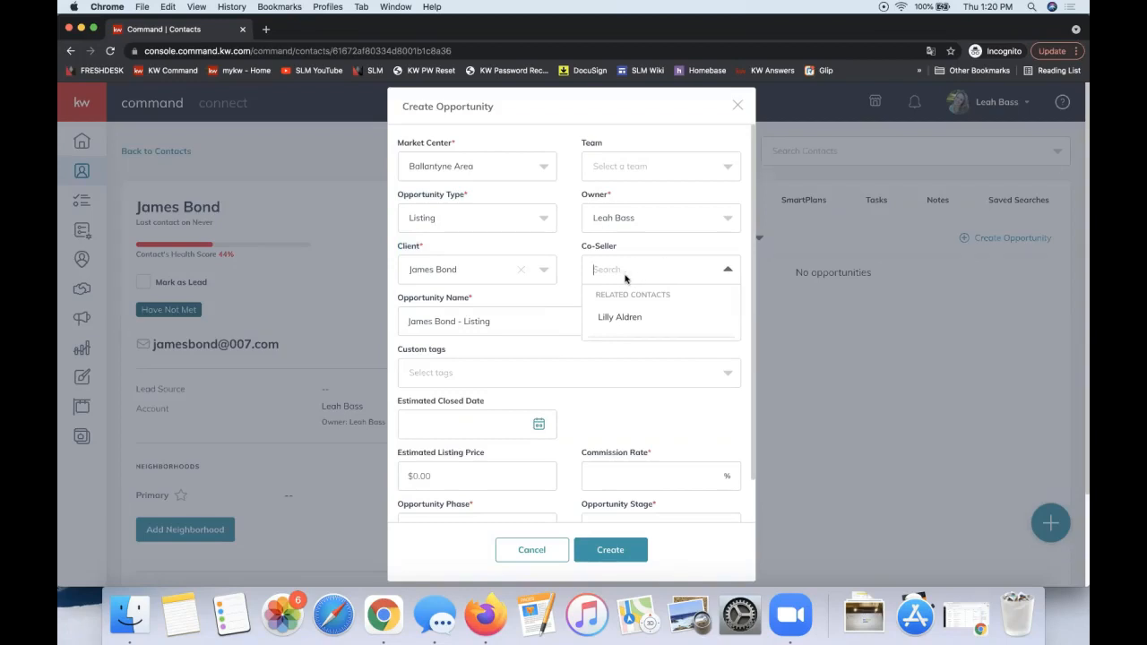
pyautogui.click(638, 328)
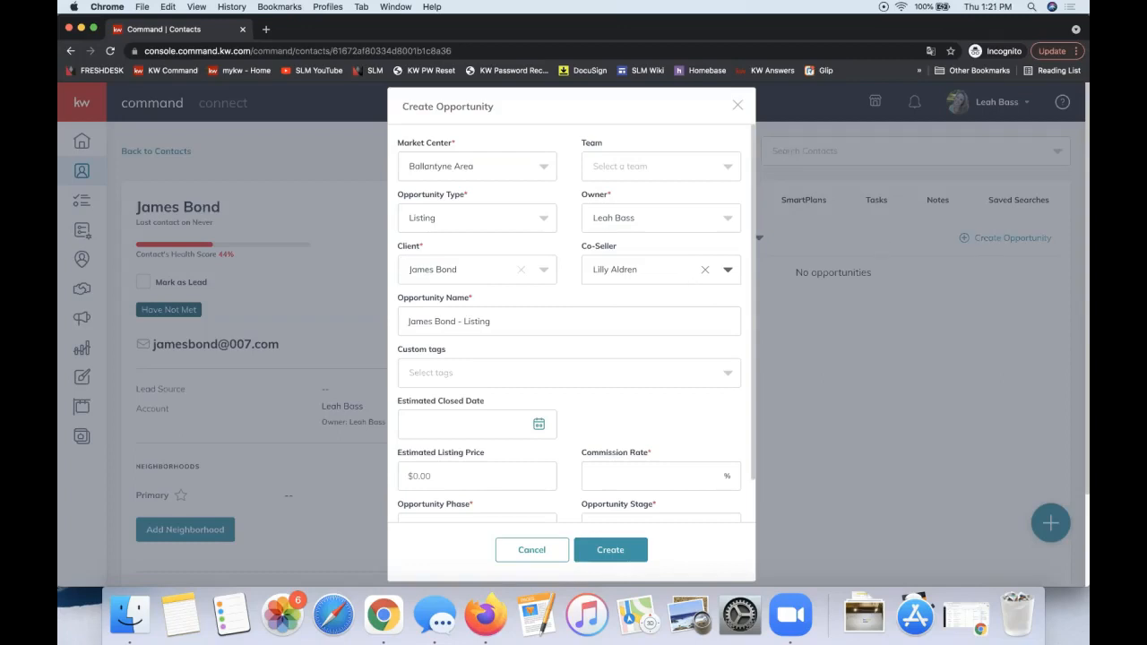
# - Enter 3 as the commission rate and check the Cultivate phase and Watch Lead stage
pyautogui.click(612, 475)
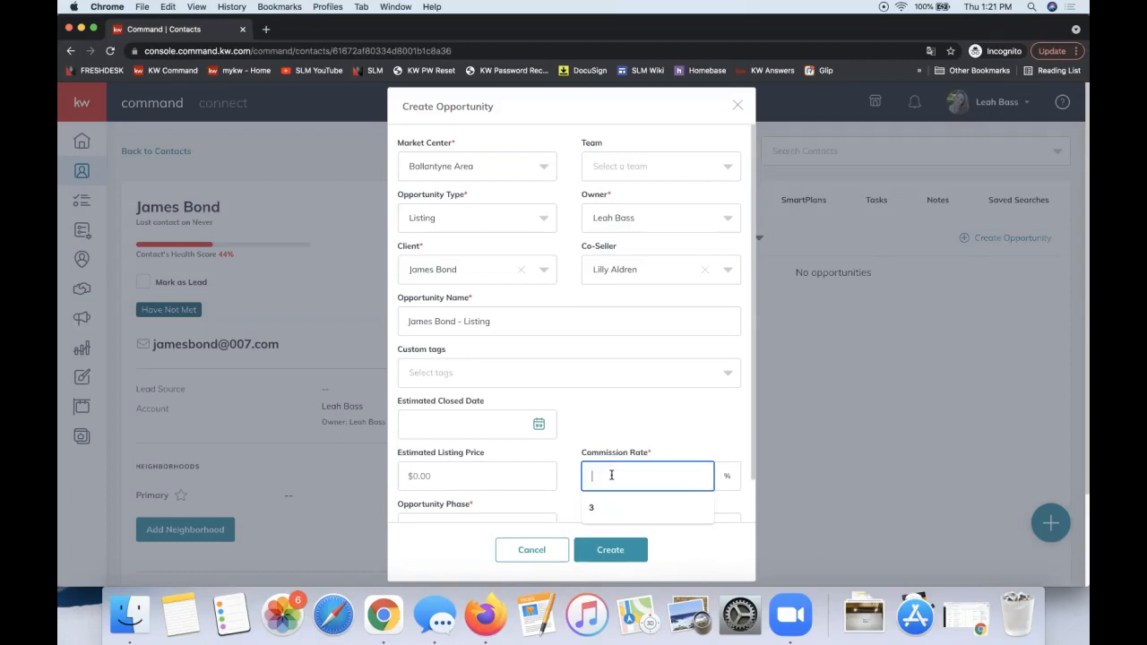
pyautogui.write('3')
pyautogui.scroll(-2, 644, 477)
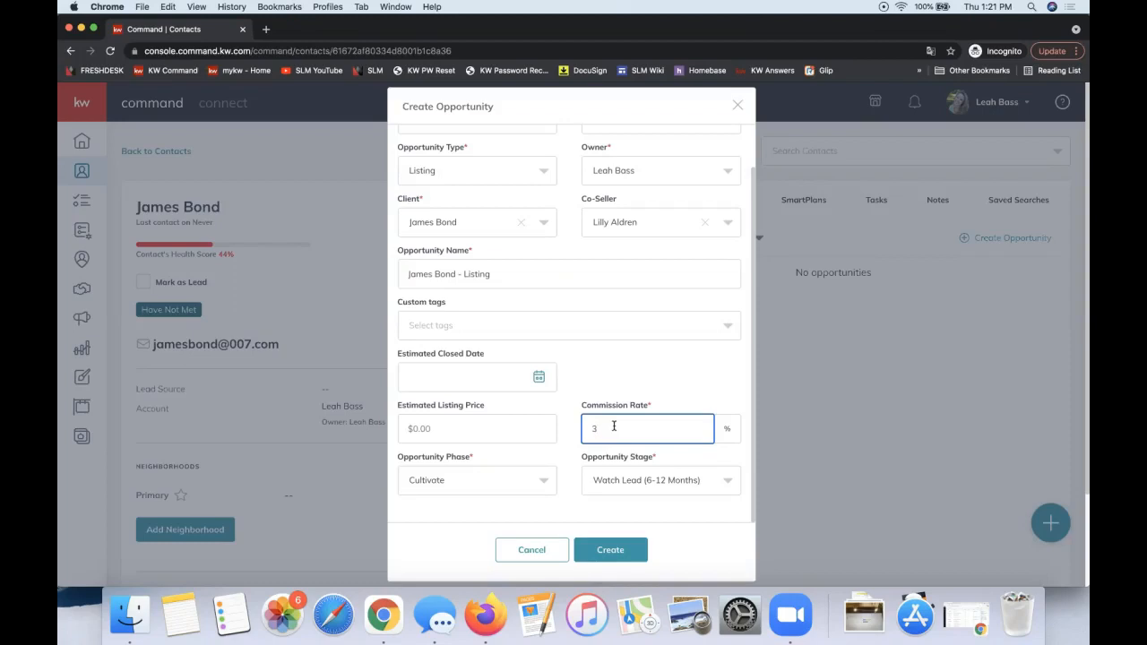
pyautogui.doubleClick(614, 427)
pyautogui.click(614, 427)
# - Create the listing opportunity, open it, and switch to its Documents tab
pyautogui.click(613, 556)
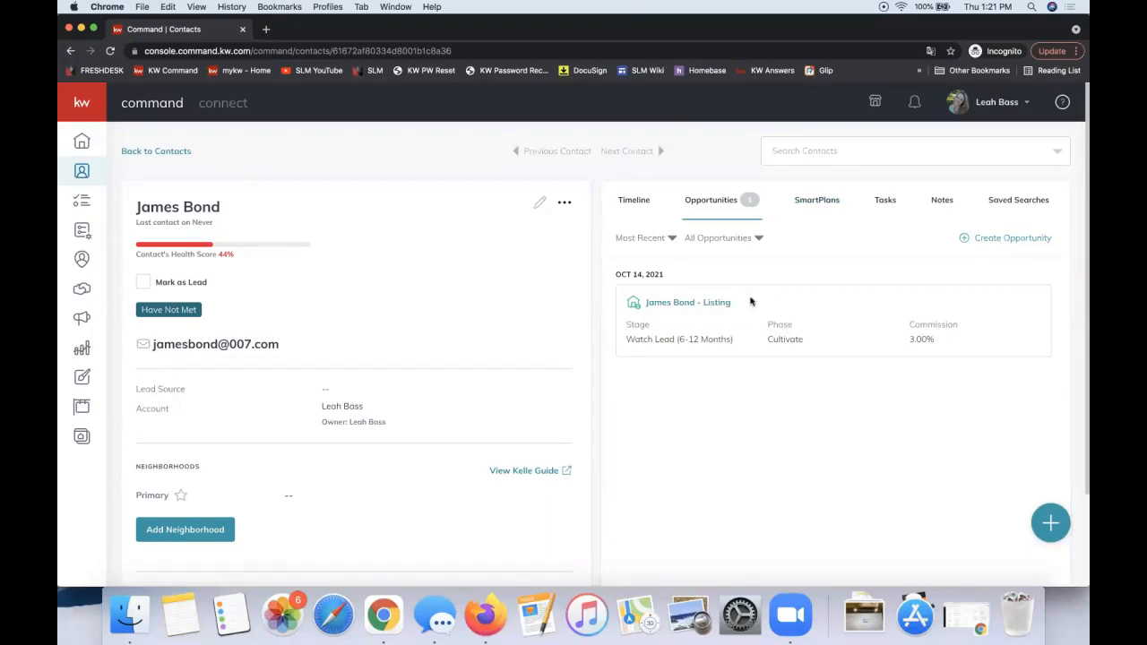
pyautogui.click(681, 304)
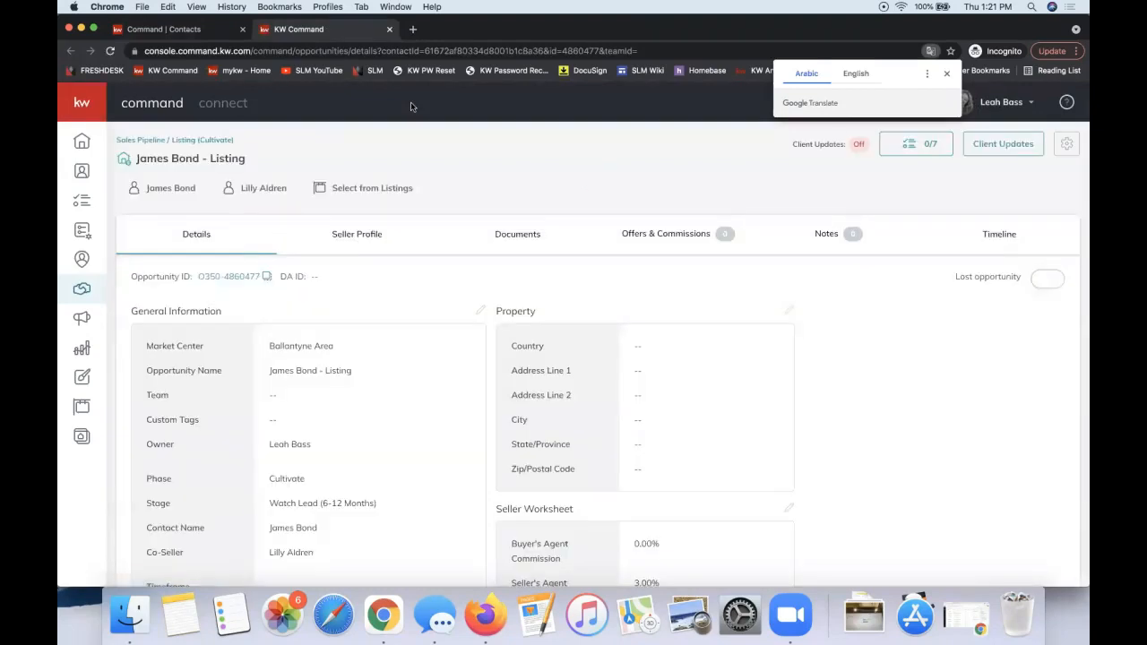
pyautogui.click(508, 237)
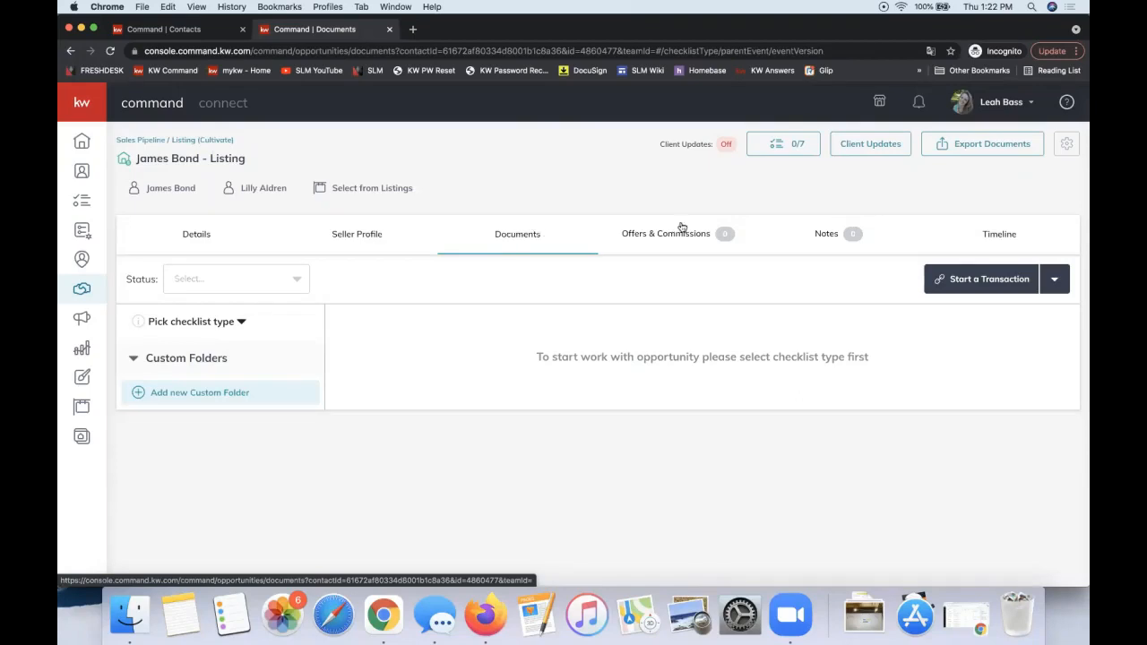
# - Expand the Start a Transaction dropdown to reveal the DocuSign and Dotloop options
pyautogui.click(975, 280)
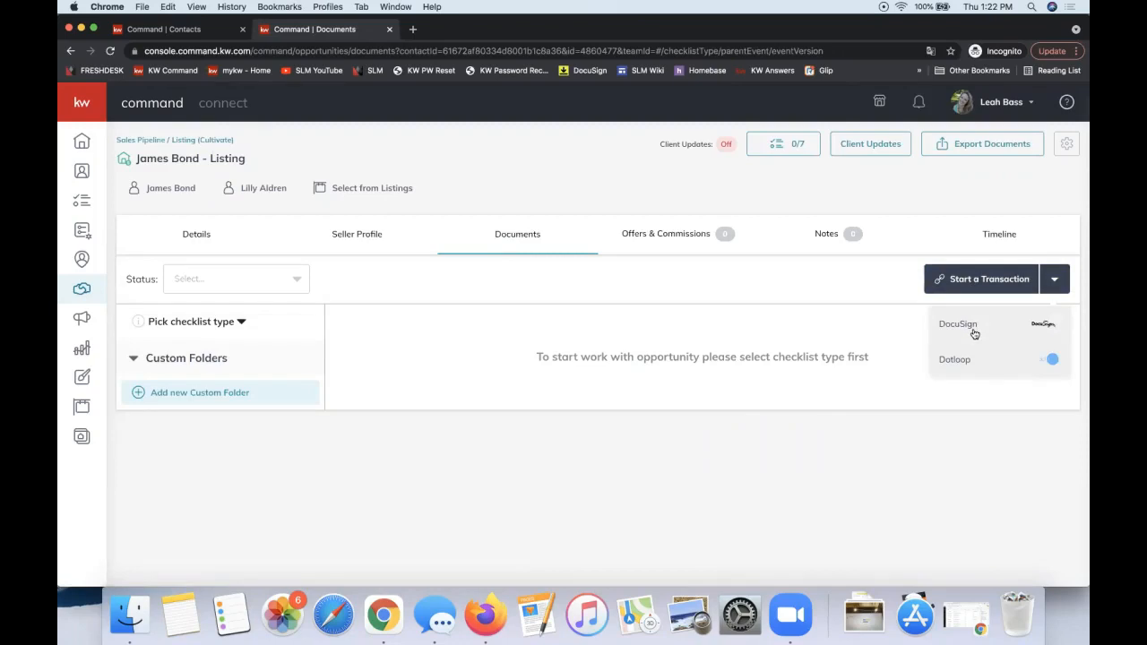
pyautogui.click(835, 300)
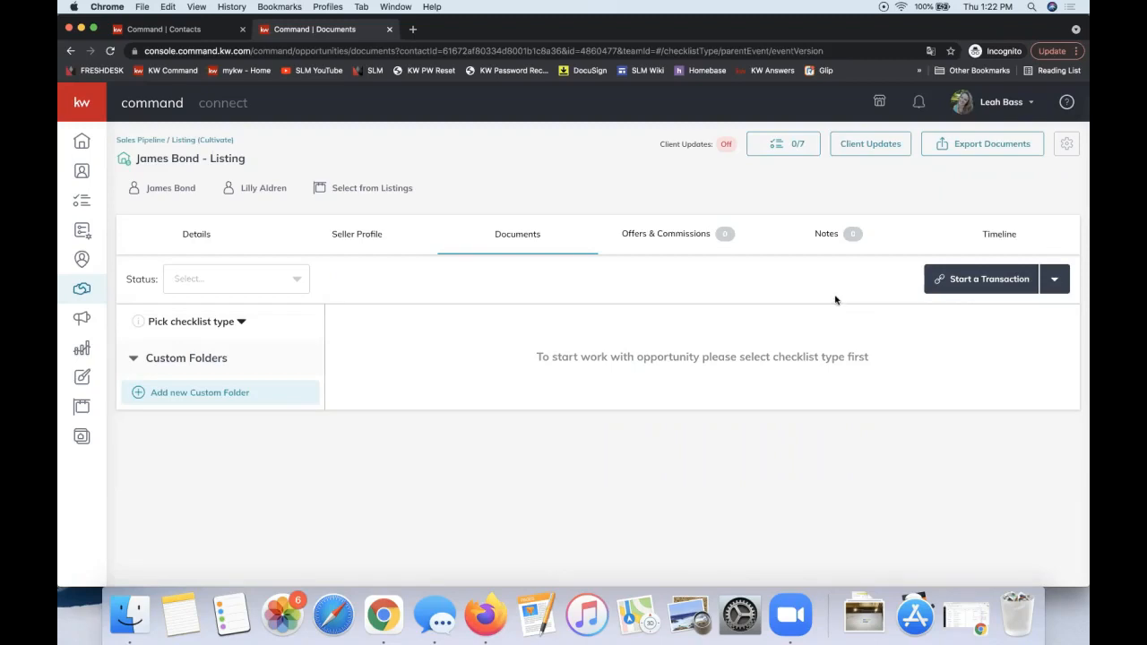
pyautogui.click(1006, 280)
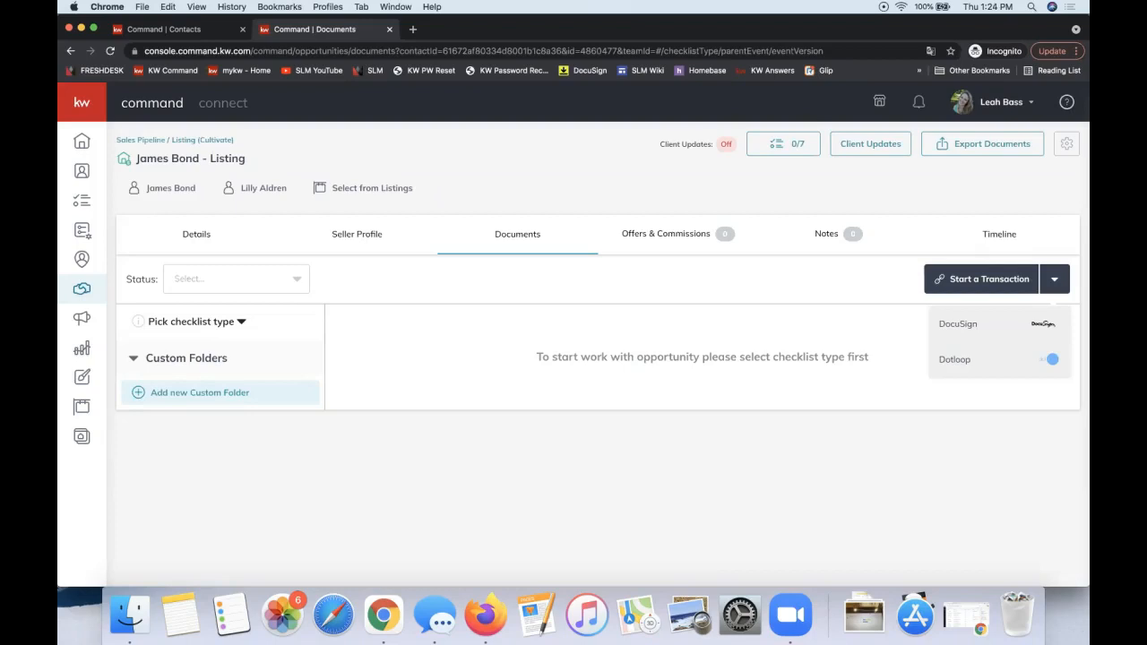
# - Dismiss the transaction dropdown and expand the Pick checklist type list
pyautogui.click(427, 477)
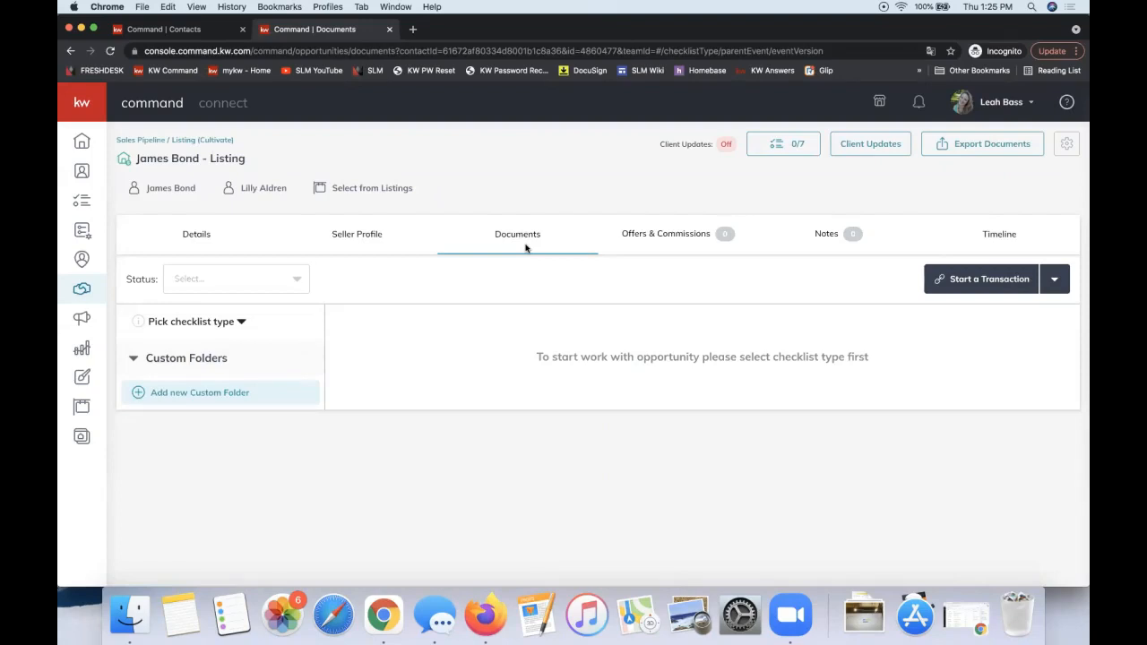
pyautogui.click(182, 327)
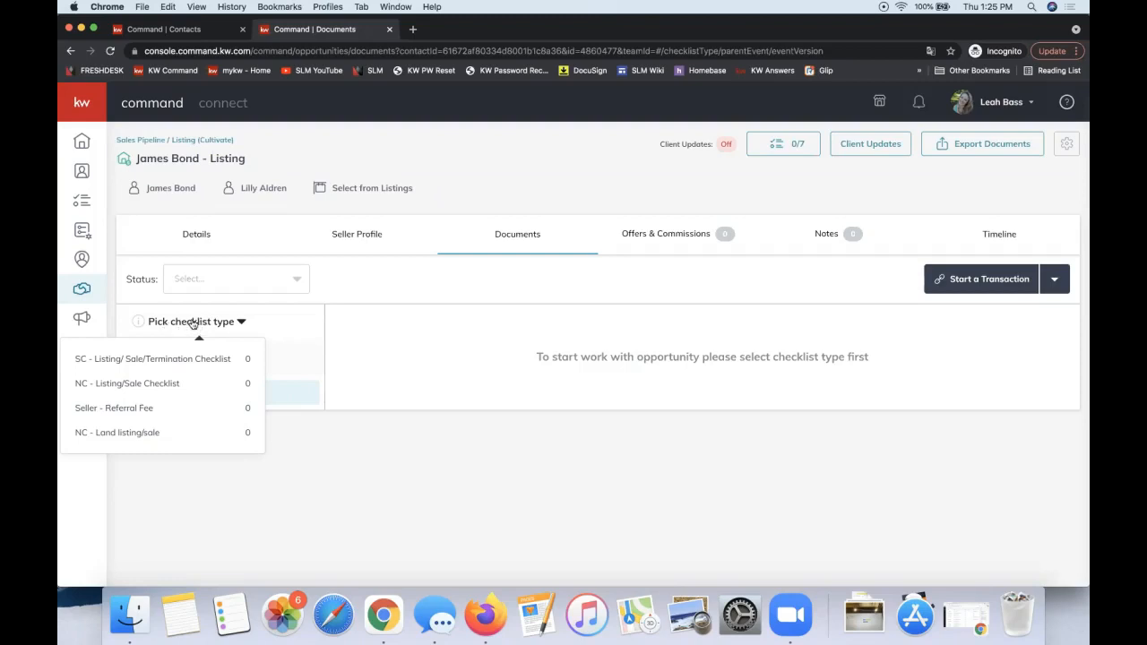
# - Choose NC - Listing/Sale Checklist as the checklist type
pyautogui.click(197, 386)
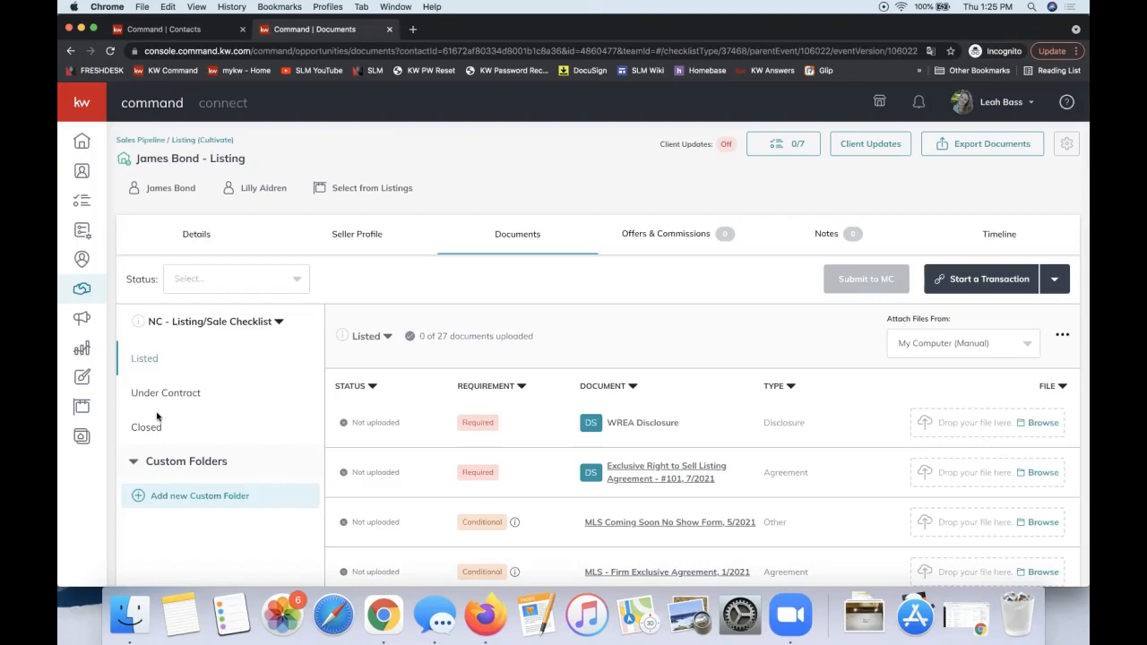
# - Scroll through the Listed documents, then switch the checklist to its Under Contract stage
pyautogui.scroll(-5, 619, 442)
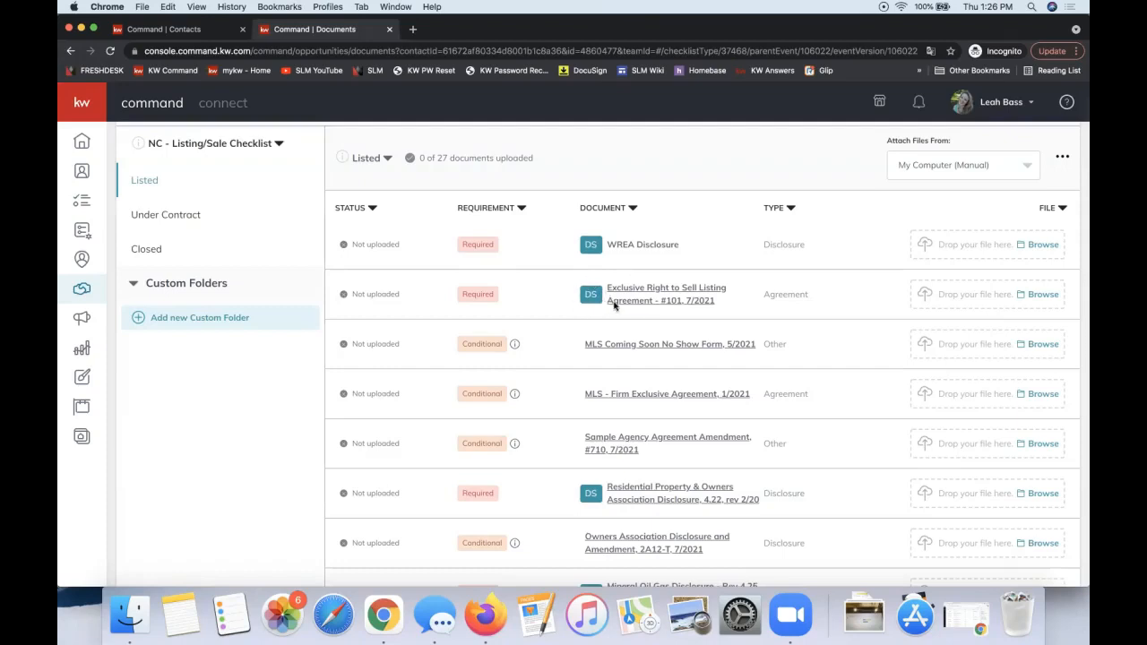
pyautogui.scroll(-3, 592, 502)
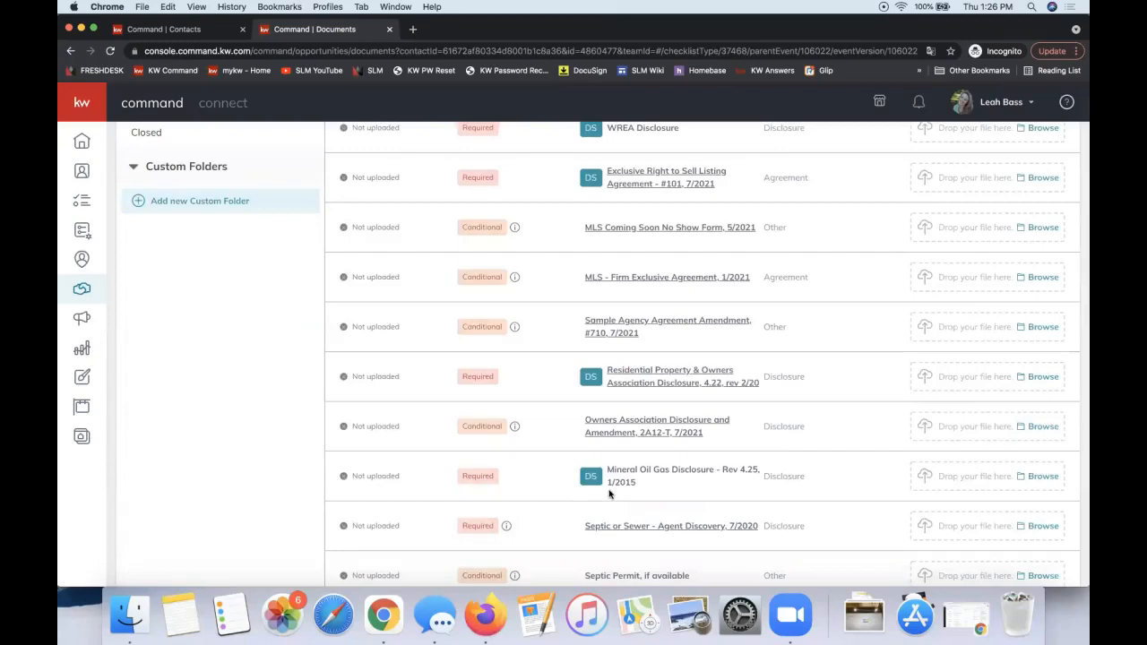
pyautogui.scroll(-8, 608, 493)
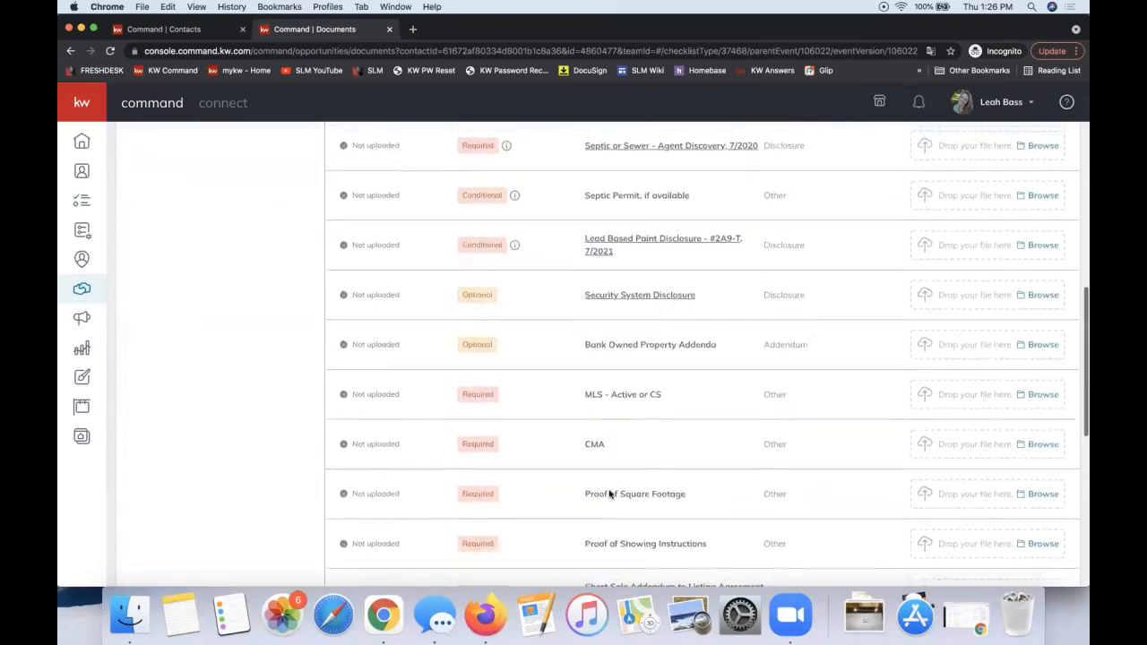
pyautogui.scroll(15, 177, 424)
pyautogui.click(164, 394)
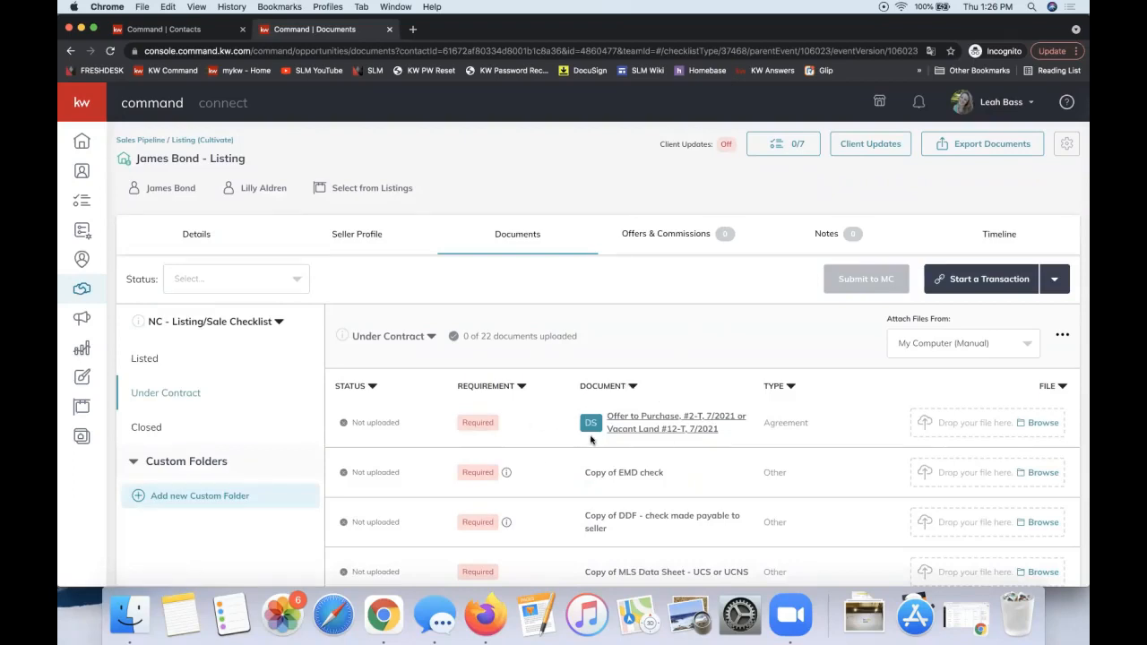
pyautogui.click(998, 279)
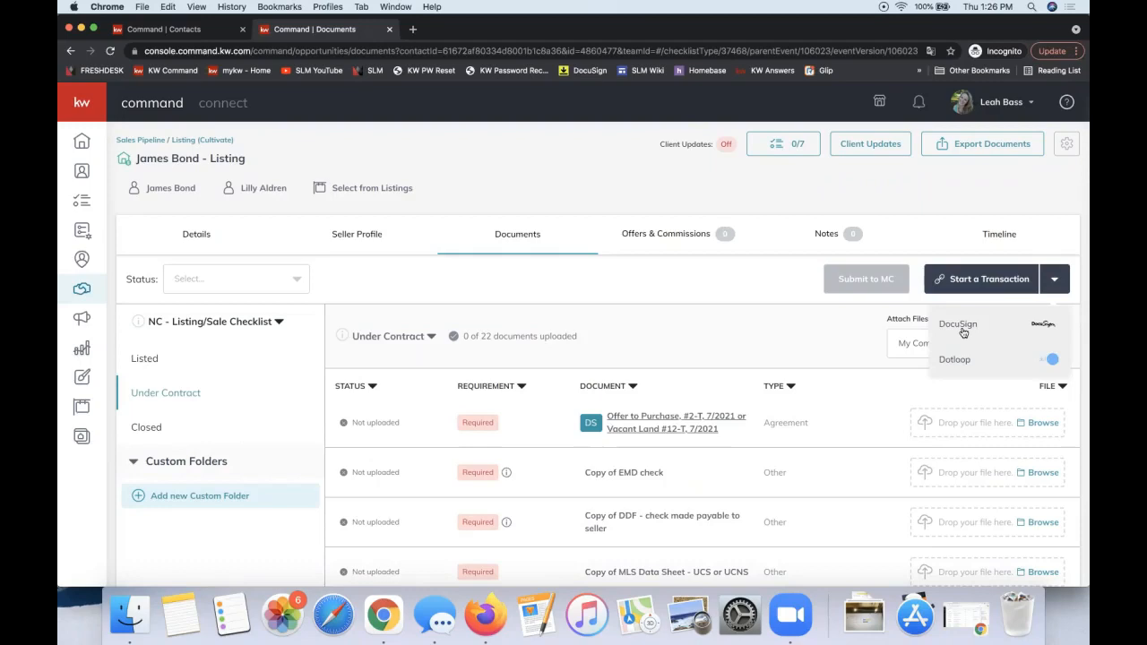
# - Return to the Listed documents and review the checklist and transaction options
pyautogui.click(226, 363)
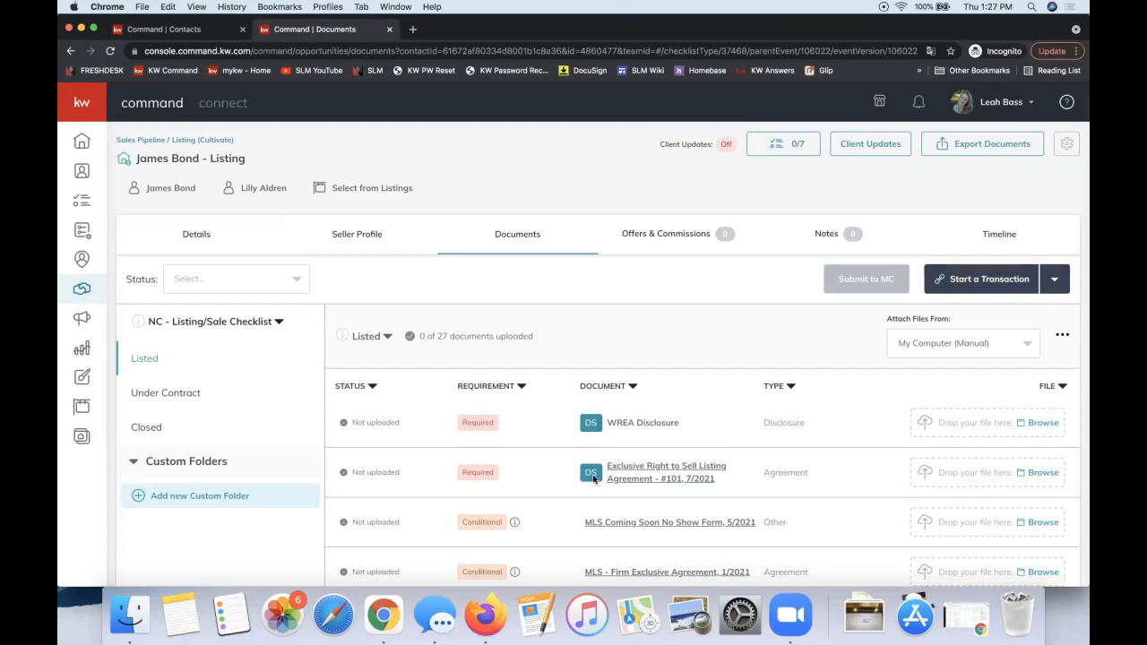
pyautogui.click(995, 283)
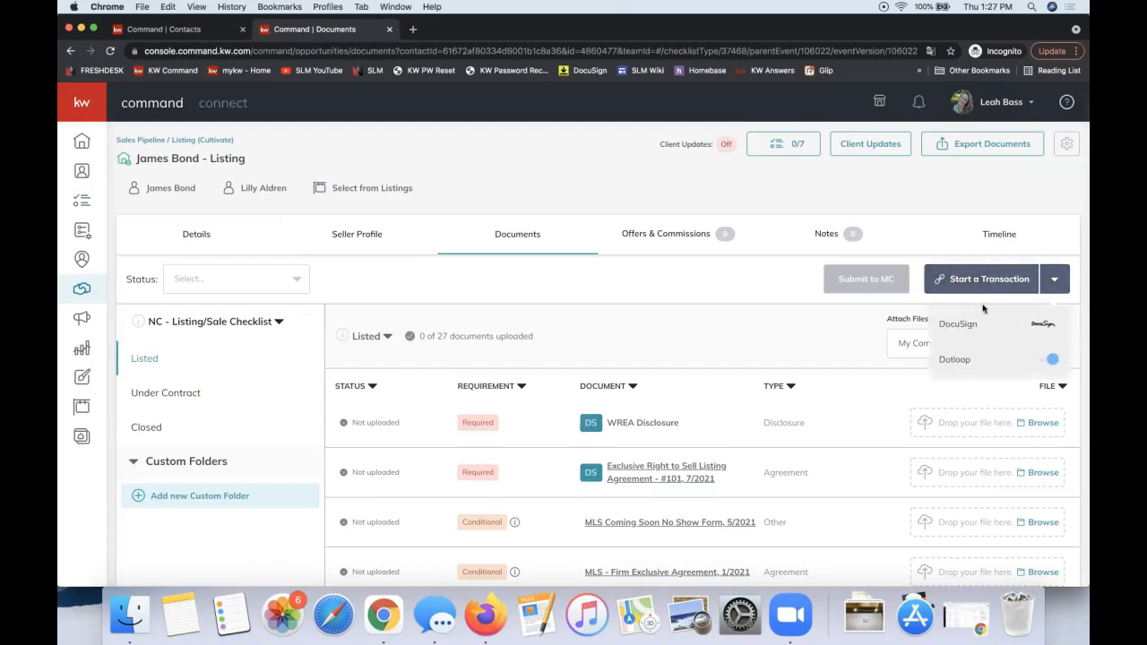
pyautogui.click(212, 326)
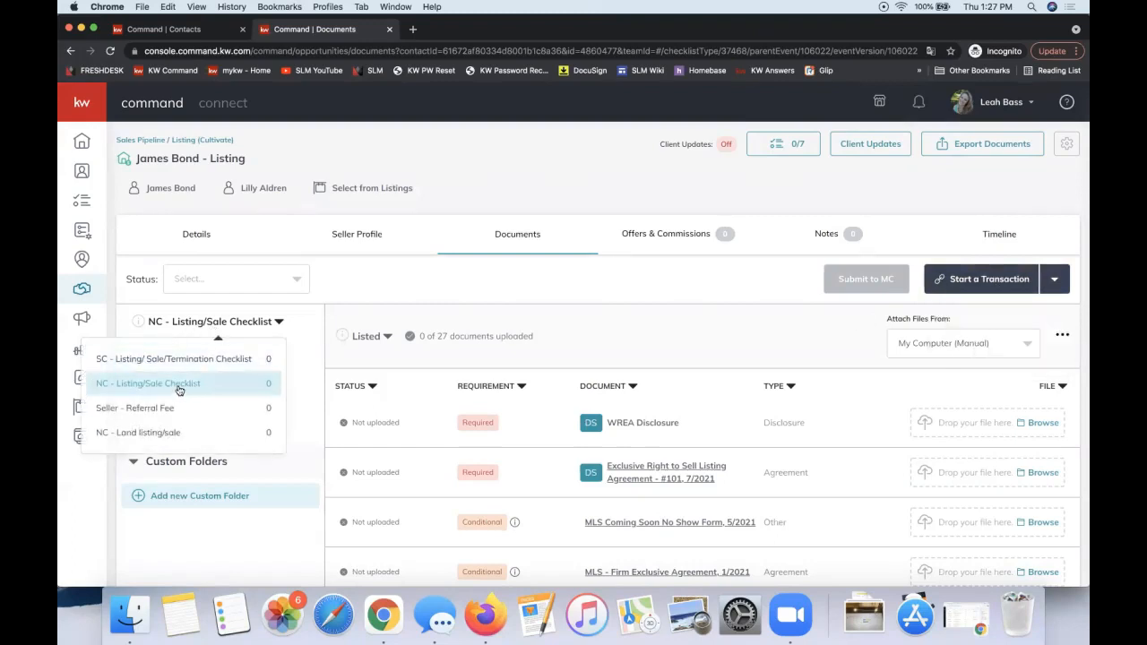
pyautogui.click(978, 278)
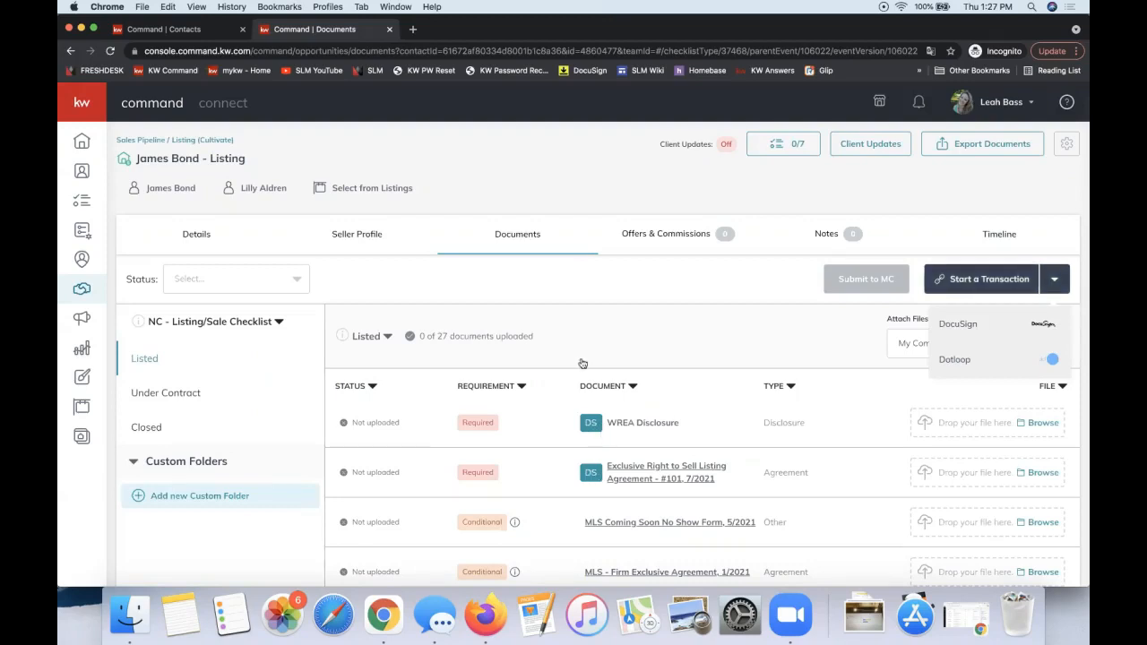
pyautogui.click(576, 331)
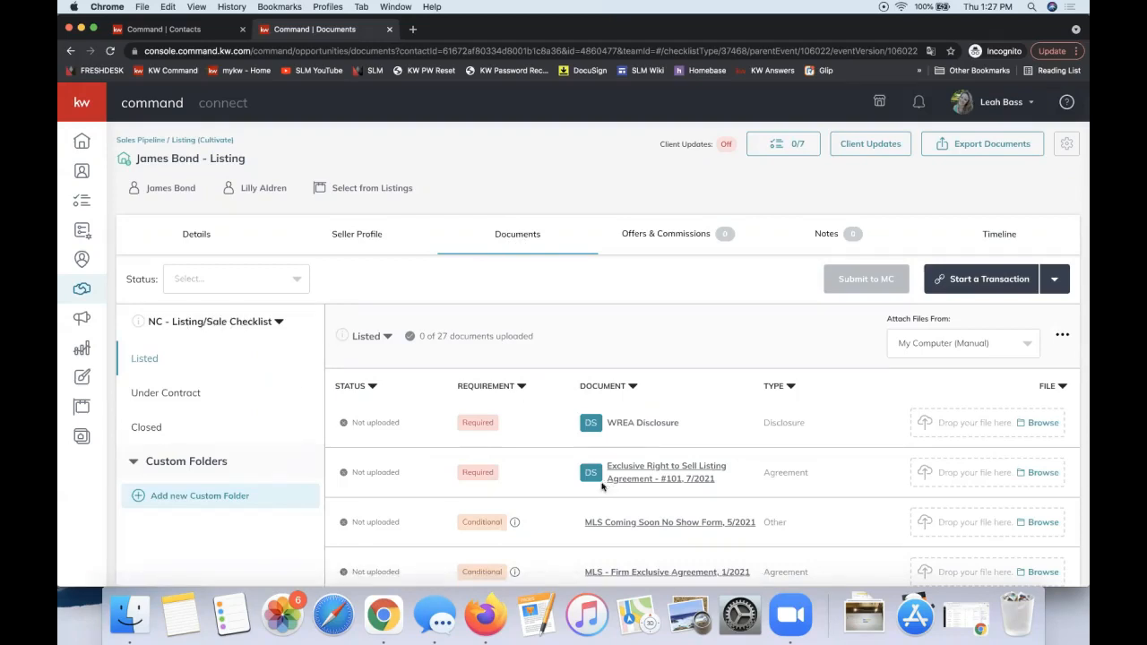
# - Choose DocuSign from the Start a Transaction dropdown
pyautogui.click(987, 285)
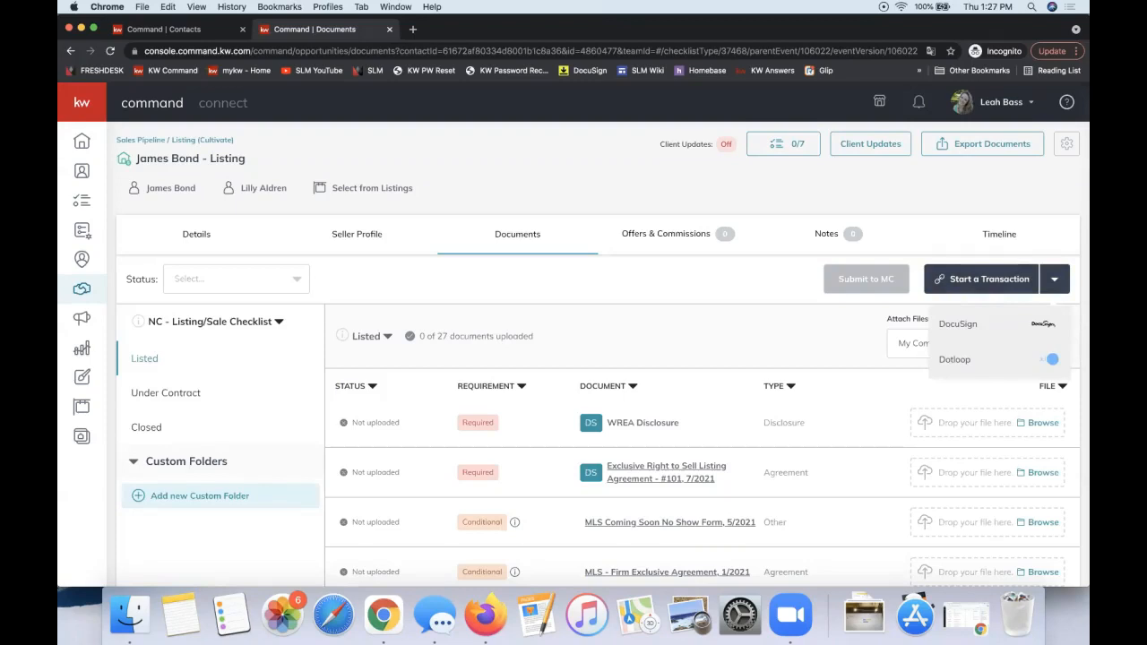
pyautogui.click(994, 287)
pyautogui.click(979, 288)
pyautogui.click(959, 324)
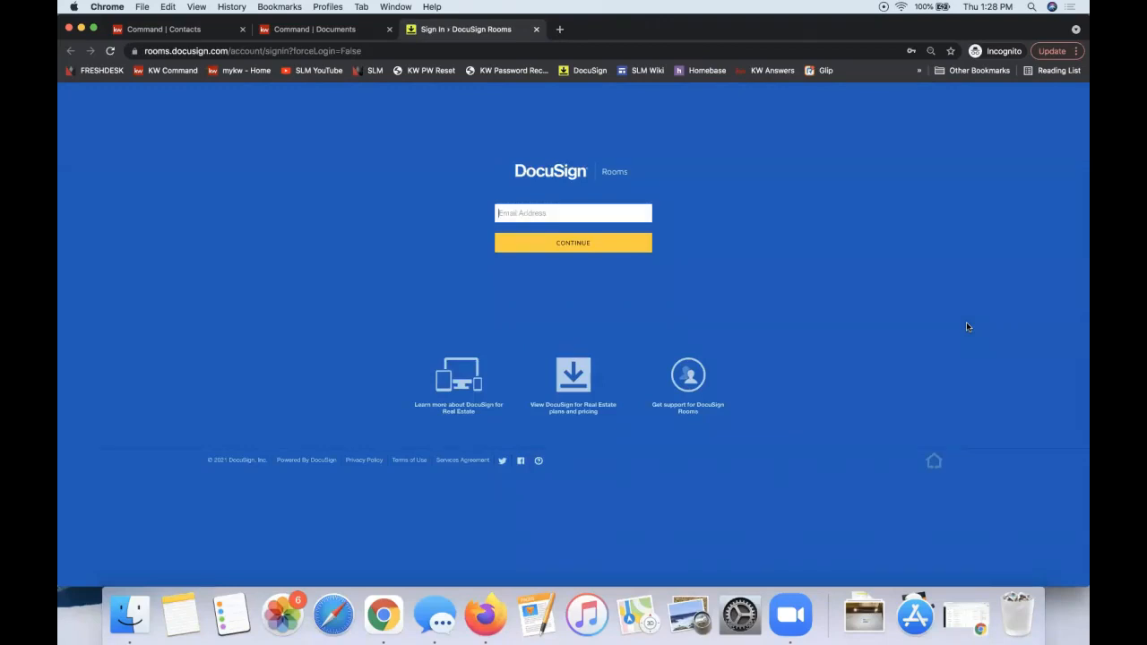
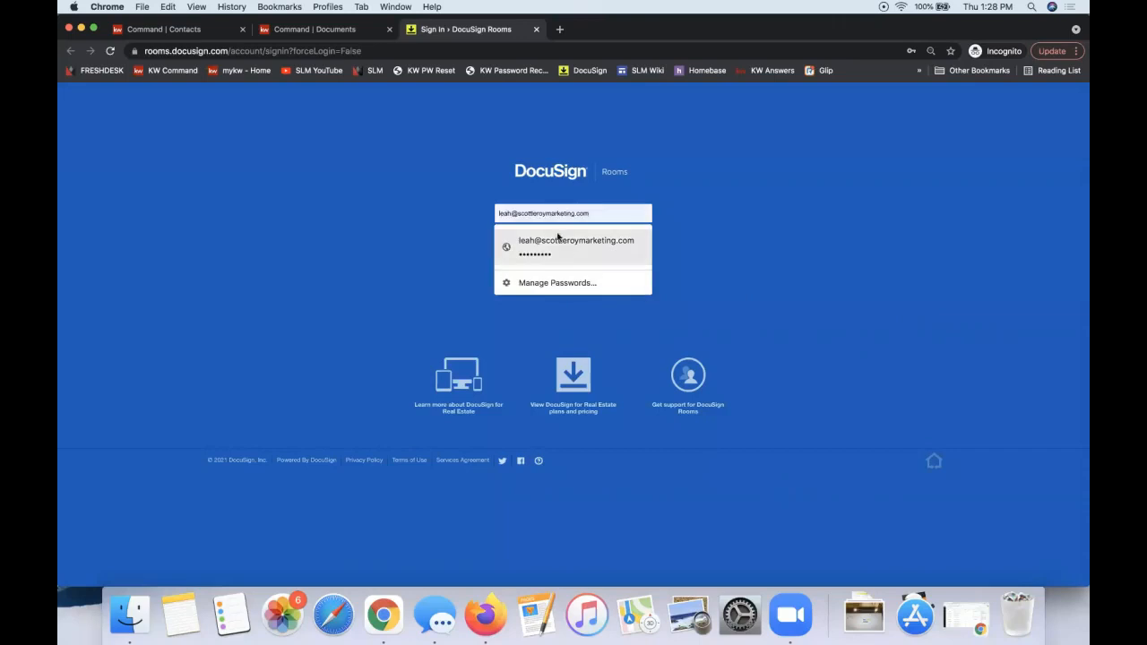
# - Log in to DocuSign Rooms using the saved account e-mail and password
pyautogui.click(558, 241)
pyautogui.click(546, 243)
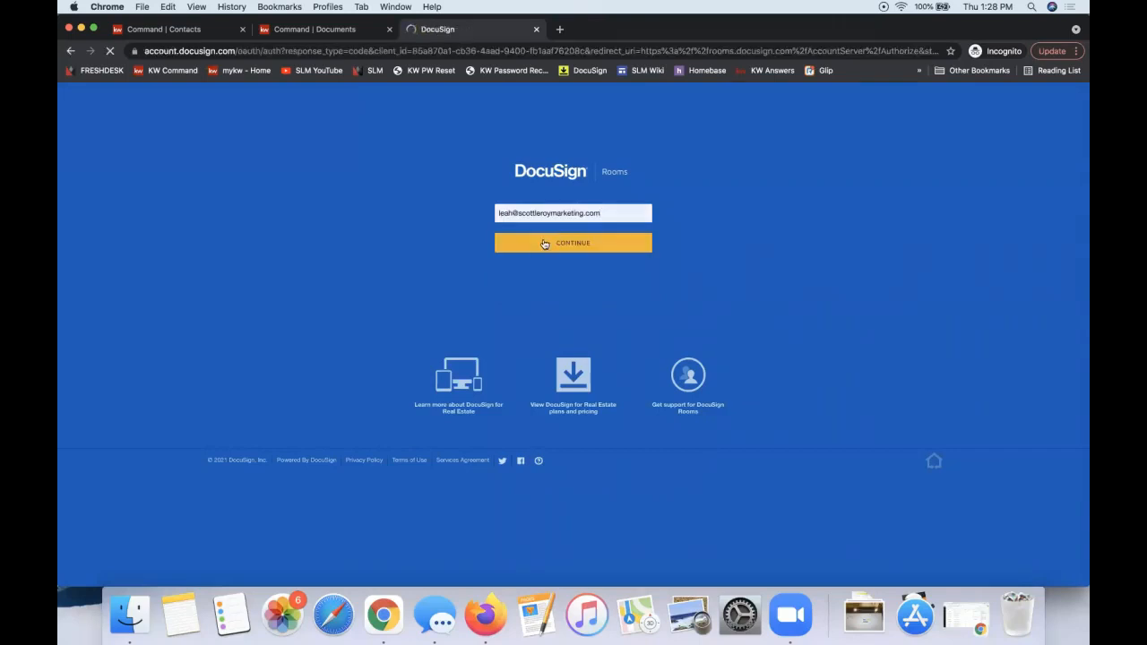
pyautogui.click(472, 290)
pyautogui.click(494, 326)
pyautogui.click(512, 331)
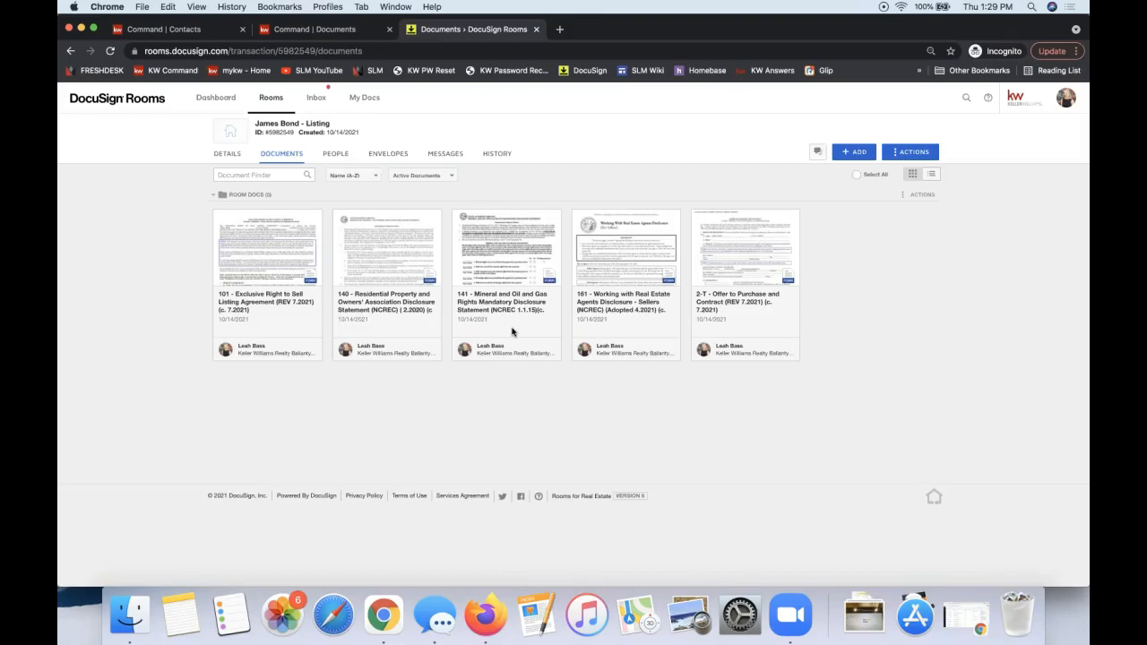
# - Open the + ADD menu above the room documents to list document sources
pyautogui.click(857, 157)
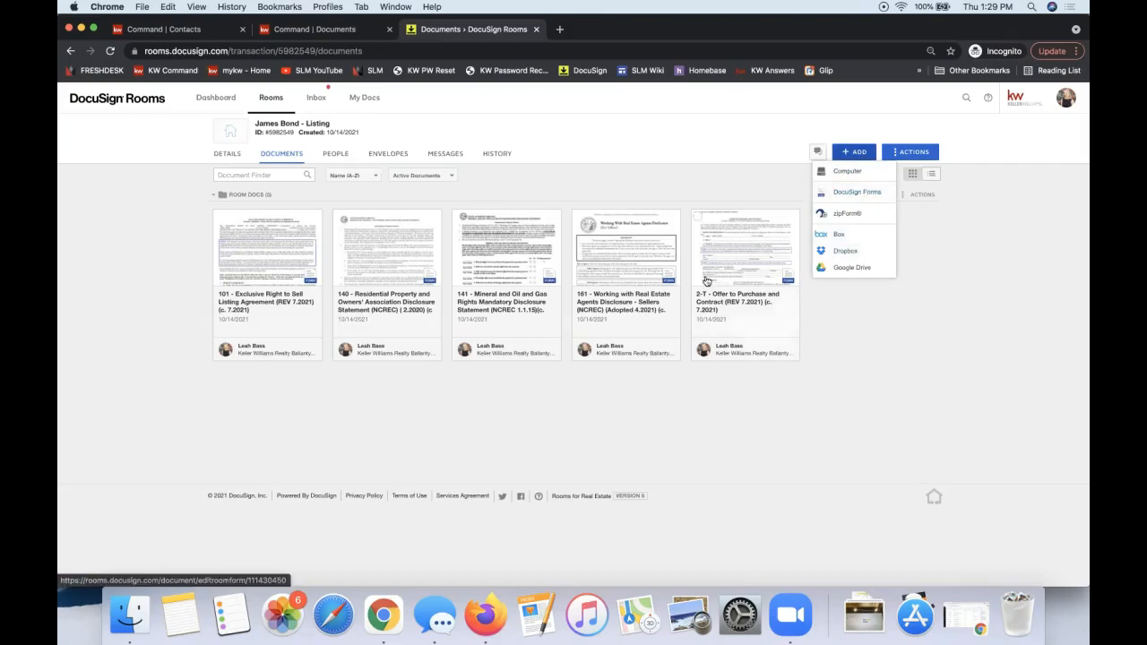
pyautogui.click(846, 194)
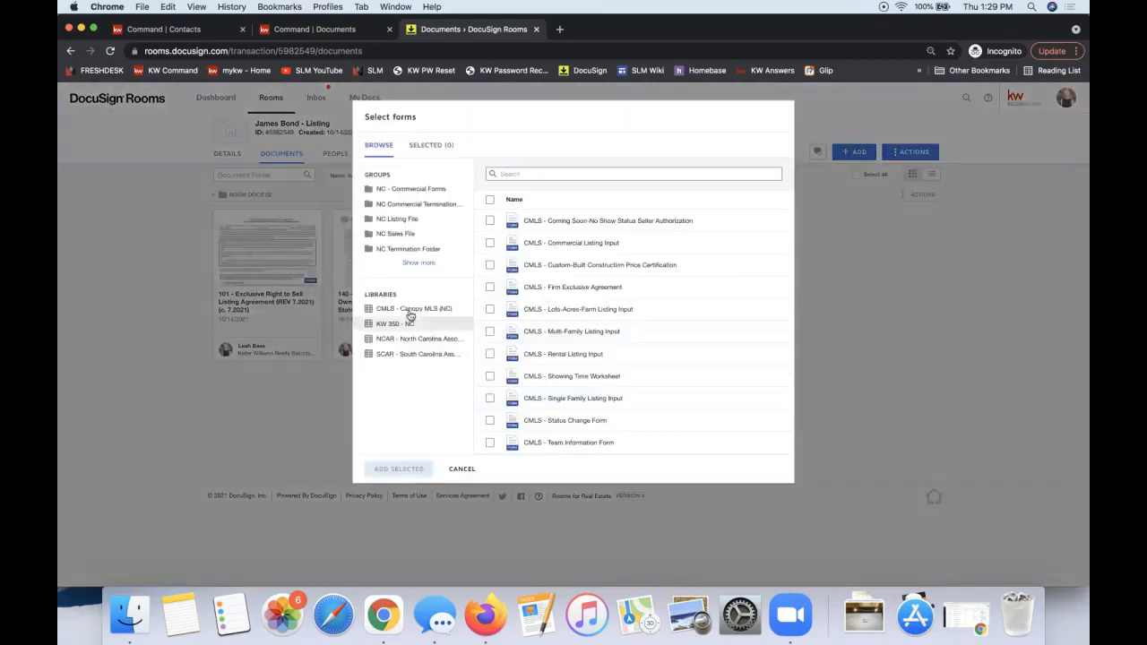
pyautogui.click(410, 222)
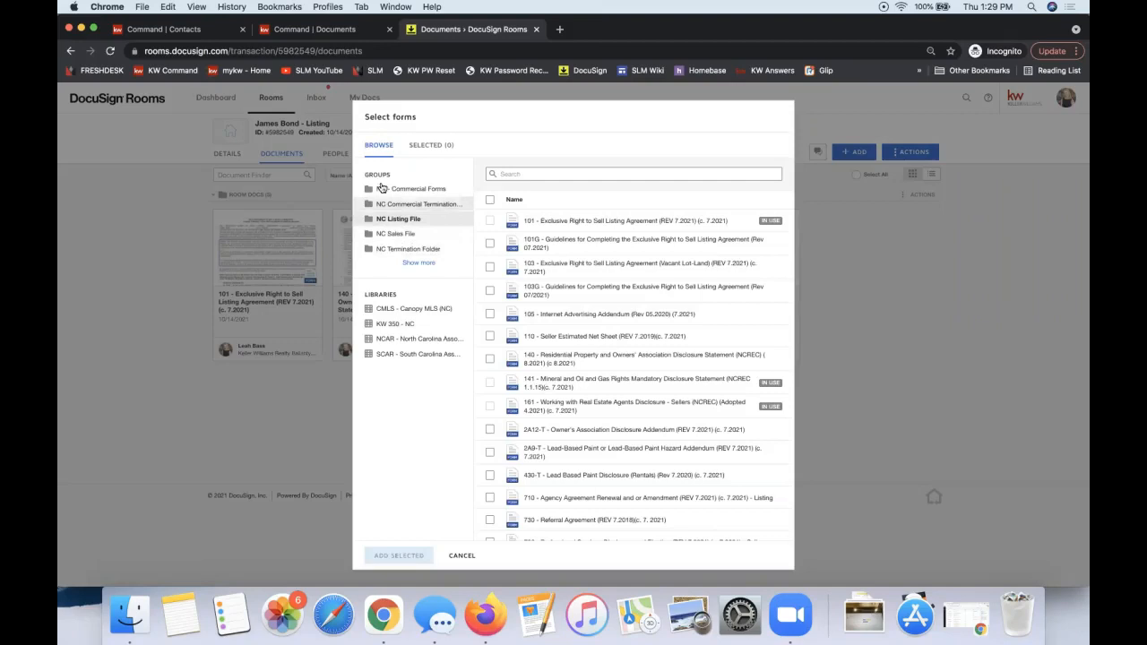
pyautogui.click(417, 263)
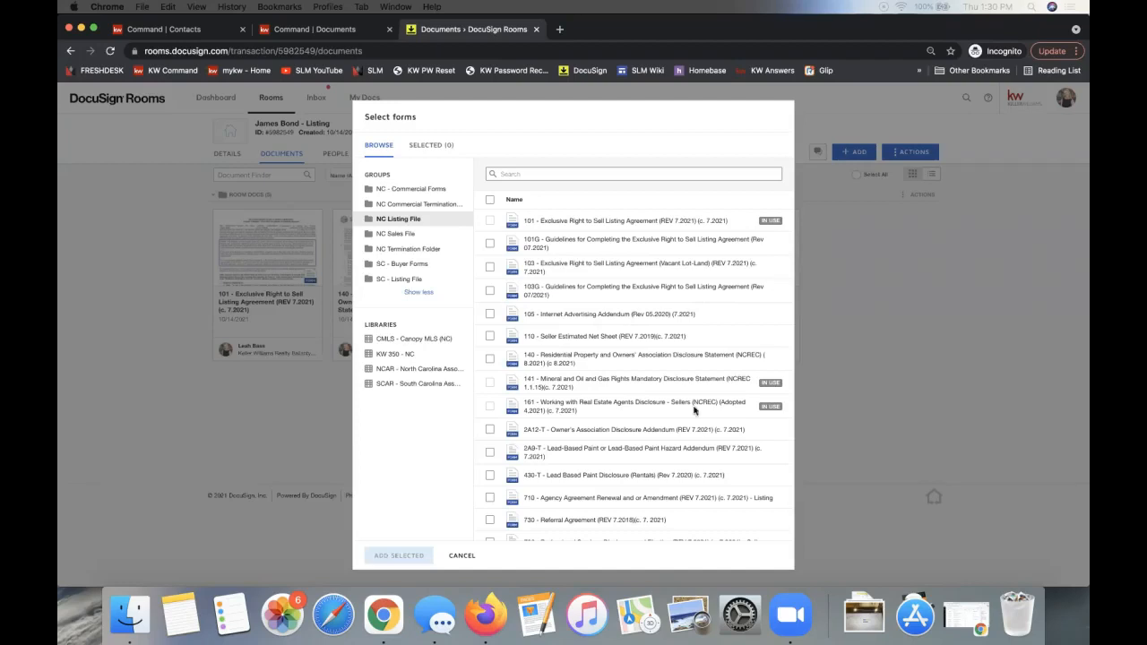
pyautogui.click(387, 341)
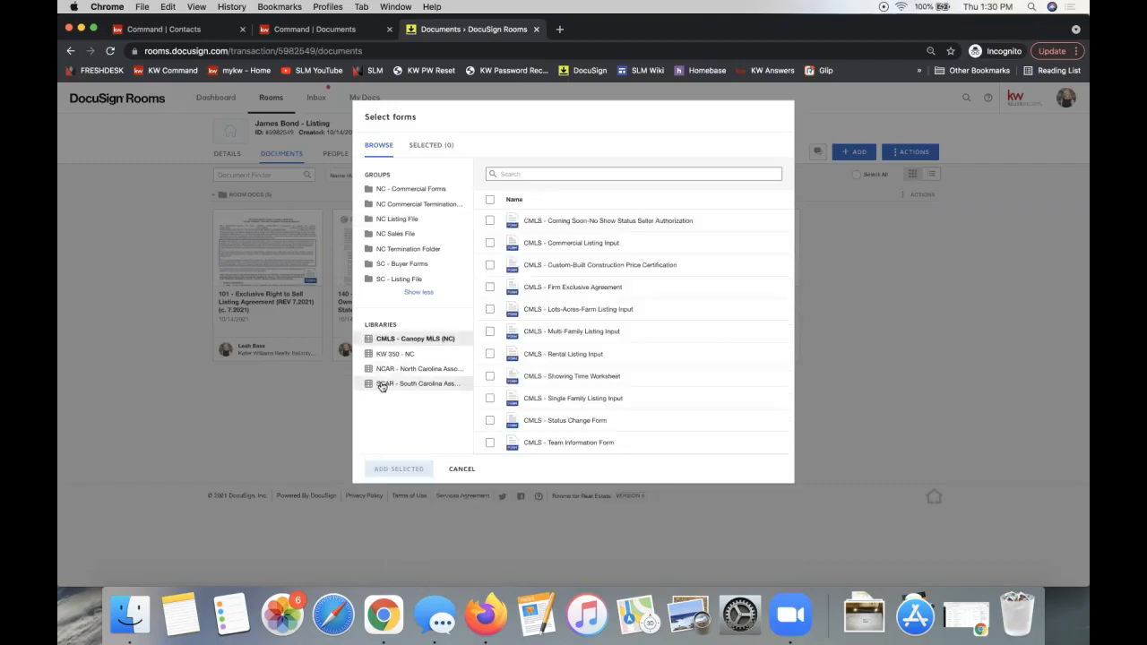
pyautogui.click(380, 371)
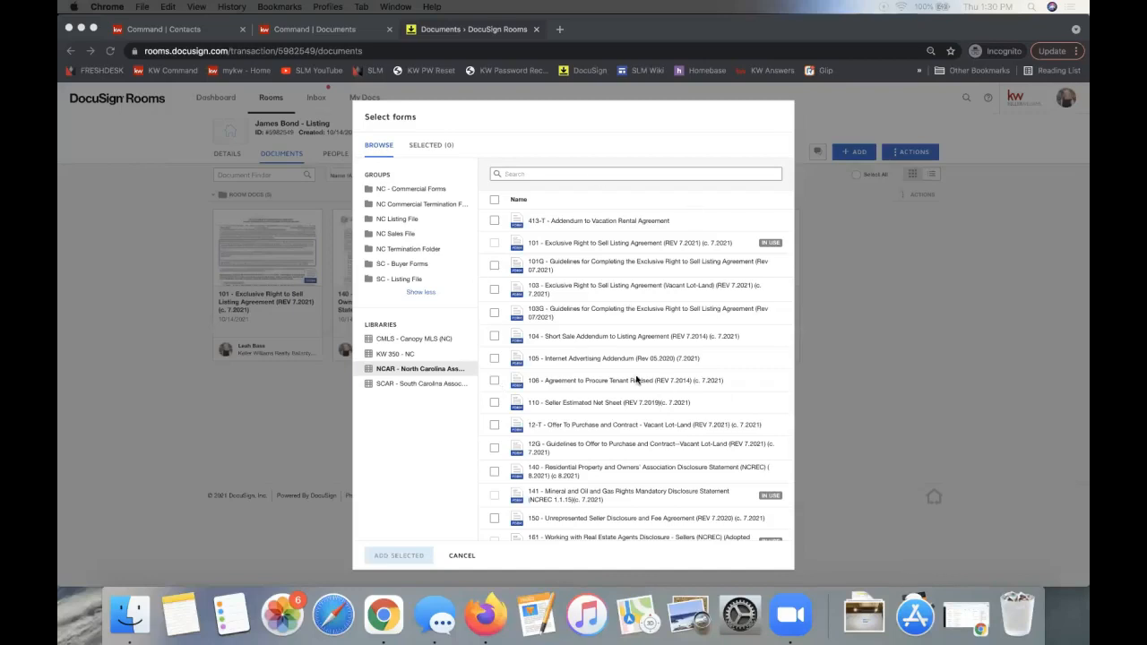
pyautogui.click(896, 245)
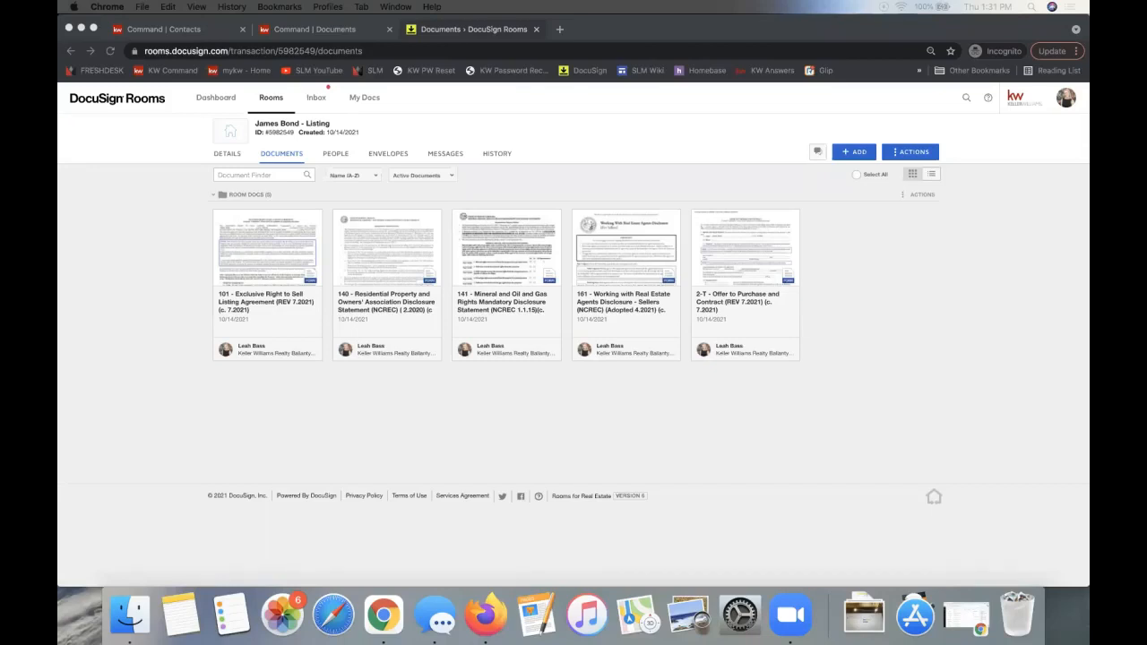
pyautogui.moveTo(1089, 285); pyautogui.dragTo(753, 137)
pyautogui.doubleClick(737, 130)
pyautogui.click(896, 188)
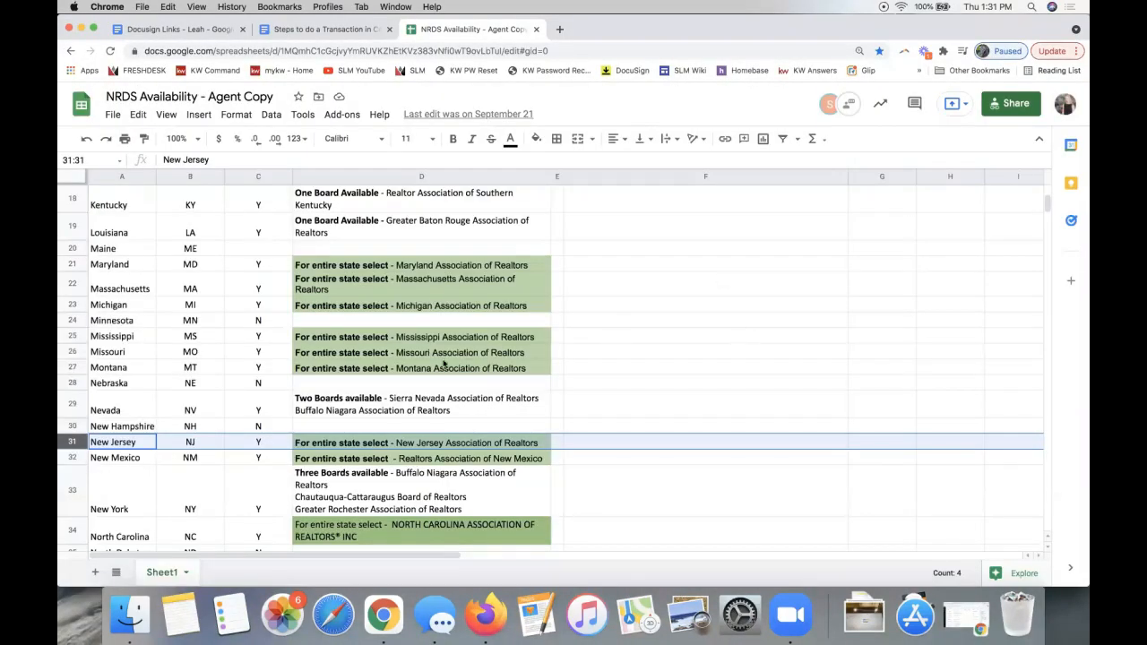
pyautogui.scroll(10, 444, 364)
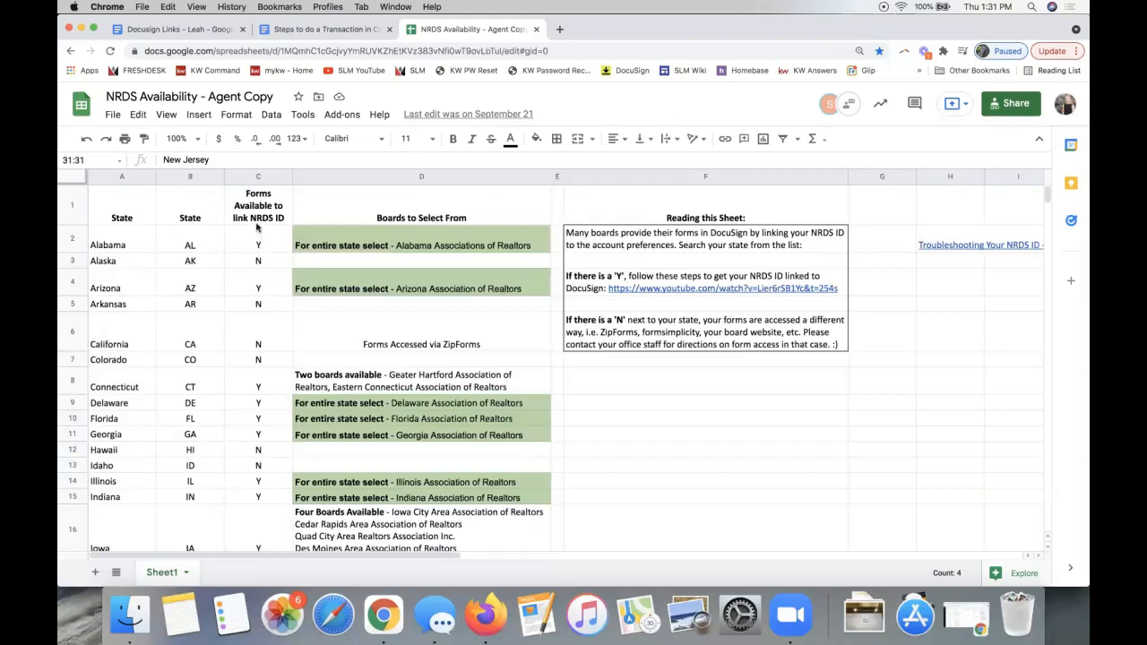
pyautogui.click(256, 177)
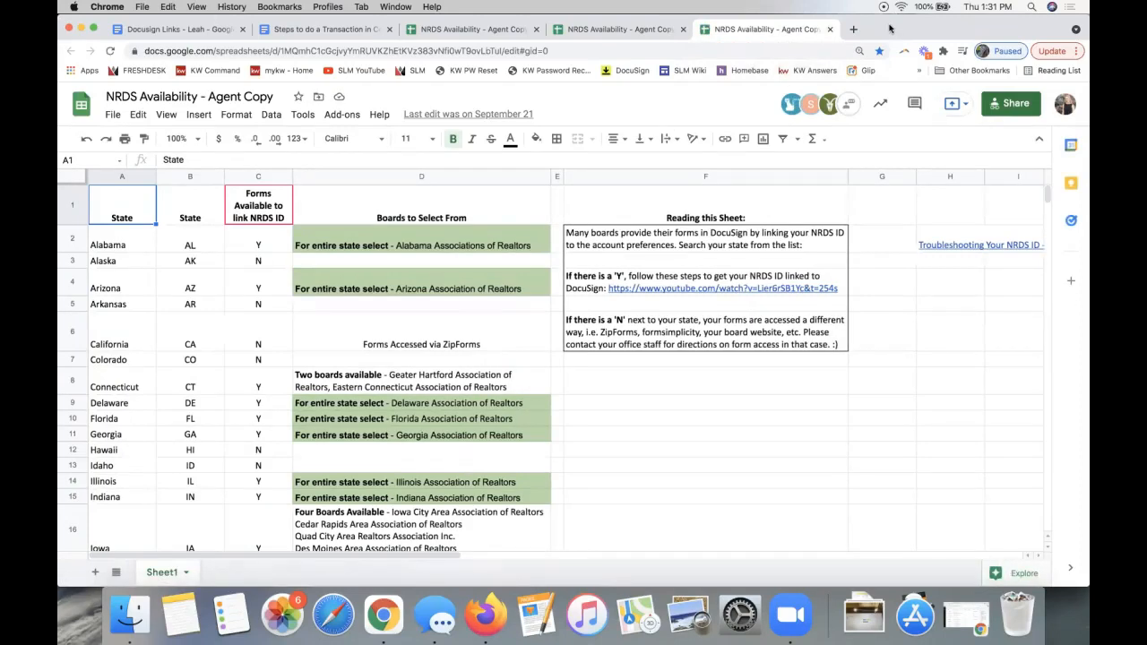
pyautogui.moveTo(891, 29); pyautogui.dragTo(1089, 83)
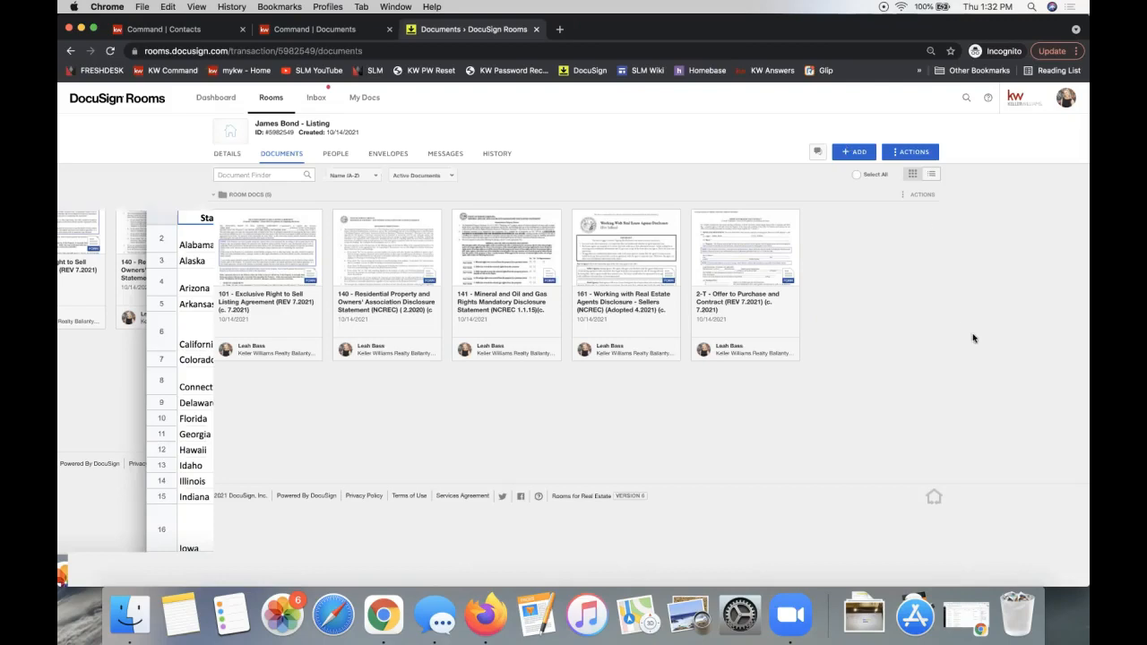
# - Go to My Preferences from the profile avatar menu
pyautogui.click(1067, 100)
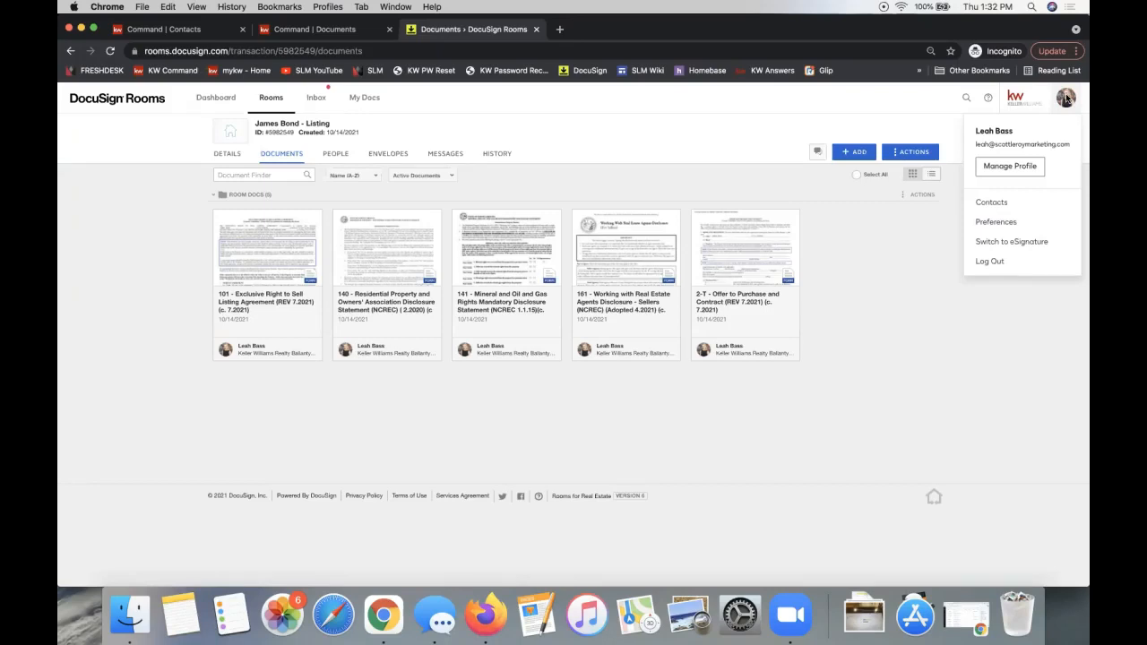
pyautogui.click(995, 223)
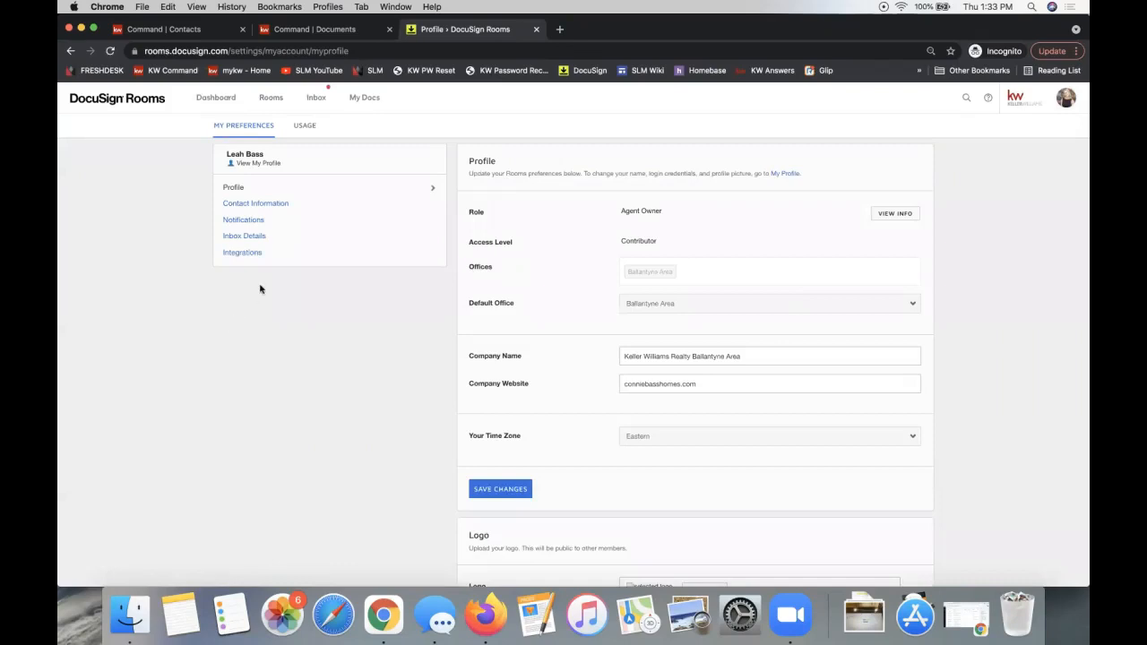
# - Show the Integrations preferences and select the National Association of Realtors provider name
pyautogui.click(244, 254)
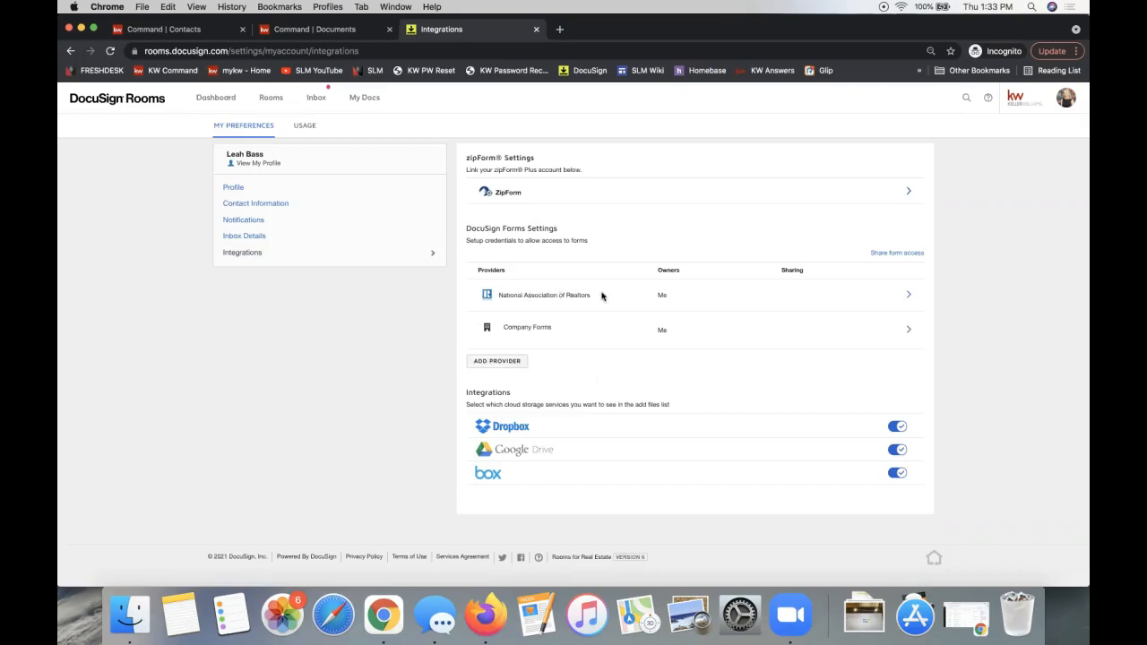
pyautogui.tripleClick(506, 298)
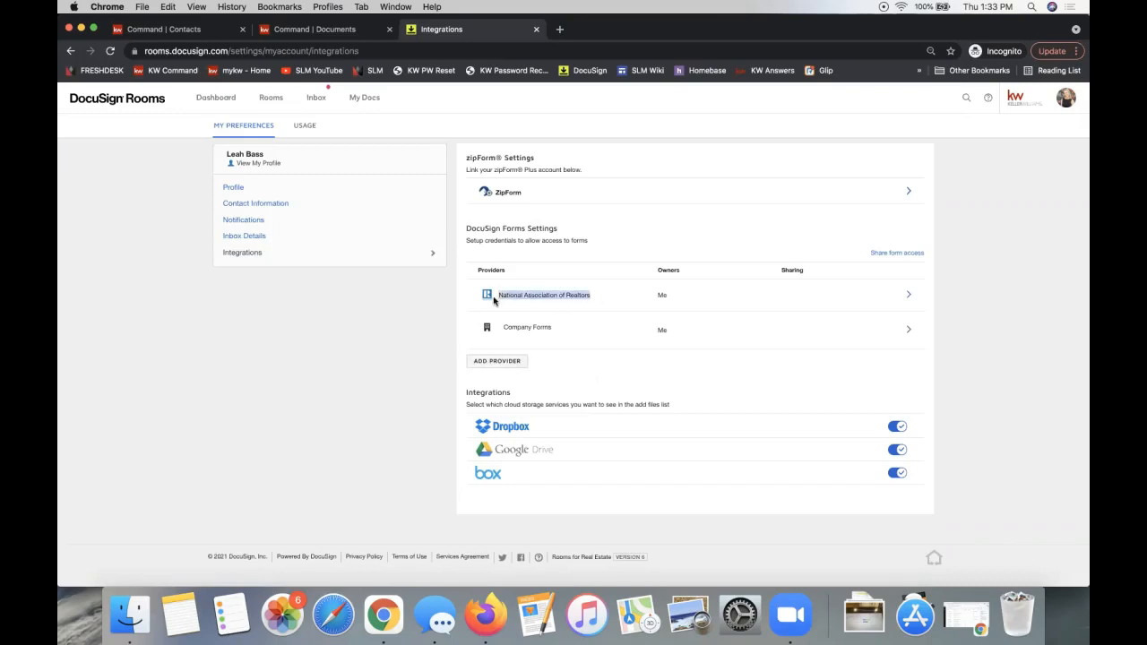
pyautogui.click(1066, 96)
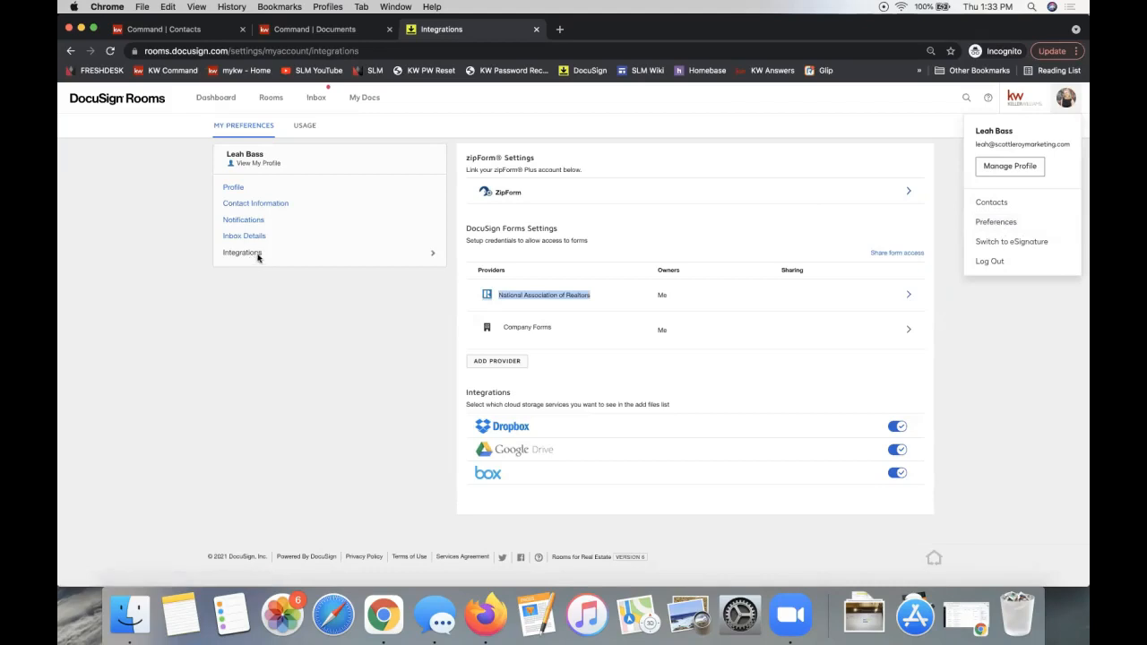
pyautogui.click(488, 363)
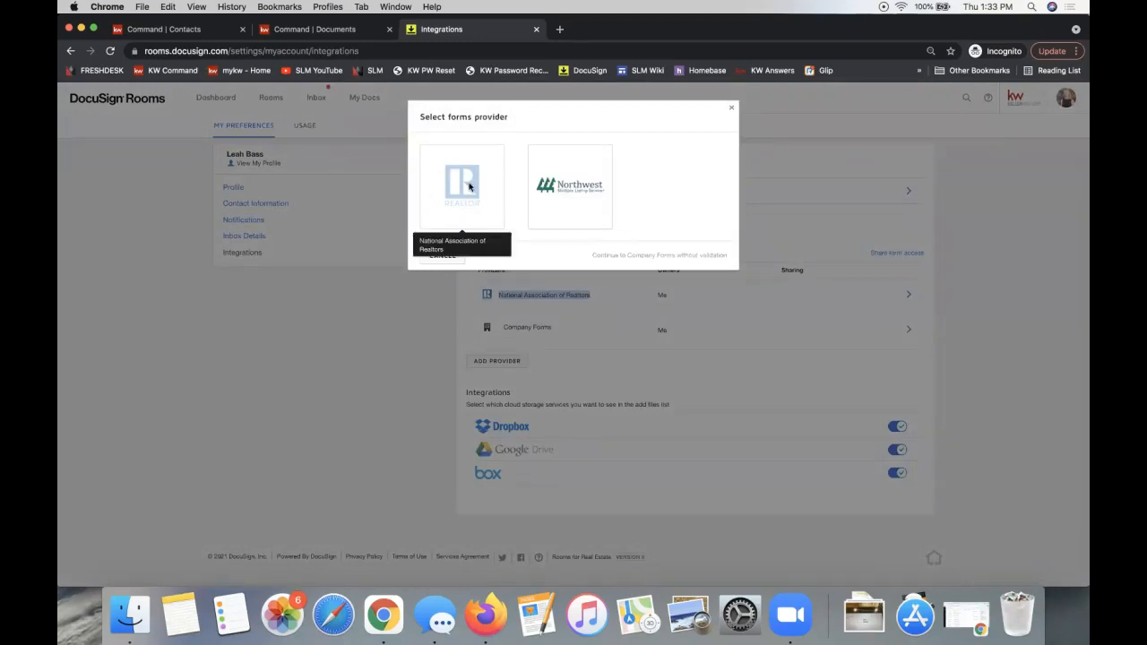
pyautogui.click(732, 111)
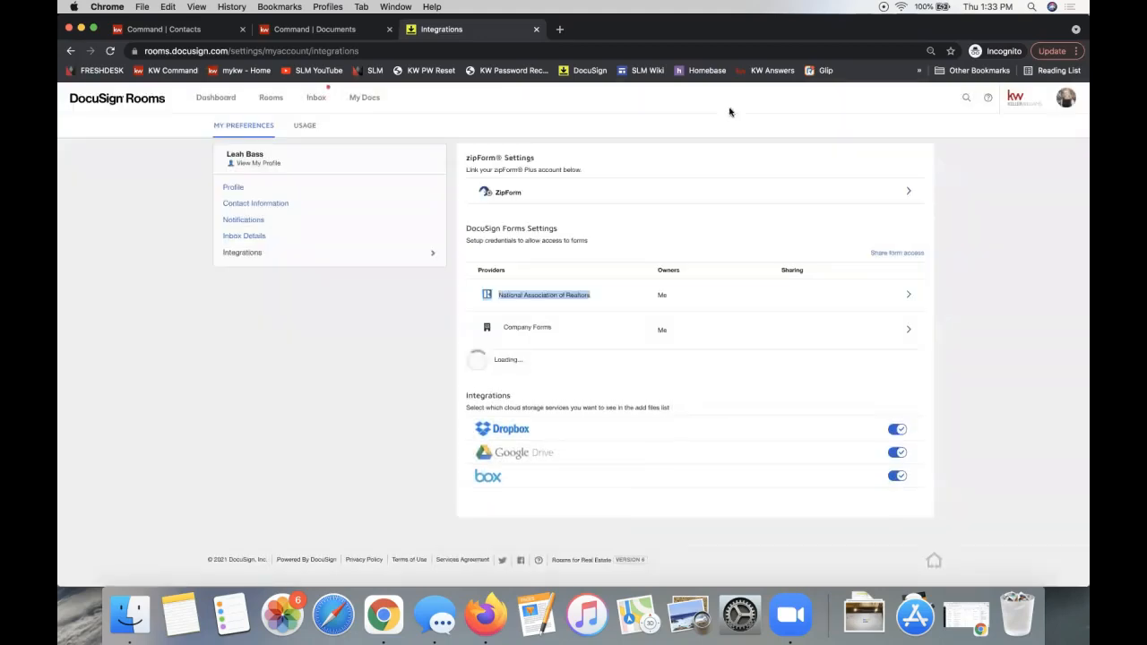
pyautogui.click(275, 348)
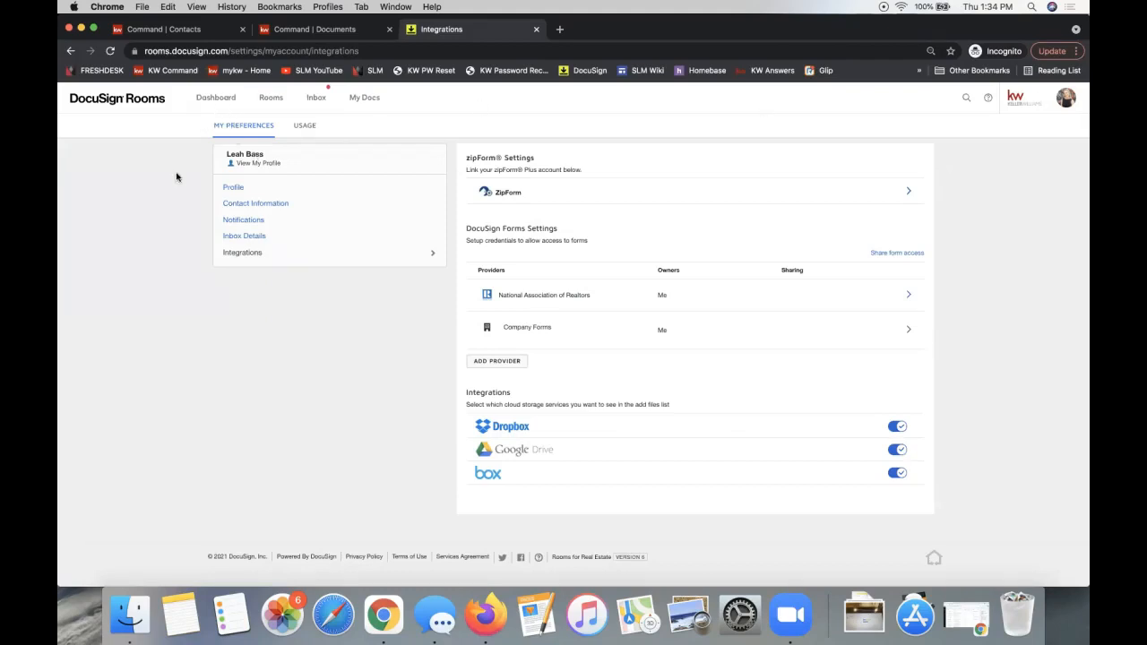
# - From the dashboard, reopen the recently viewed listing room and show its Documents list of five forms
pyautogui.click(211, 105)
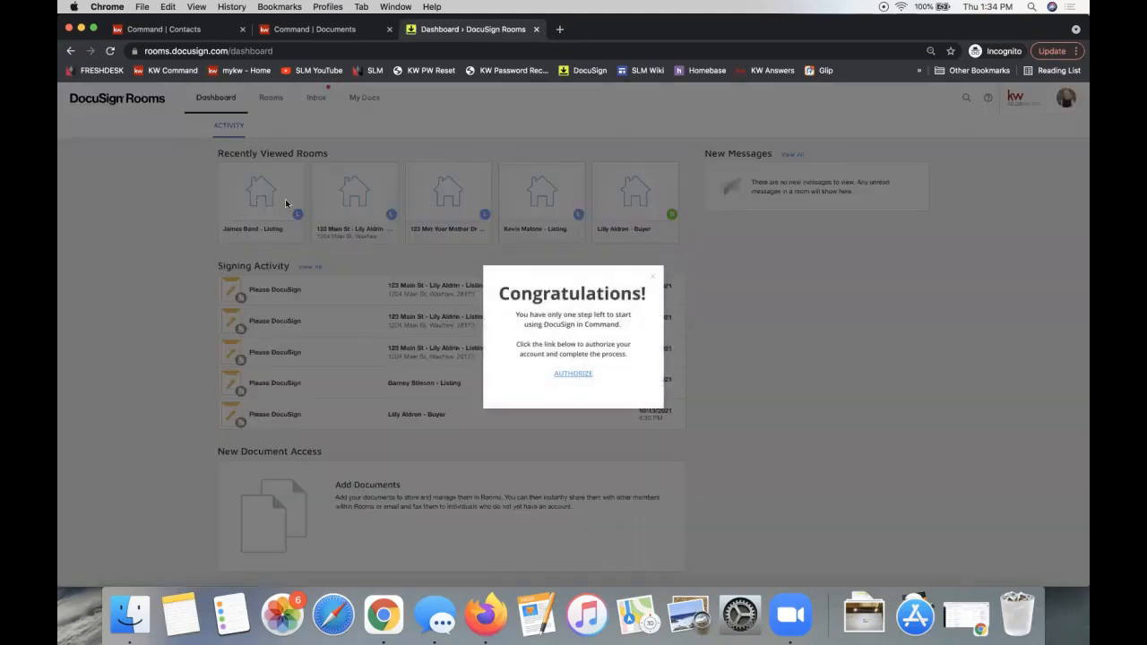
pyautogui.click(654, 278)
pyautogui.click(252, 201)
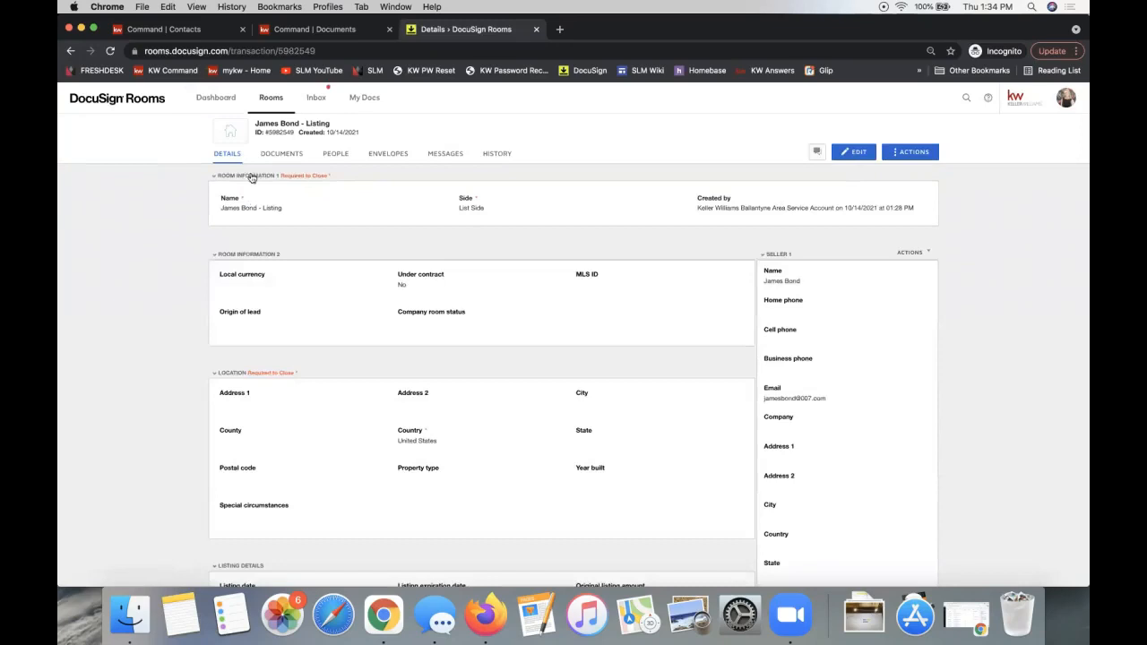
pyautogui.click(282, 157)
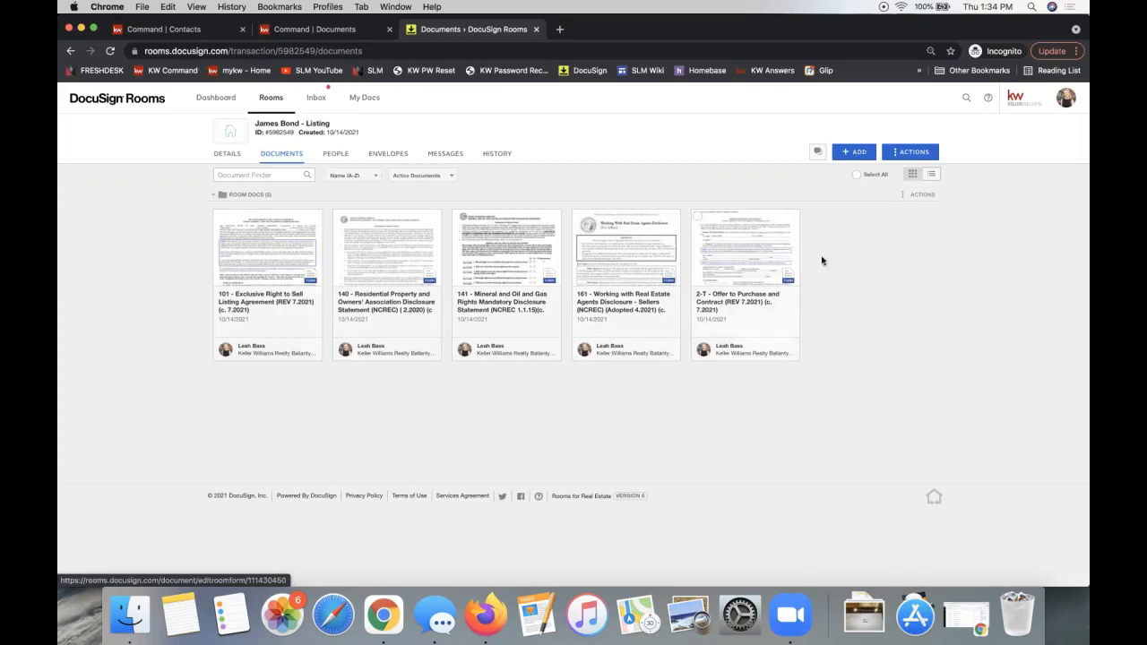
# - Open the 101 Exclusive Right to Sell Listing Agreement in the form editor
pyautogui.click(849, 153)
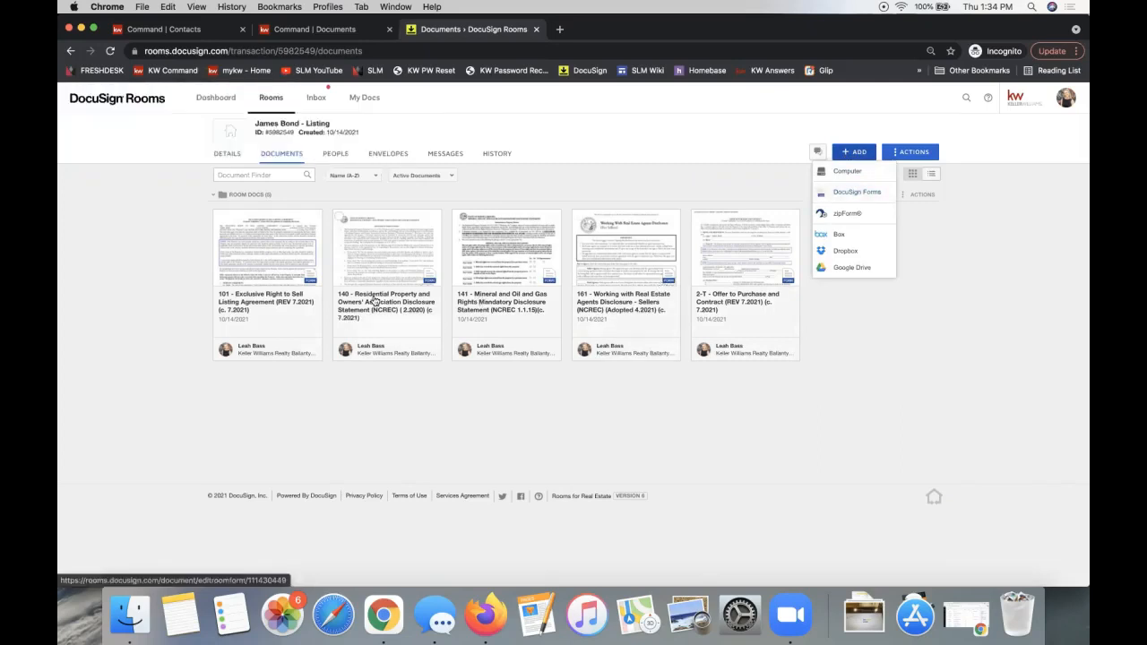
pyautogui.click(227, 254)
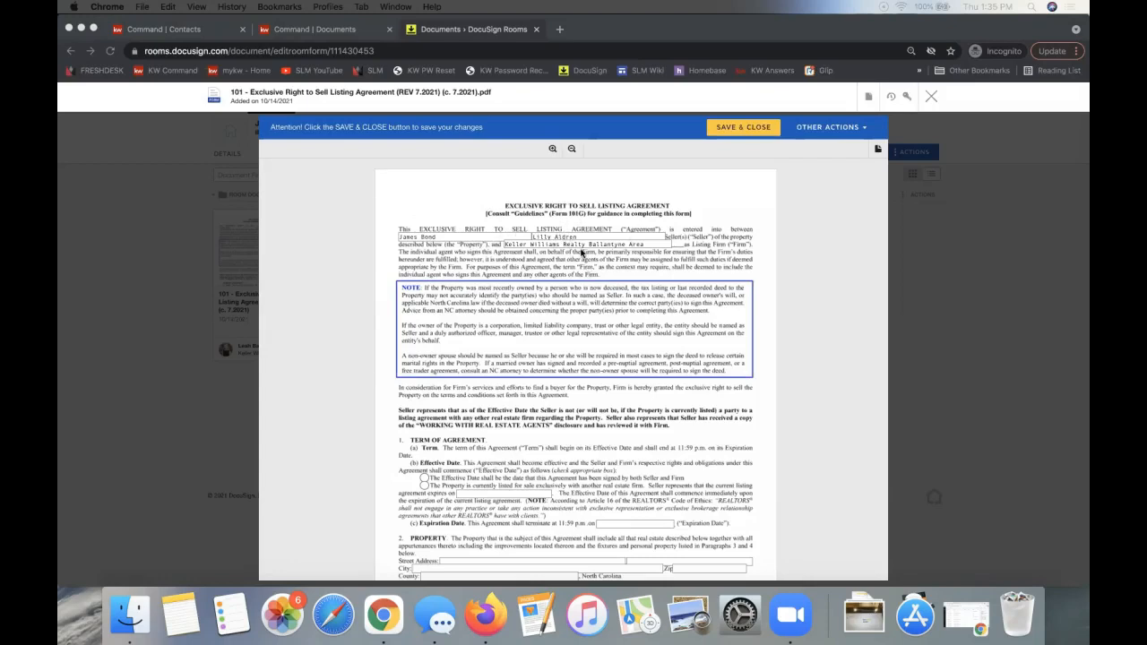
# - Choose the Effective Date option for a property currently listed with another firm, then select the City and Street Address fields
pyautogui.scroll(-2, 581, 255)
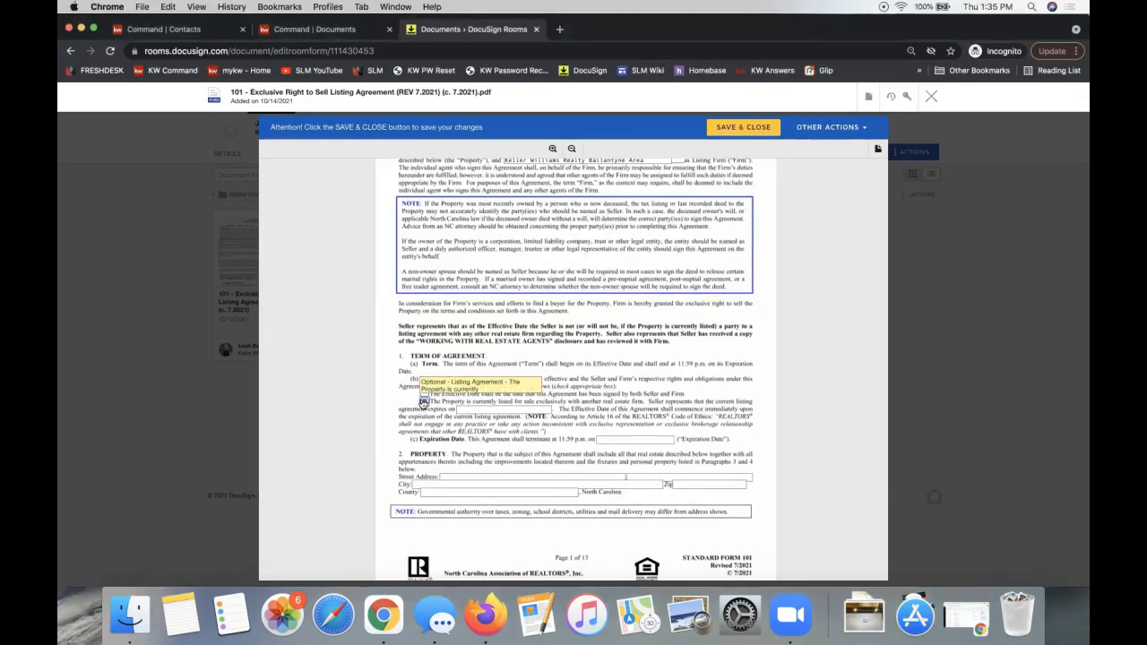
pyautogui.click(424, 402)
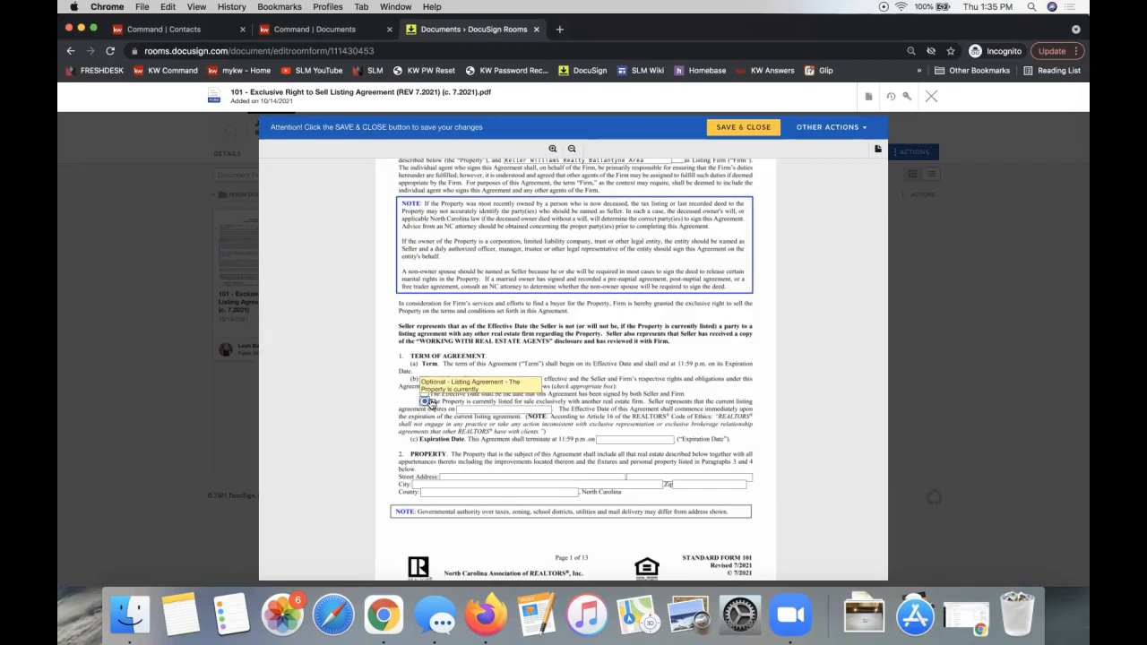
pyautogui.click(474, 485)
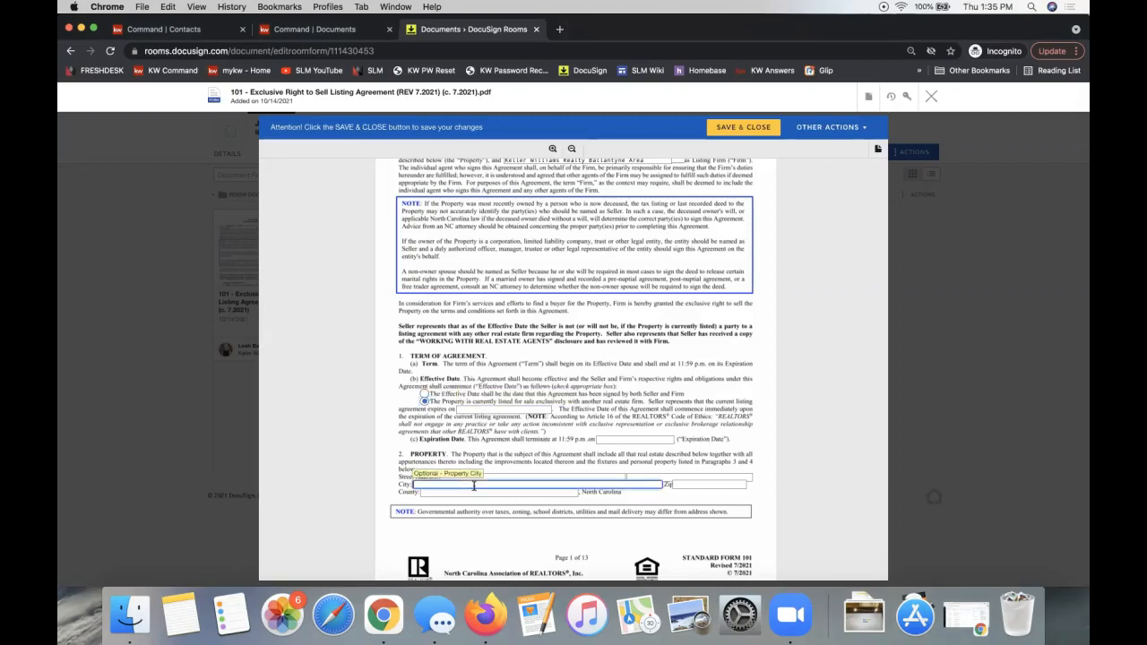
pyautogui.click(504, 475)
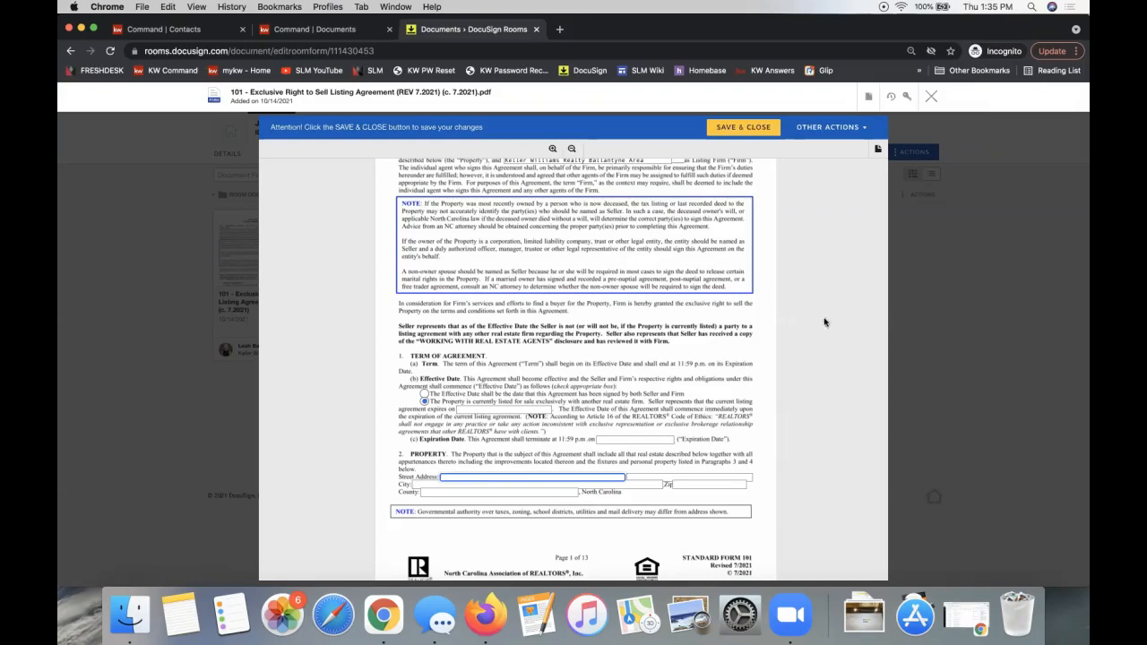
pyautogui.scroll(3, 534, 403)
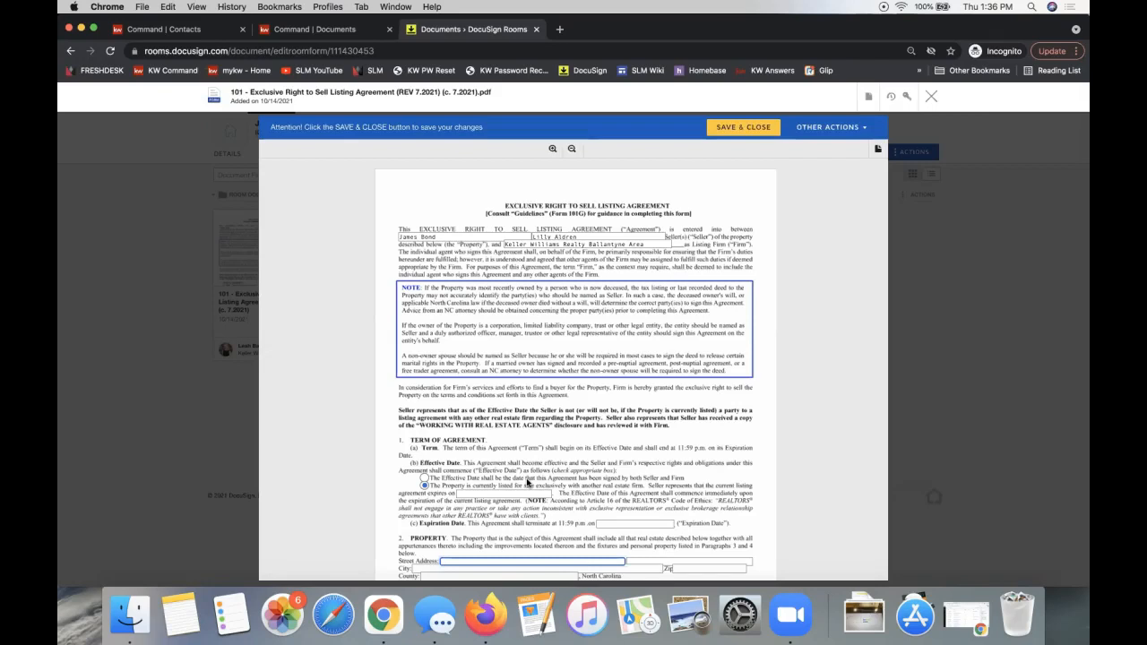
# - Close the 101 listing agreement editor to get back to the room's five documents
pyautogui.click(931, 96)
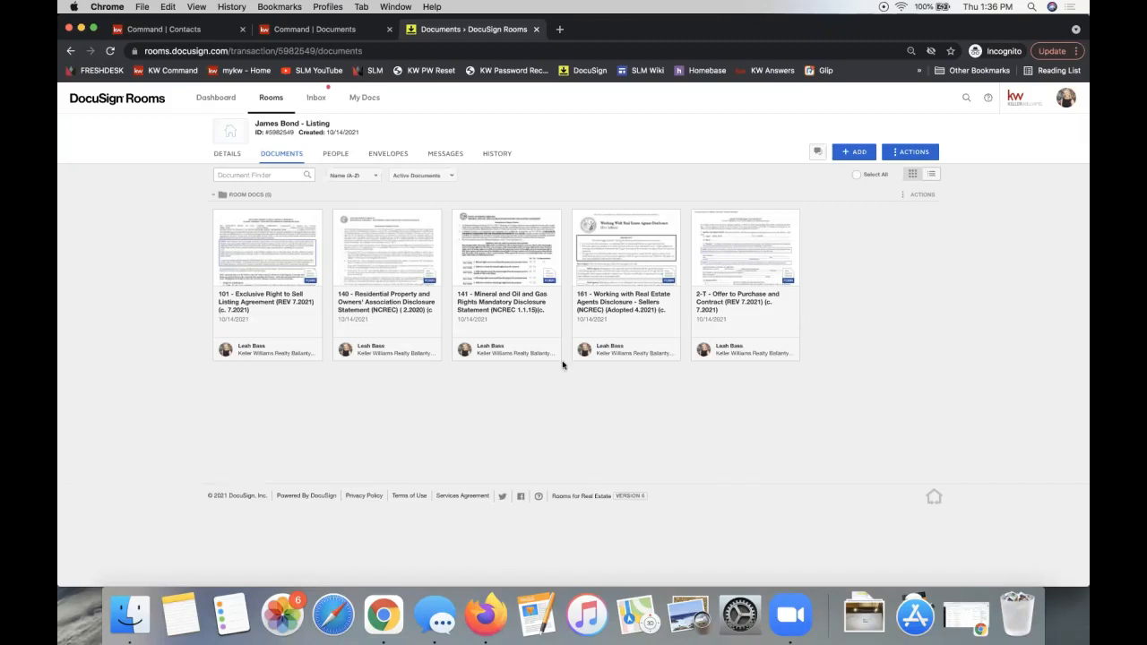
# - Go to My Docs and show the Form Templates list of ten saved templates
pyautogui.click(366, 106)
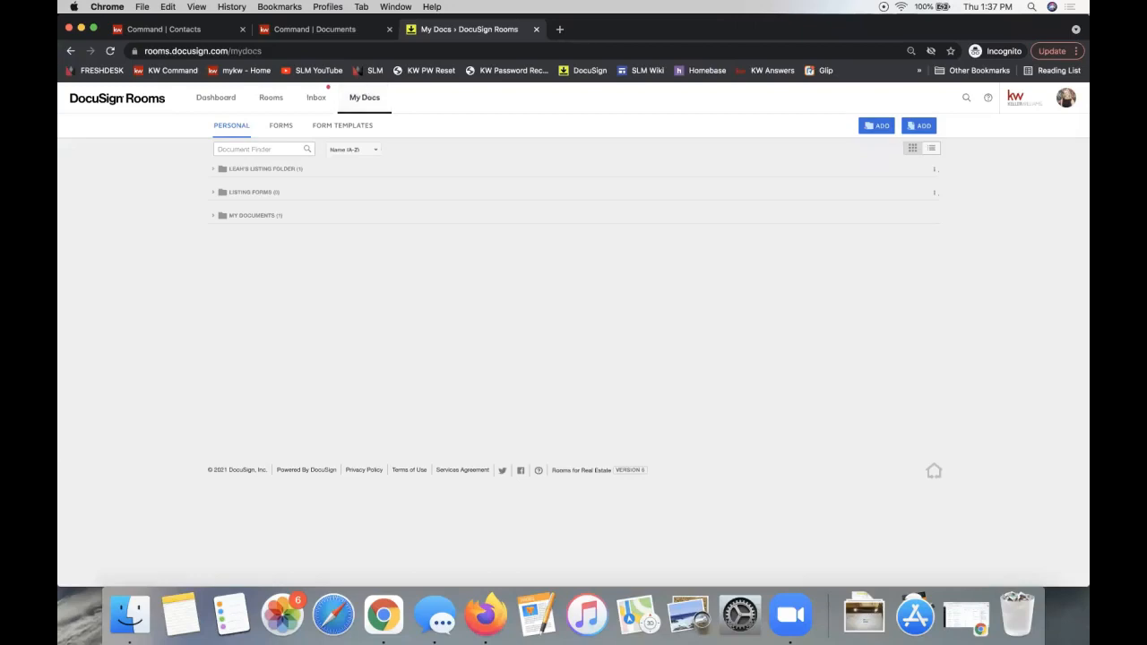
pyautogui.click(341, 130)
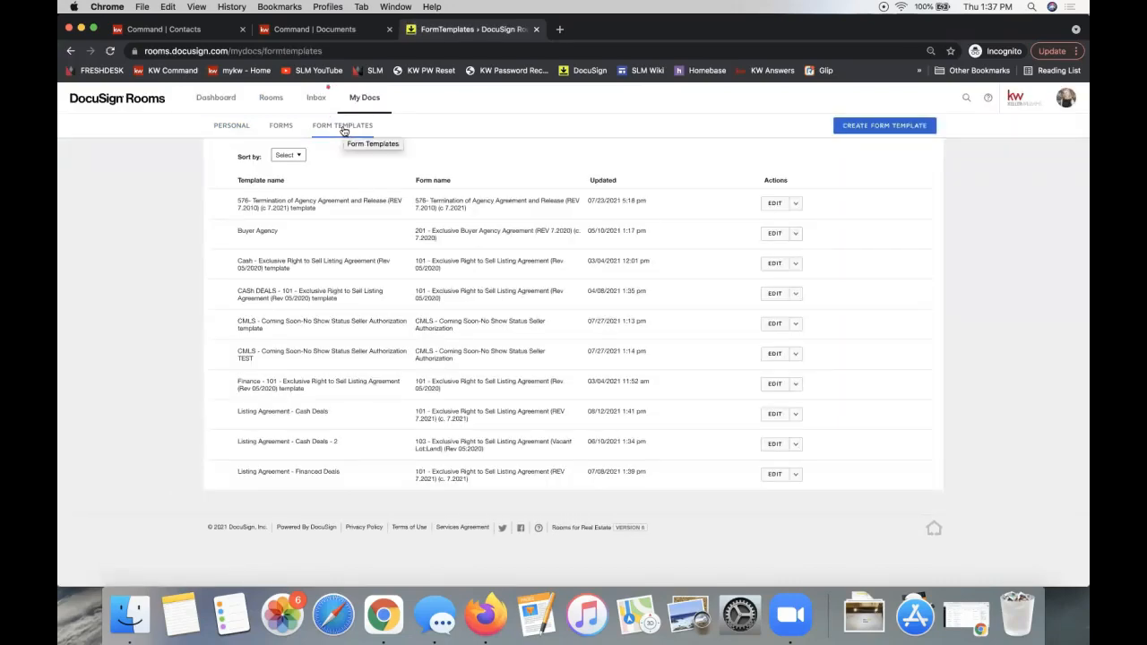
pyautogui.press('super+l')
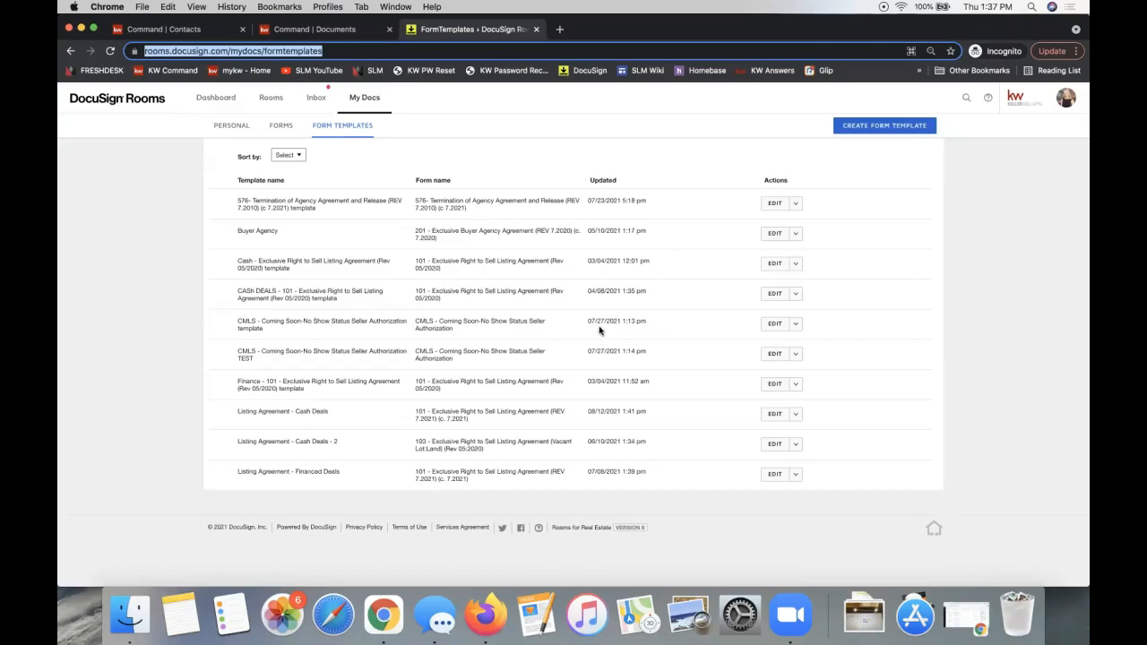
pyautogui.click(1037, 250)
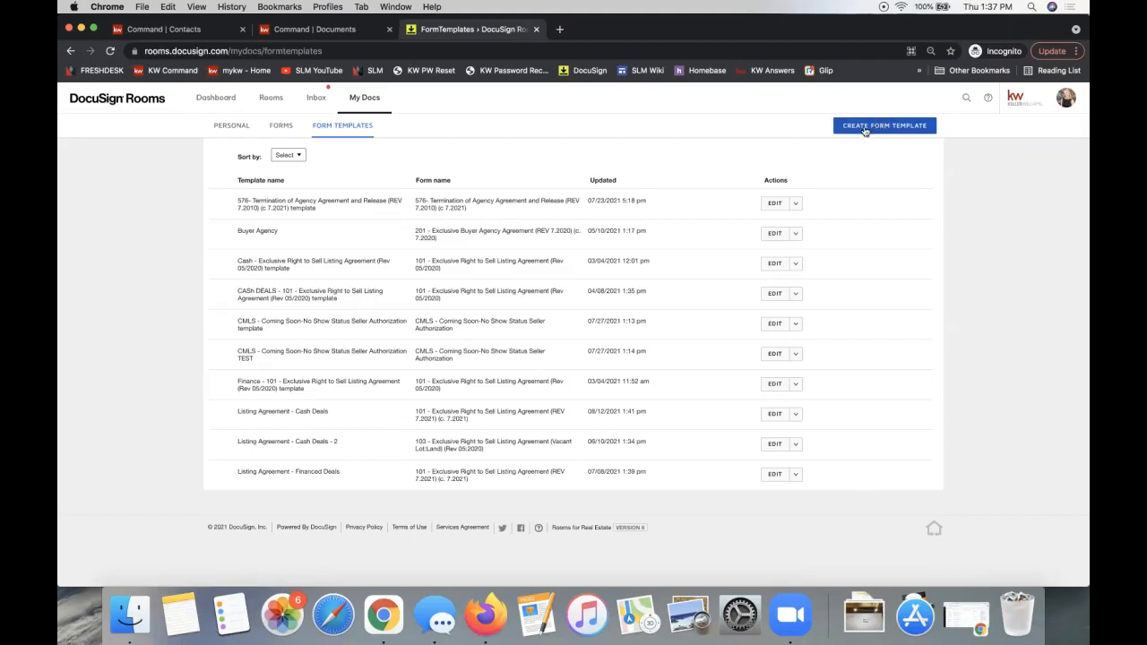
# - Start a new form template and set its form source to DocuSign Form Group
pyautogui.click(897, 126)
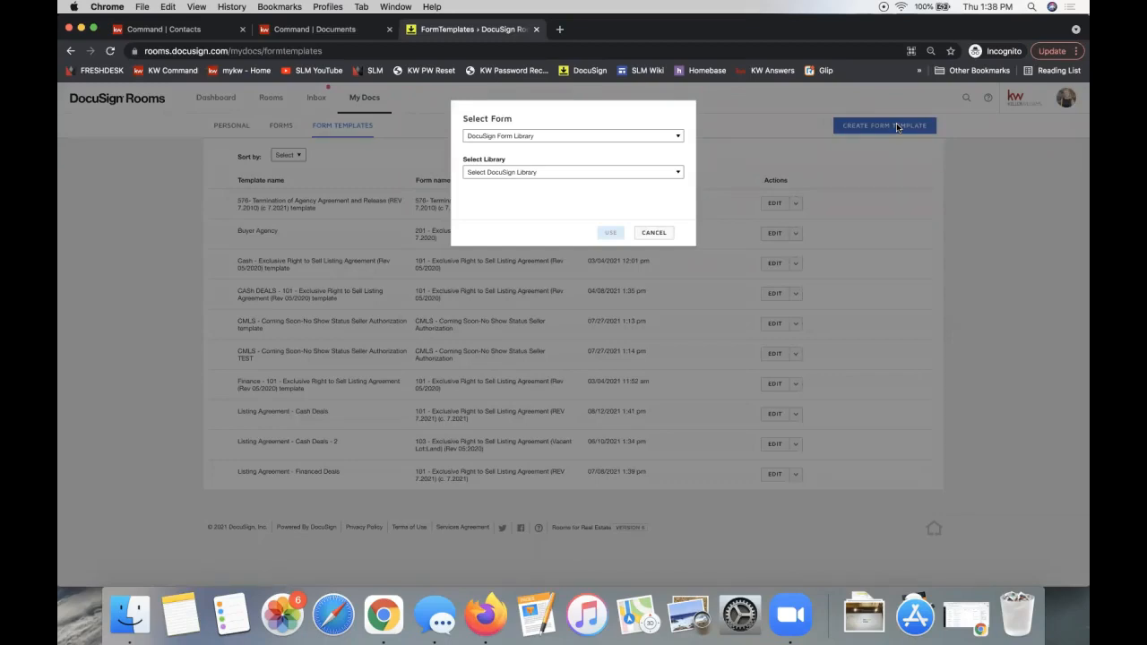
pyautogui.click(476, 135)
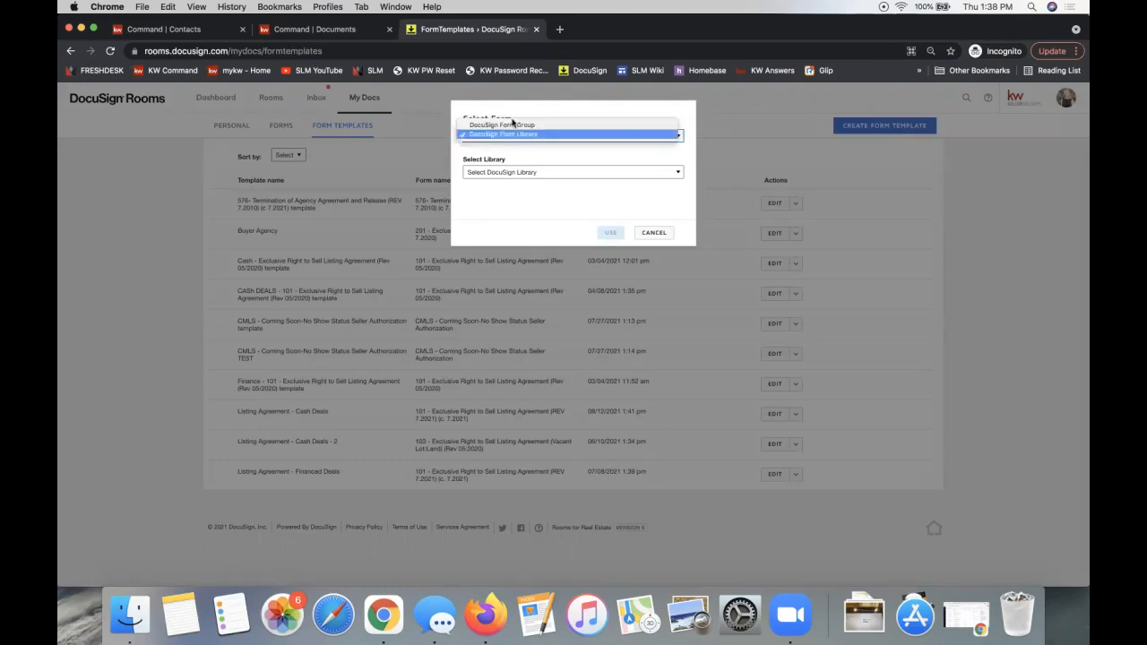
pyautogui.click(494, 114)
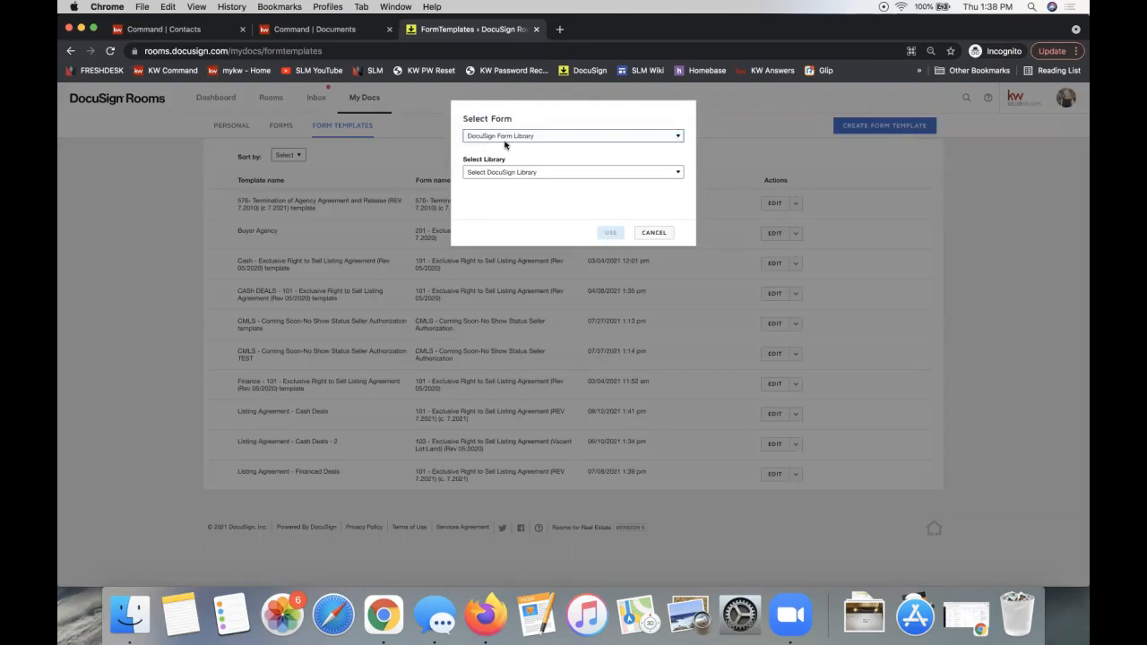
pyautogui.click(509, 138)
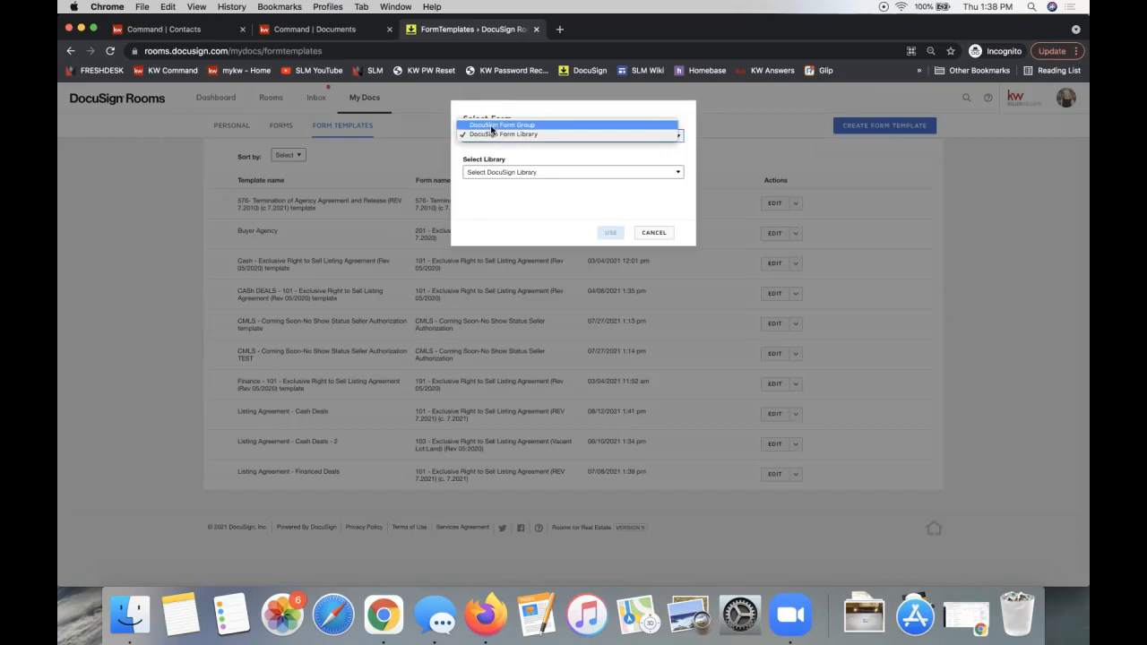
pyautogui.click(492, 126)
pyautogui.click(538, 172)
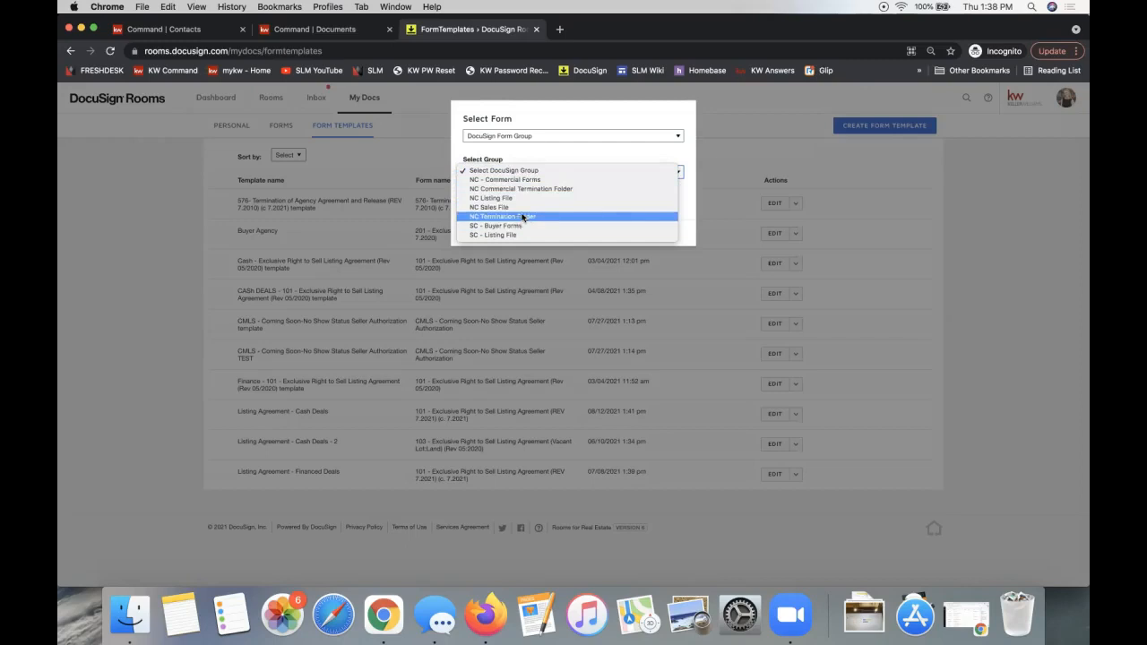
pyautogui.click(510, 135)
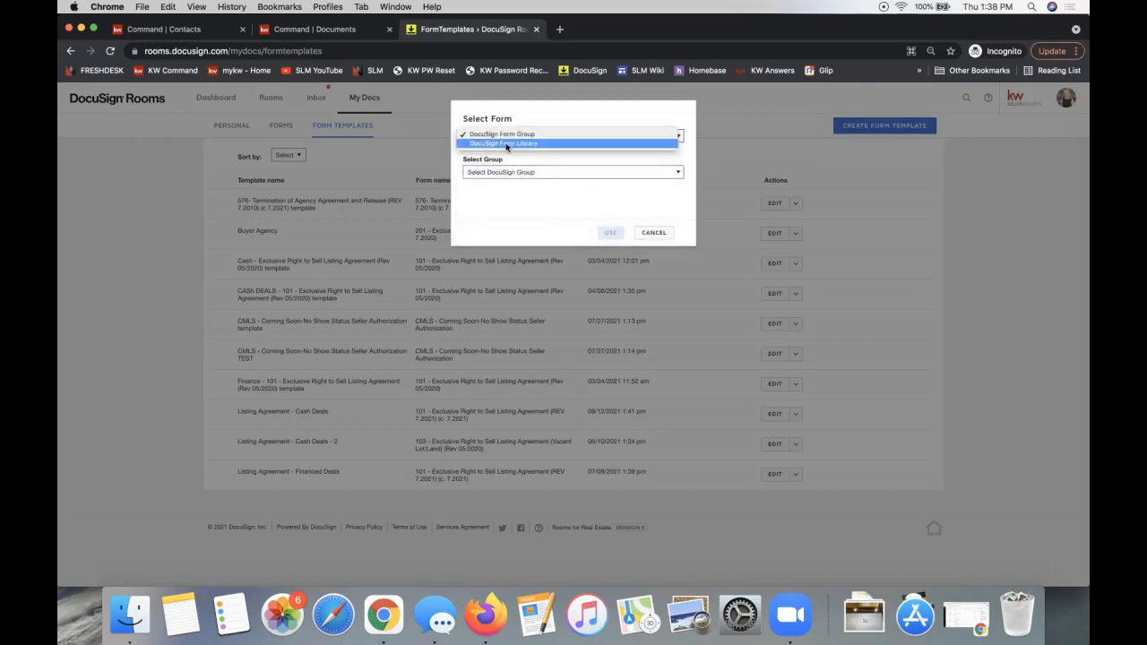
pyautogui.click(507, 145)
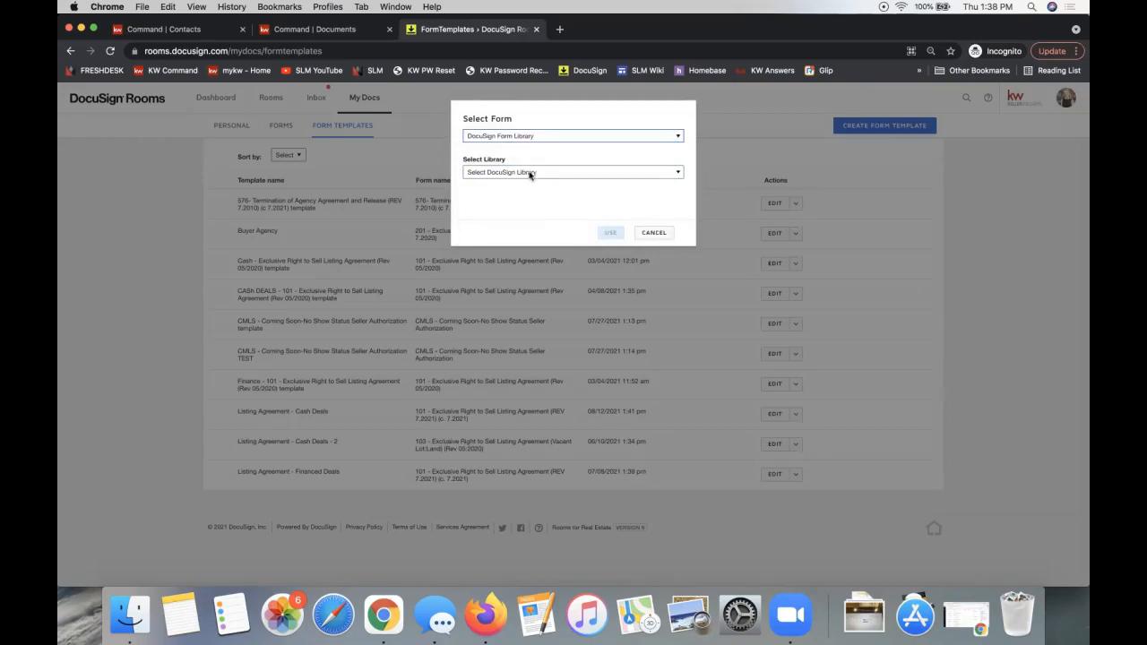
pyautogui.click(525, 173)
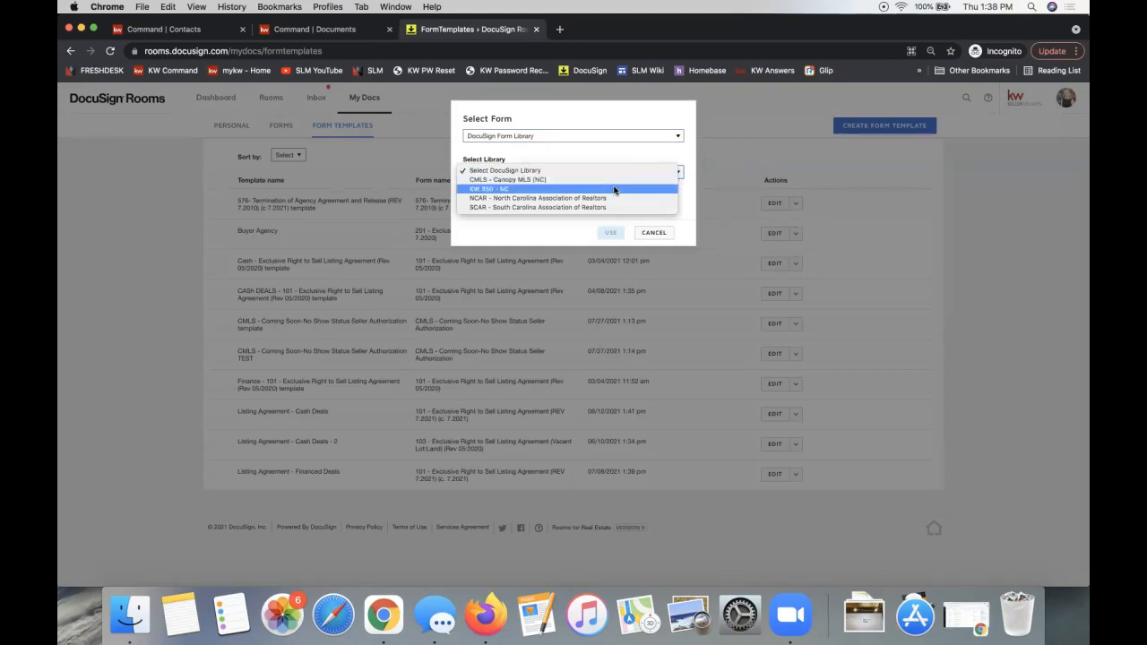
pyautogui.click(514, 142)
pyautogui.click(502, 138)
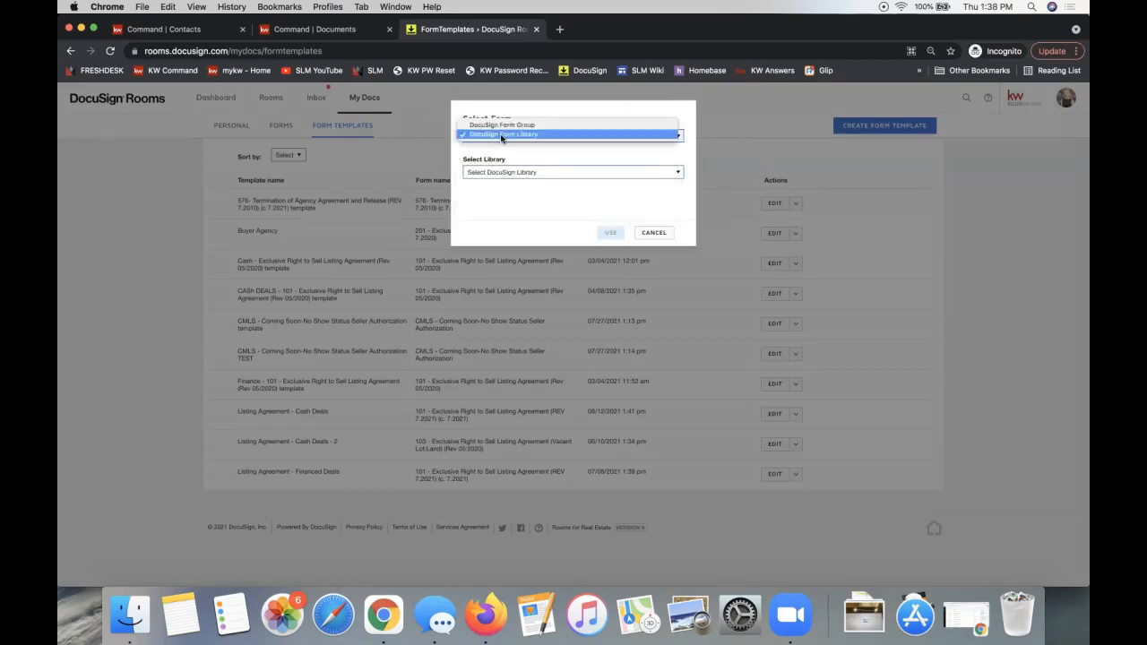
pyautogui.click(498, 126)
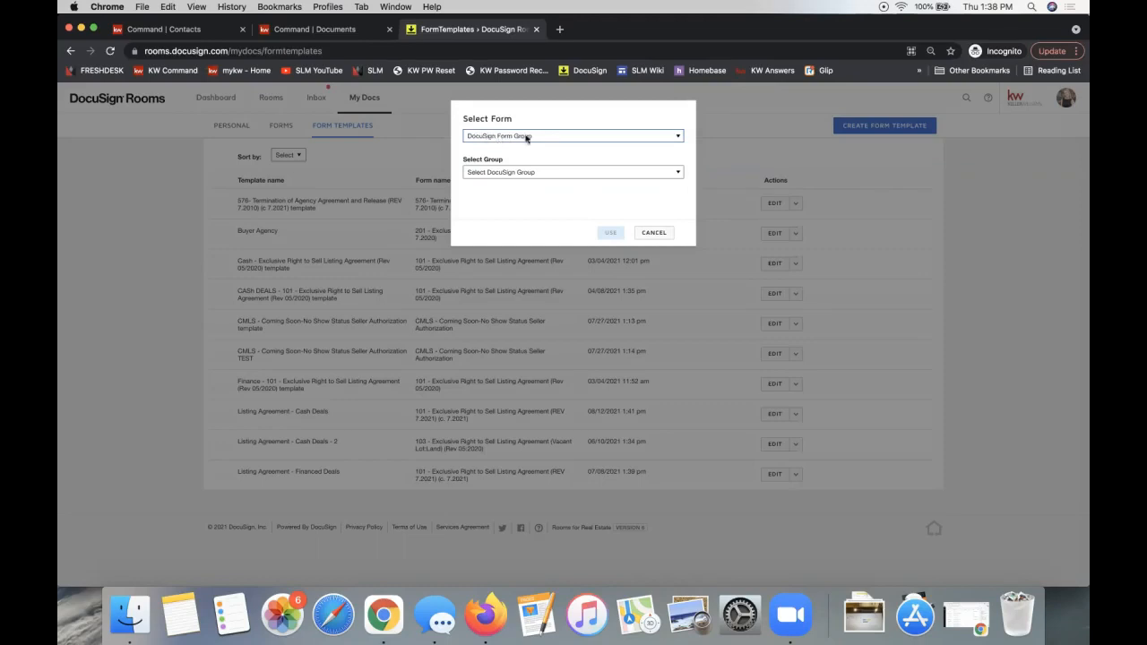
# - Choose the NC Listing File group and the 101 Exclusive Right to Sell form, then create the template
pyautogui.click(500, 171)
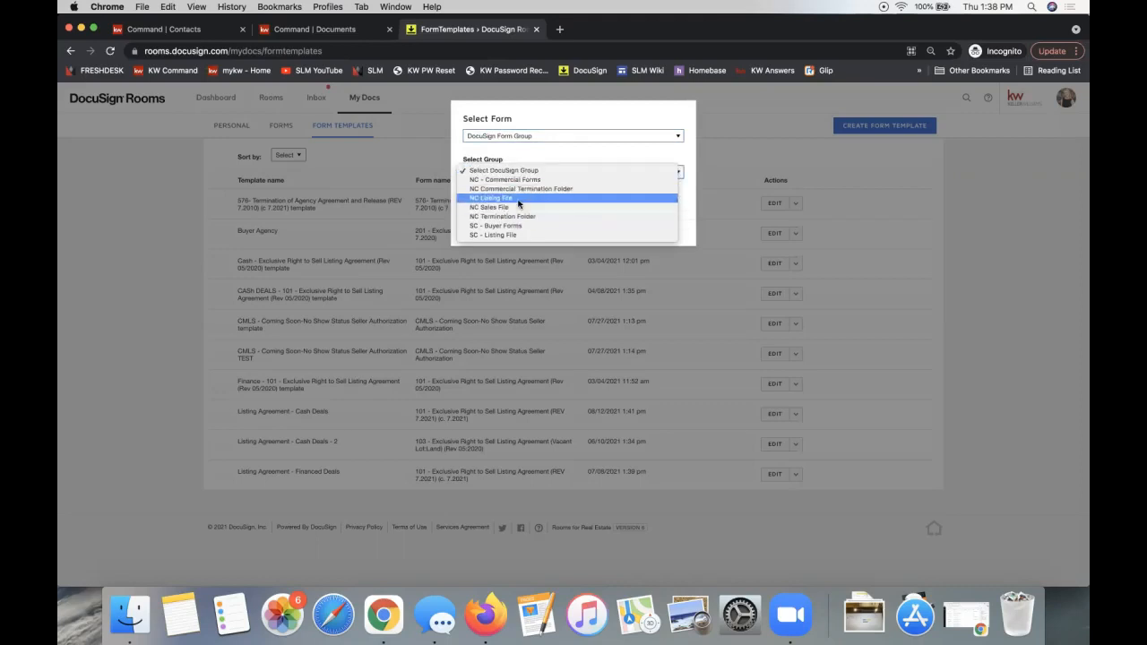
pyautogui.click(518, 199)
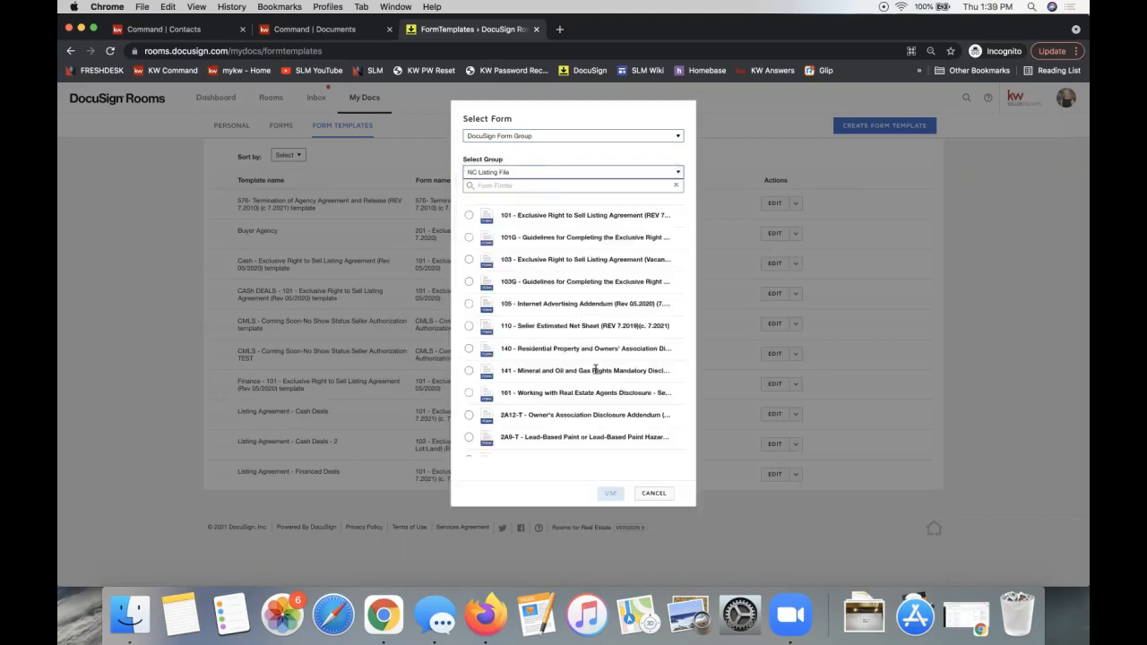
pyautogui.scroll(-1, 595, 368)
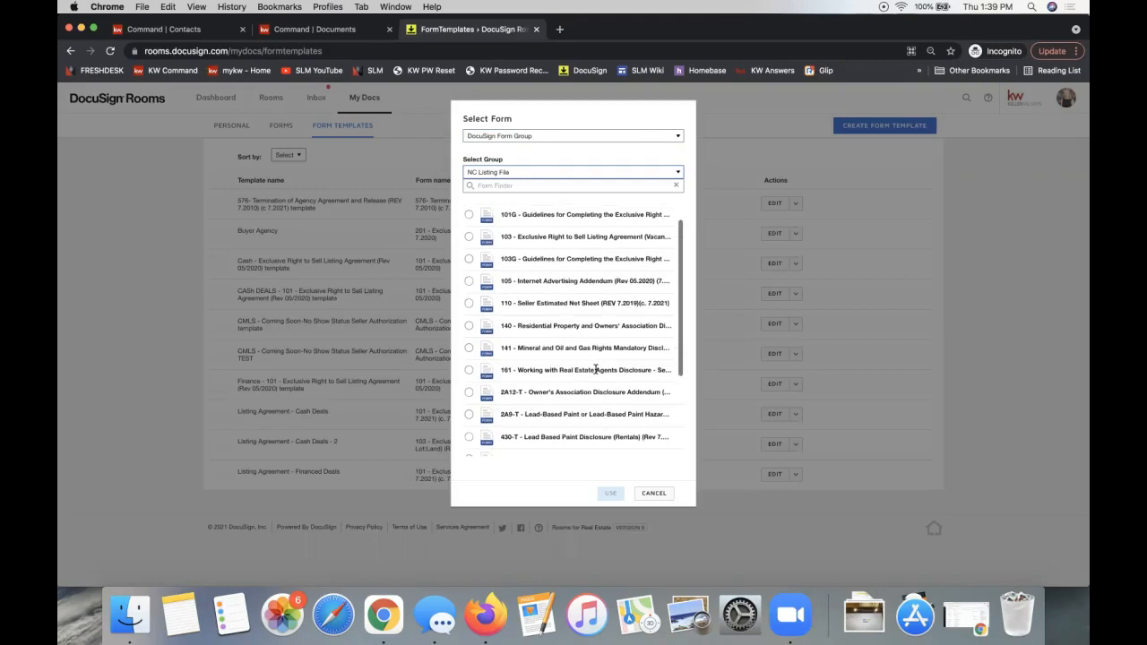
pyautogui.scroll(-5, 595, 368)
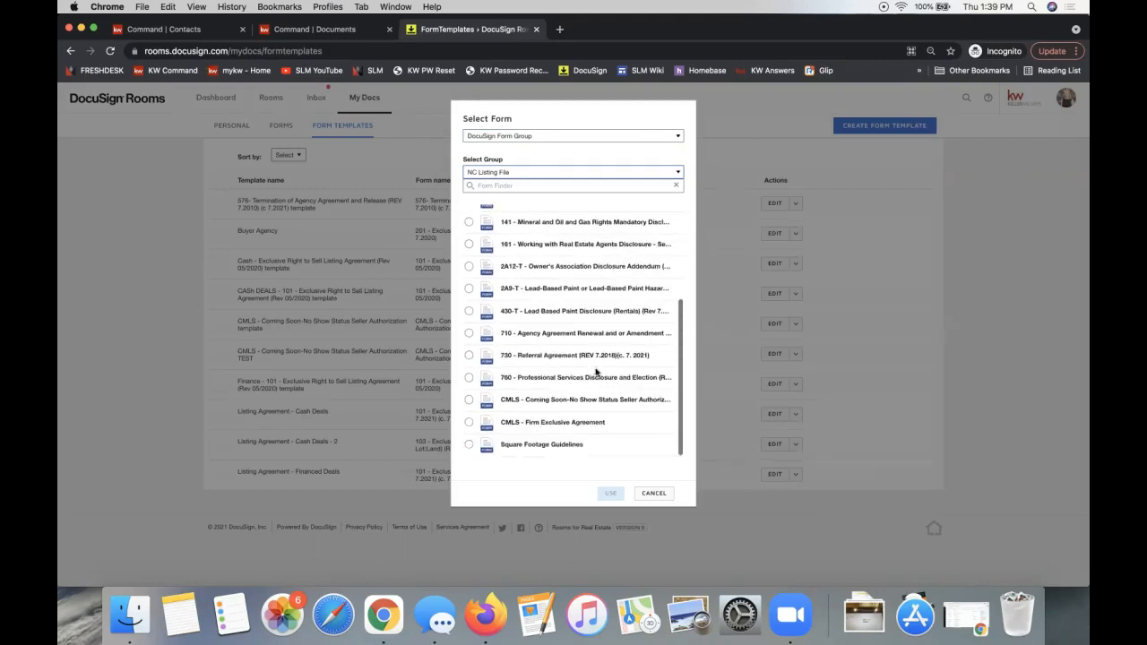
pyautogui.scroll(5, 596, 372)
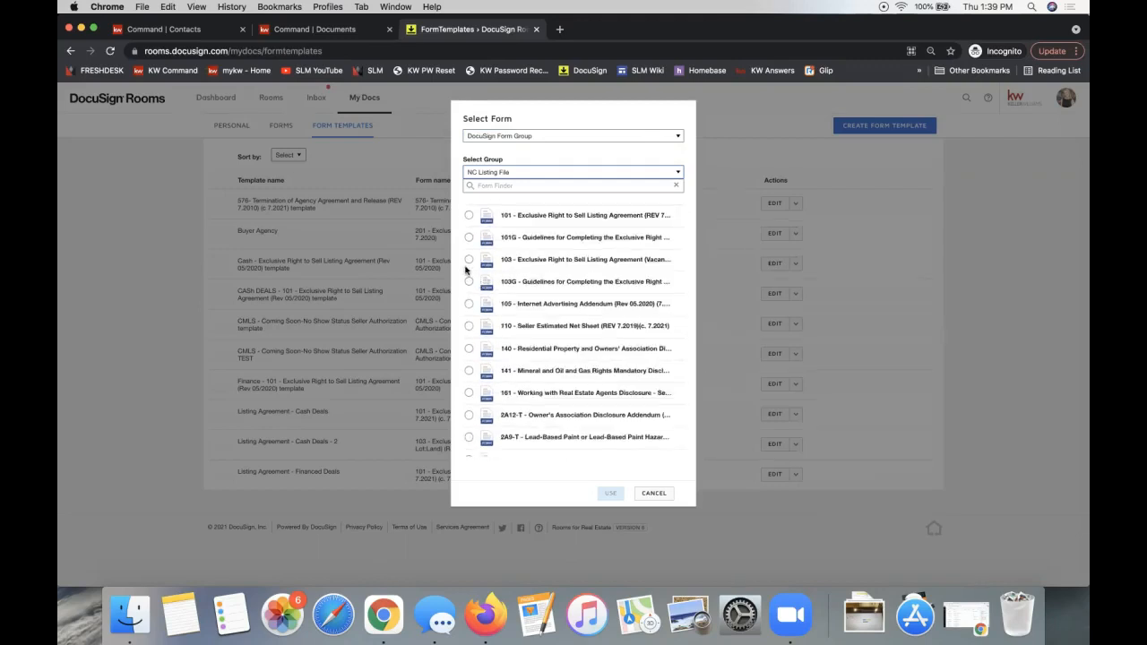
pyautogui.click(468, 215)
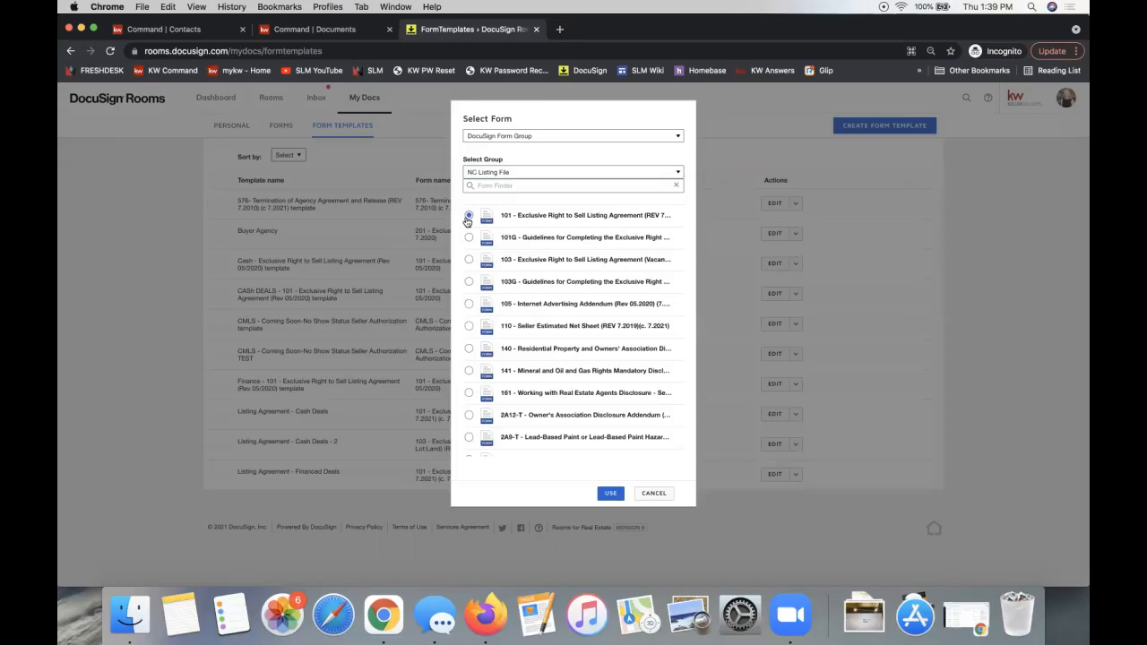
pyautogui.click(611, 494)
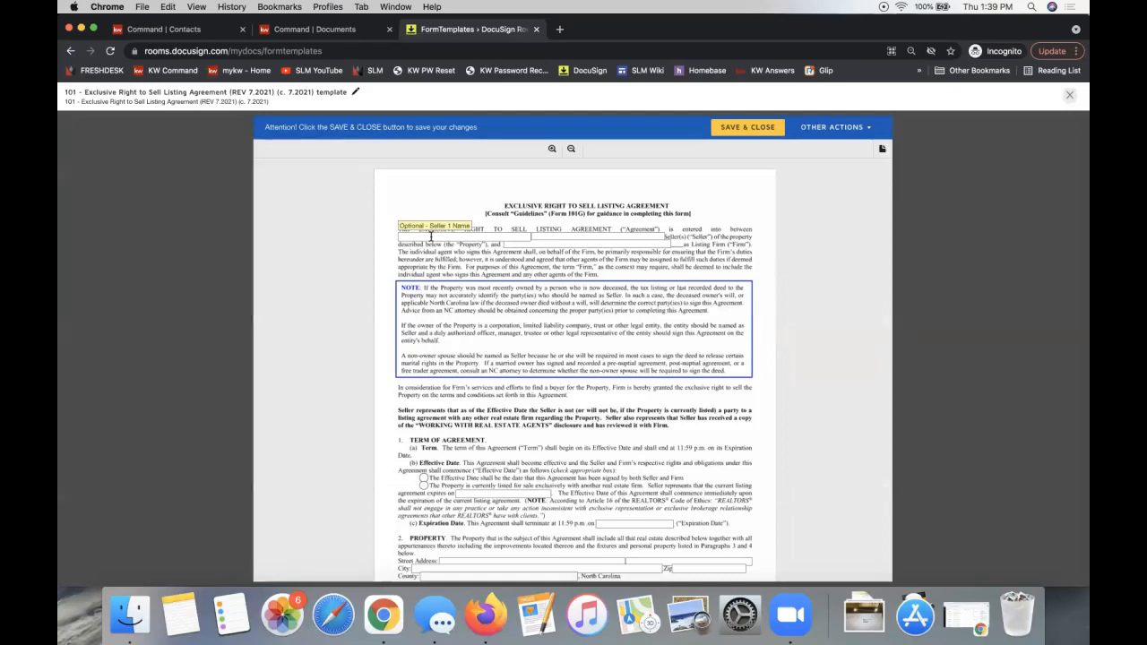
# - Mark the property as listed elsewhere, with Keller Williams Realty Ballantyne as the listing firm
pyautogui.click(531, 246)
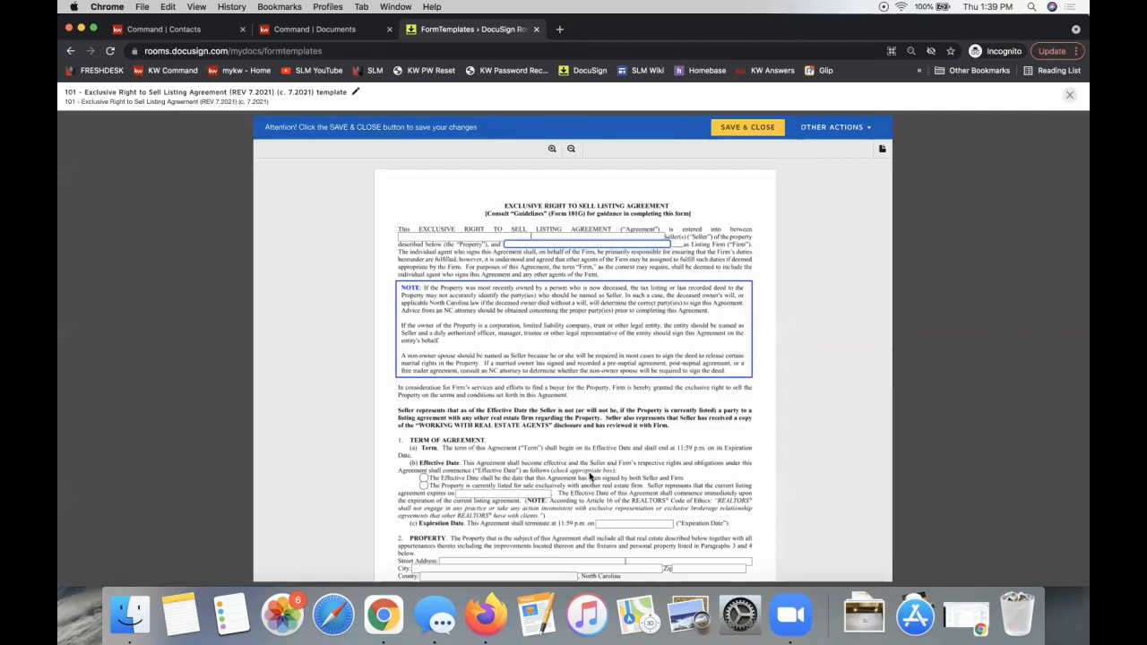
pyautogui.click(423, 486)
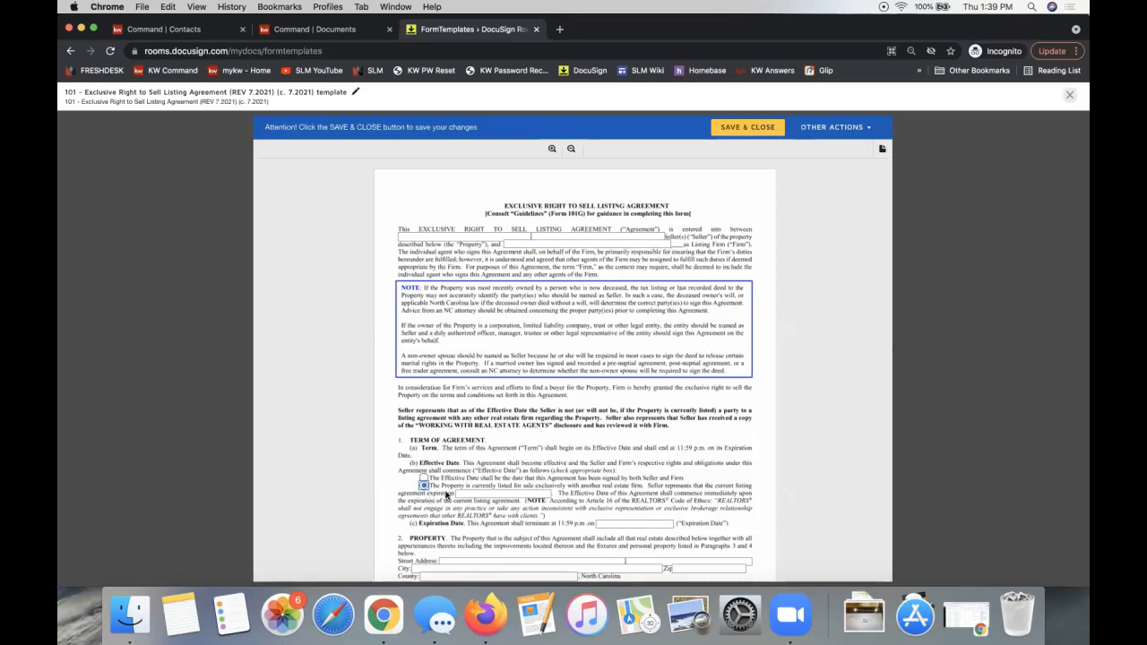
pyautogui.click(525, 243)
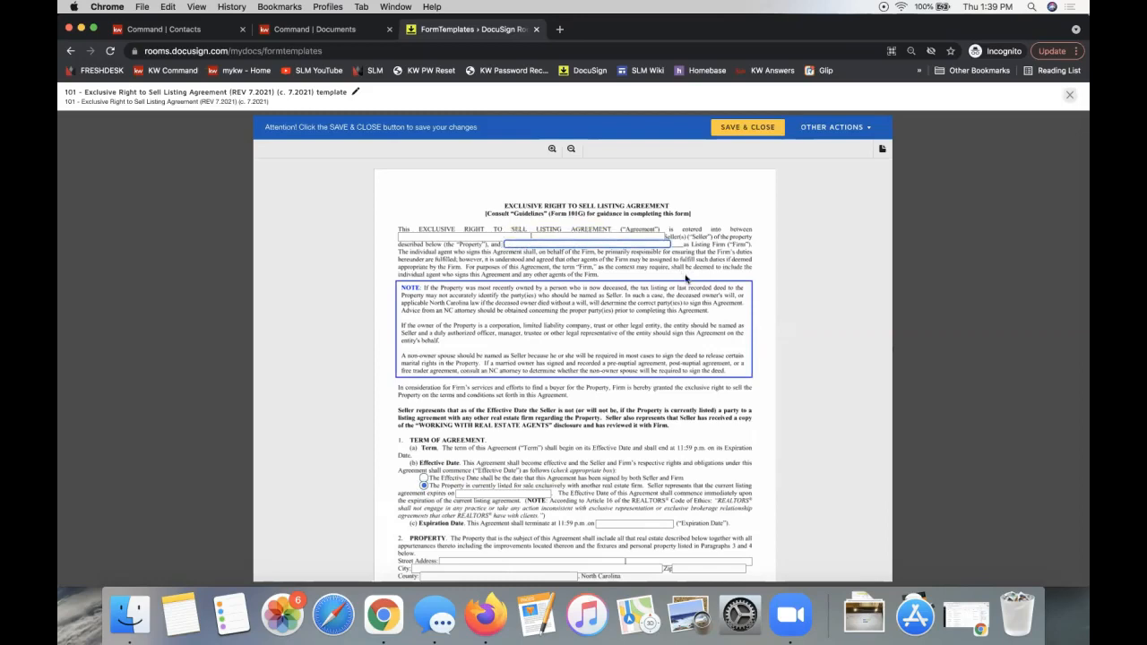
pyautogui.write('Keller Williams Realty Ballantyne')
# - Pre-check Cash as the payment method under section 6, Listing Price
pyautogui.scroll(-8, 574, 358)
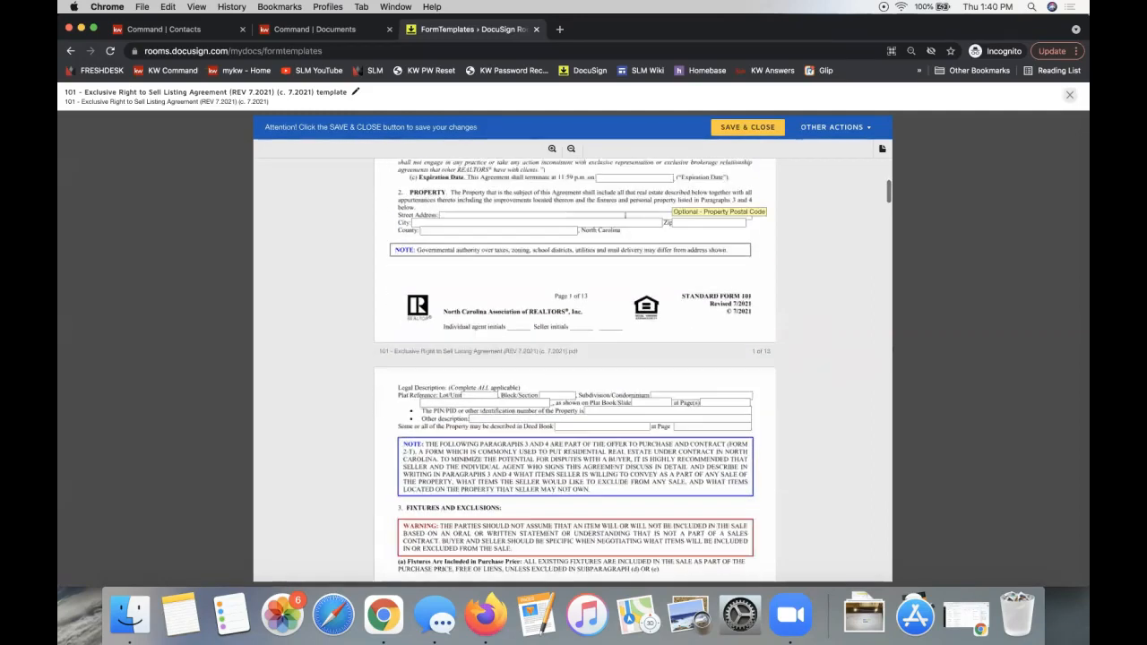
pyautogui.scroll(-2, 574, 358)
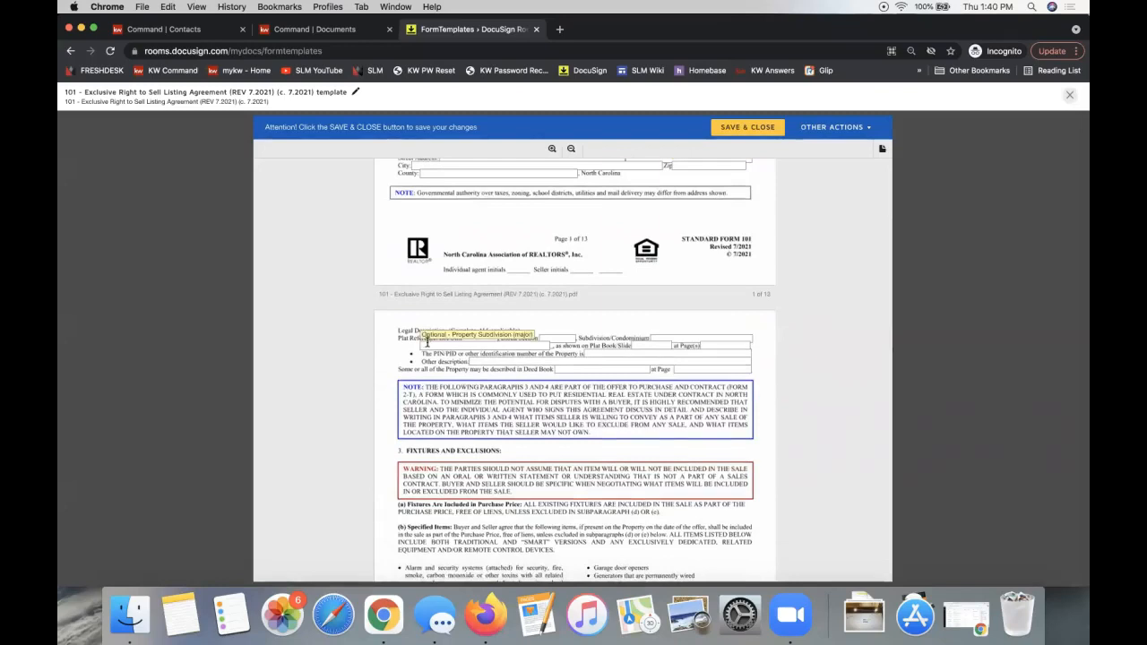
pyautogui.click(486, 336)
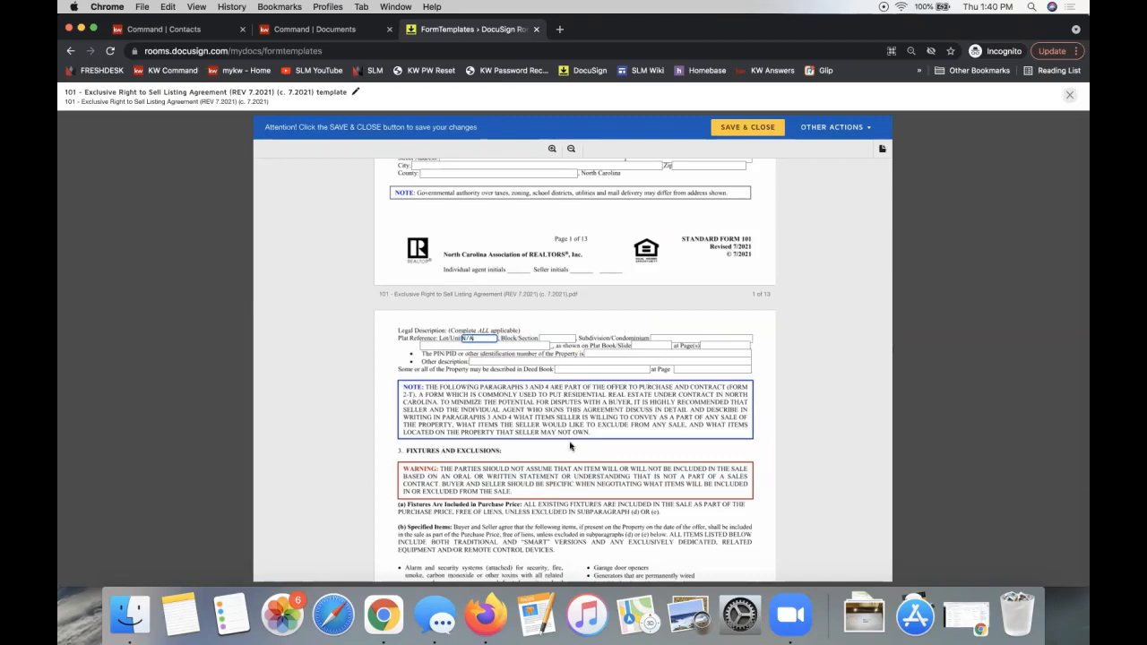
pyautogui.scroll(-5, 570, 446)
pyautogui.scroll(-10, 570, 446)
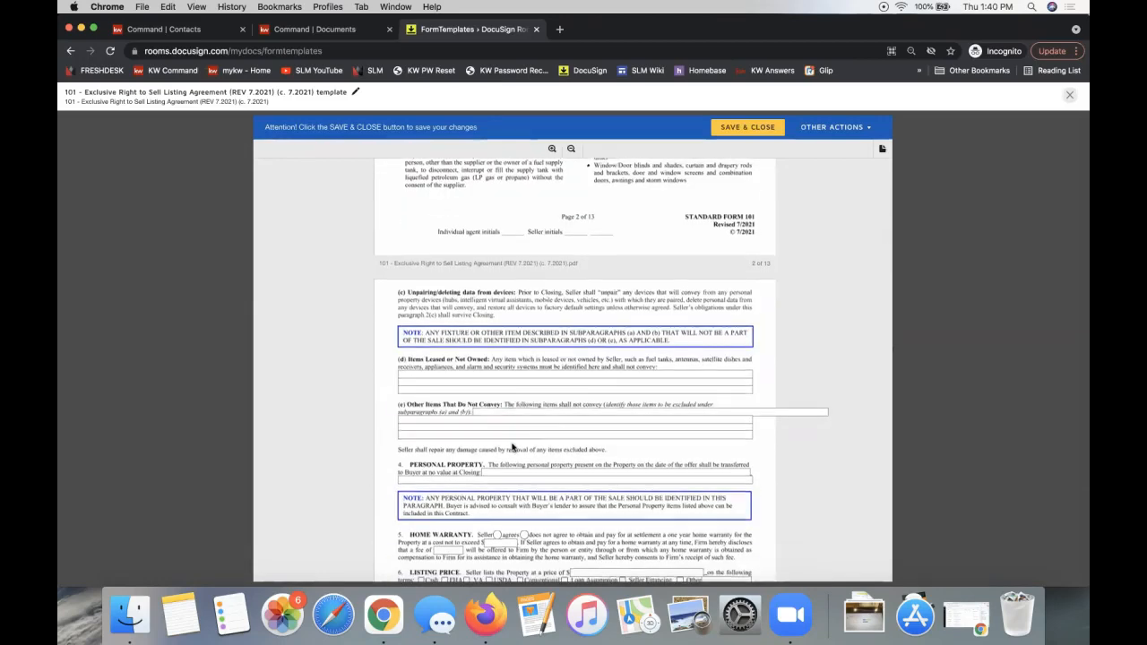
pyautogui.scroll(-3, 512, 449)
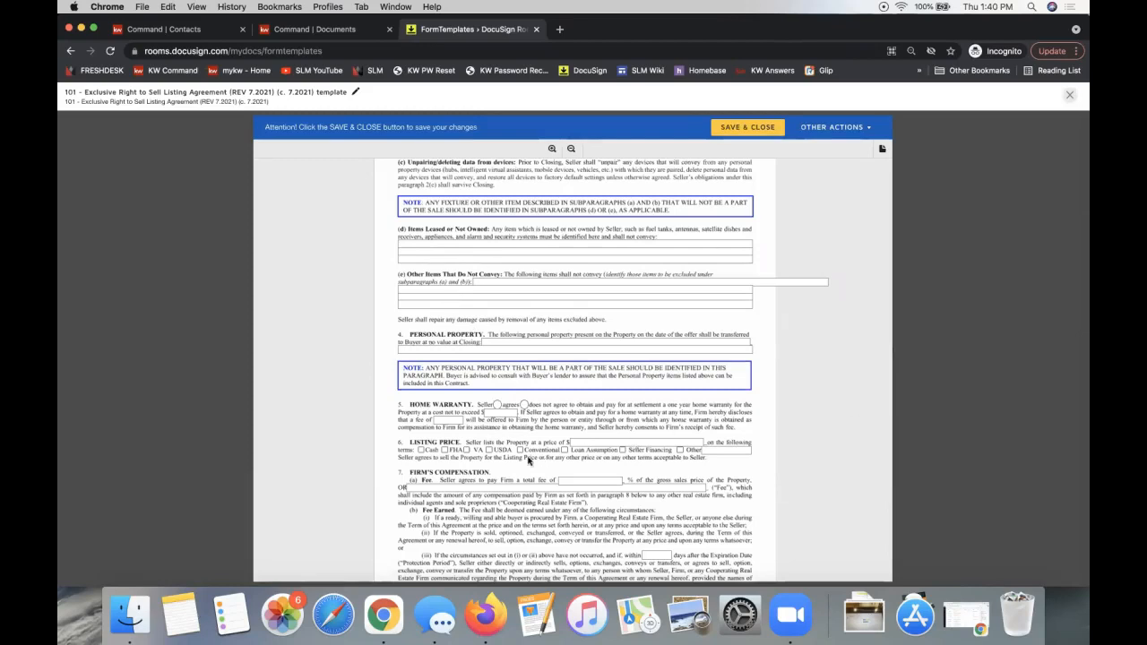
pyautogui.click(421, 451)
# - Add 'Cash Deals -' to the start of the template title
pyautogui.click(355, 91)
pyautogui.moveTo(302, 94); pyautogui.dragTo(275, 94)
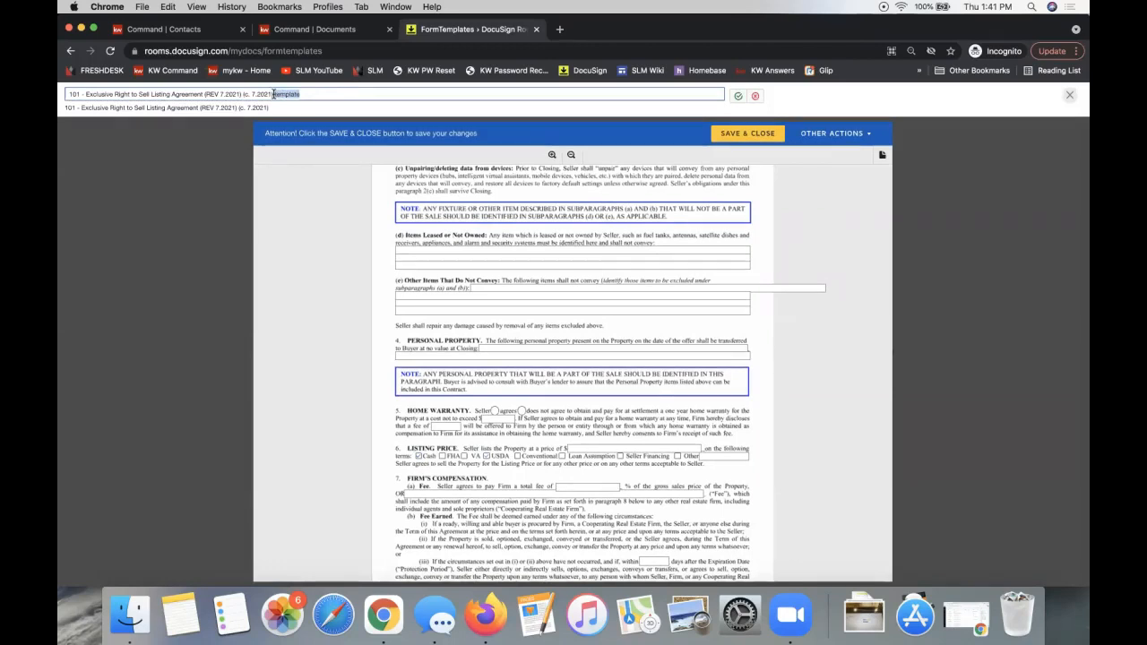
pyautogui.click(345, 94)
pyautogui.click(66, 94)
pyautogui.write('Cash Deals -')
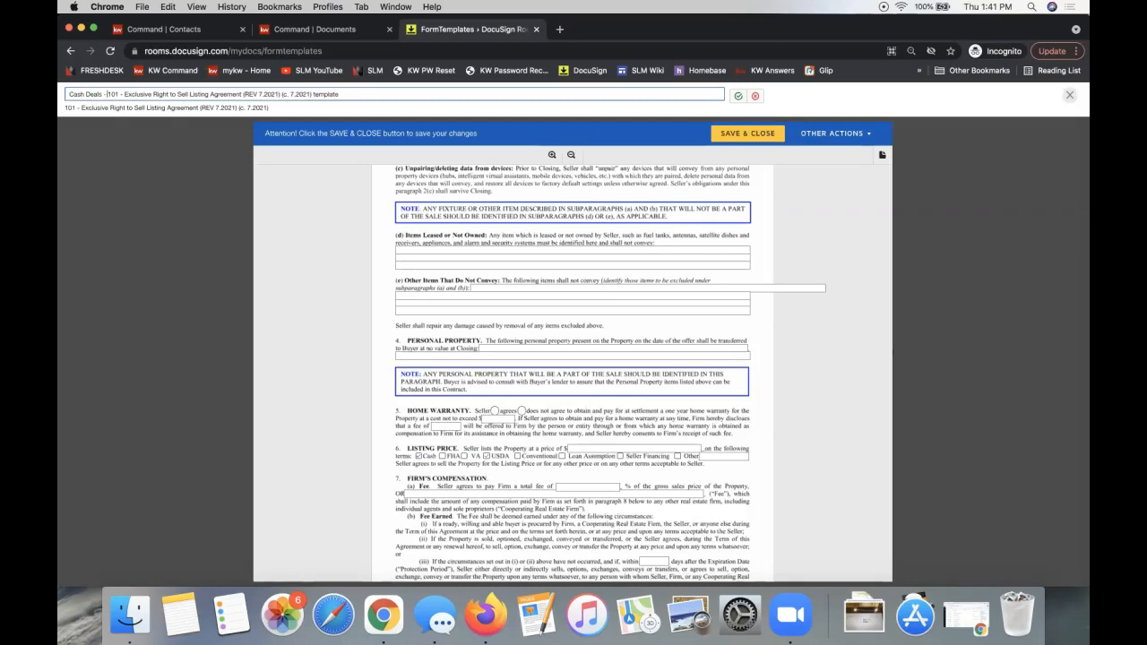
pyautogui.press('super+a')
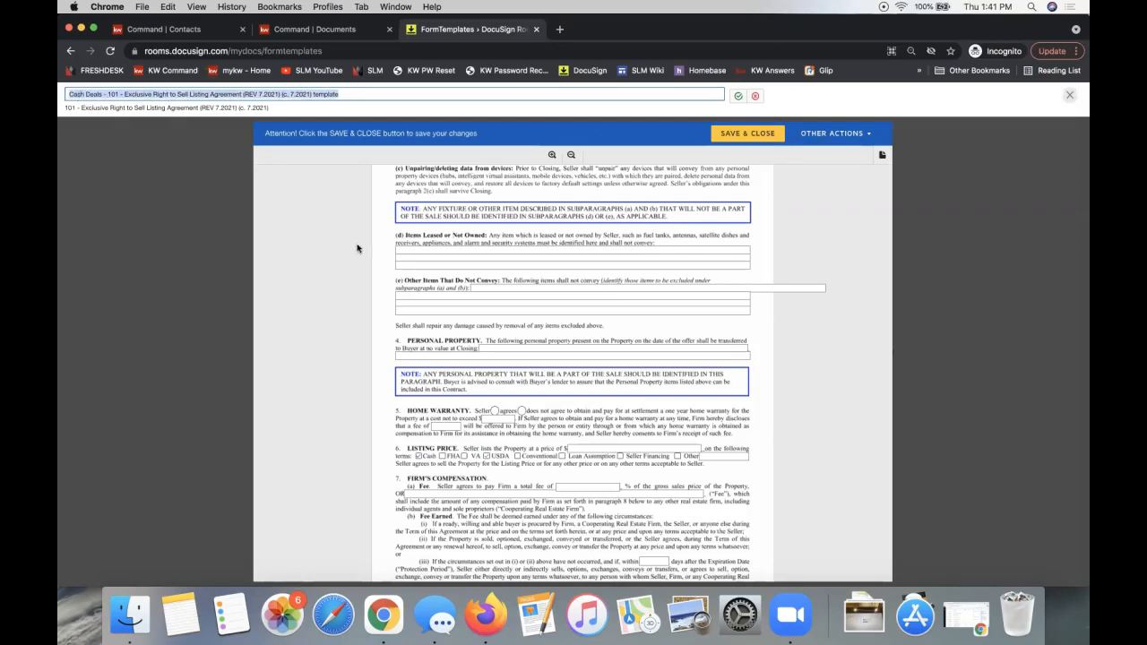
pyautogui.click(111, 94)
# - Replace the old form name with 'Listing Agreement', then save and close the template
pyautogui.moveTo(111, 94); pyautogui.dragTo(594, 97)
pyautogui.click(143, 96)
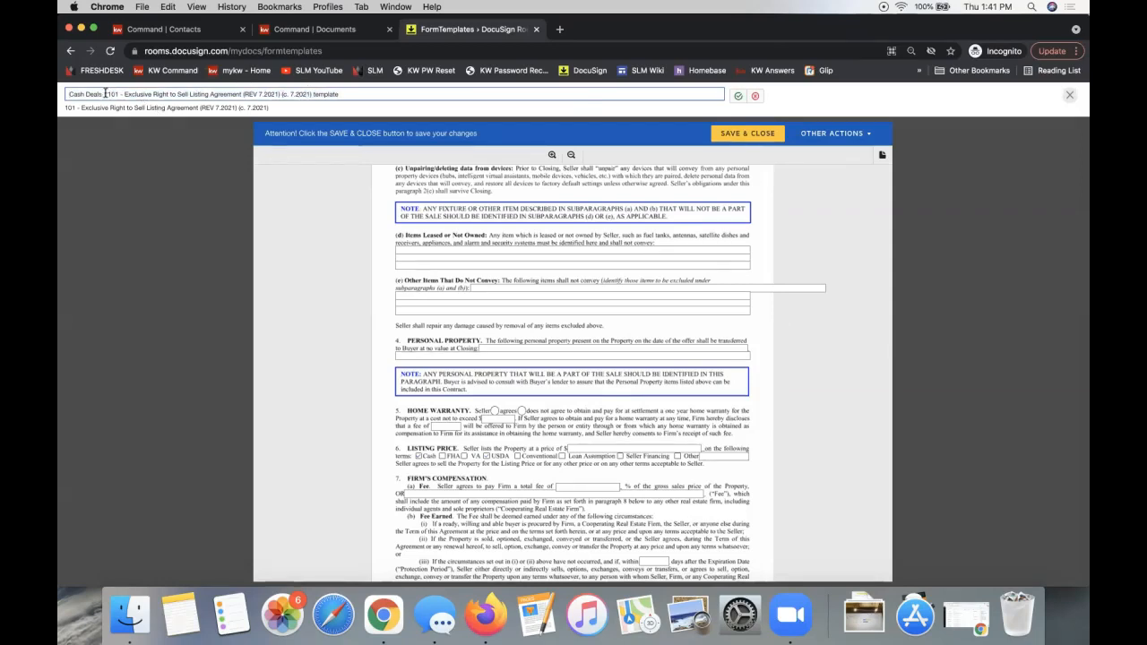
pyautogui.moveTo(109, 94); pyautogui.dragTo(352, 91)
pyautogui.write('Listing Agreement')
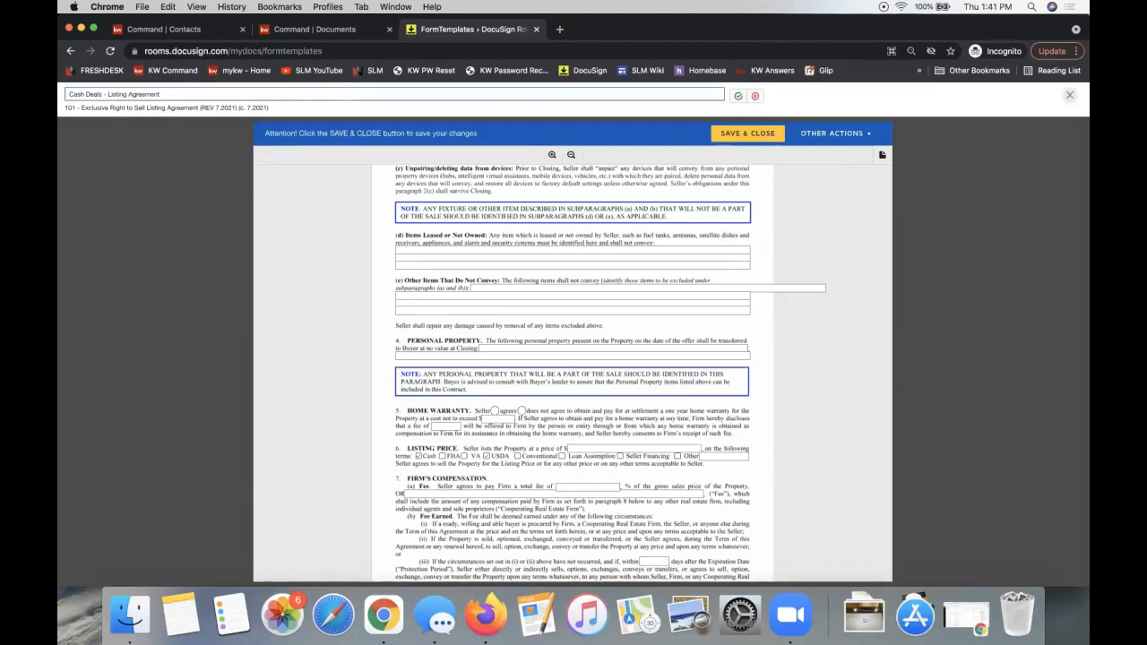
pyautogui.press('Return')
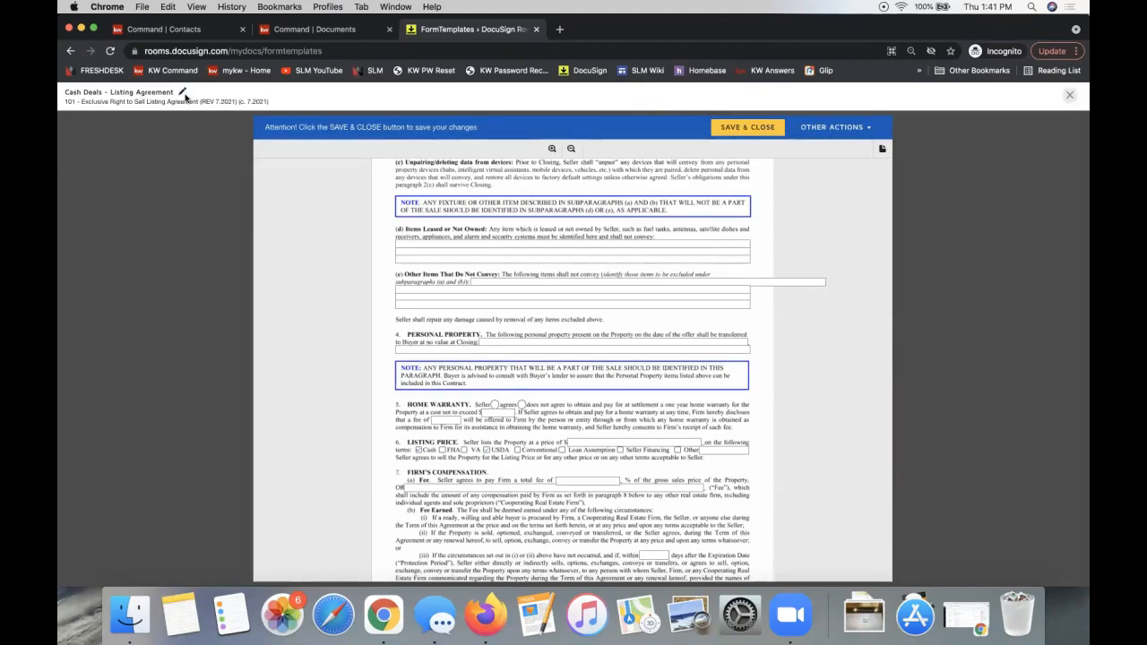
pyautogui.click(739, 130)
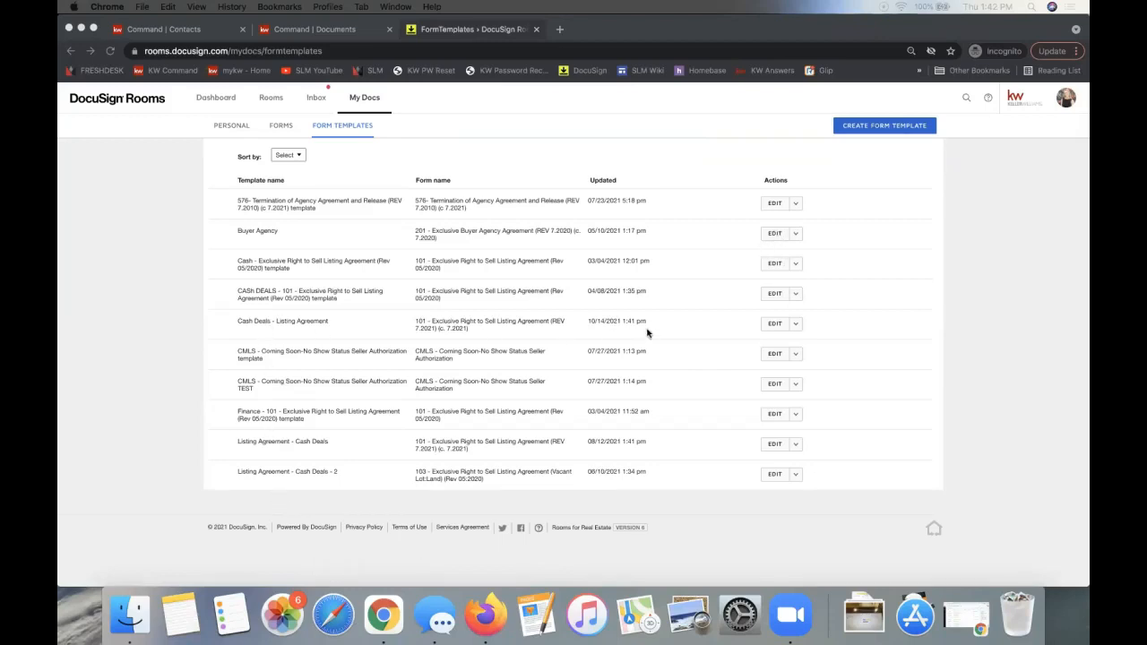
# - Open, then dismiss, the actions dropdown for the new Cash Deals - Listing Agreement template
pyautogui.click(845, 326)
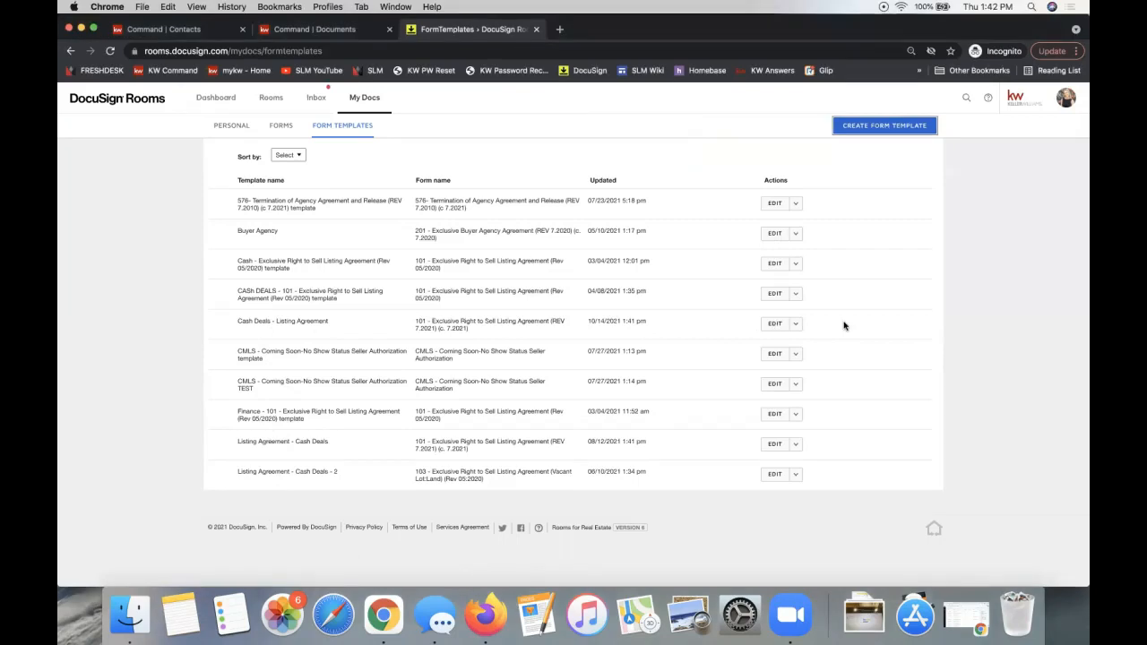
pyautogui.click(796, 326)
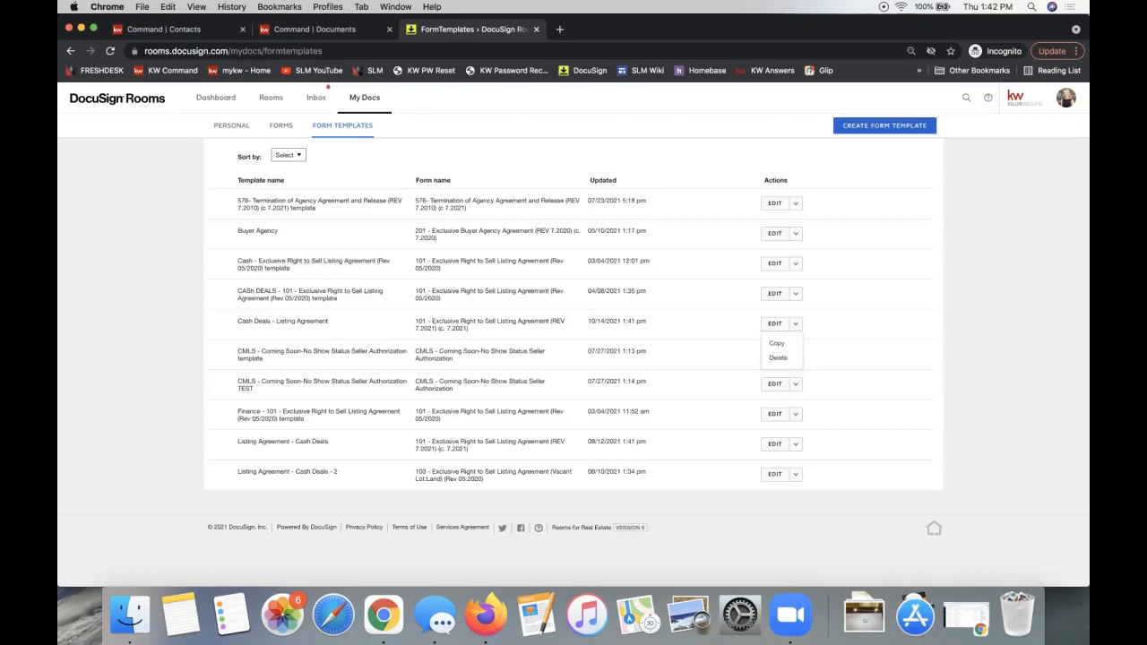
pyautogui.click(997, 303)
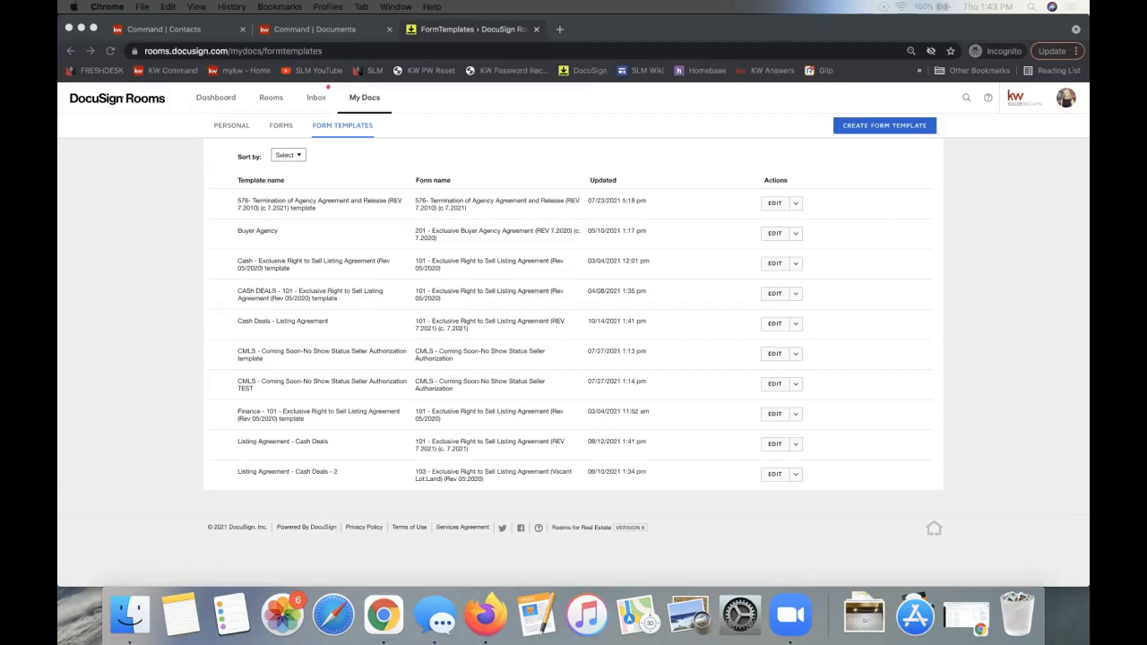
# - Append '(coming soon!)' to the DocuSign 201 - 9/9 line in the links document
pyautogui.moveTo(264, 182); pyautogui.dragTo(200, 103)
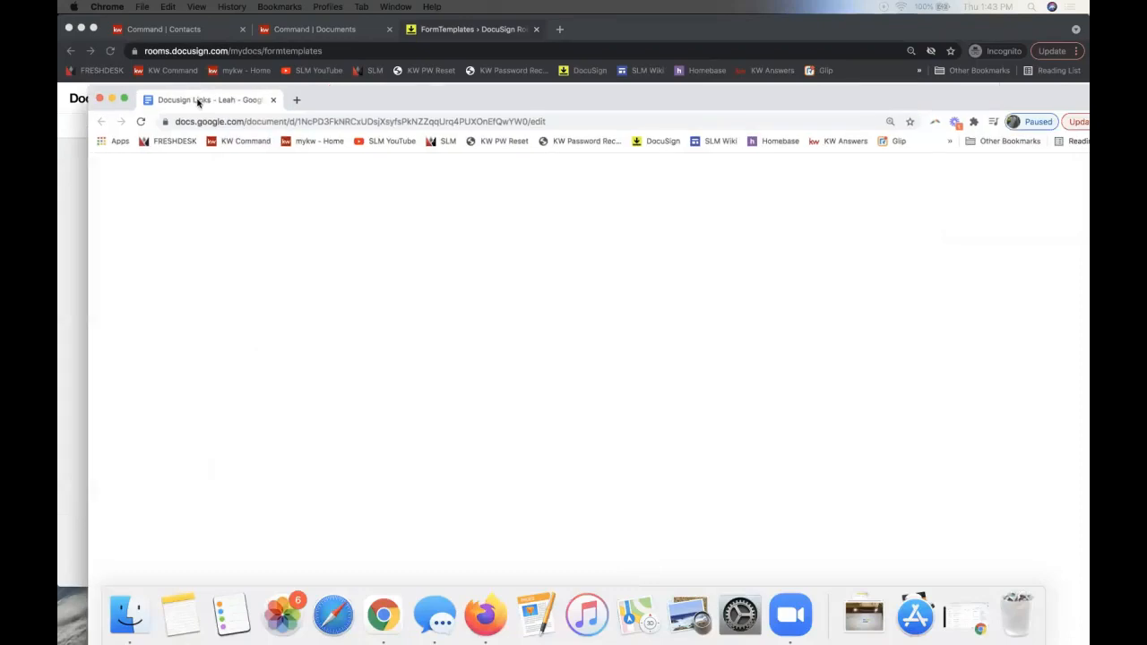
pyautogui.moveTo(416, 96); pyautogui.dragTo(334, 36)
pyautogui.scroll(3, 531, 321)
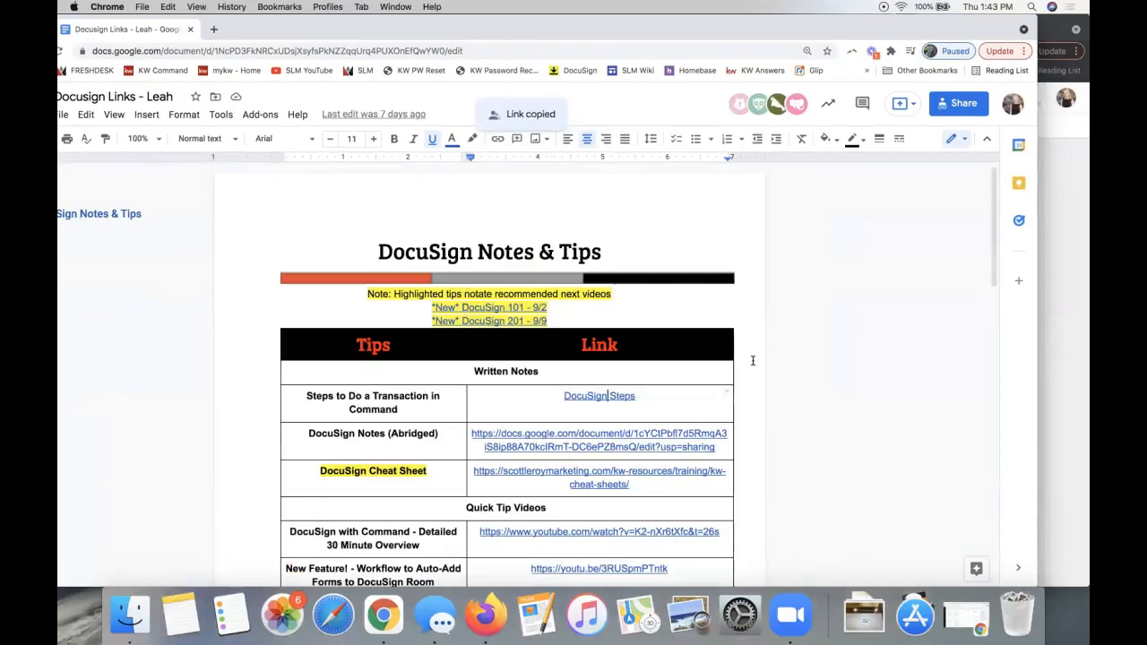
pyautogui.click(551, 320)
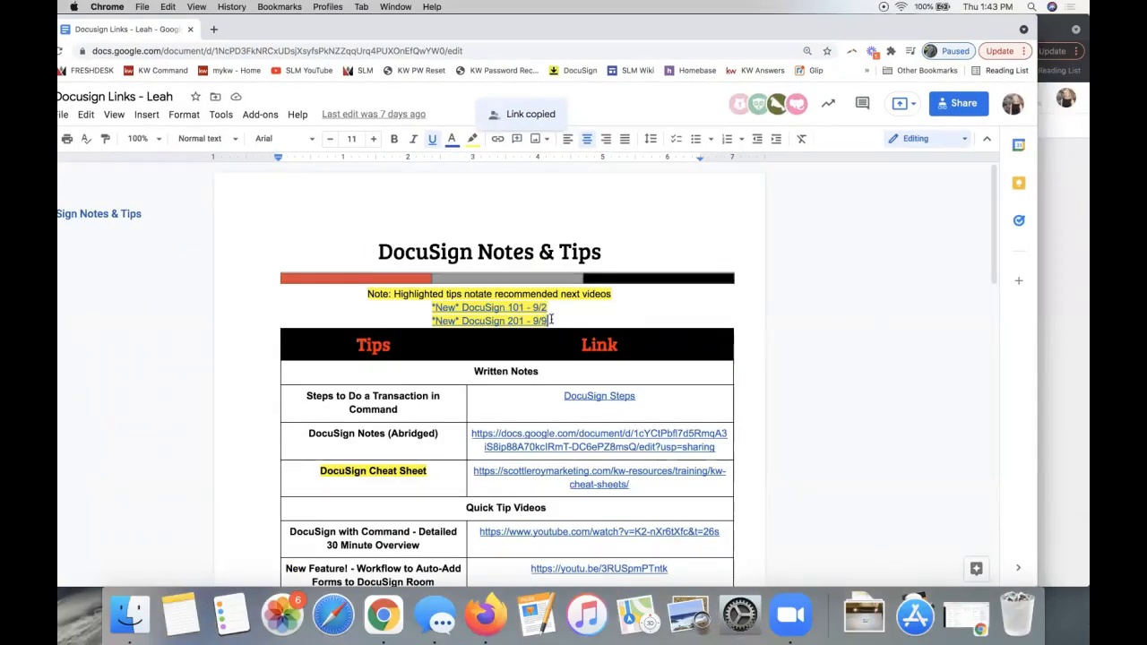
pyautogui.write('(coming s')
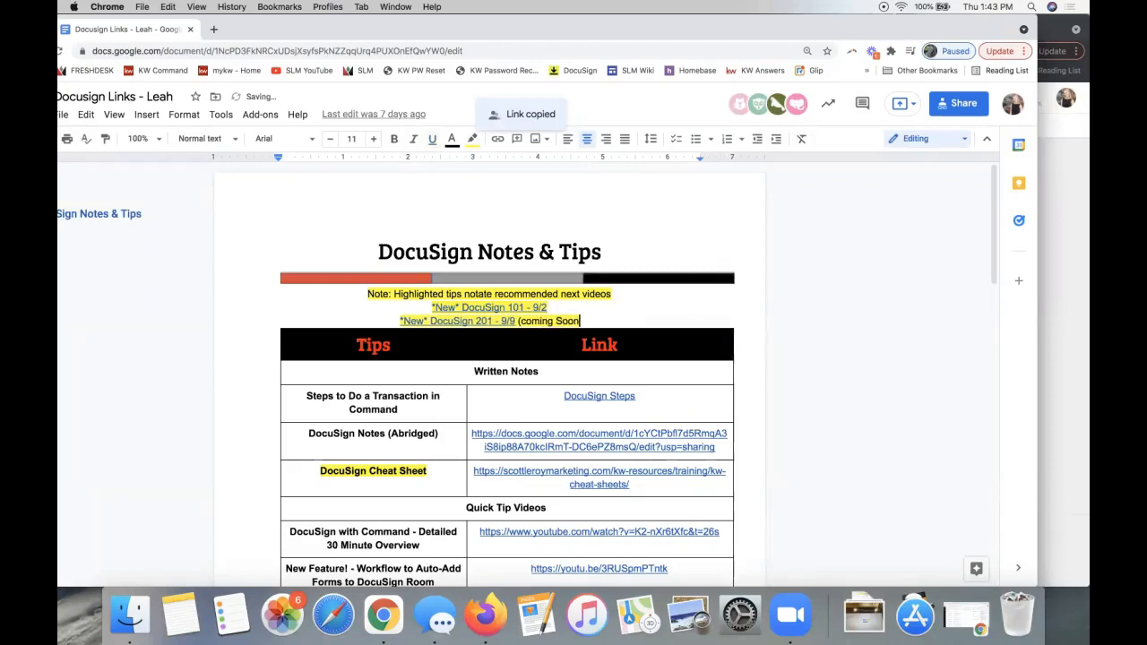
pyautogui.write('oon!)')
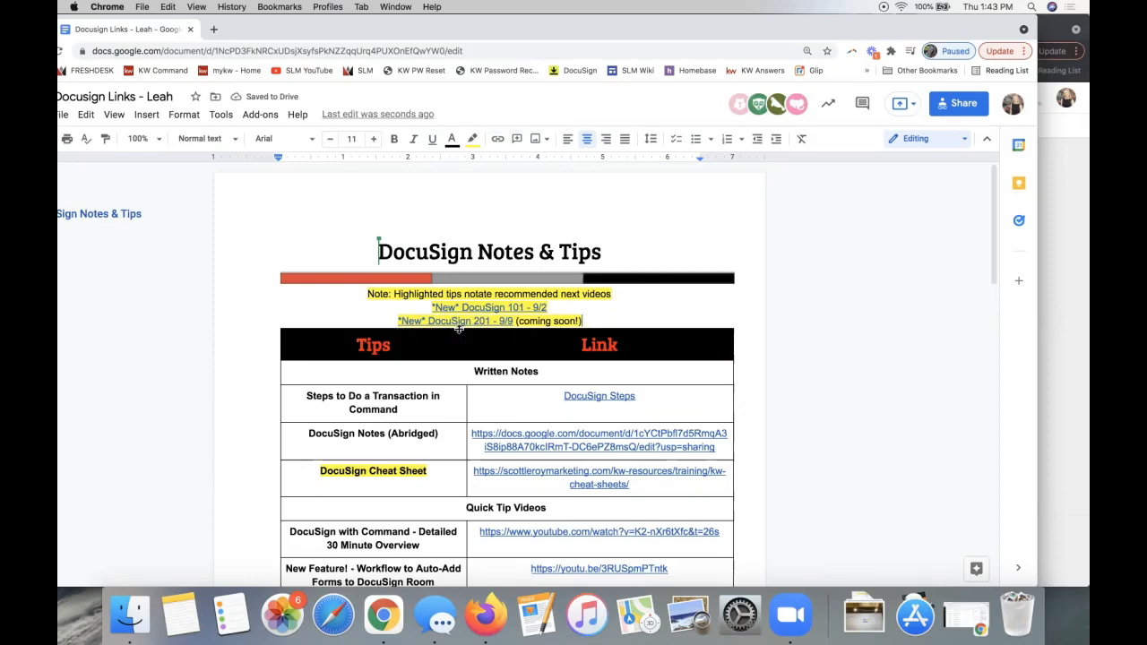
pyautogui.click(399, 322)
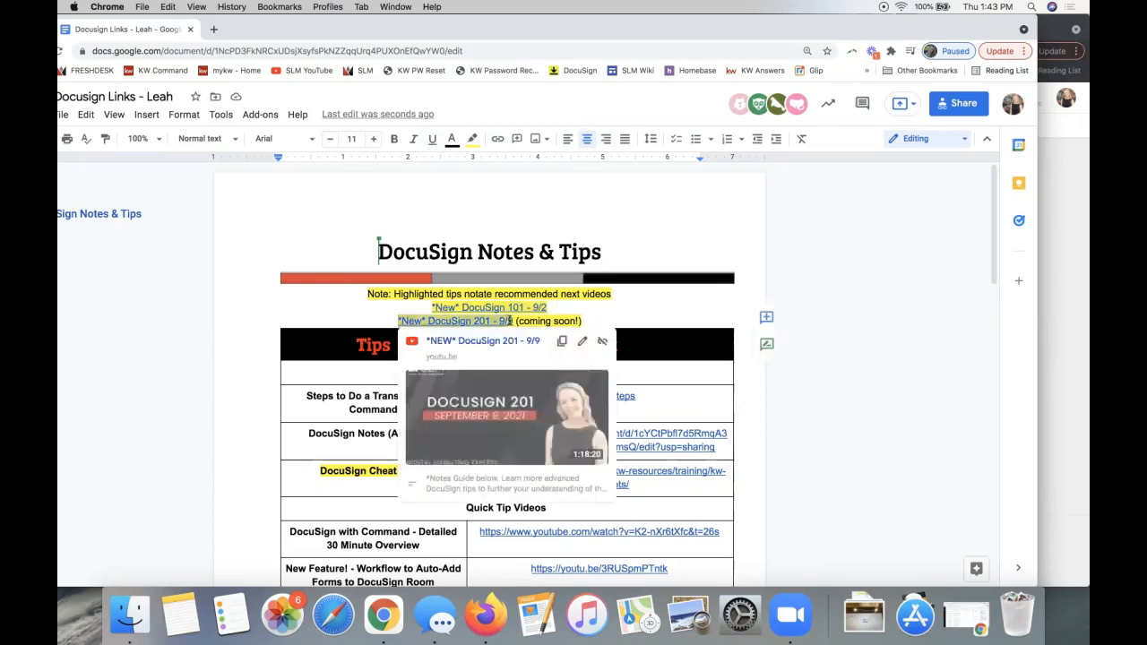
pyautogui.tripleClick(548, 320)
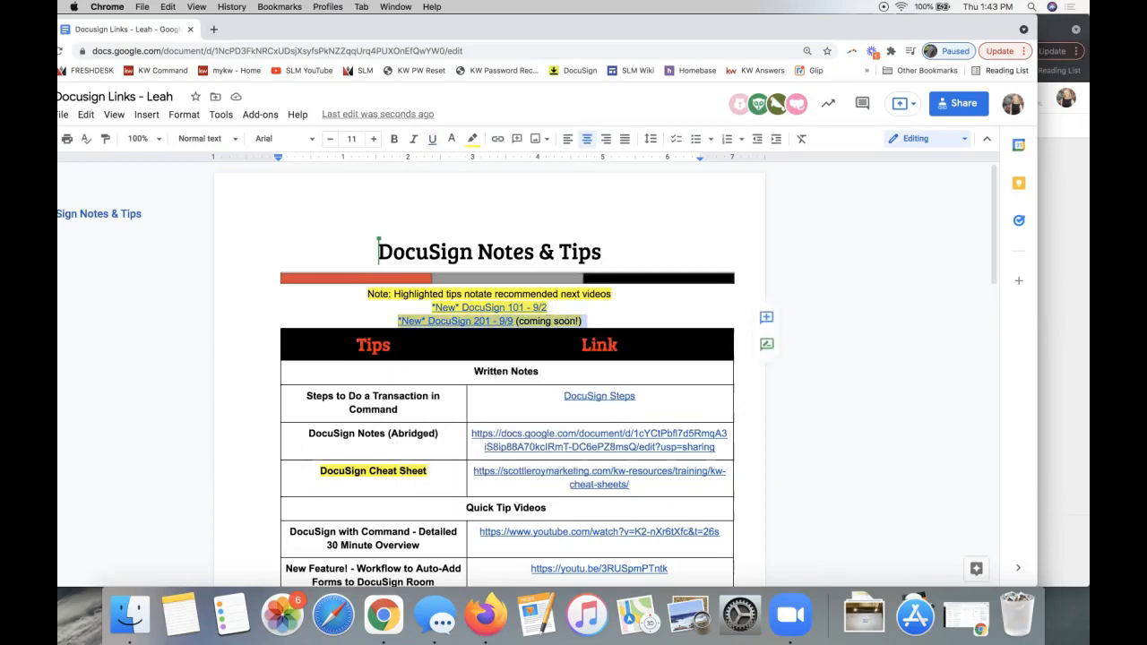
# - Open the SLM YouTube Channel link from the Additional Resources table in a new tab
pyautogui.scroll(-2, 463, 352)
pyautogui.scroll(-3, 463, 351)
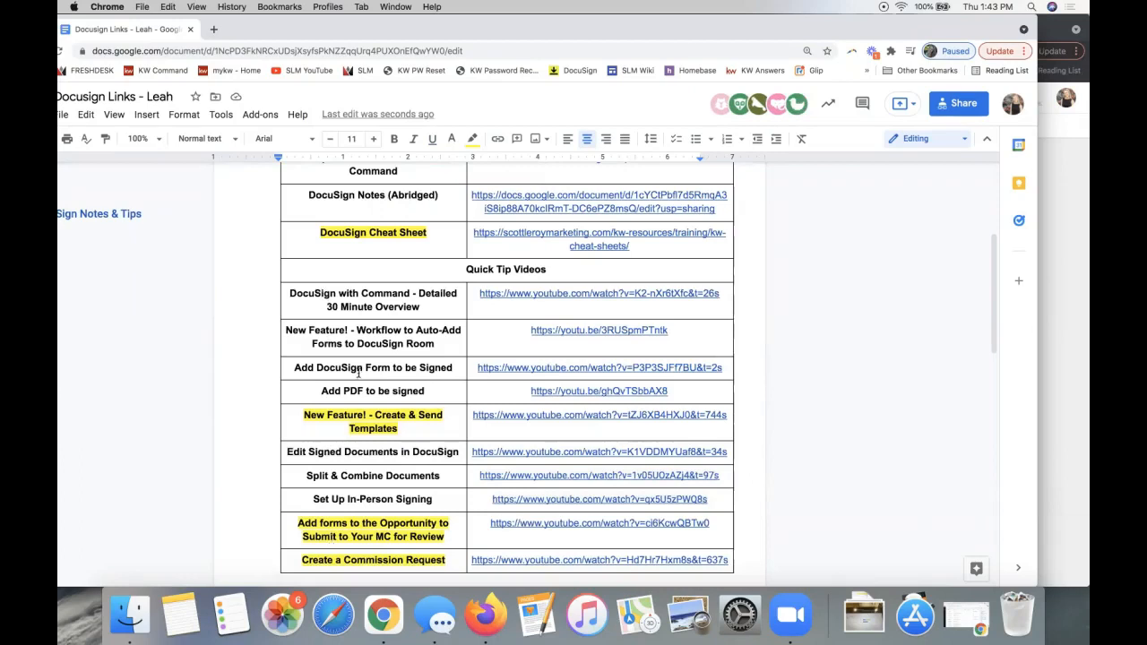
pyautogui.scroll(-1, 408, 459)
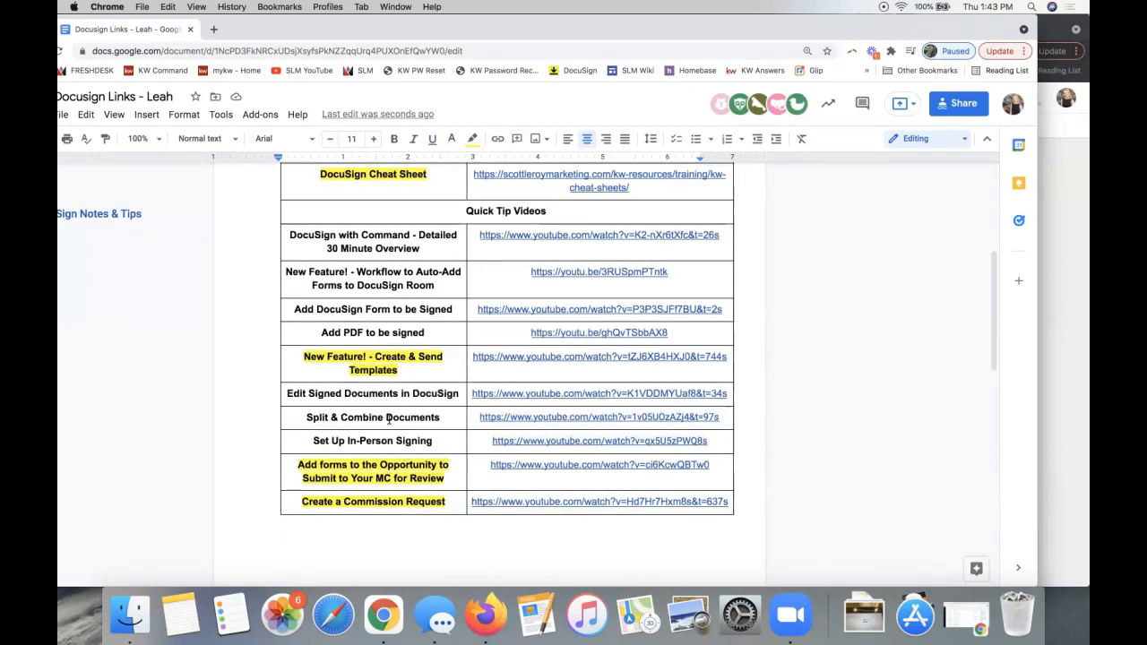
pyautogui.click(304, 357)
pyautogui.moveTo(304, 359); pyautogui.dragTo(439, 371)
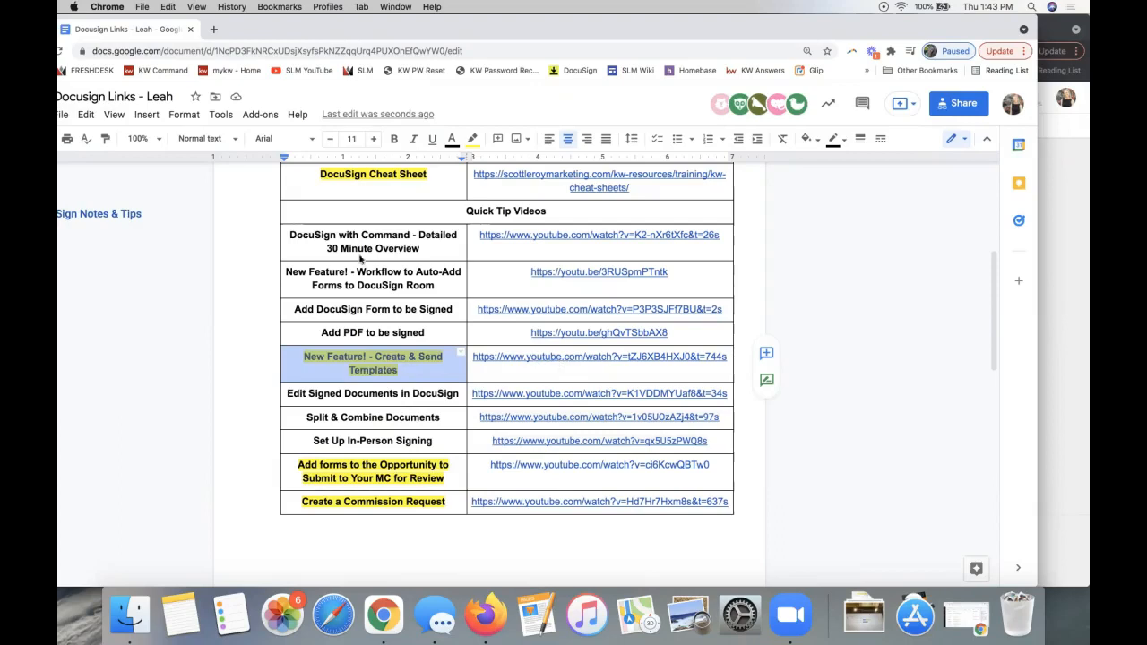
pyautogui.click(351, 479)
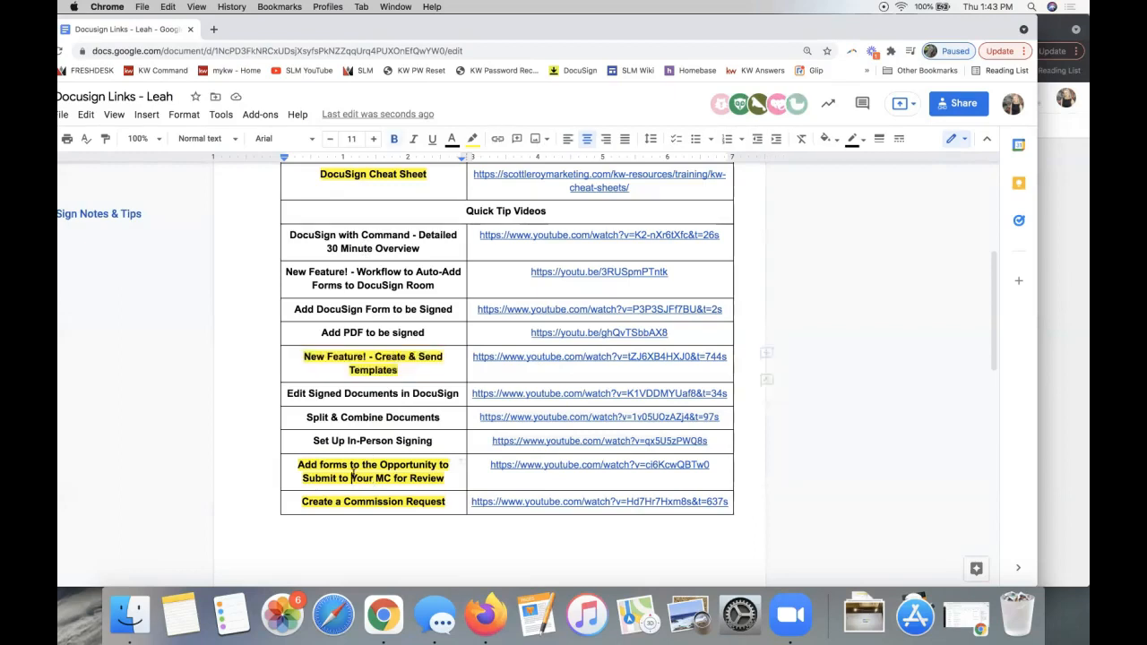
pyautogui.scroll(-10, 337, 502)
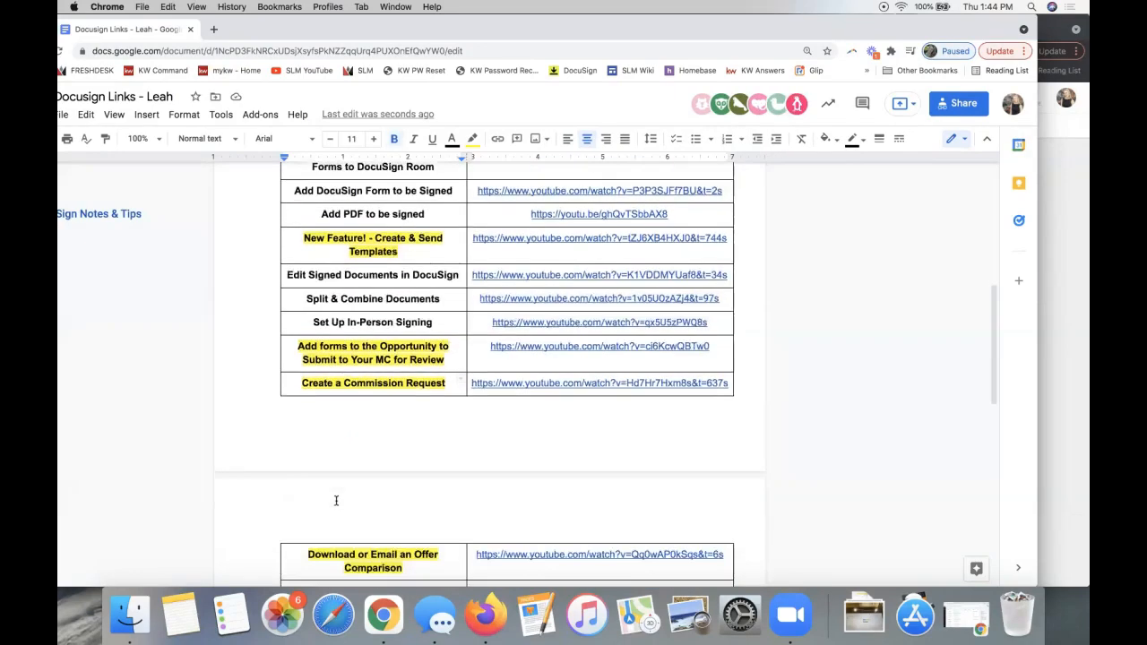
pyautogui.scroll(-6, 336, 500)
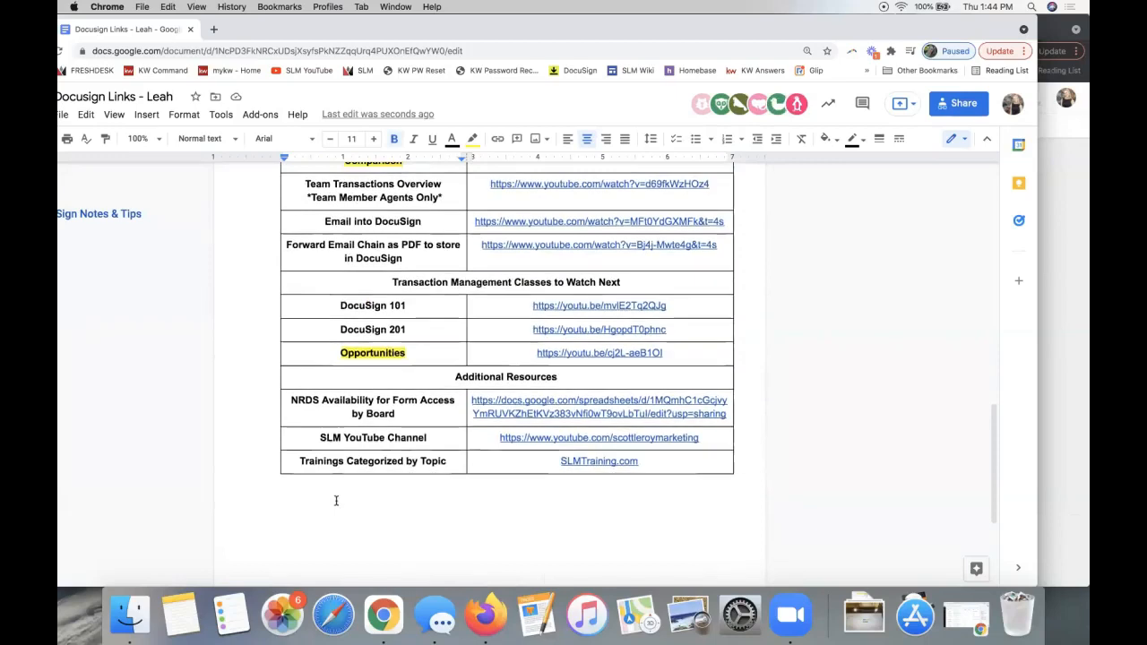
pyautogui.scroll(15, 337, 501)
pyautogui.scroll(2, 336, 500)
pyautogui.scroll(-12, 333, 499)
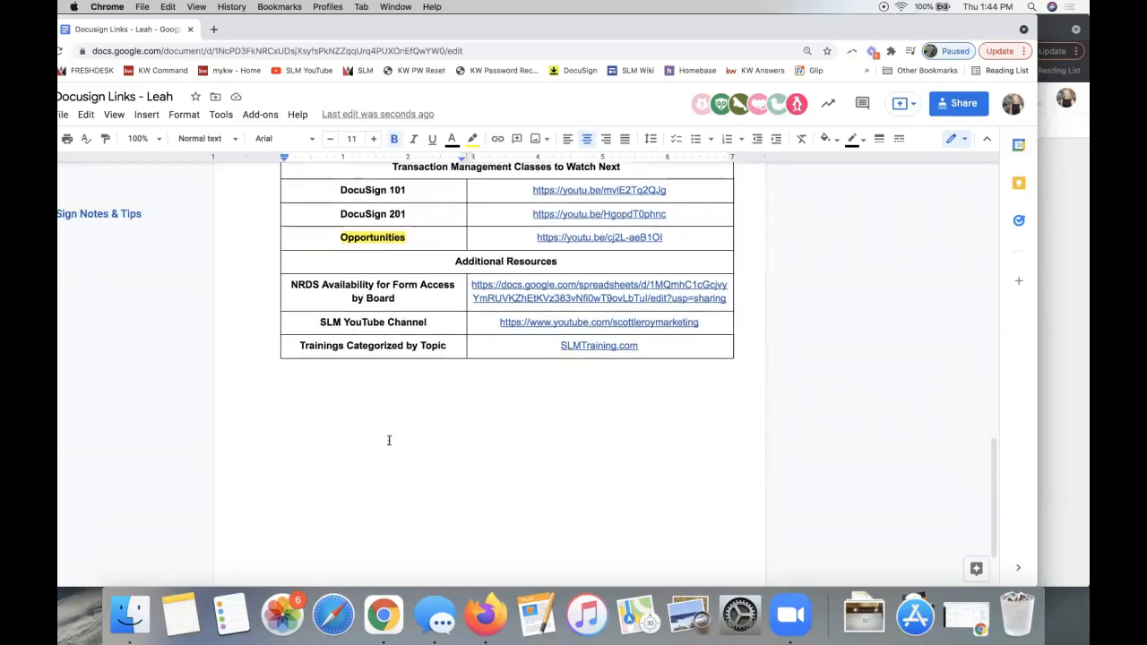
pyautogui.click(567, 325)
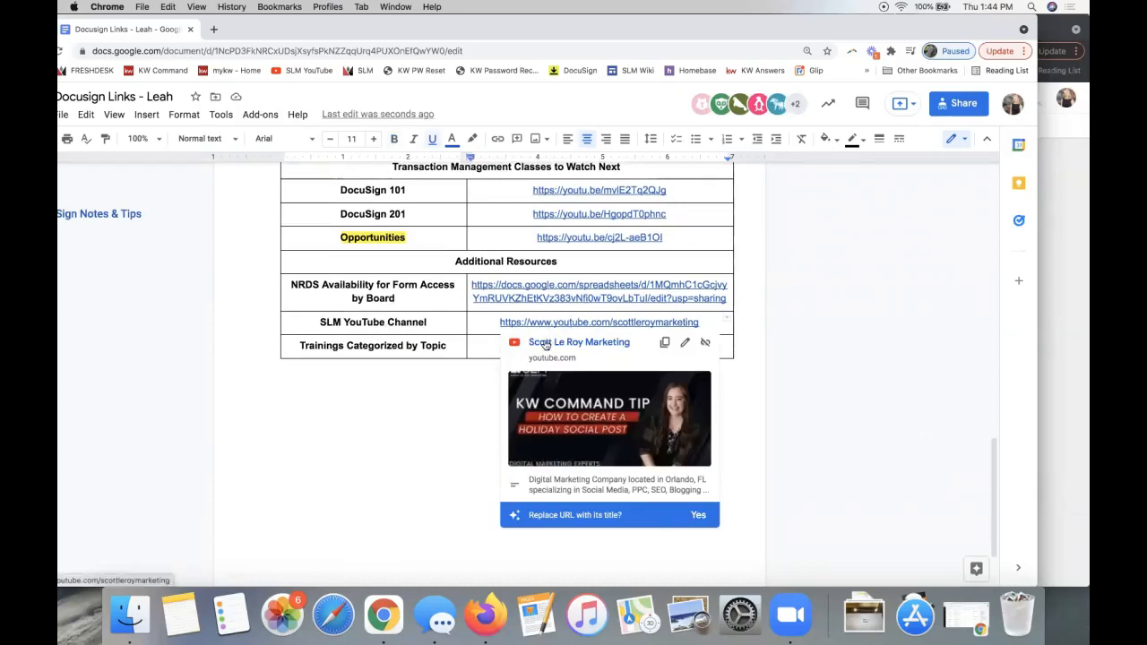
pyautogui.click(547, 344)
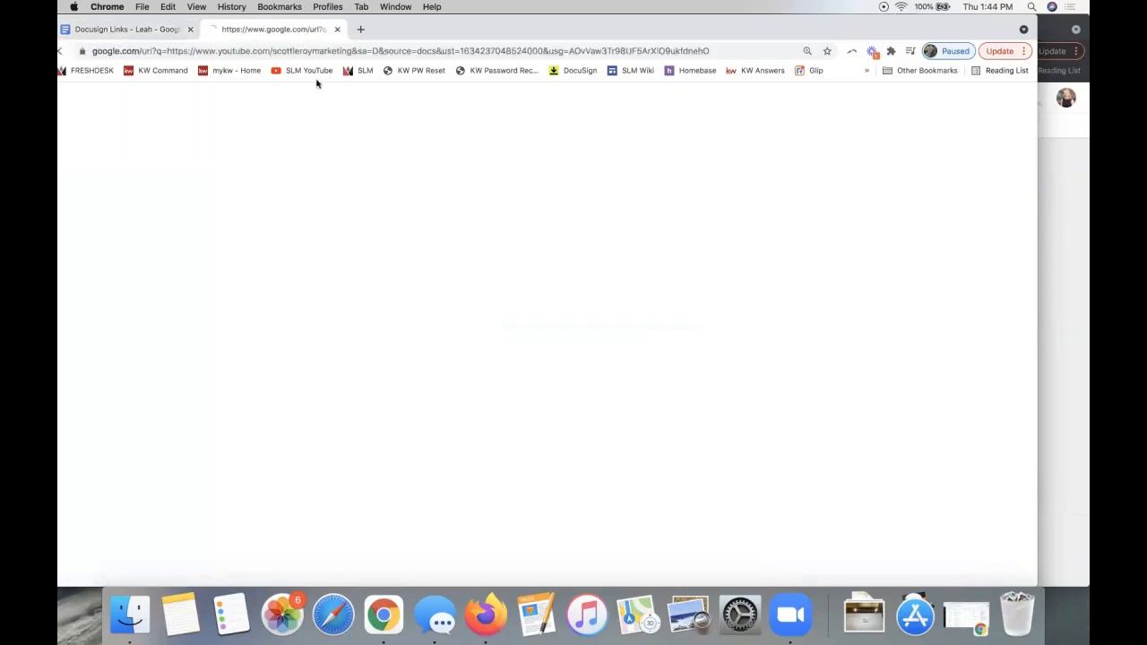
# - Look over the SLM YouTube channel's recent uploads, then close the YouTube tab
pyautogui.click(126, 29)
pyautogui.doubleClick(331, 322)
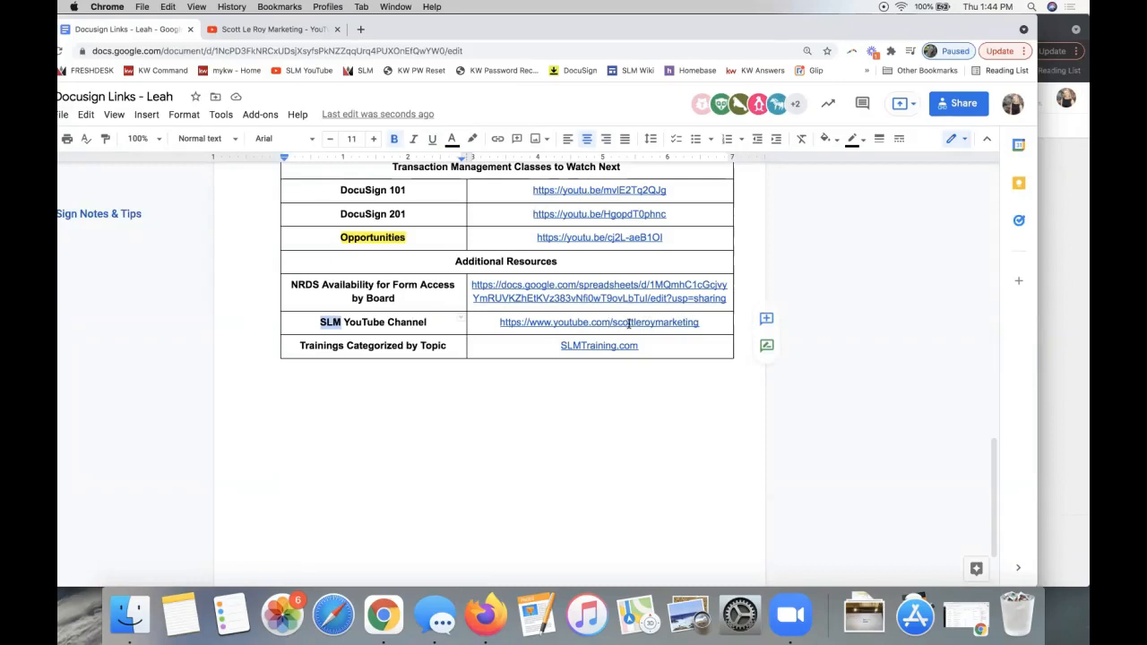
pyautogui.click(288, 31)
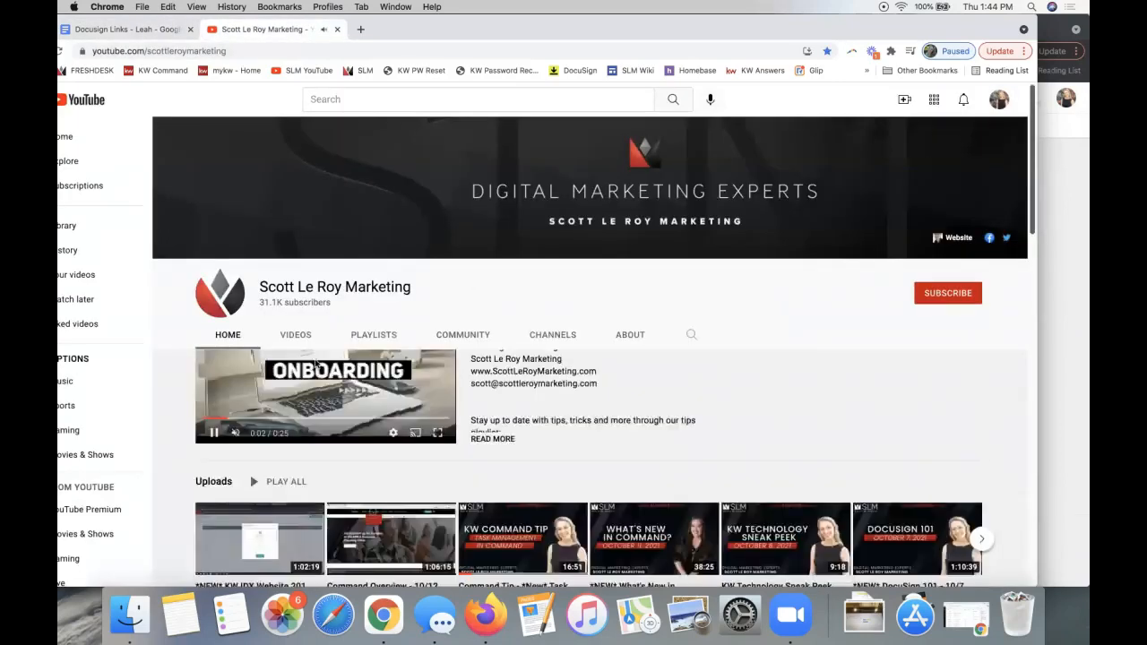
pyautogui.scroll(-3, 316, 364)
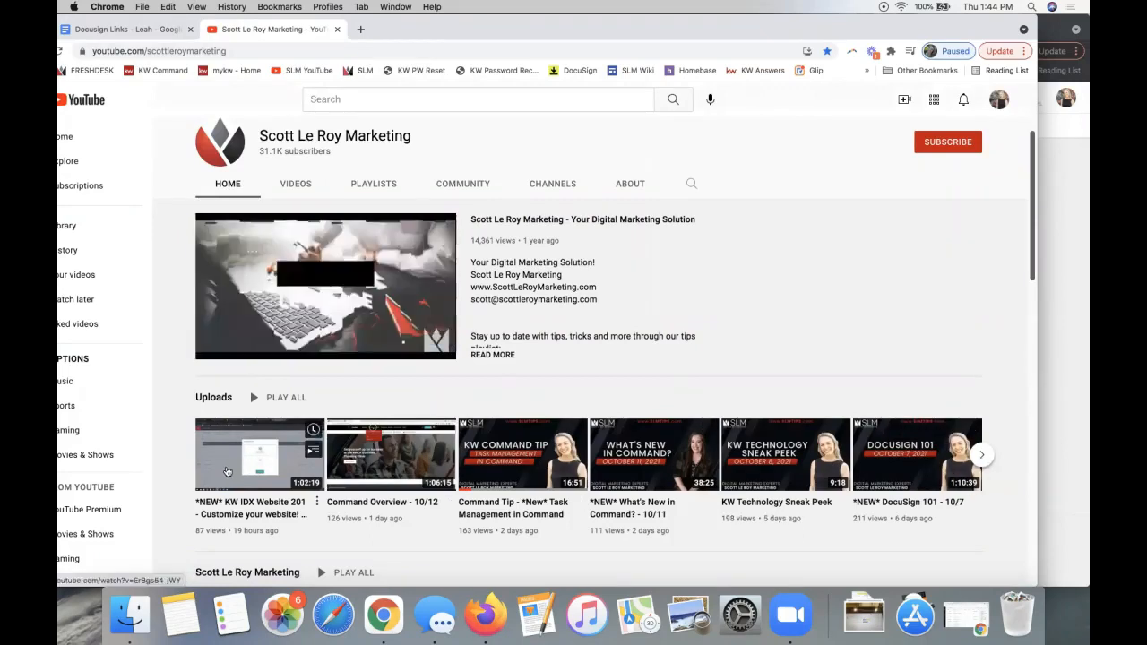
pyautogui.click(337, 30)
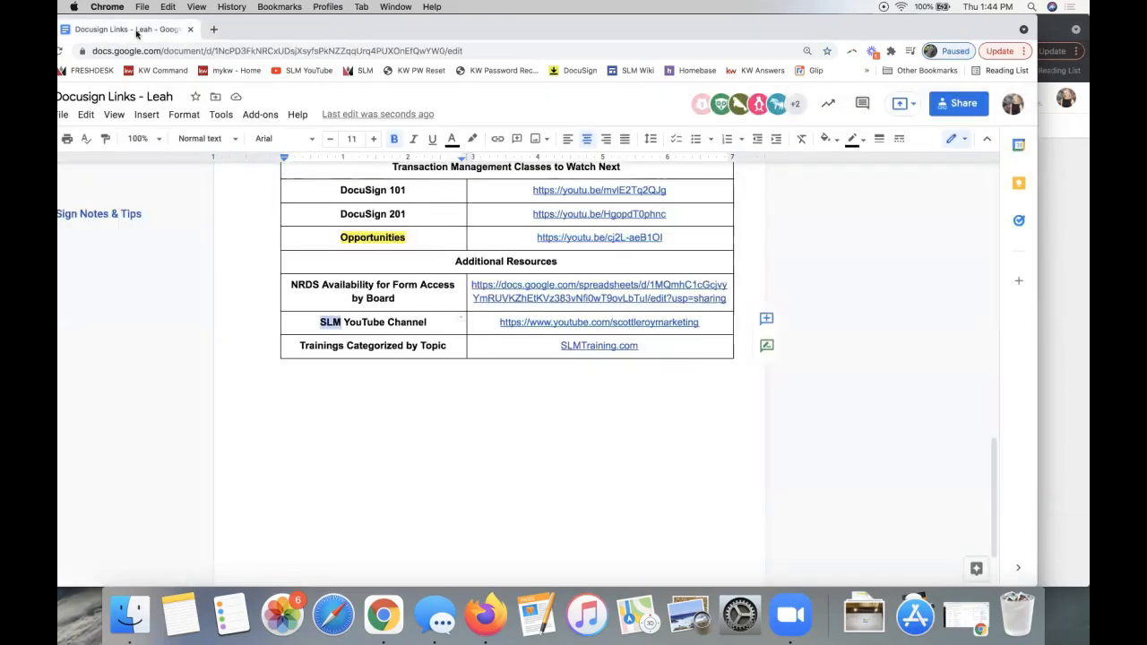
# - Close the Docusign Links window and go to the DocuSign Rooms Dashboard
pyautogui.moveTo(231, 34); pyautogui.dragTo(549, 78)
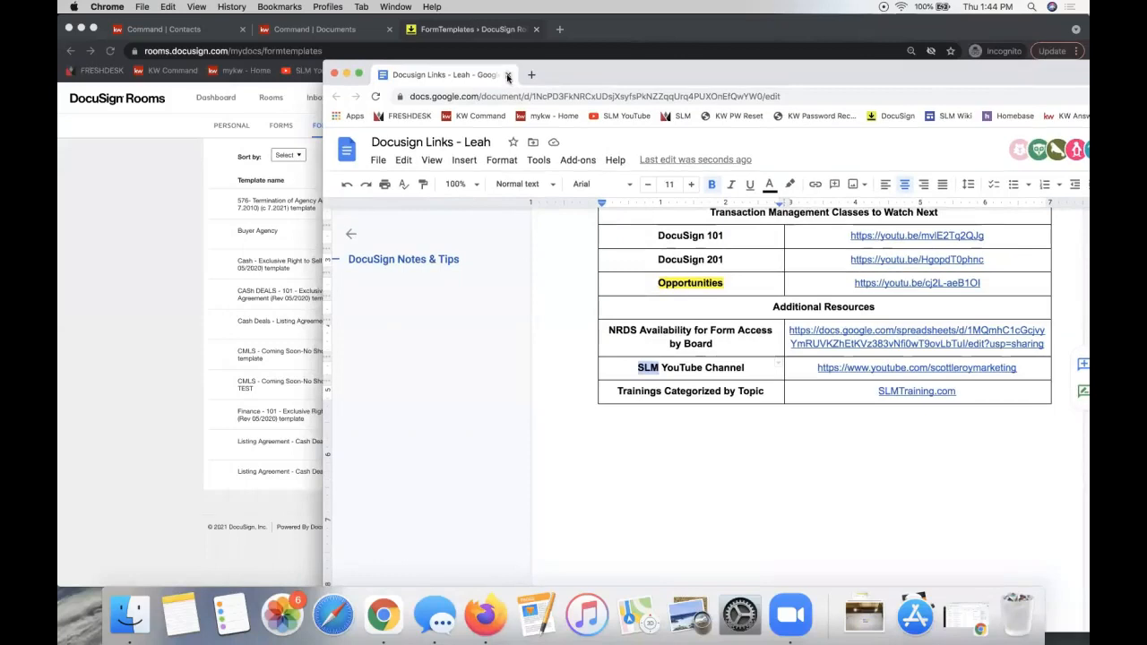
pyautogui.click(508, 76)
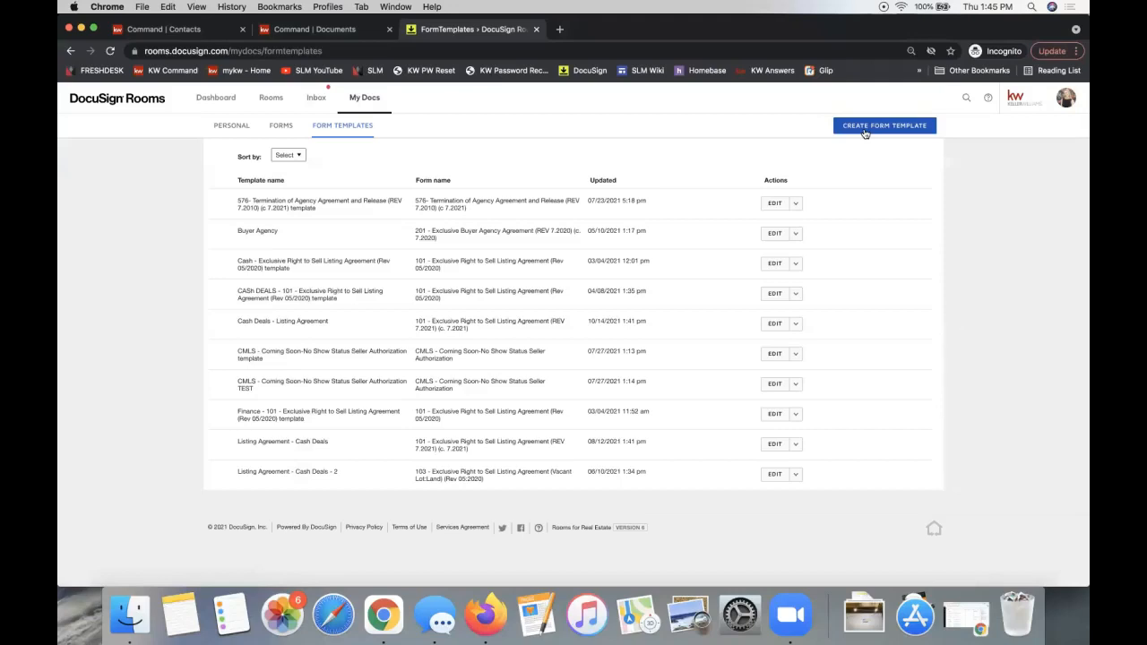
pyautogui.click(226, 106)
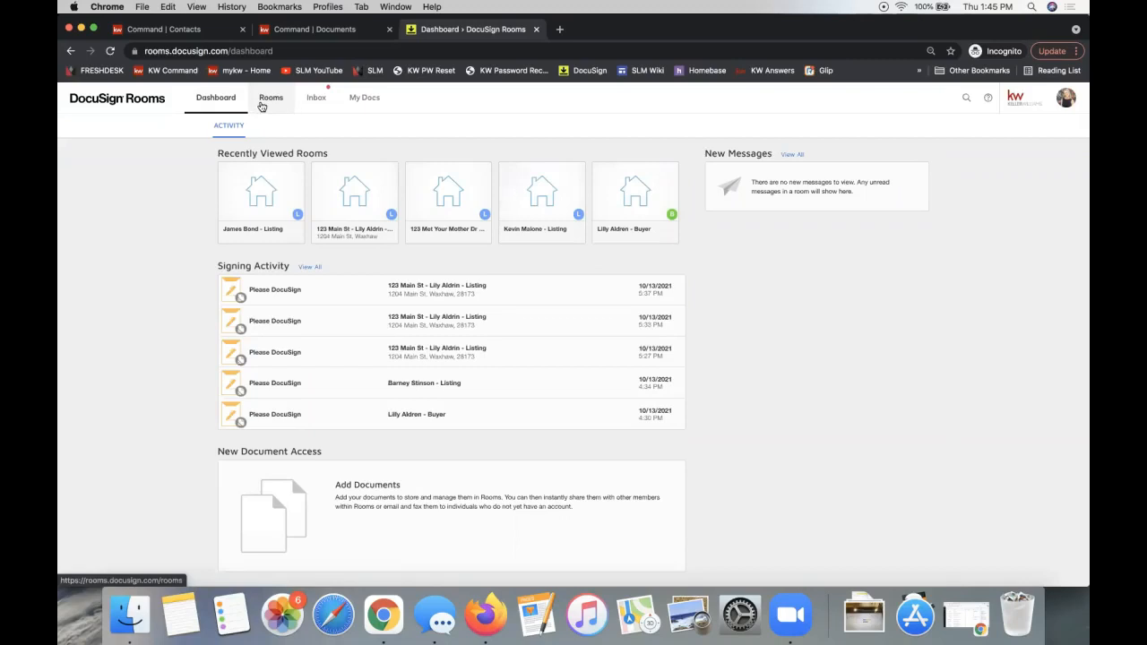
# - Open the recently viewed listing room's Documents tab and bring up the + ADD source choices
pyautogui.click(246, 202)
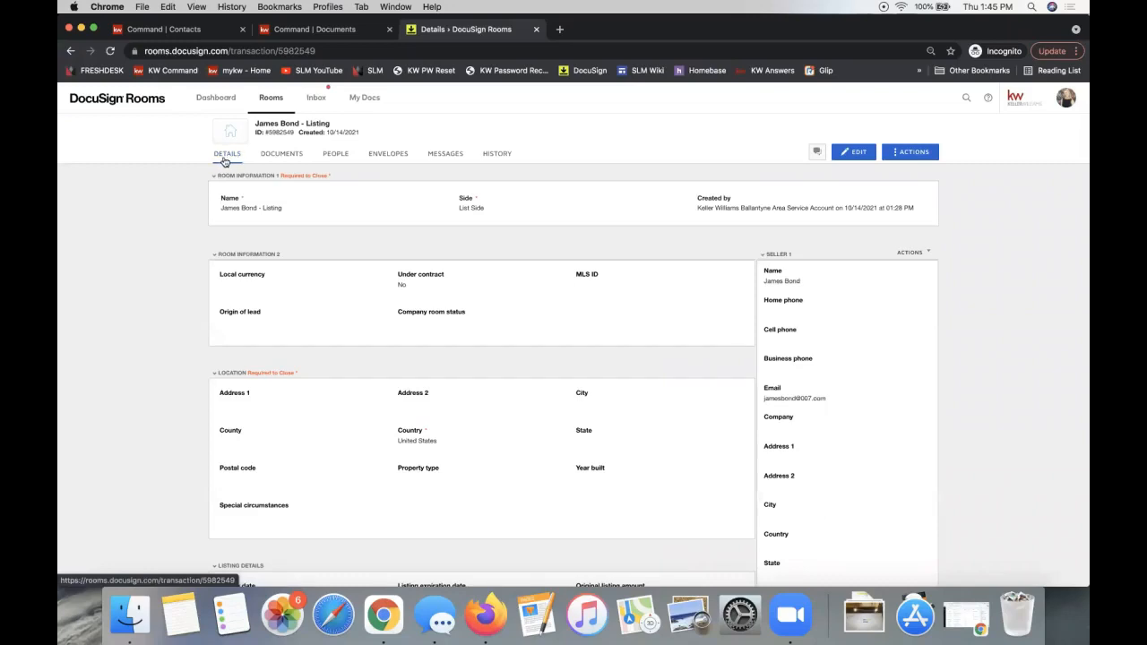
pyautogui.click(273, 158)
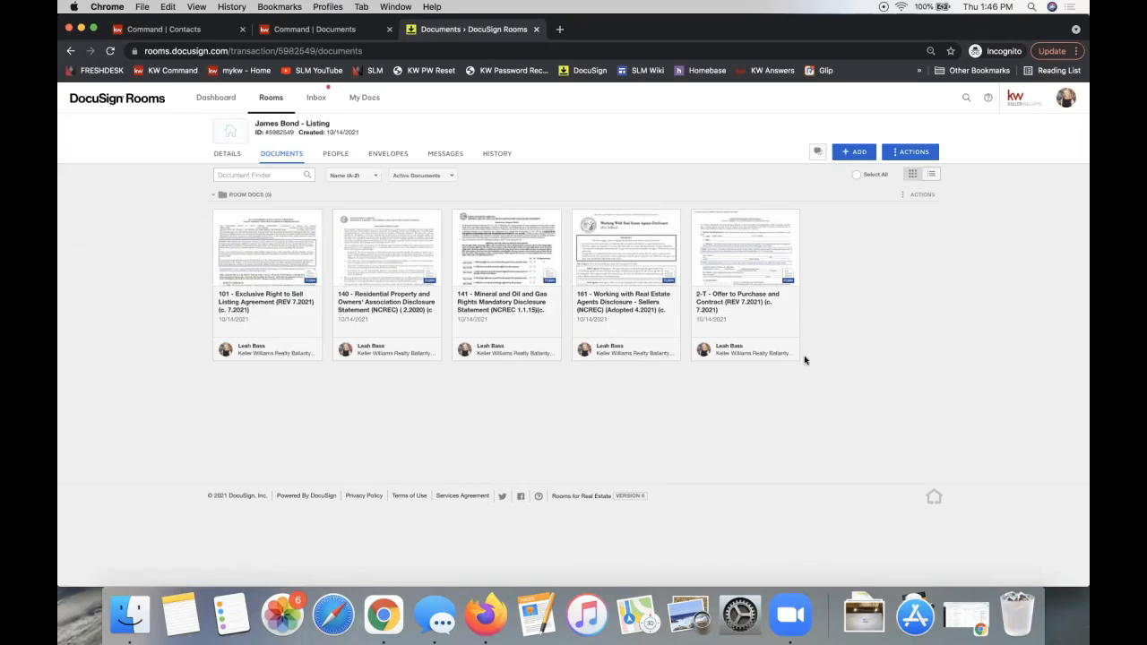
pyautogui.click(854, 153)
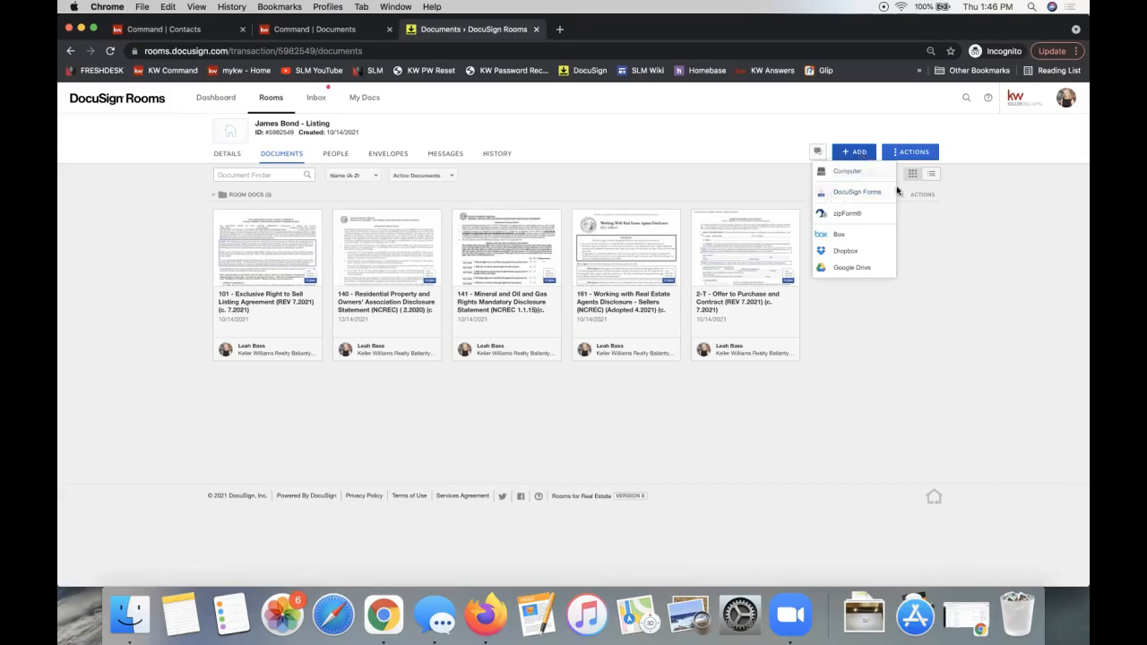
# - In DocuSign Forms, open NC Listing File and select forms 103 and 103G
pyautogui.click(864, 202)
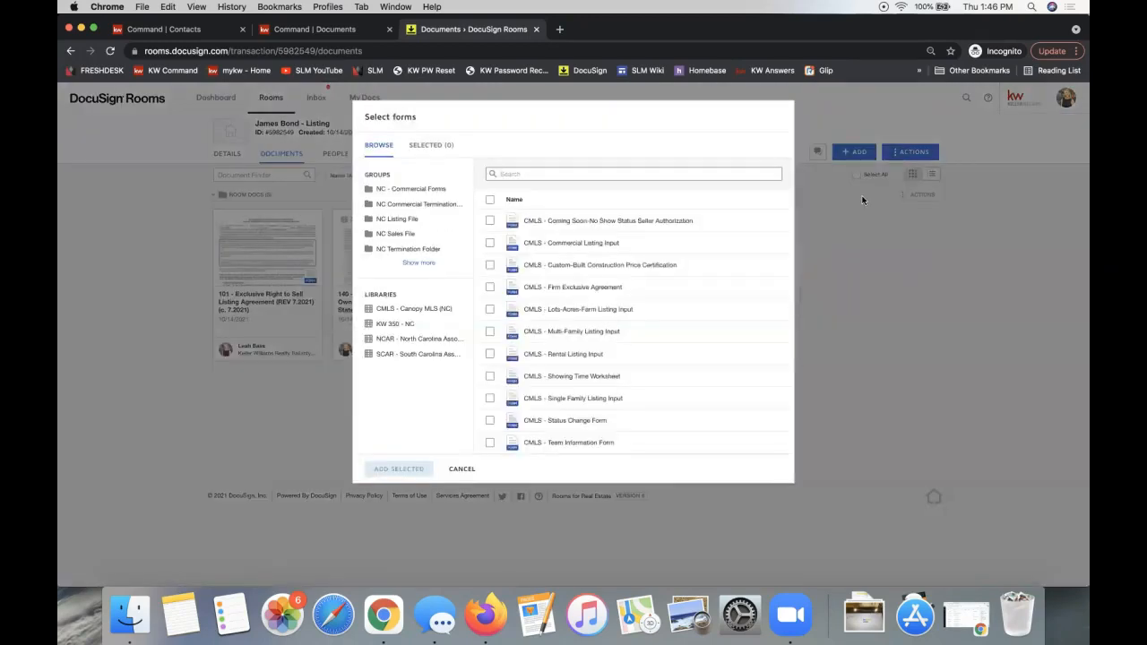
pyautogui.click(417, 222)
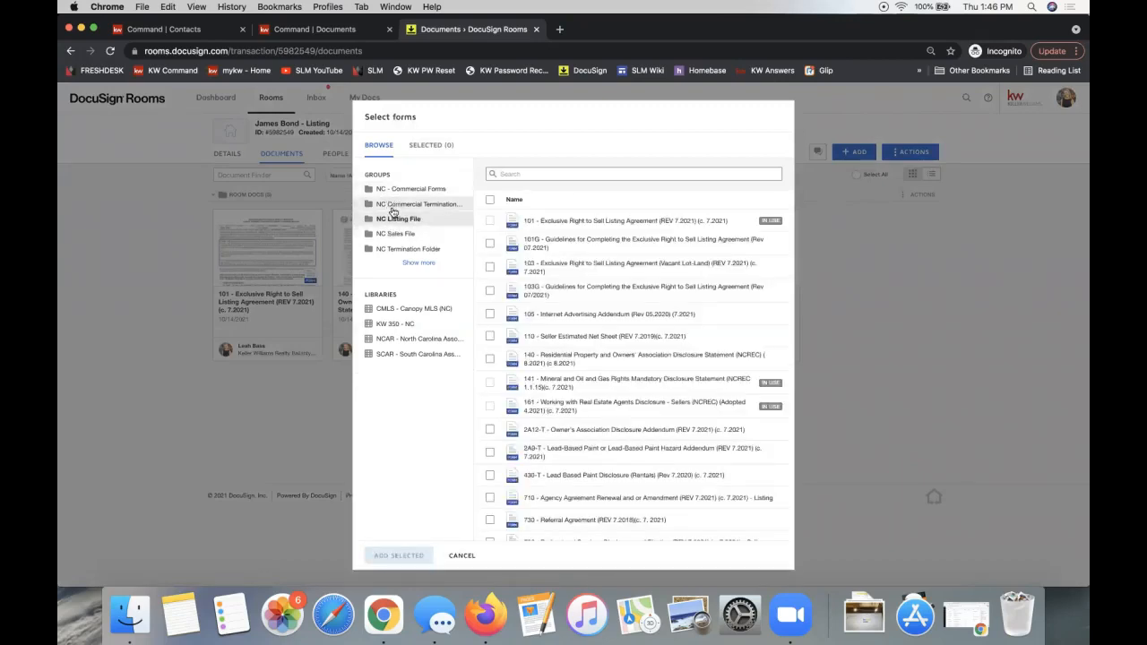
pyautogui.click(489, 269)
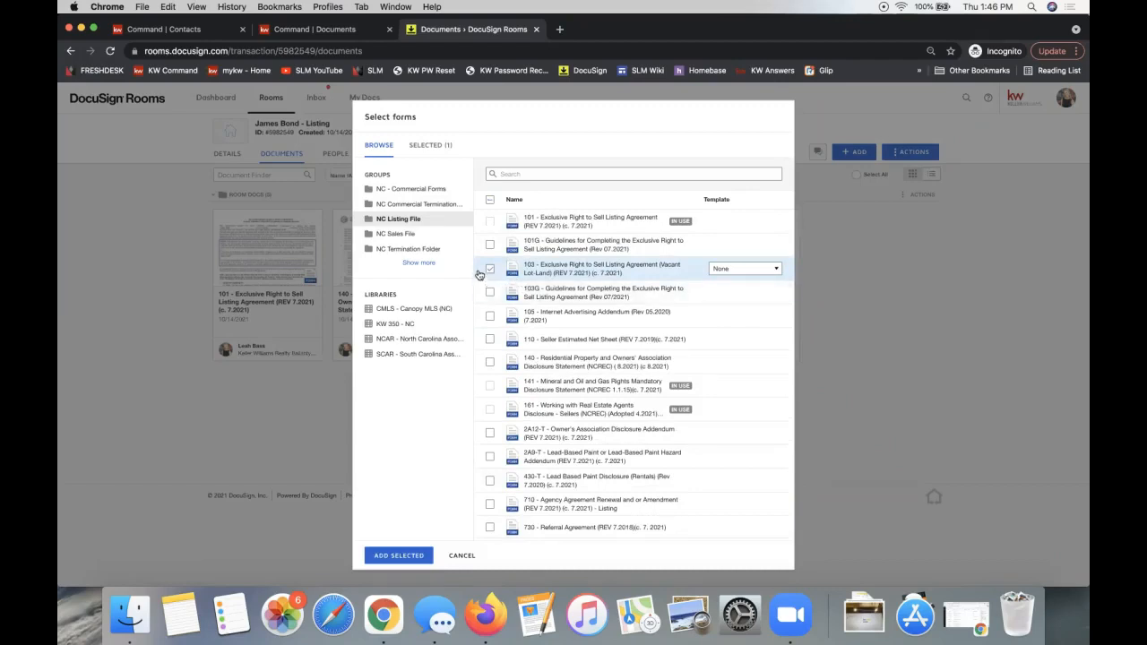
pyautogui.click(490, 294)
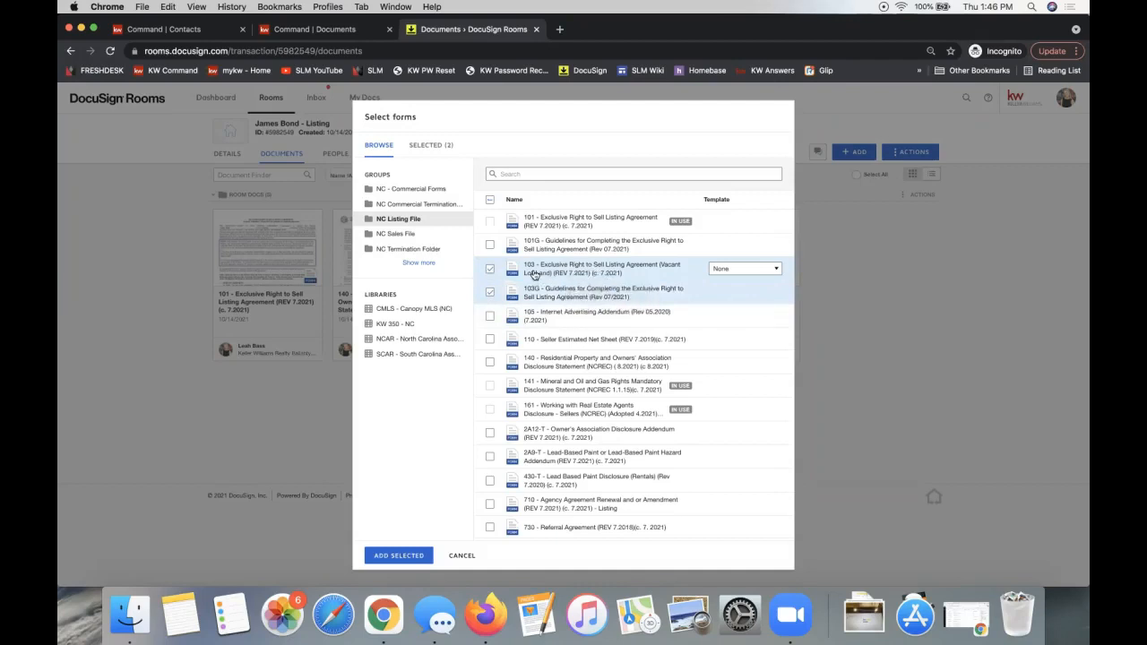
# - Give form 103 the Listing Agreement - Cash Deals - 2 template and add both selected forms
pyautogui.click(733, 271)
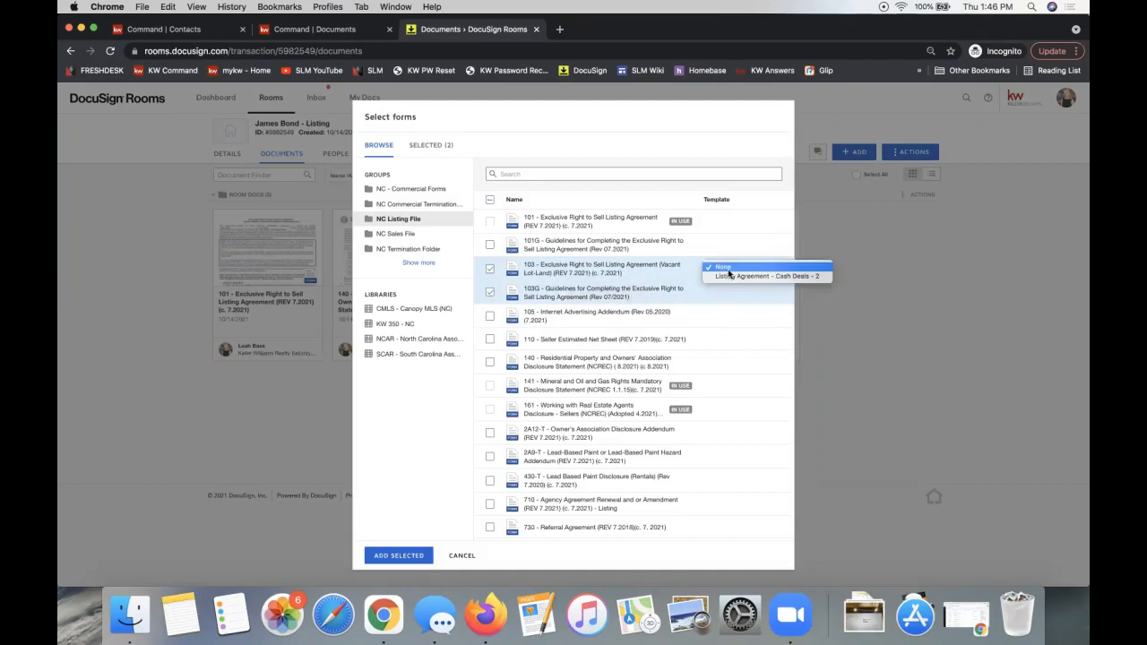
pyautogui.click(570, 271)
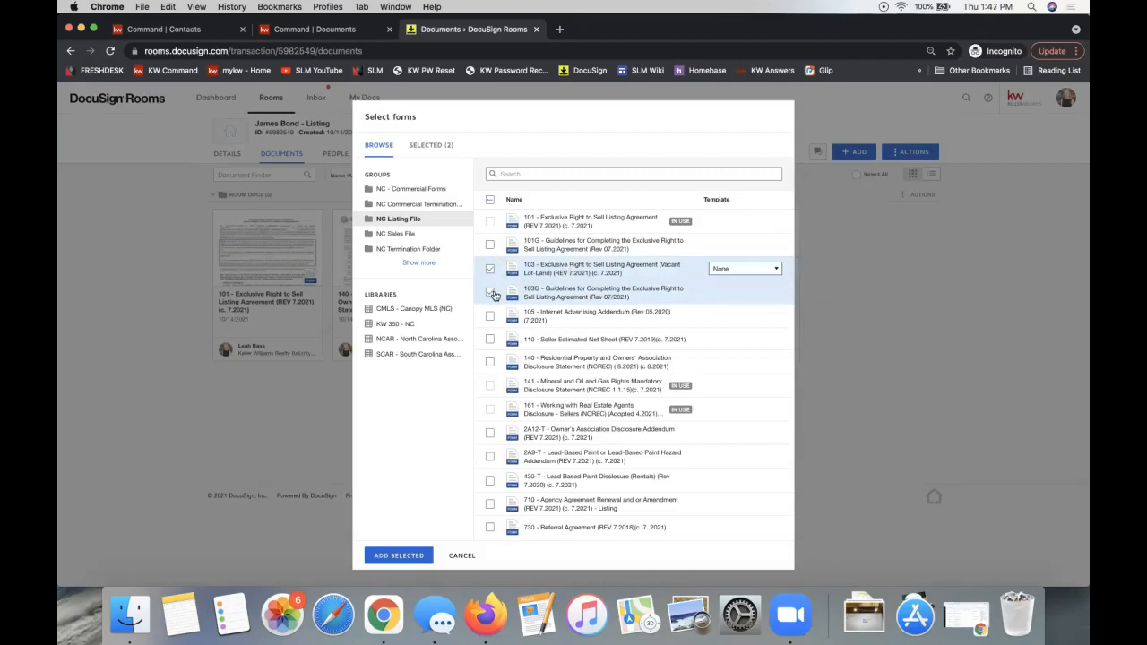
pyautogui.click(490, 292)
pyautogui.click(731, 269)
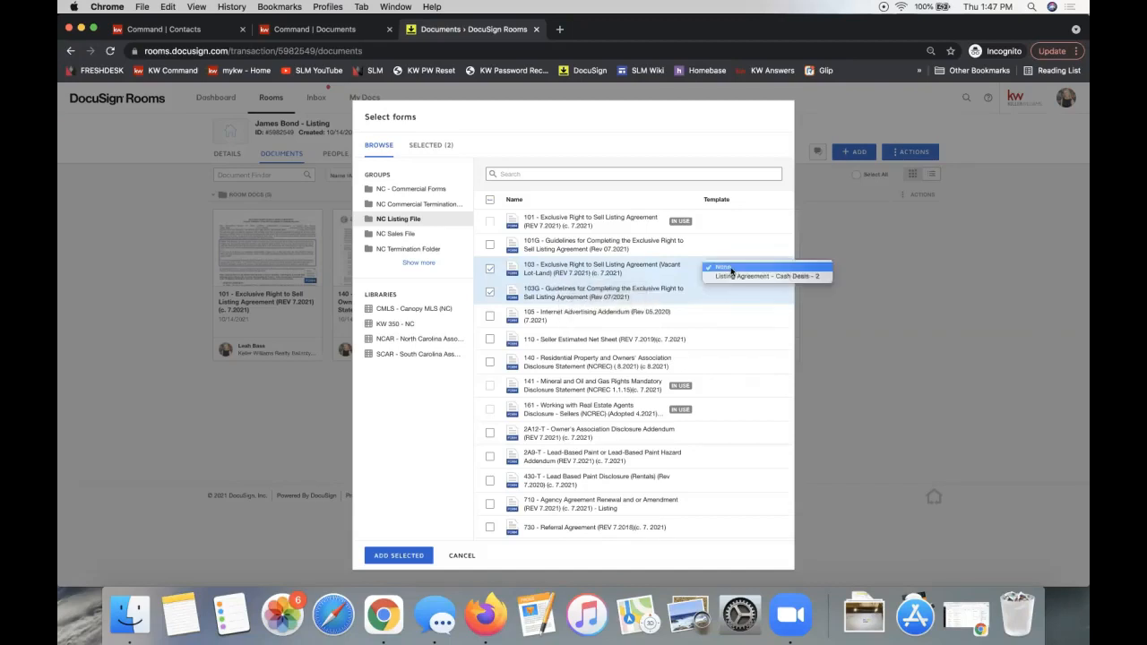
pyautogui.click(781, 281)
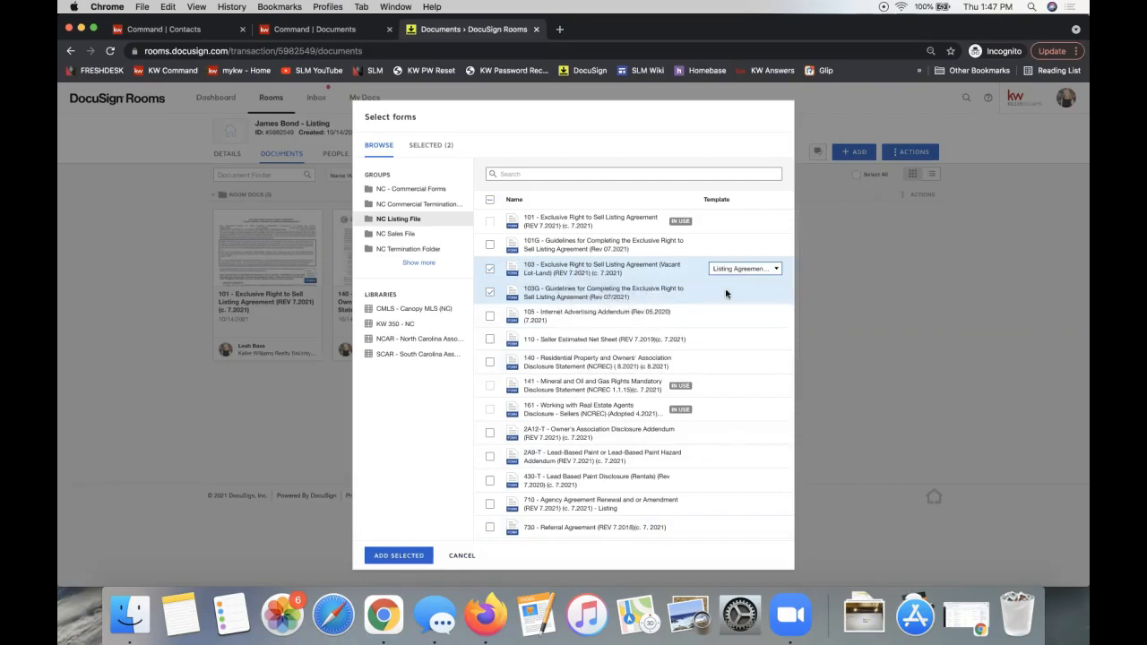
pyautogui.click(406, 556)
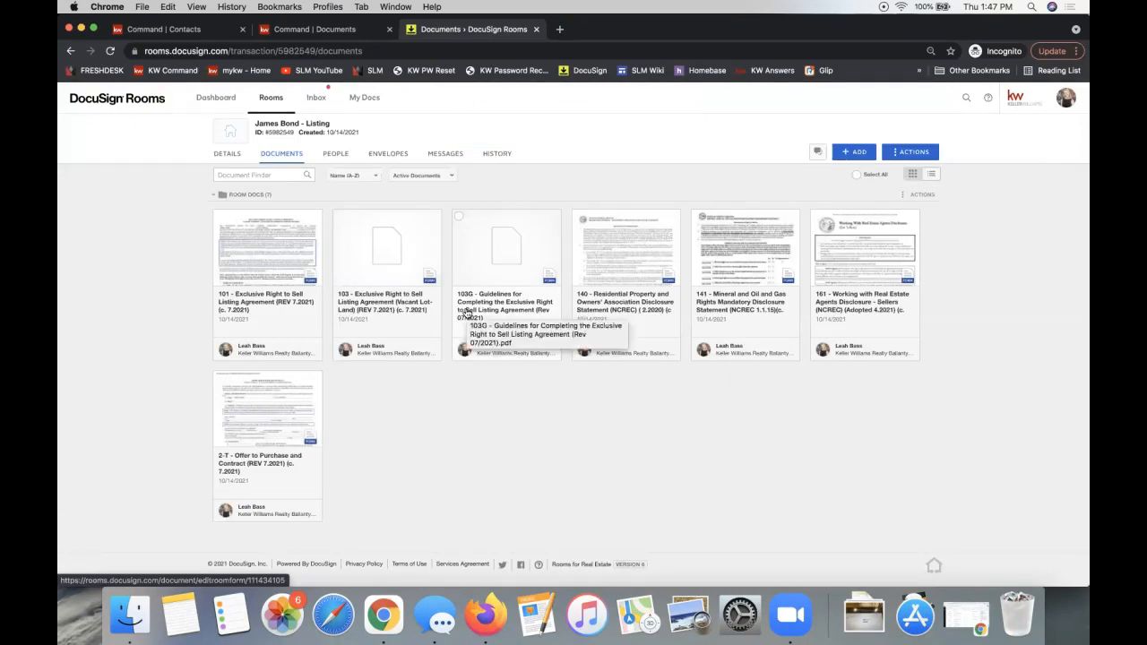
pyautogui.click(855, 157)
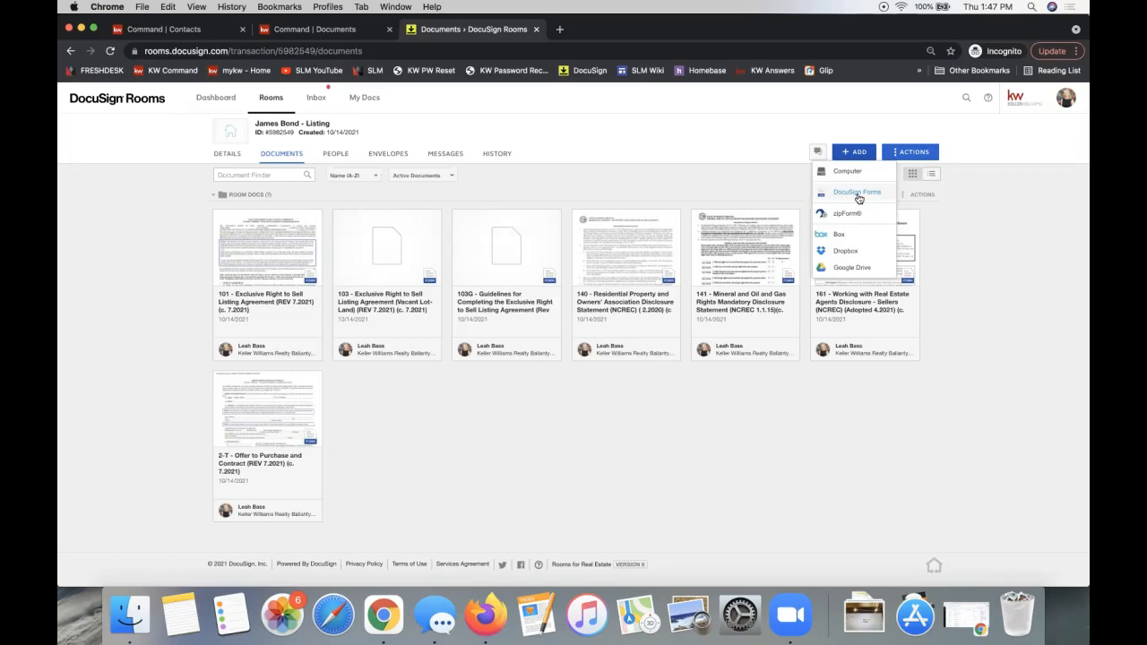
pyautogui.click(500, 467)
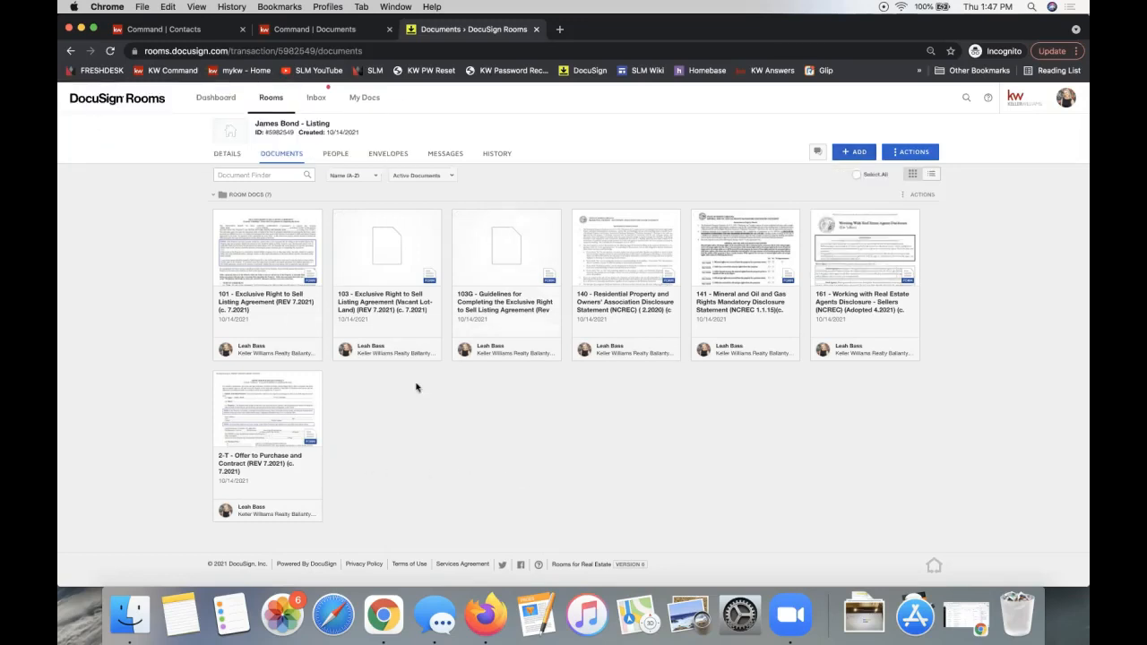
# - Choose Apply form template from the 101 listing agreement's context menu
pyautogui.rightClick(261, 238)
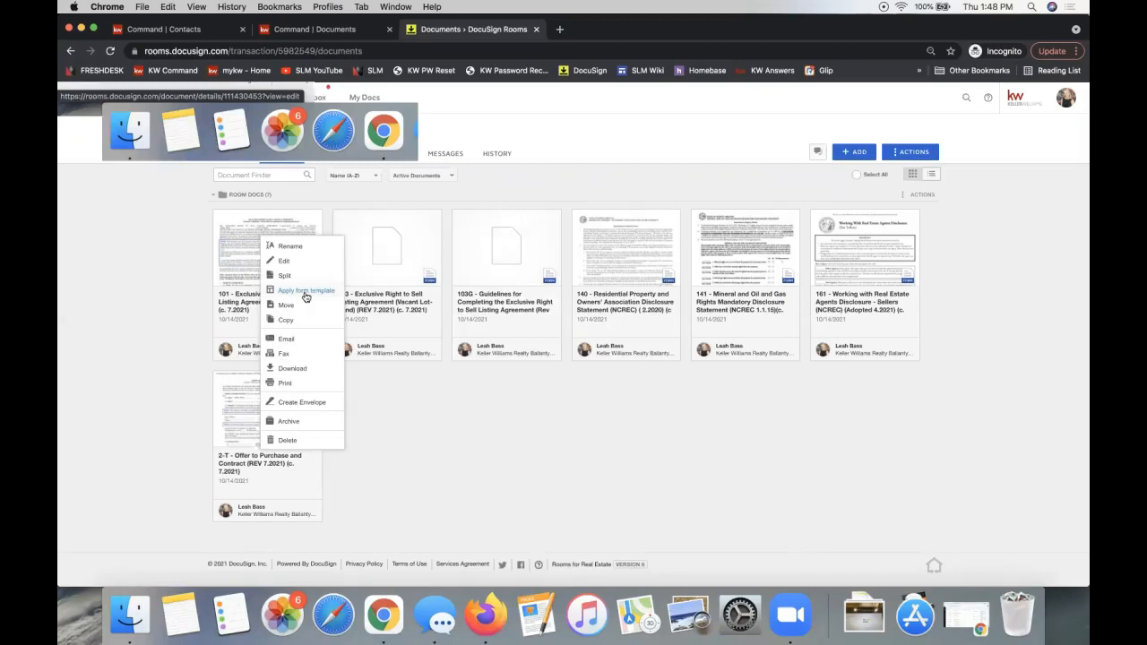
pyautogui.click(660, 430)
pyautogui.rightClick(603, 226)
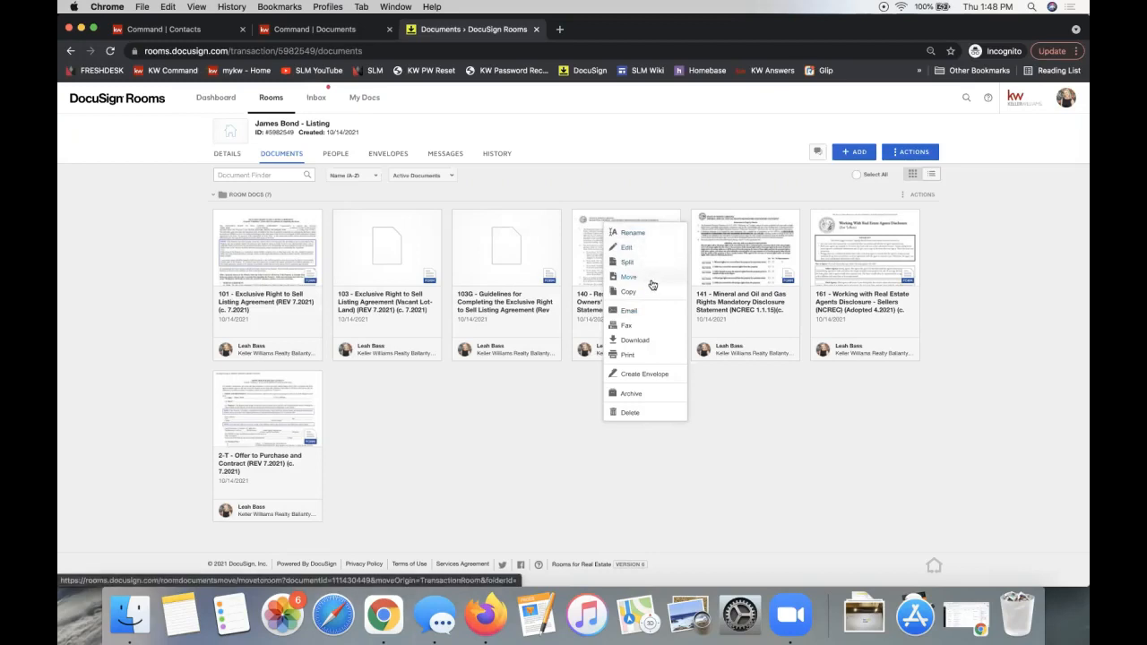
pyautogui.rightClick(261, 241)
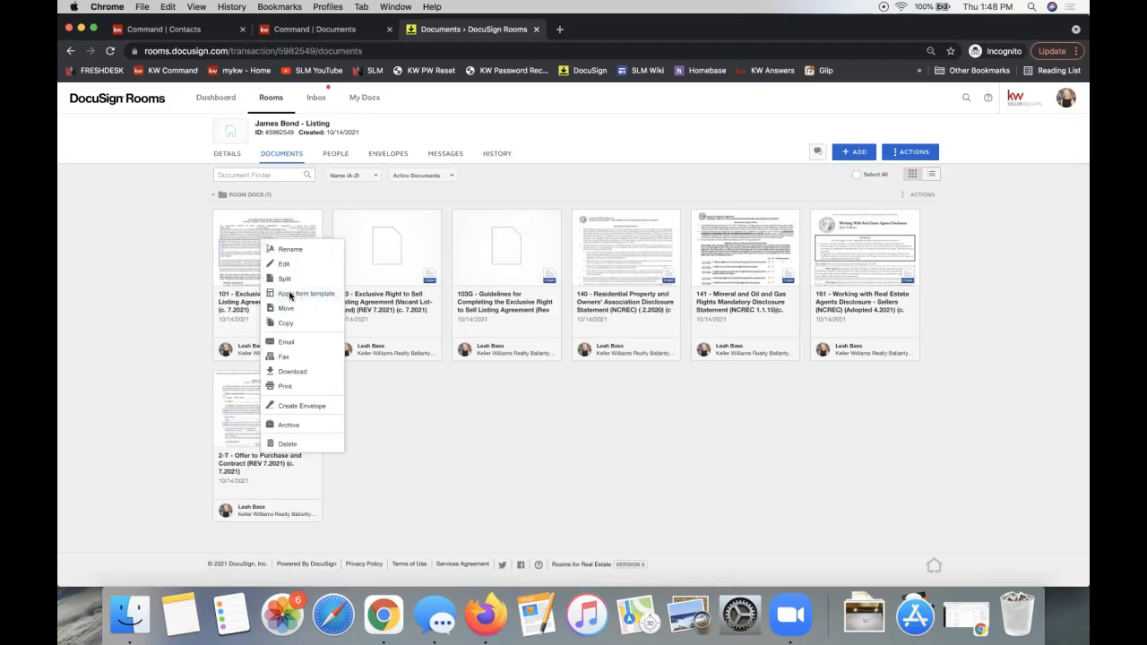
pyautogui.click(291, 295)
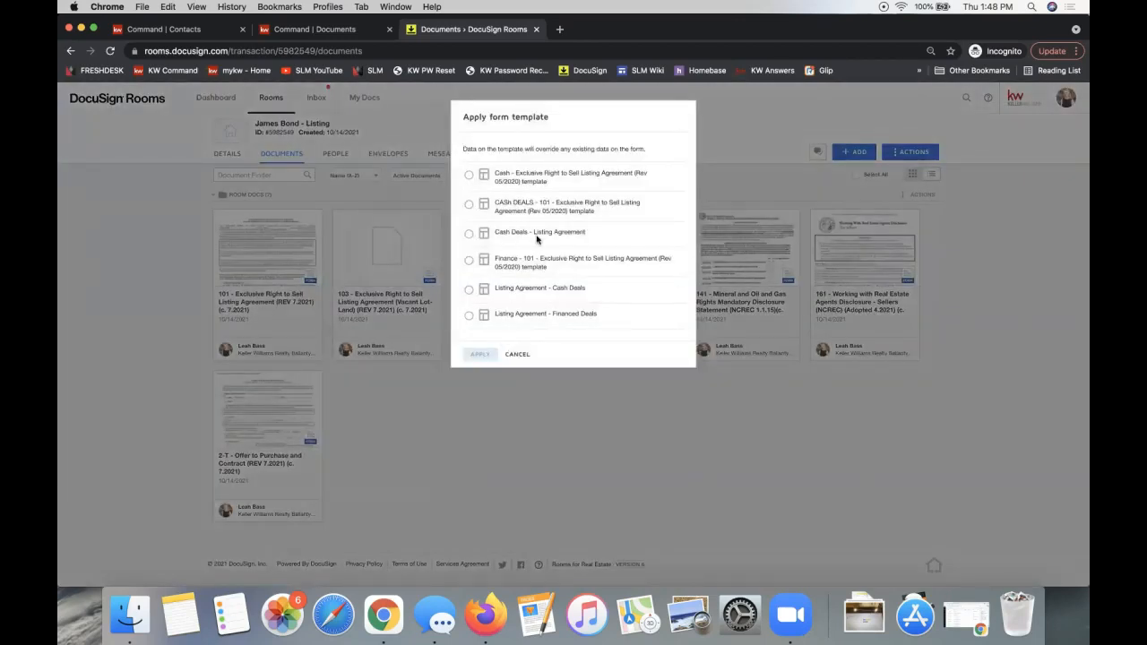
pyautogui.click(469, 175)
pyautogui.click(589, 476)
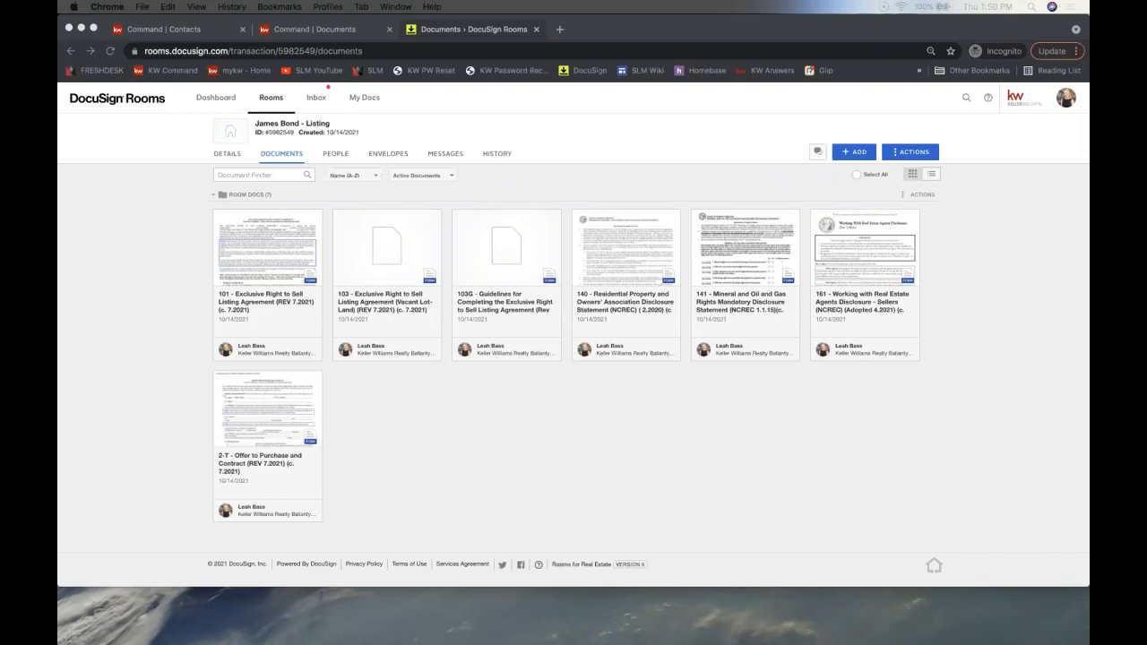
# - Choose Computer from the + ADD menu to open the file picker
pyautogui.click(705, 179)
pyautogui.click(854, 153)
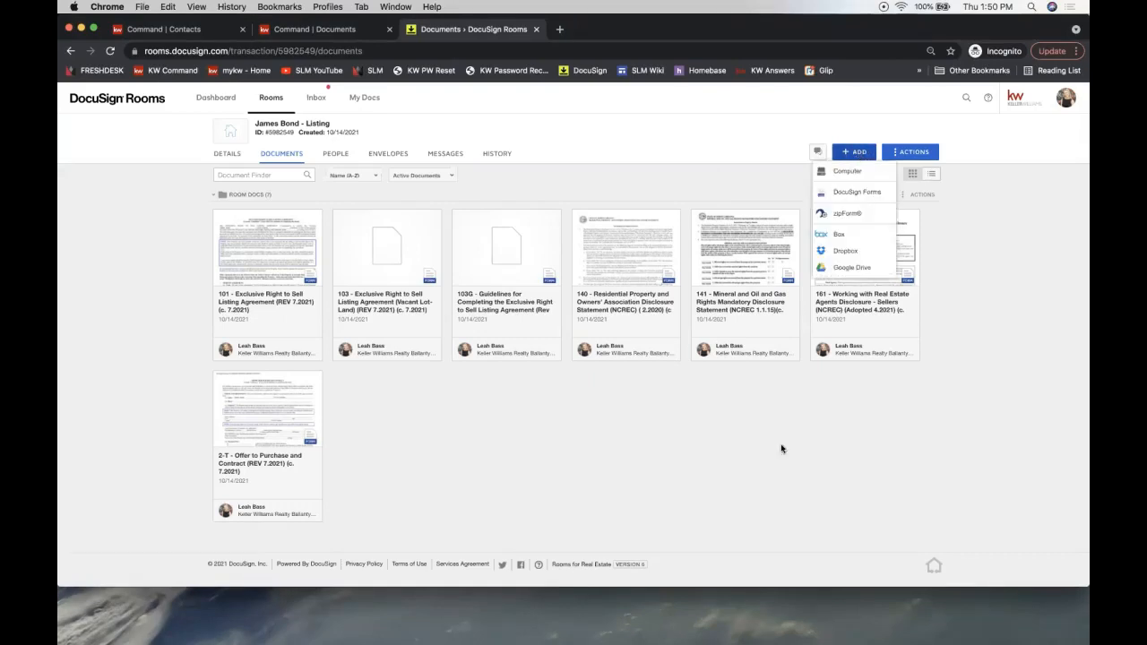
pyautogui.click(697, 179)
pyautogui.click(842, 151)
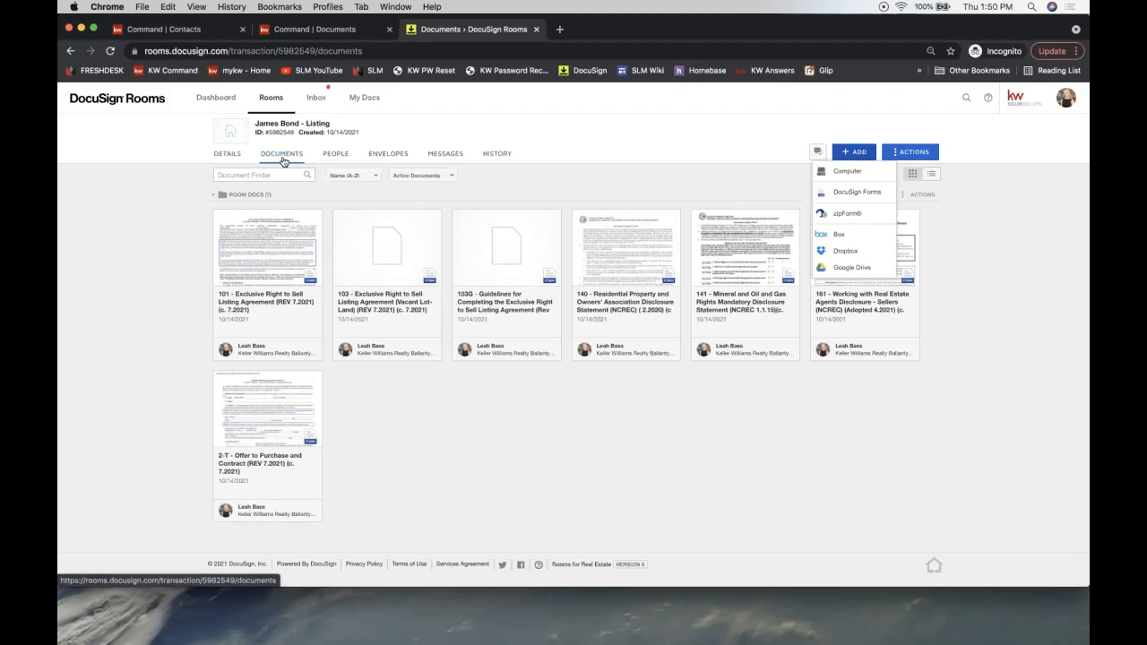
pyautogui.click(862, 178)
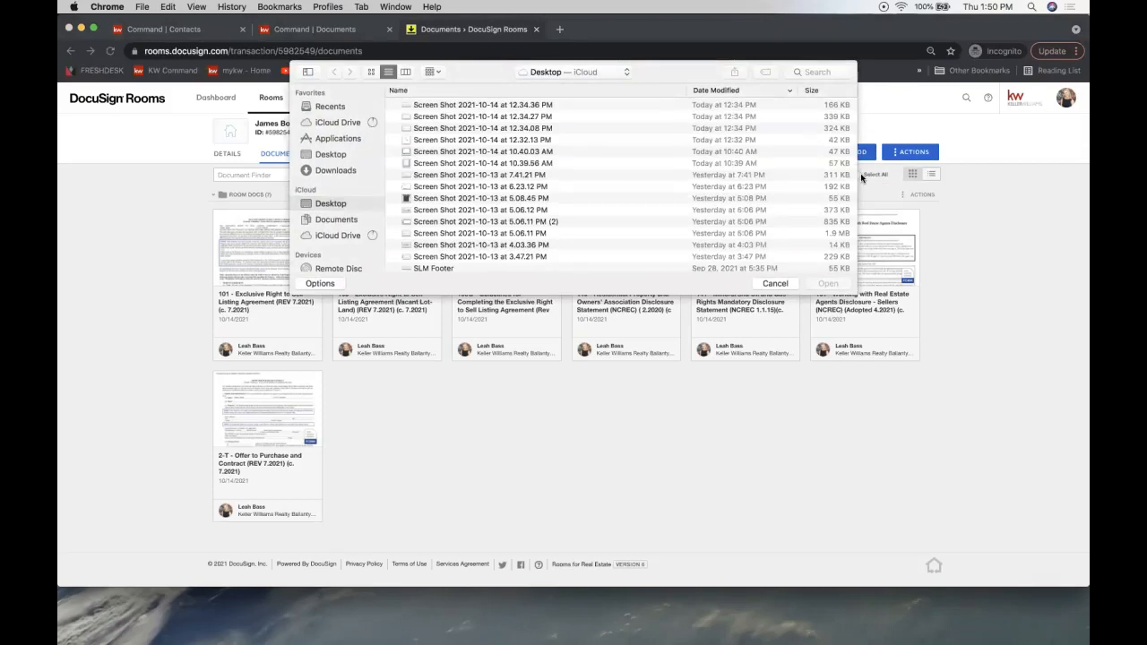
# - Upload '2-T - Offer to Purchase and Contract (REV 7.2017) (c. 7.2017).pdf' into the room
pyautogui.scroll(-10, 508, 179)
pyautogui.scroll(-15, 508, 179)
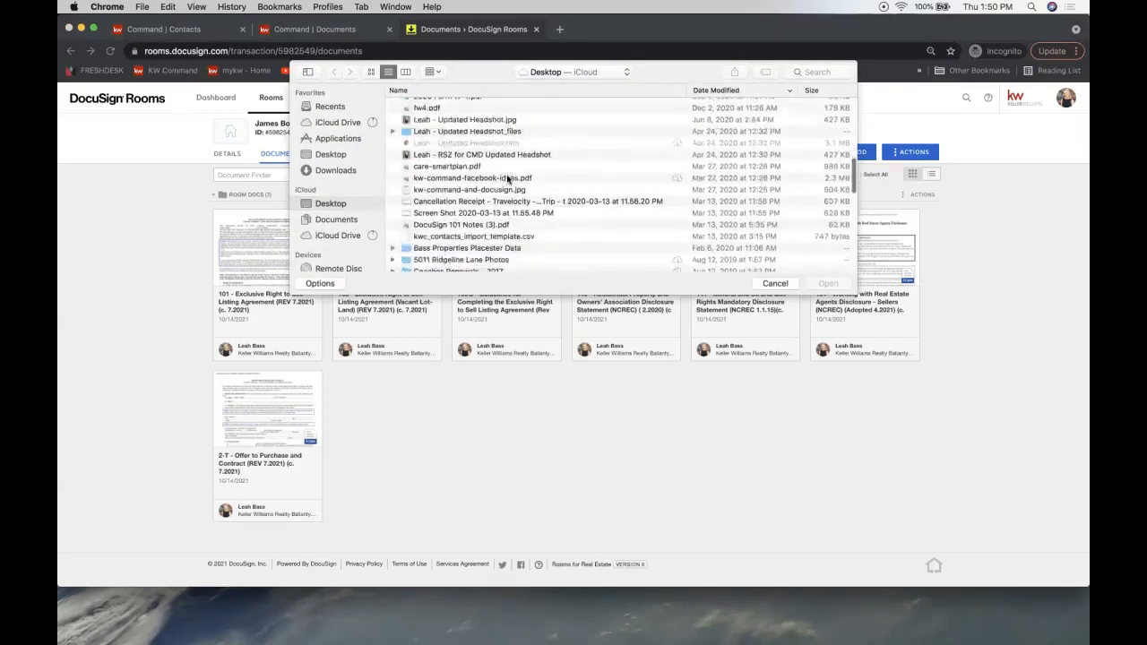
pyautogui.scroll(-1, 509, 178)
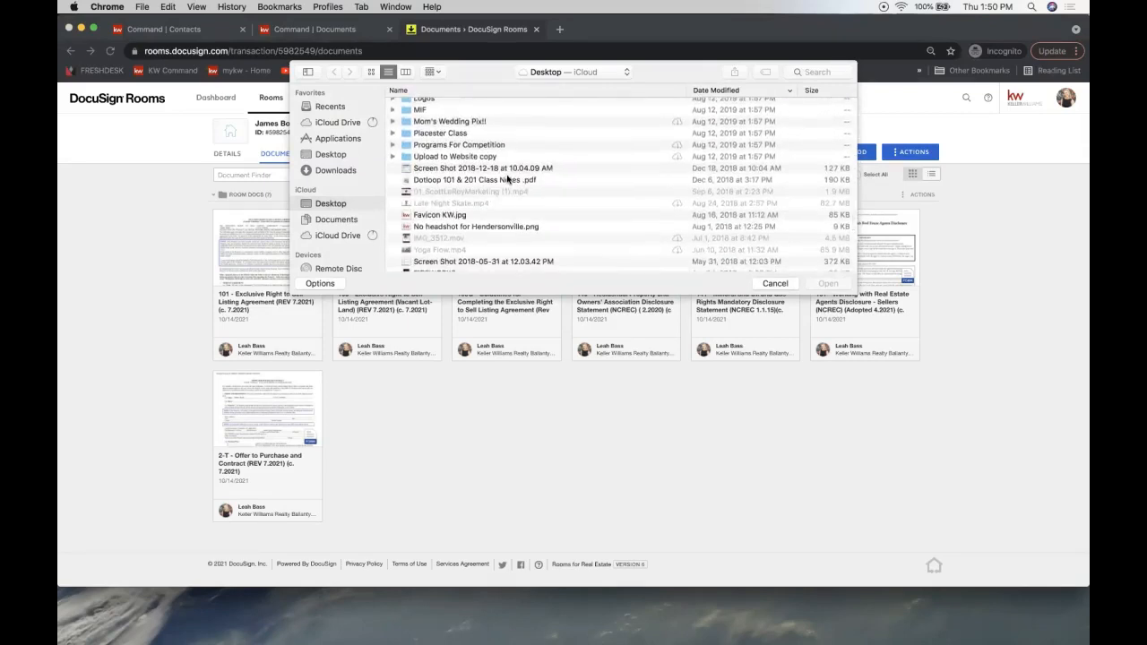
pyautogui.scroll(-10, 508, 179)
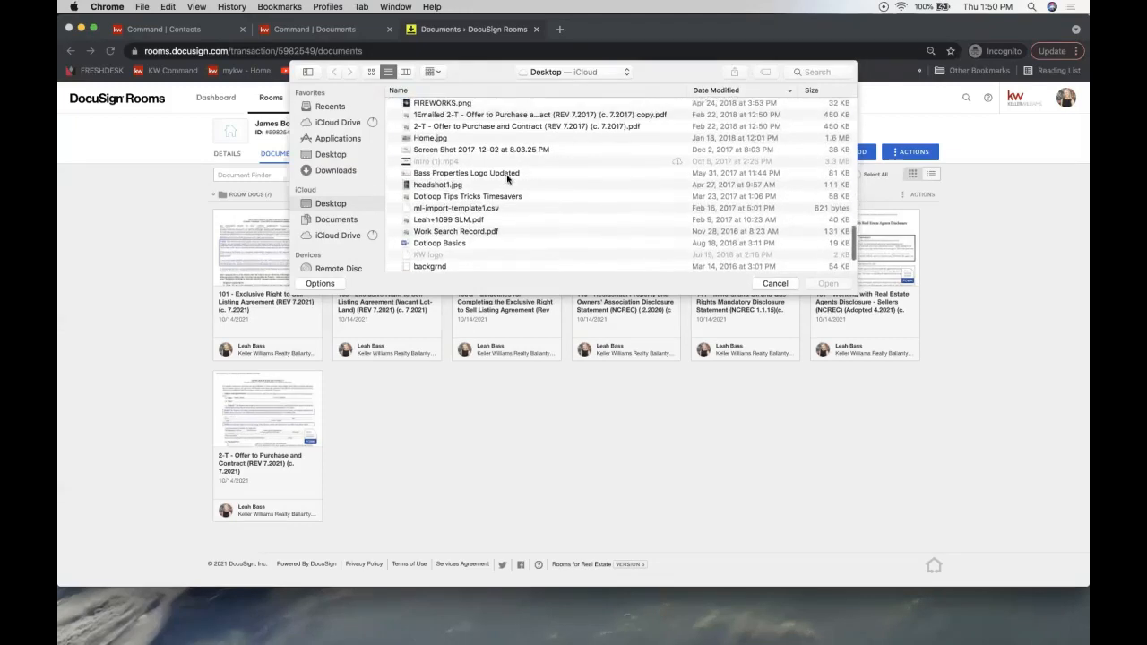
pyautogui.click(473, 127)
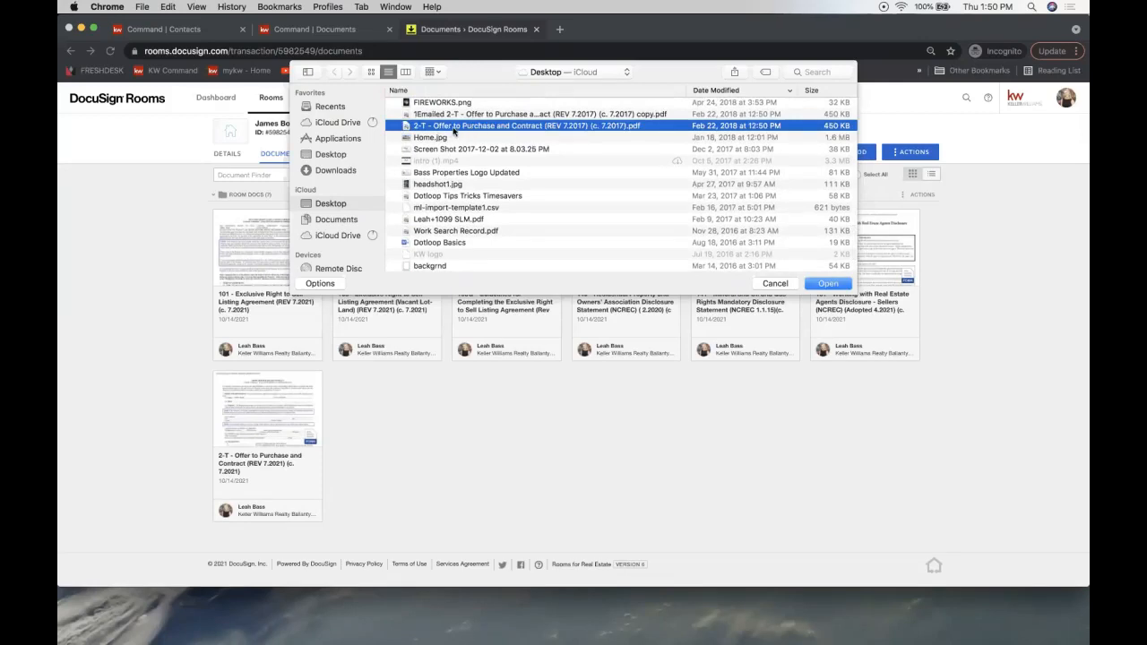
pyautogui.press('Return')
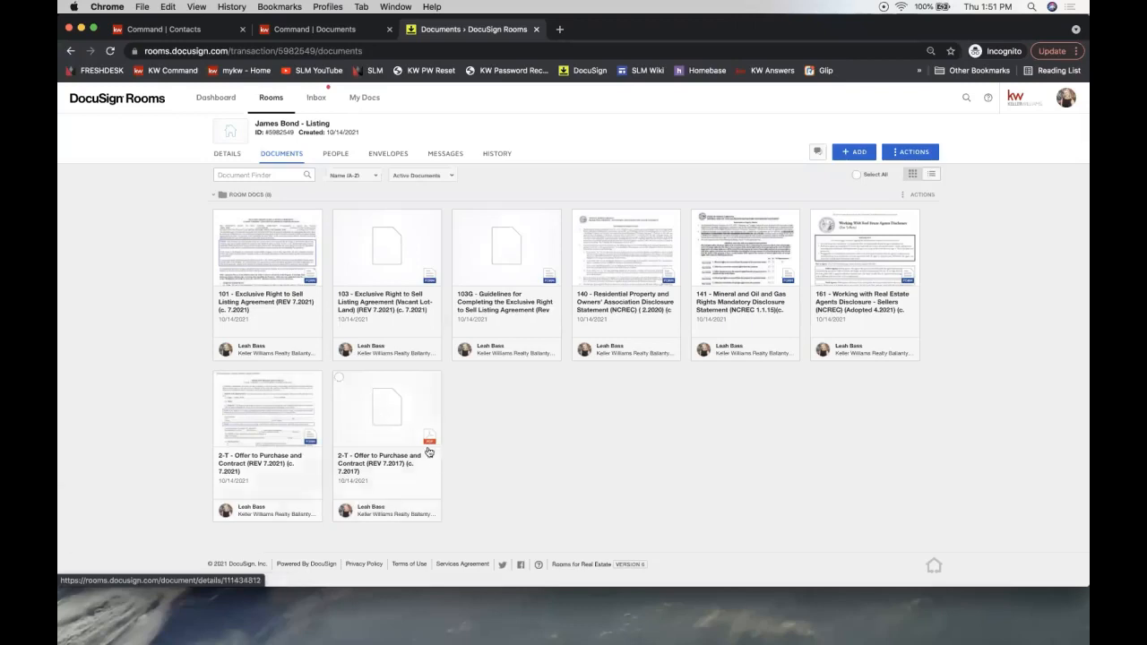
# - Review page 1 of the 2-T contract in the viewer and show its Document Actions
pyautogui.click(387, 421)
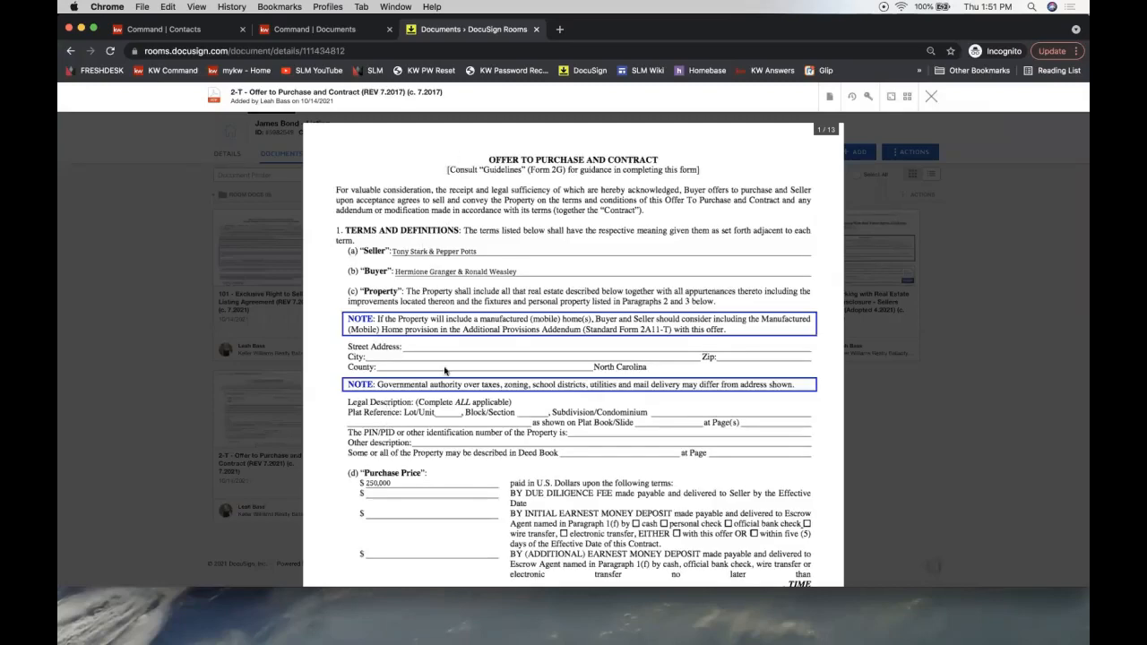
pyautogui.scroll(-5, 444, 370)
pyautogui.scroll(-2, 487, 308)
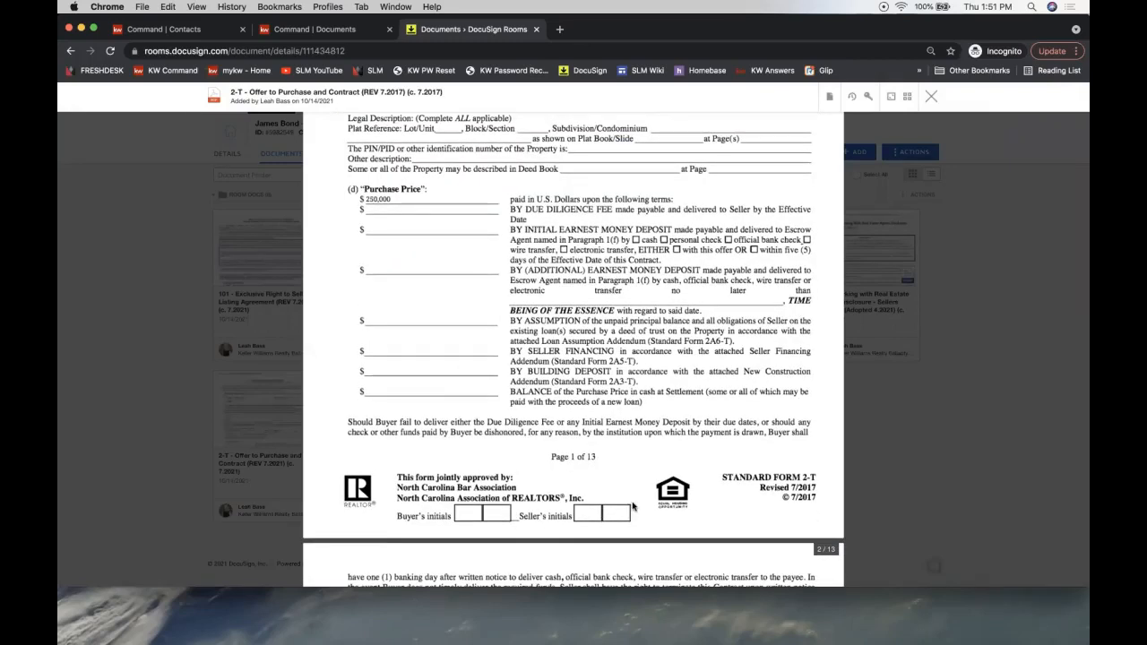
pyautogui.scroll(5, 632, 507)
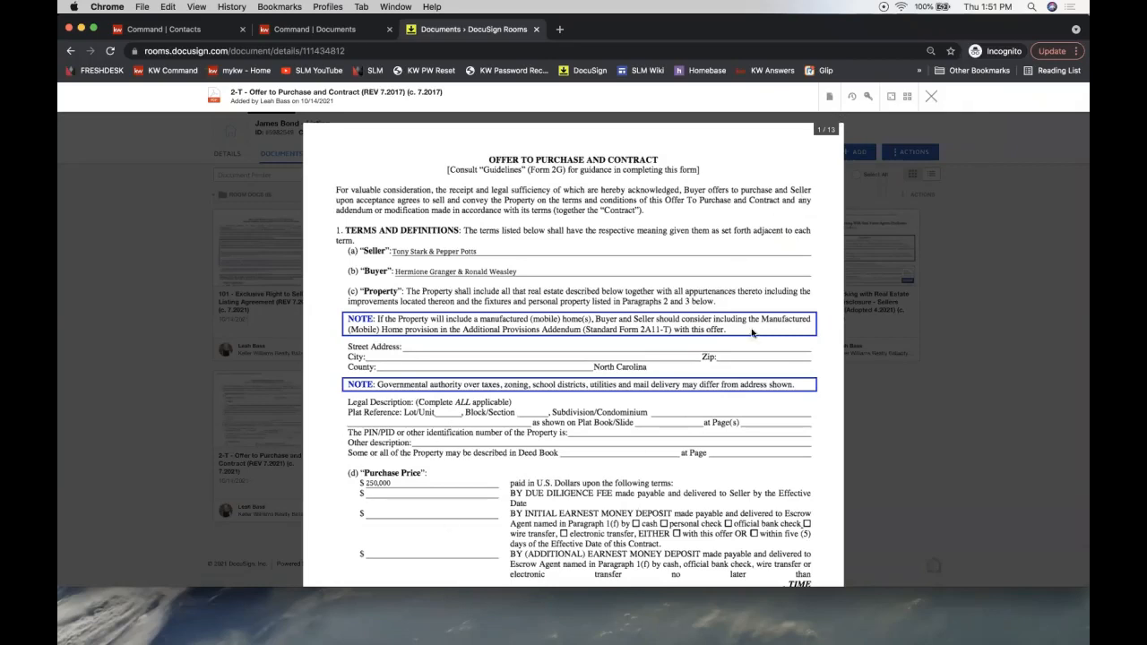
pyautogui.click(831, 98)
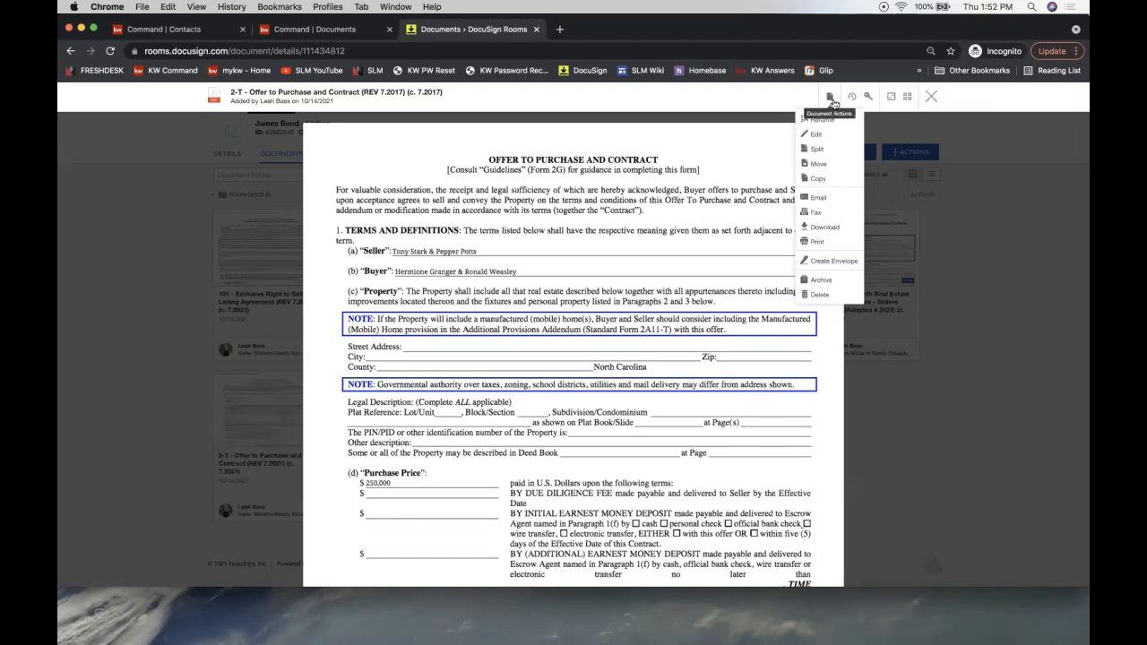
# - Create an envelope from the 2-T Offer to Purchase contract
pyautogui.click(820, 264)
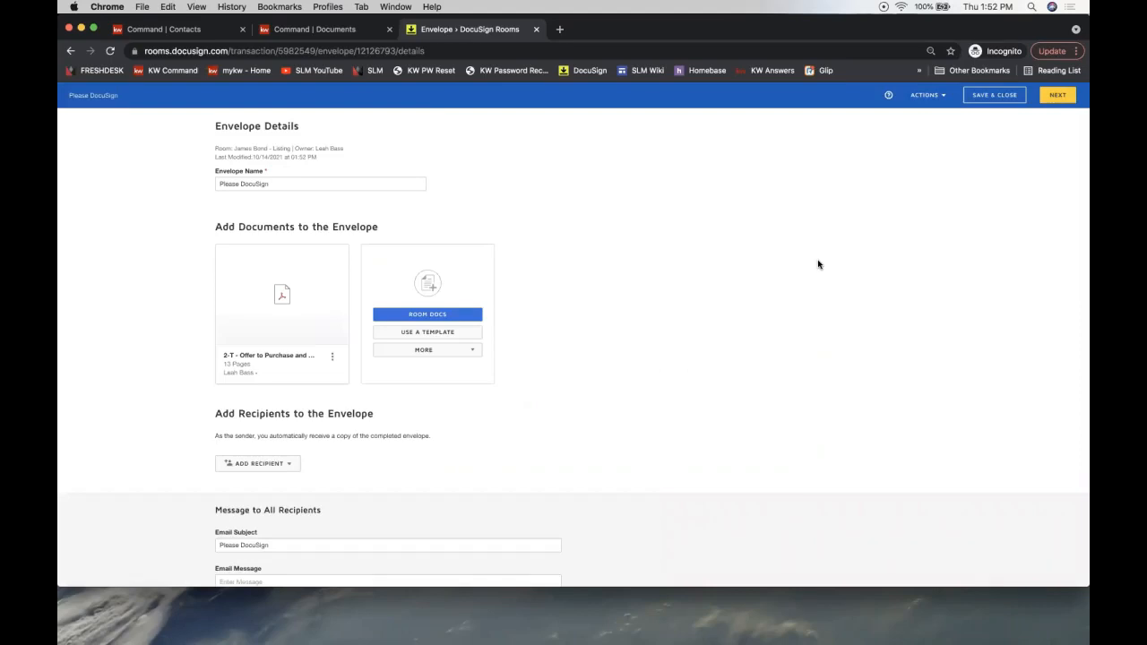
# - Look over the MORE document sources, then show the ADD RECIPIENT options
pyautogui.tripleClick(265, 227)
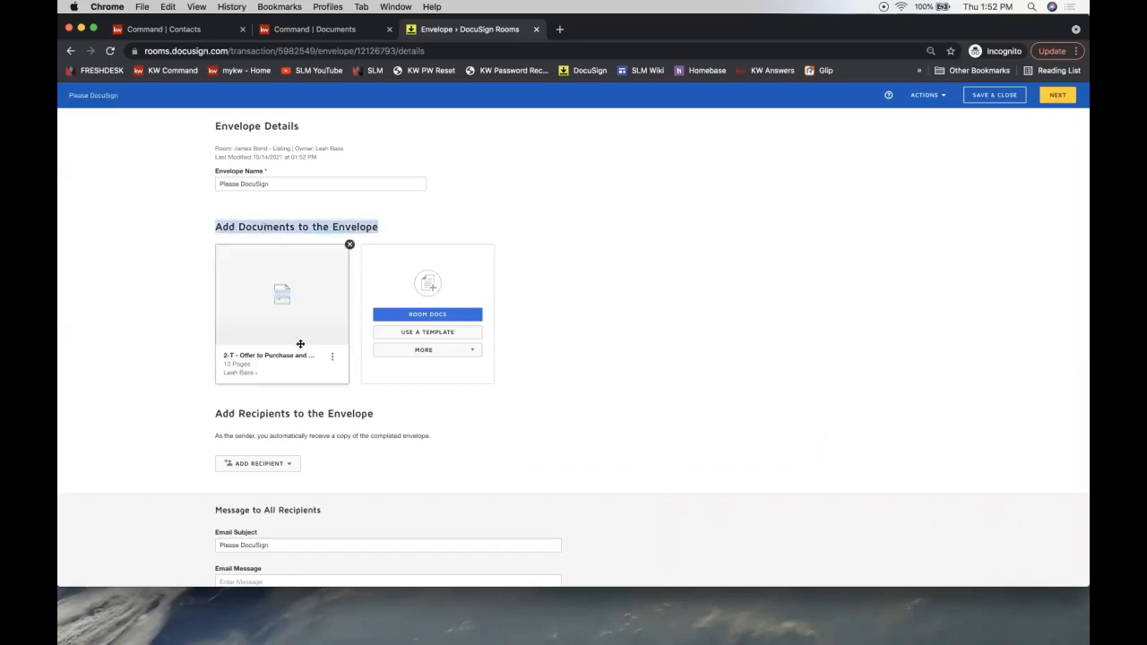
pyautogui.moveTo(279, 321)
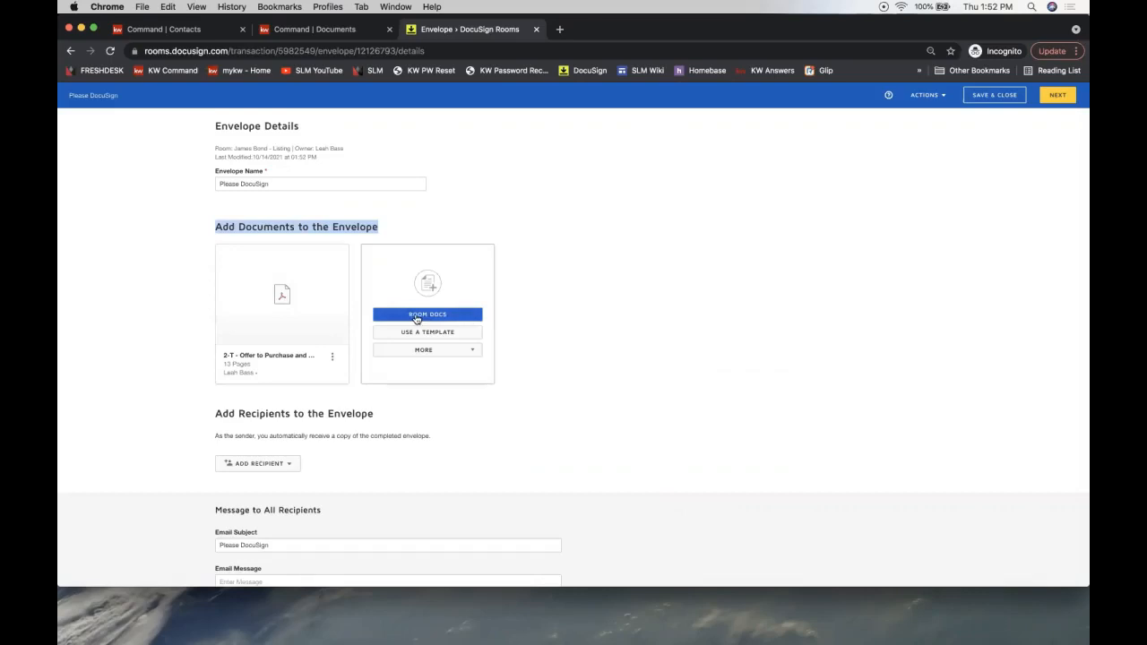
pyautogui.click(416, 349)
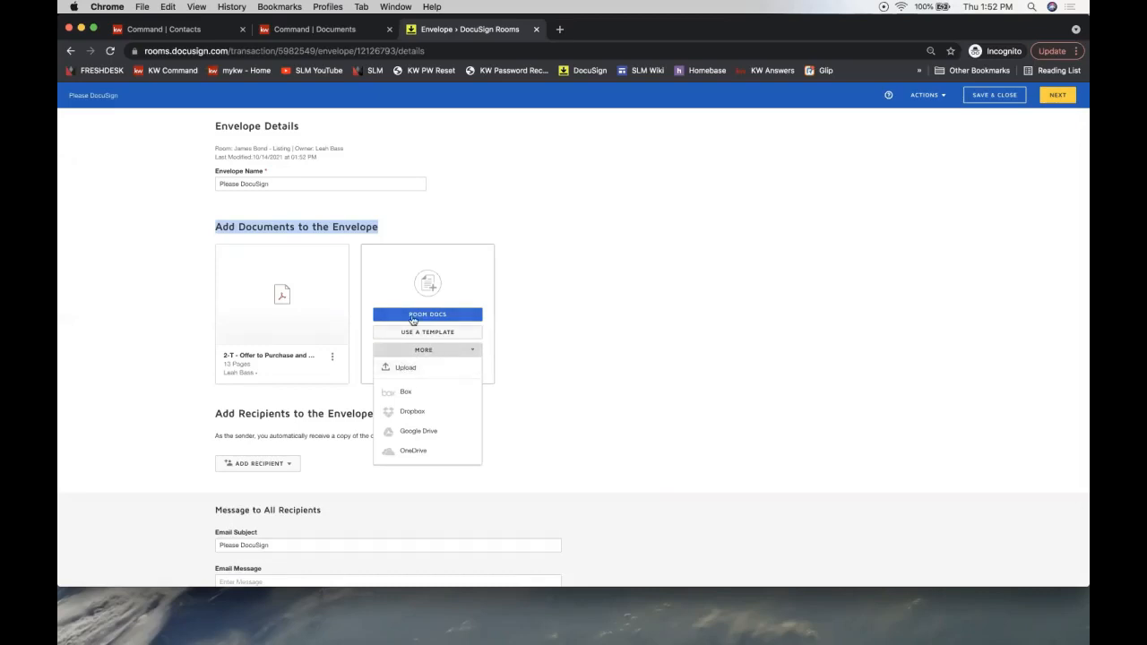
pyautogui.click(258, 431)
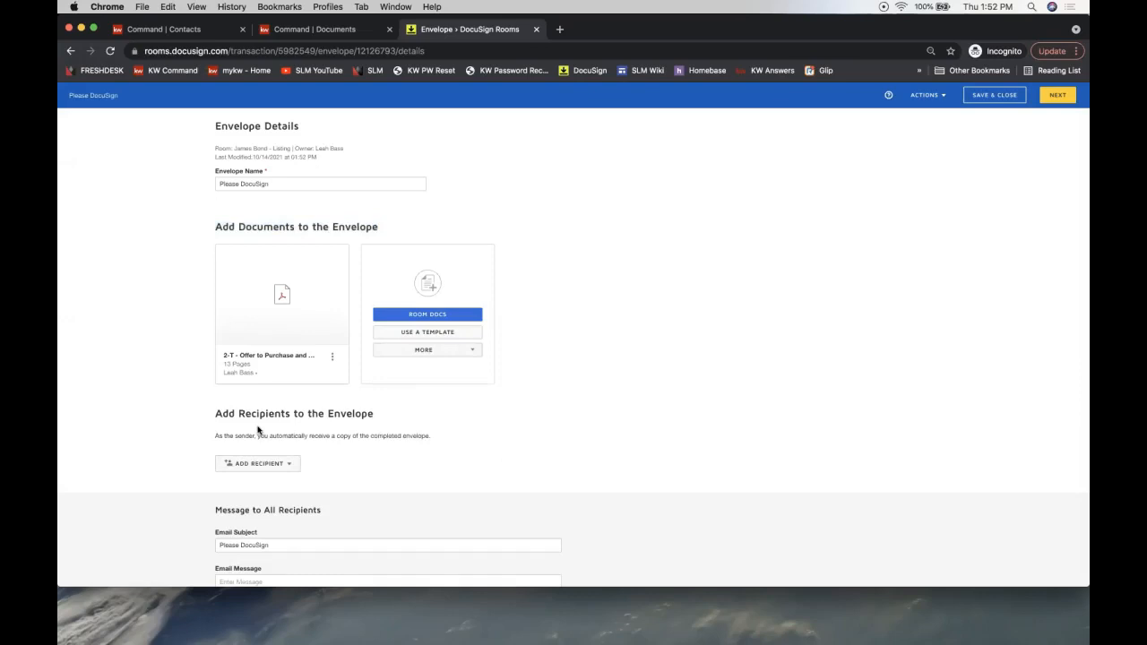
pyautogui.tripleClick(255, 415)
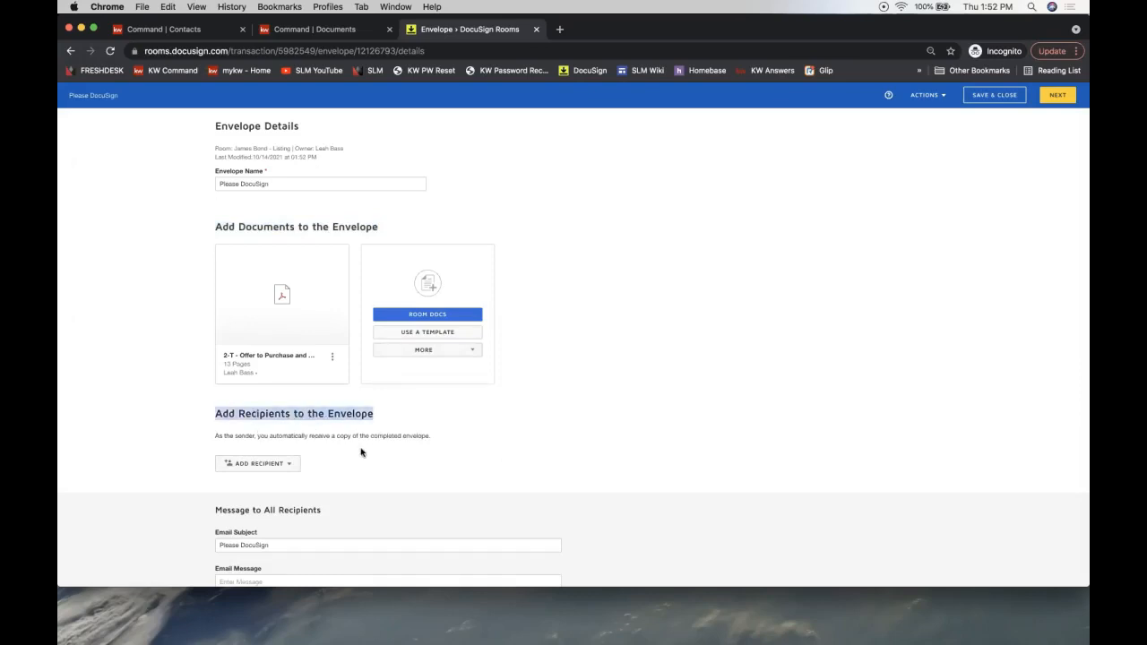
pyautogui.scroll(-2, 252, 436)
pyautogui.click(252, 415)
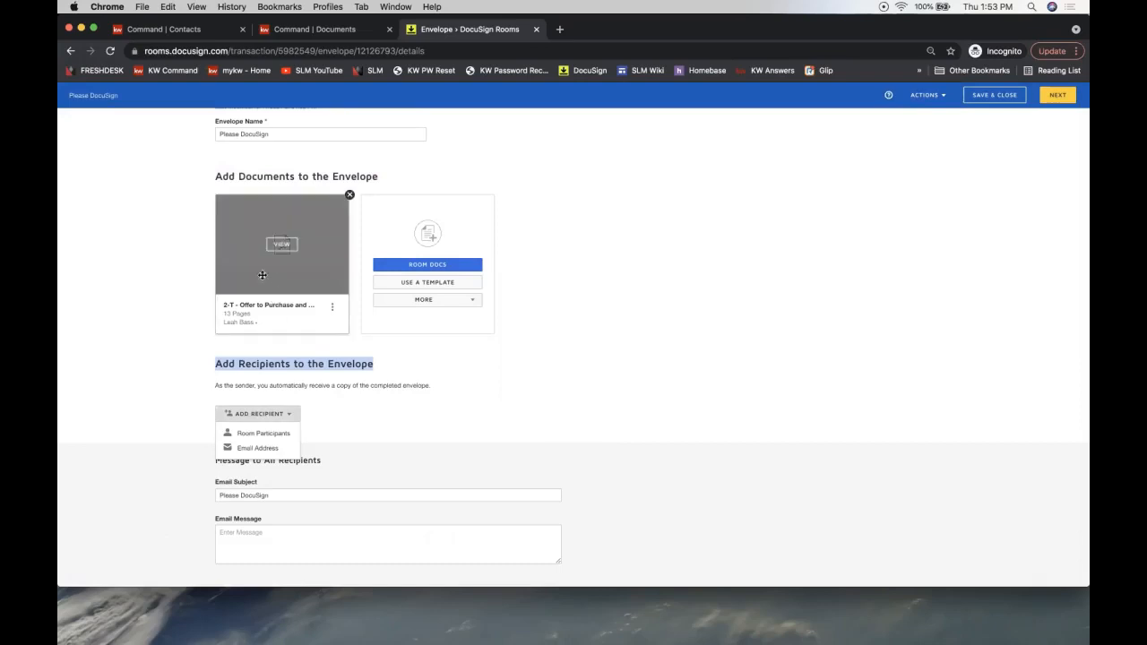
# - Select the Seller 1 and Seller 2 contacts from Room Participants
pyautogui.click(259, 434)
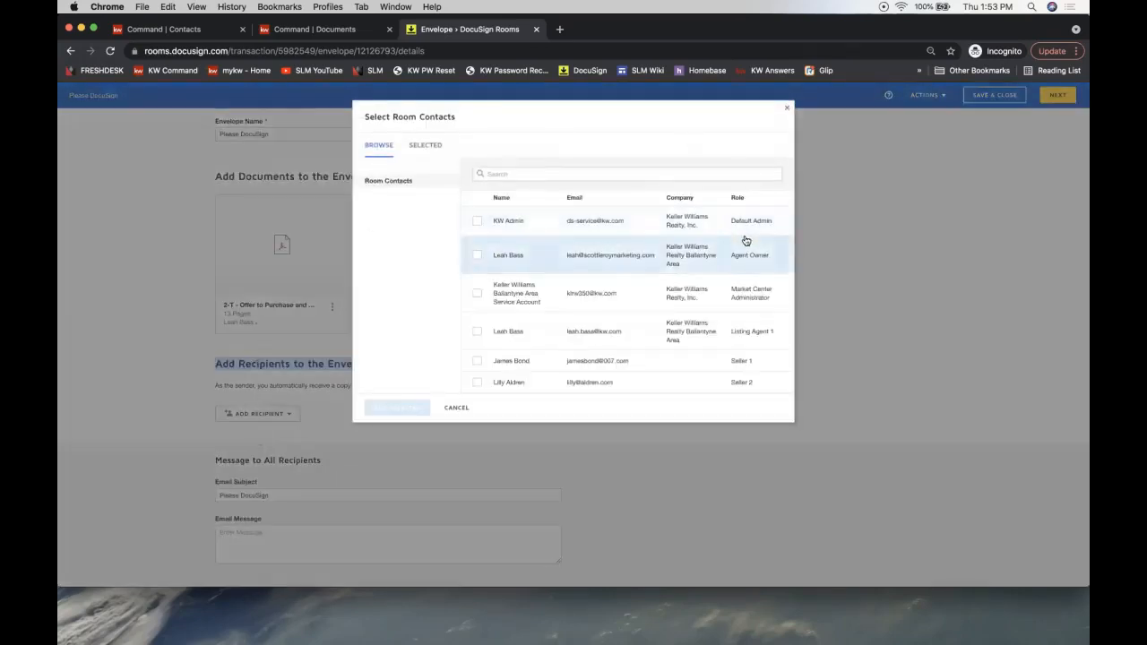
pyautogui.click(477, 362)
pyautogui.click(477, 384)
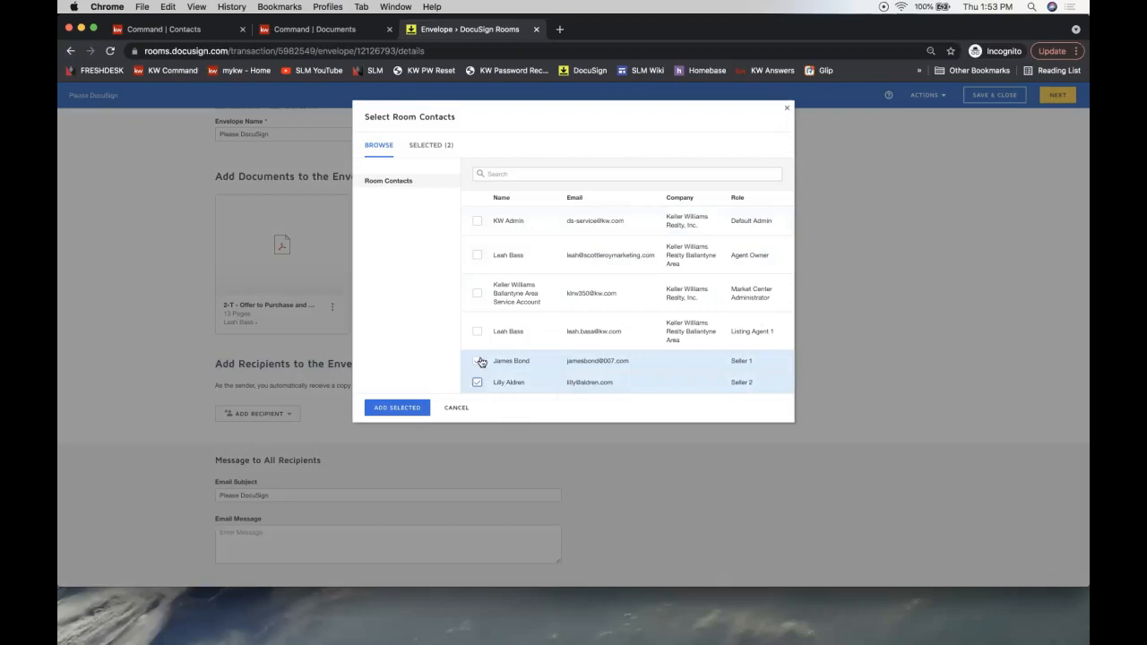
# - Add both sellers as Needs to Sign recipients and reopen the ADD RECIPIENT options
pyautogui.click(399, 409)
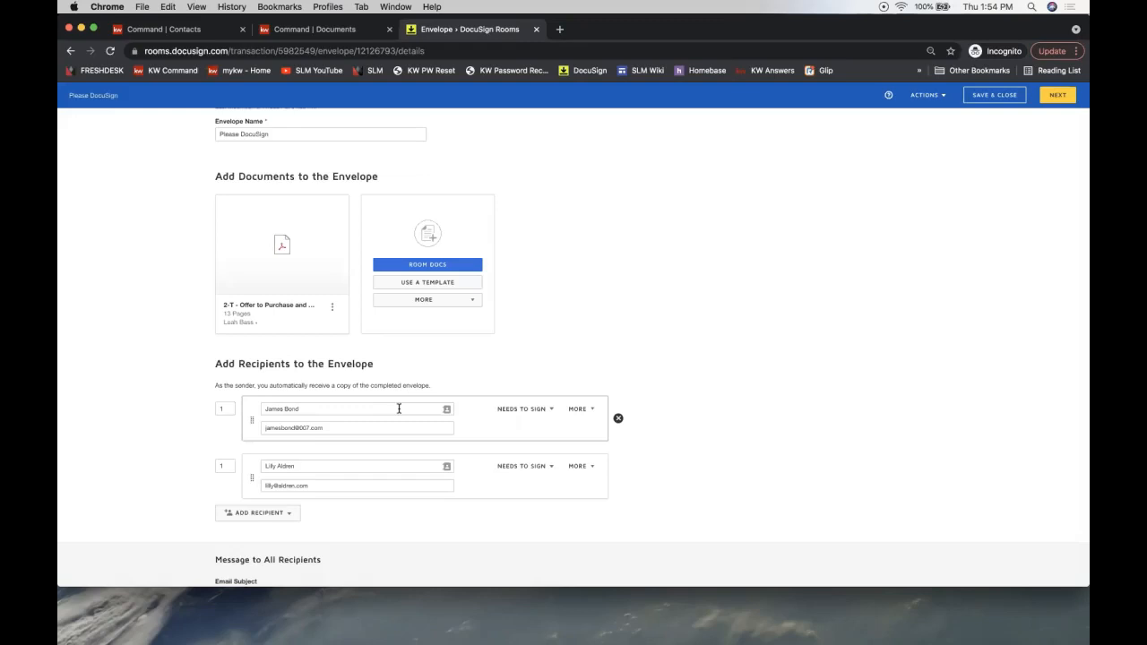
pyautogui.tripleClick(258, 363)
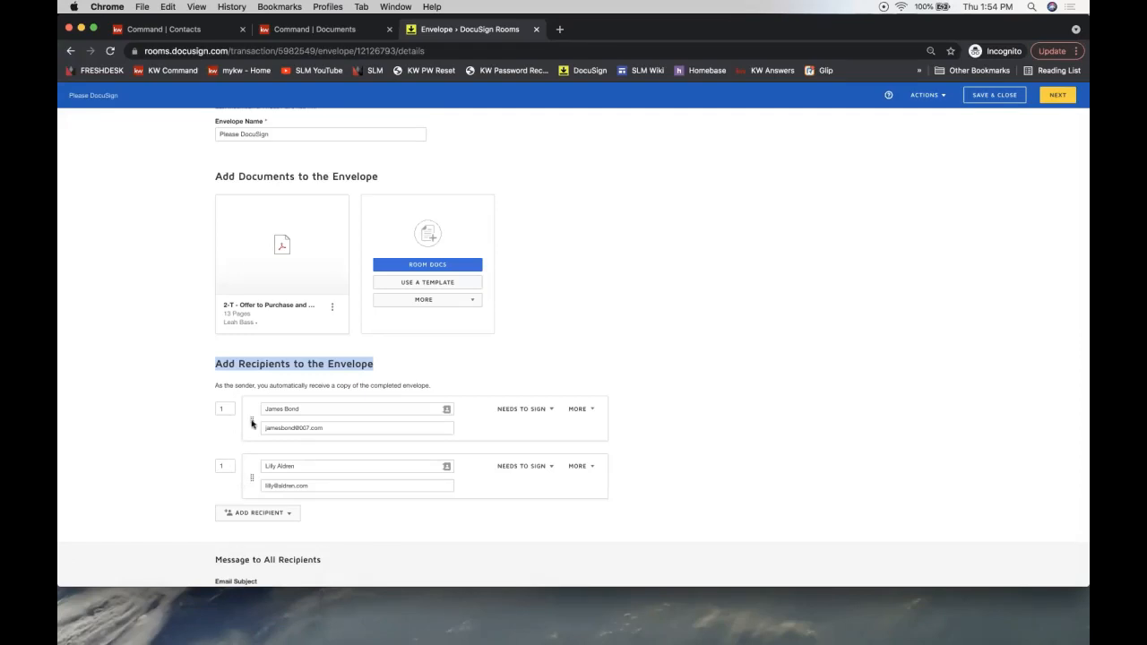
pyautogui.click(259, 519)
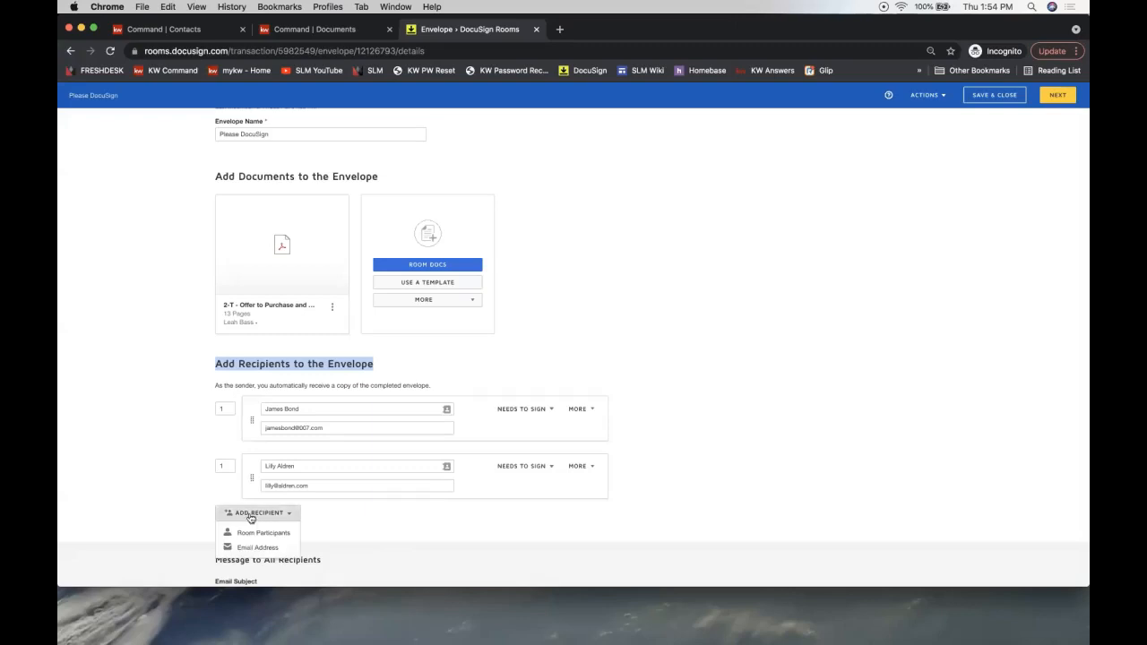
# - Add an Email Address recipient, entering the person's full name and e-mail address
pyautogui.scroll(-1, 264, 520)
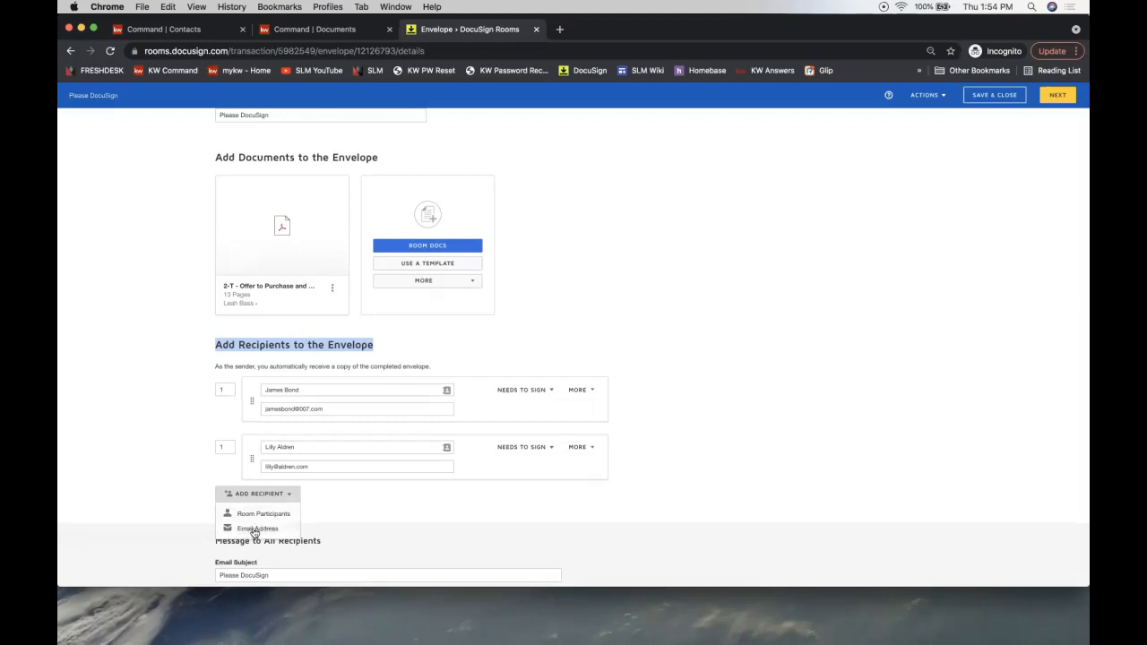
pyautogui.click(250, 530)
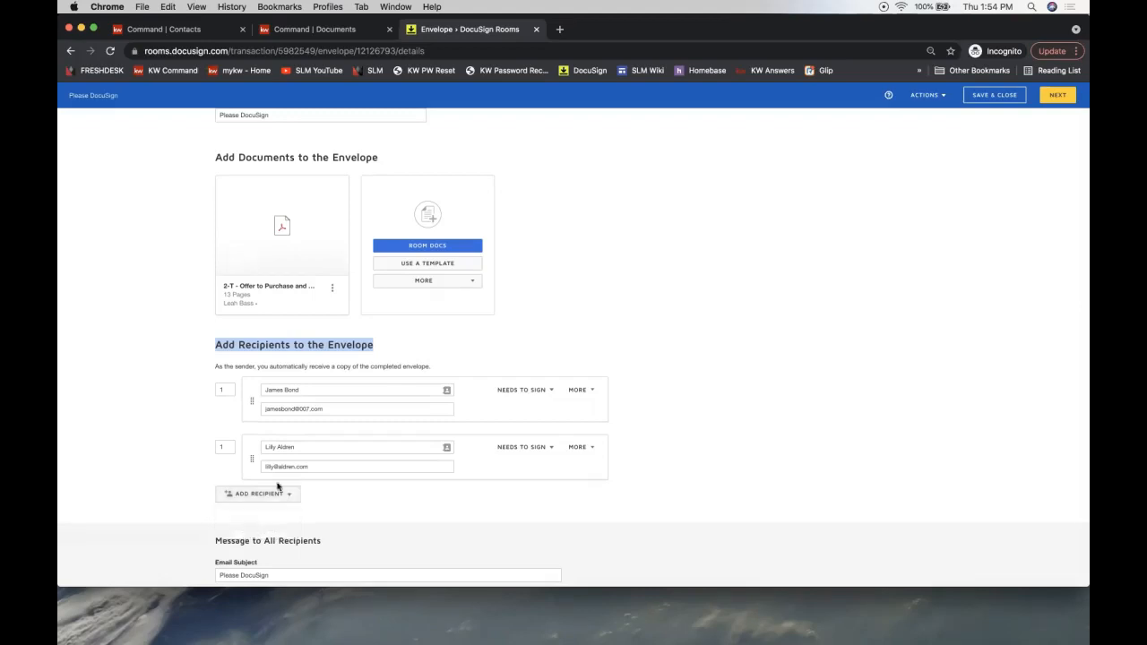
pyautogui.scroll(-2, 366, 487)
pyautogui.click(311, 445)
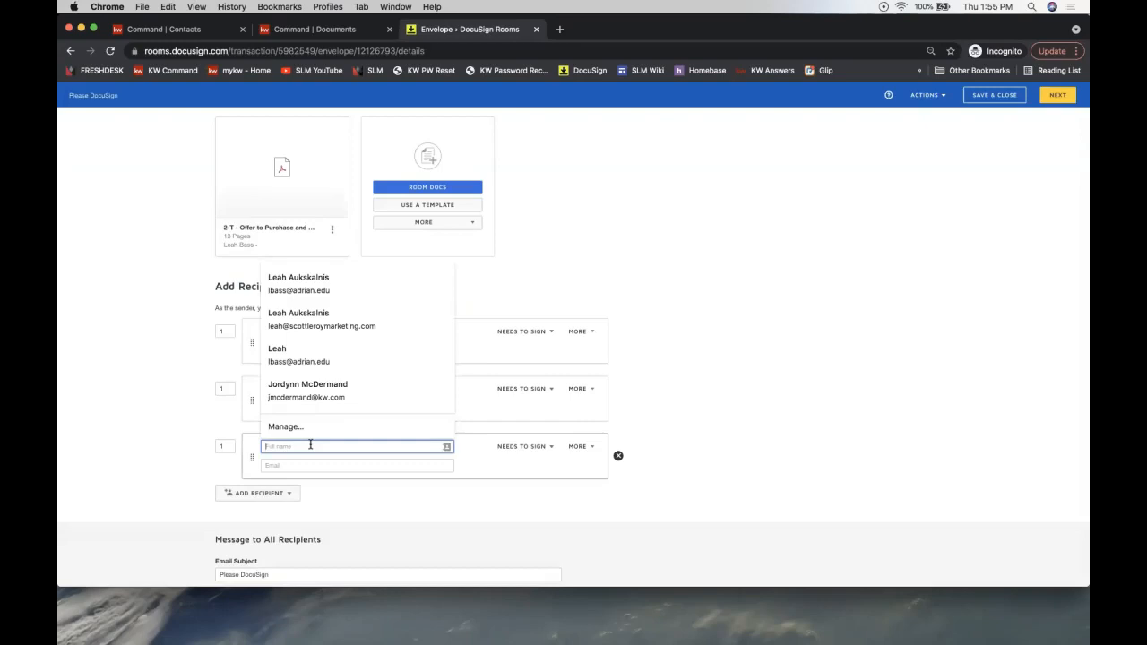
pyautogui.write('Tamm')
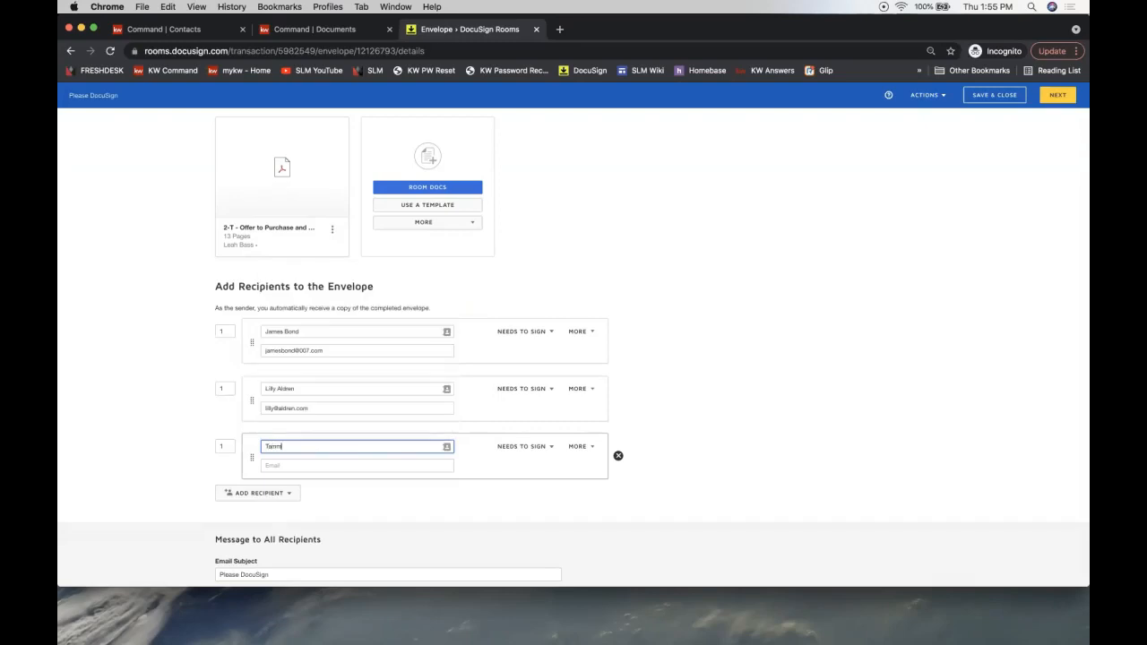
pyautogui.write('y Transactions')
pyautogui.press('Tab')
pyautogui.press('Tab')
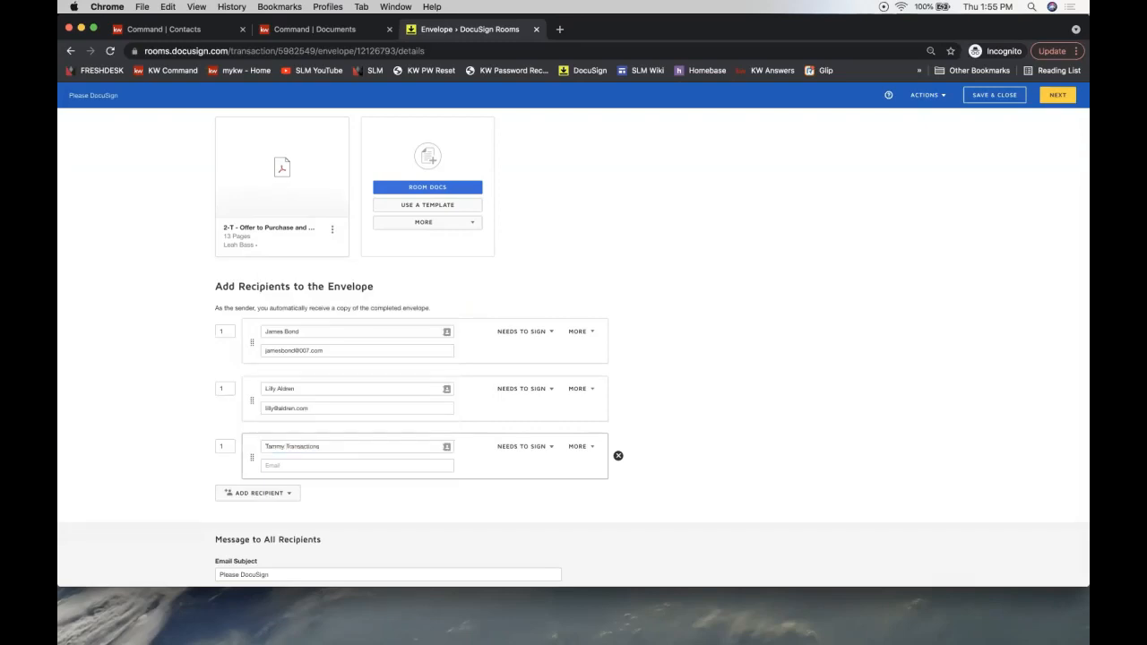
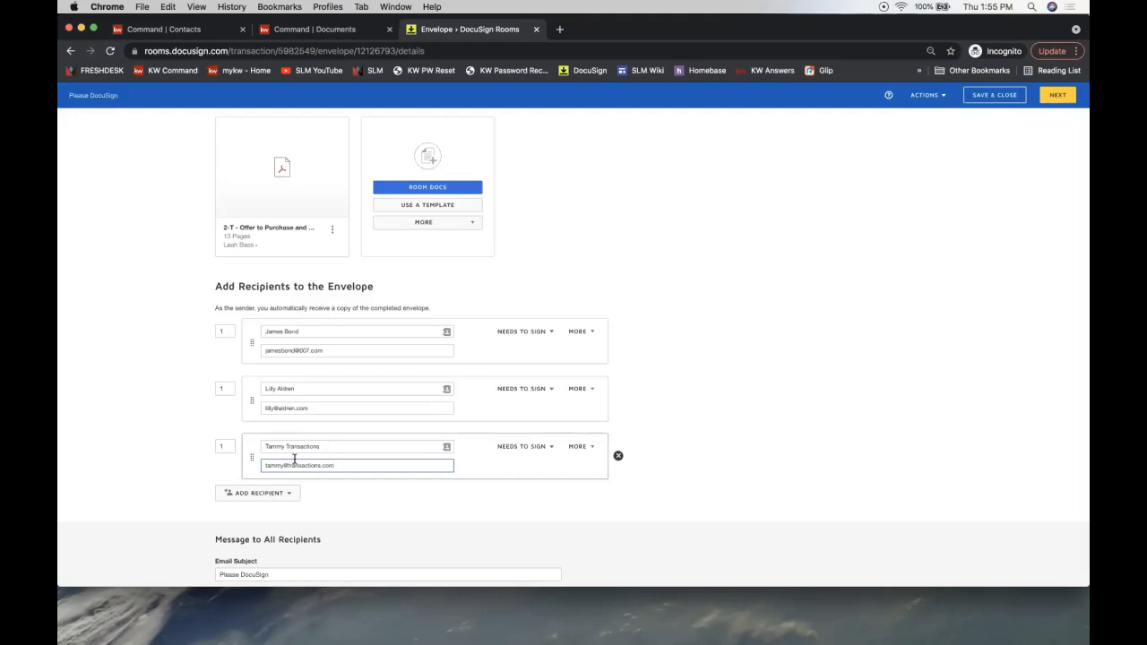
pyautogui.click(226, 333)
# - Change the third recipient to receive a copy and adjust its signing order
pyautogui.click(229, 389)
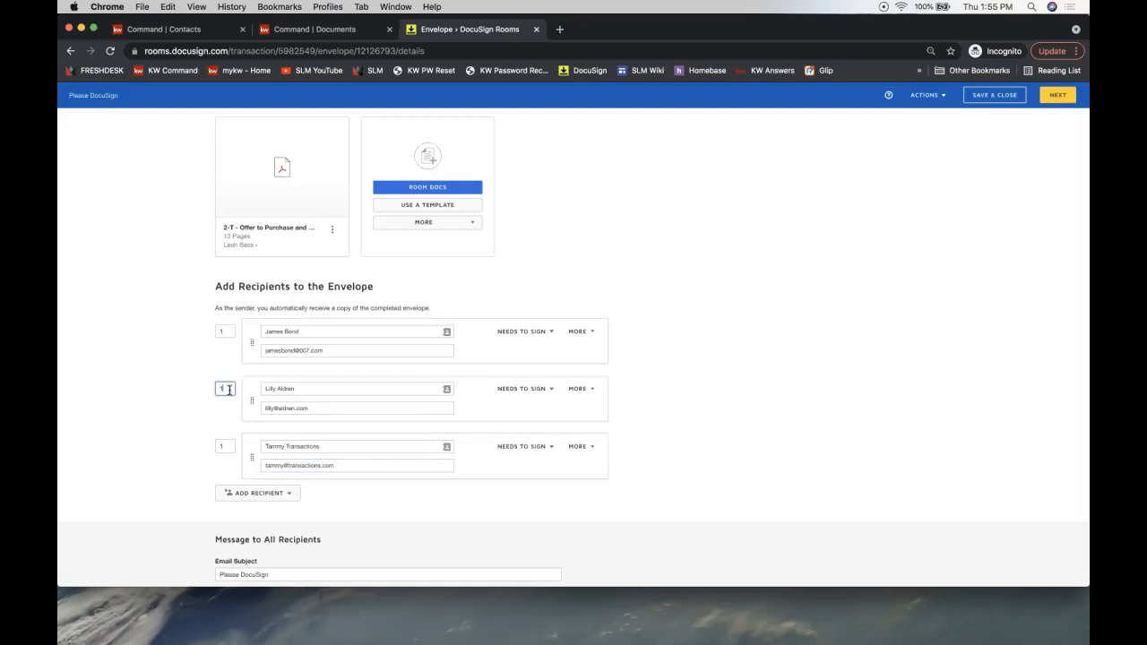
pyautogui.click(227, 446)
pyautogui.write('3')
pyautogui.click(229, 390)
pyautogui.click(225, 330)
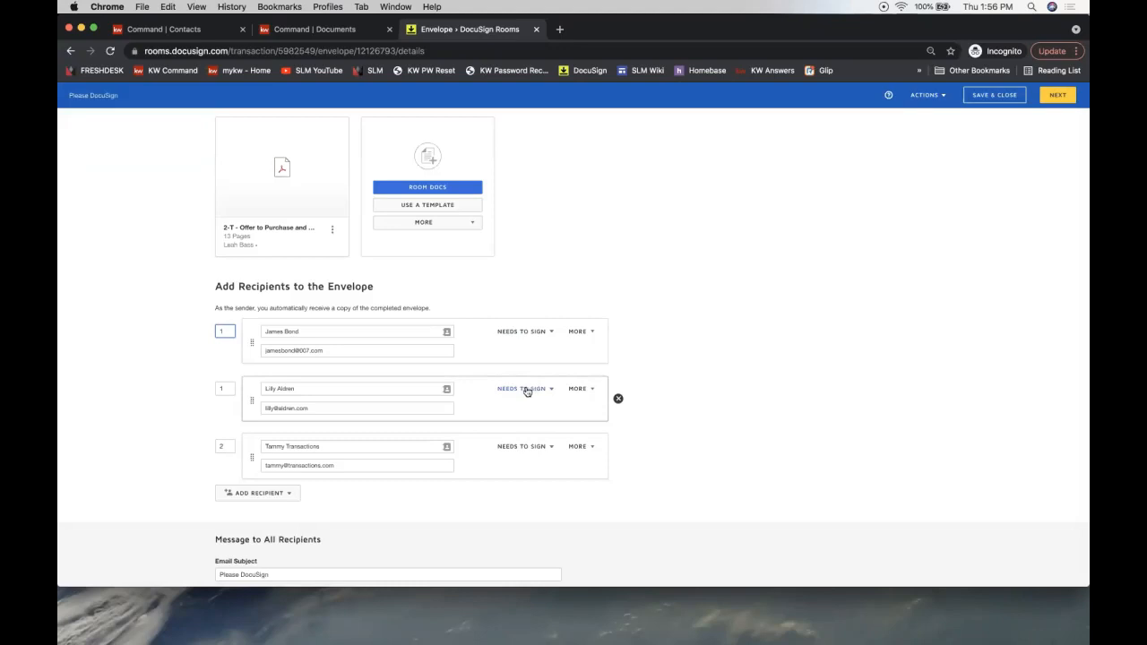
pyautogui.click(521, 450)
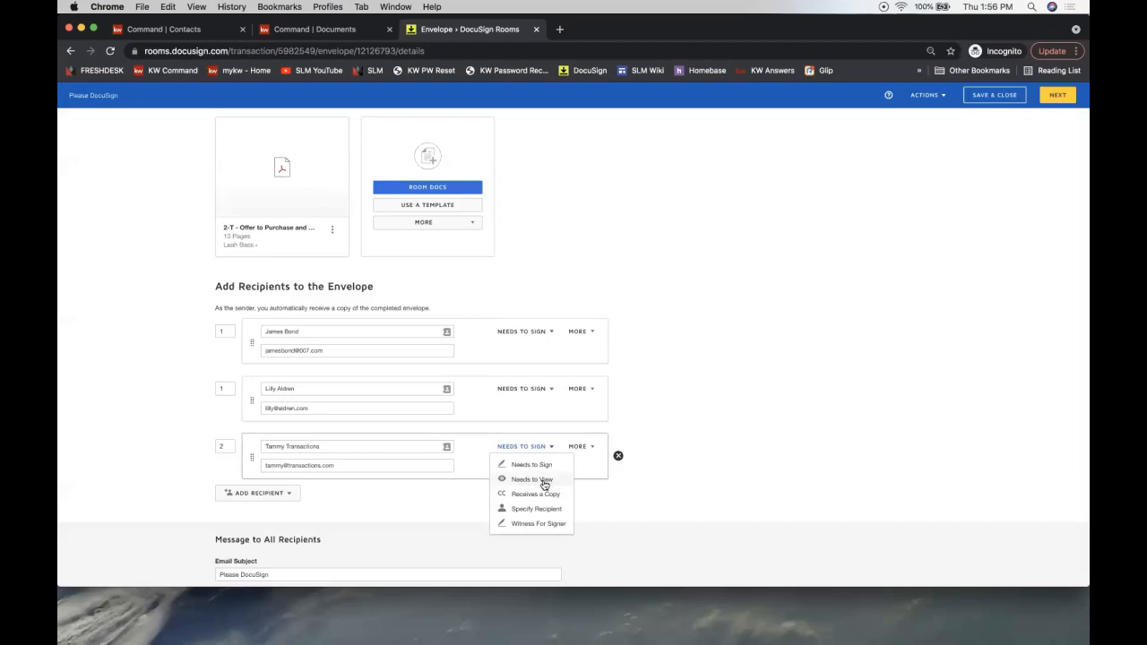
pyautogui.click(530, 496)
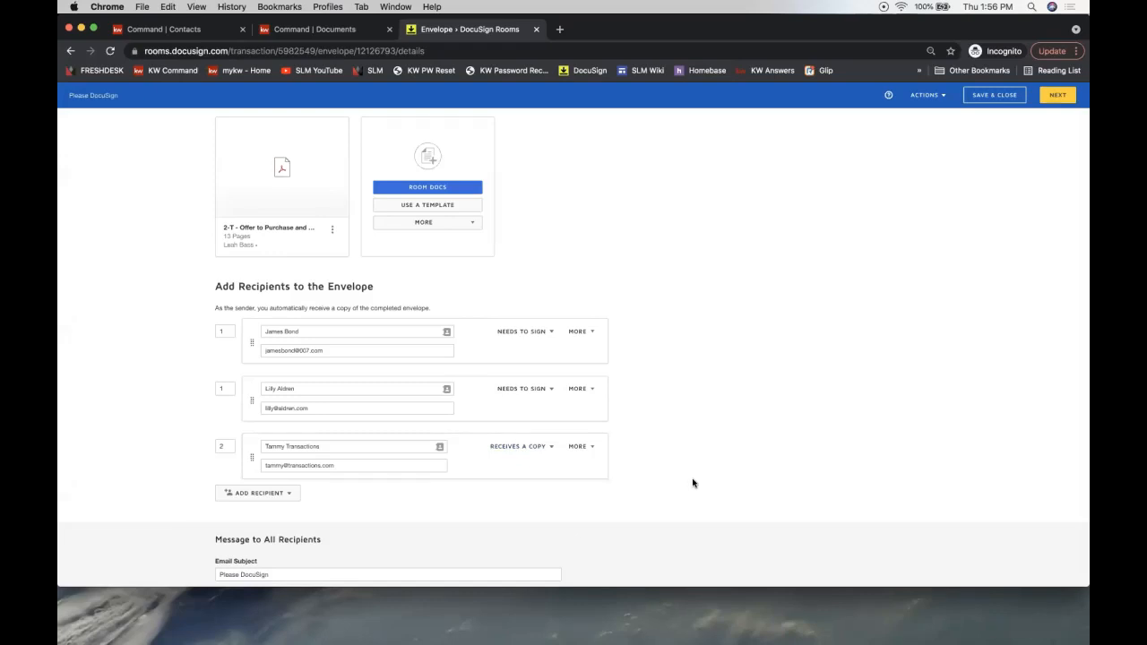
# - Confirm signing order 1 for both signers and 2 for the copy recipient, then proceed to Add Fields
pyautogui.click(224, 388)
pyautogui.click(224, 446)
pyautogui.click(222, 389)
pyautogui.click(225, 332)
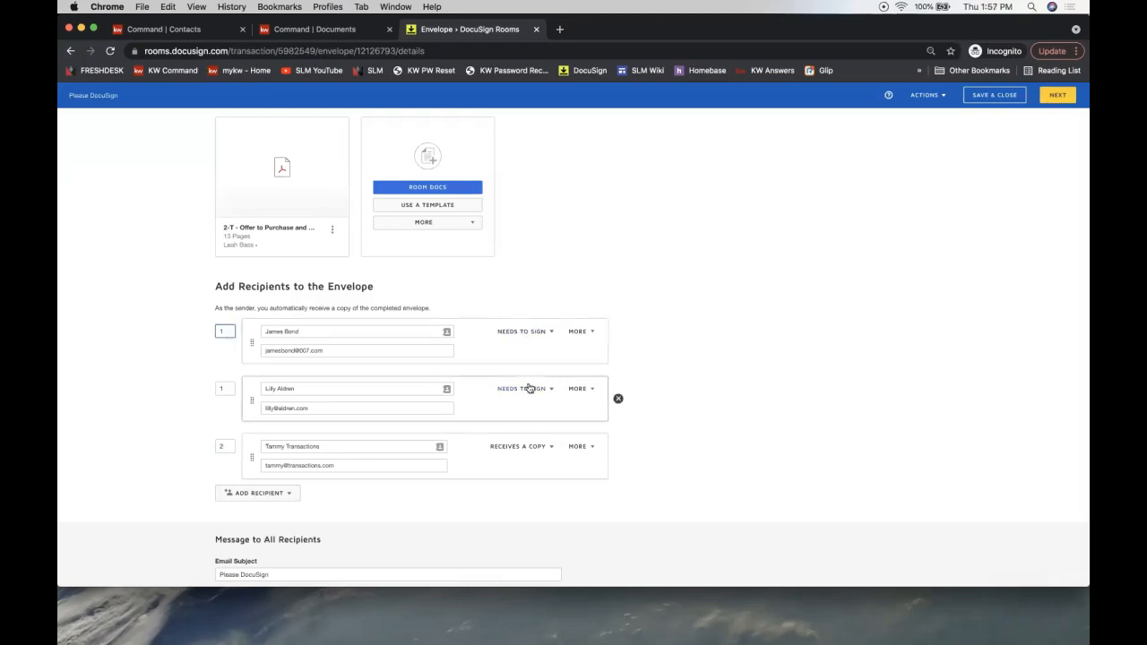
pyautogui.click(225, 447)
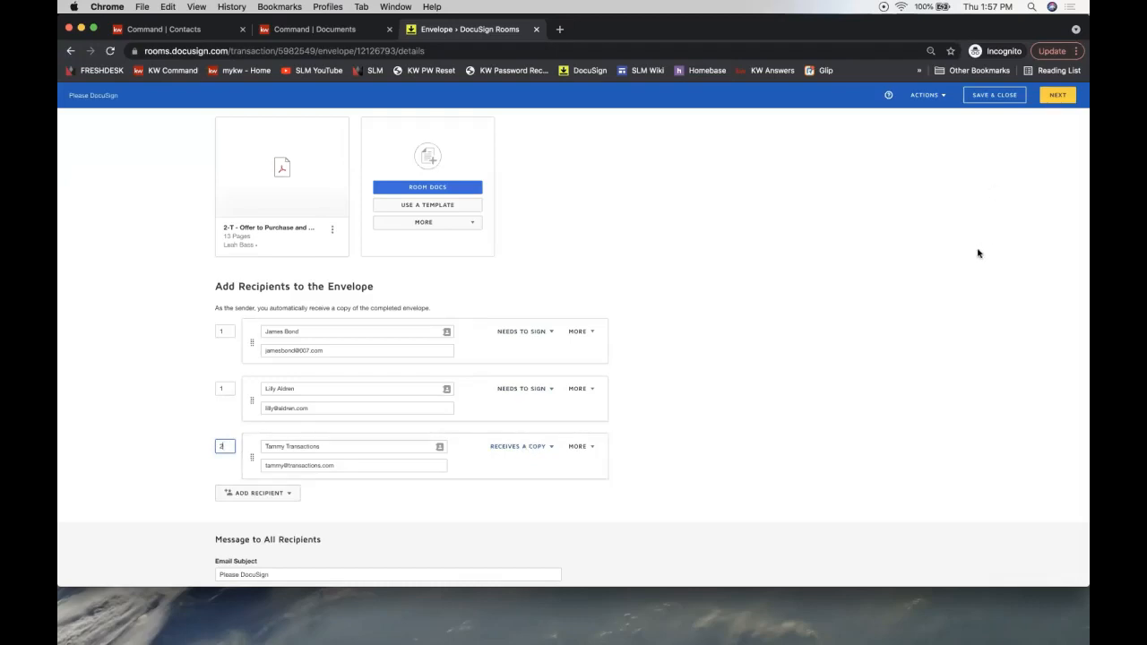
pyautogui.click(812, 341)
pyautogui.click(1057, 95)
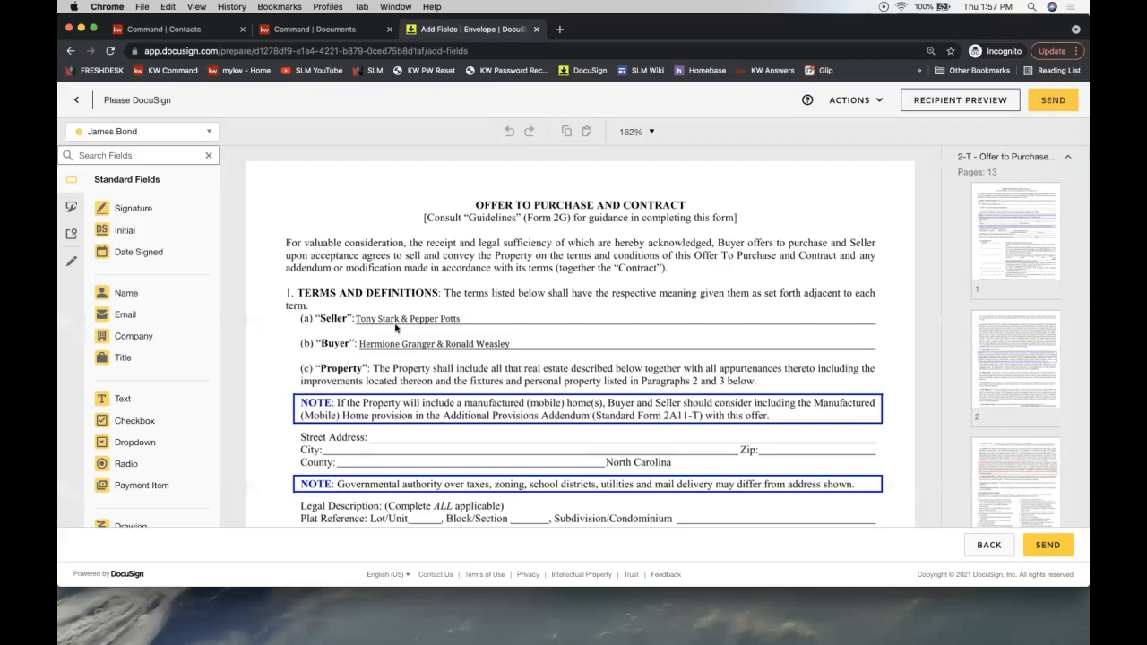
pyautogui.scroll(-5, 454, 443)
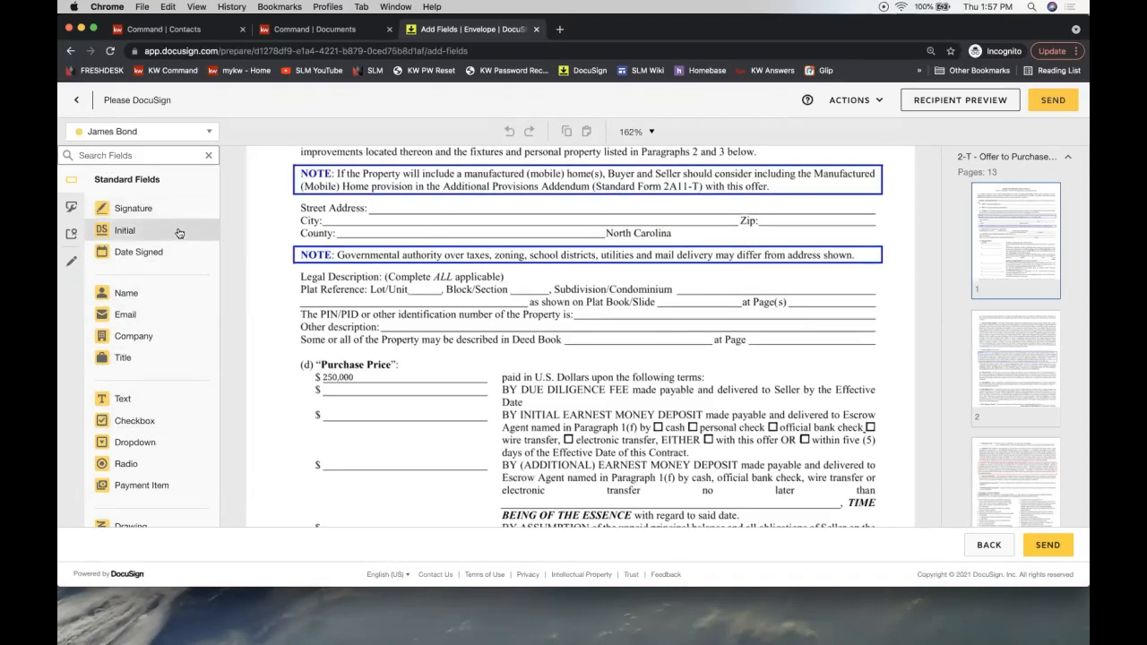
pyautogui.scroll(-5, 468, 329)
pyautogui.scroll(-3, 468, 329)
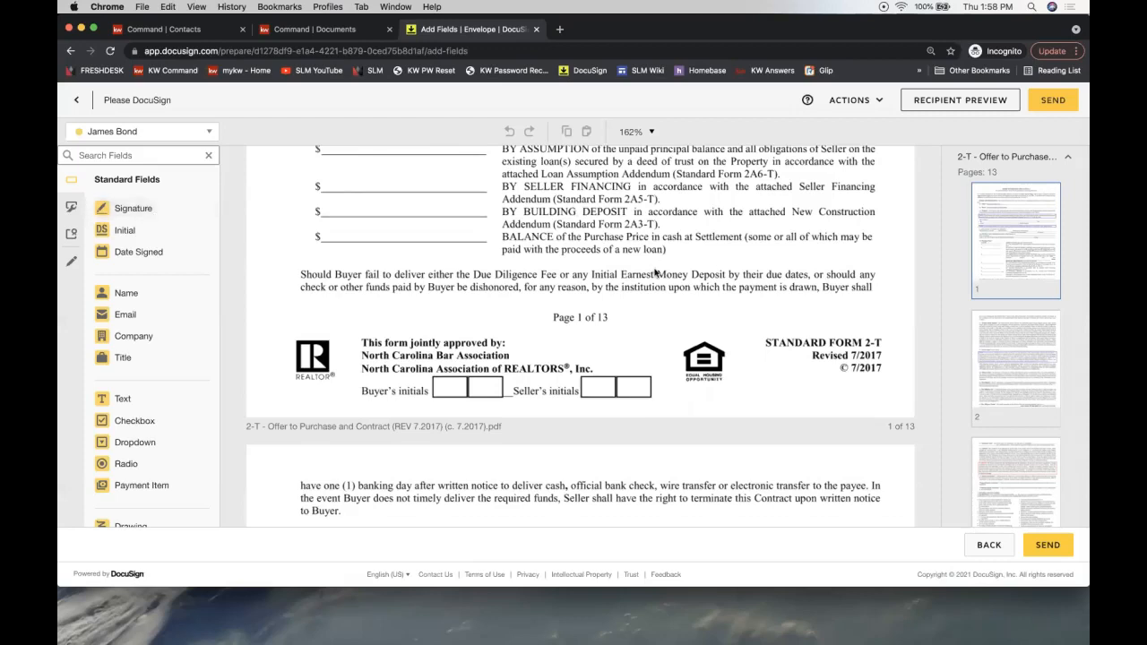
pyautogui.scroll(5, 656, 274)
pyautogui.scroll(-5, 655, 274)
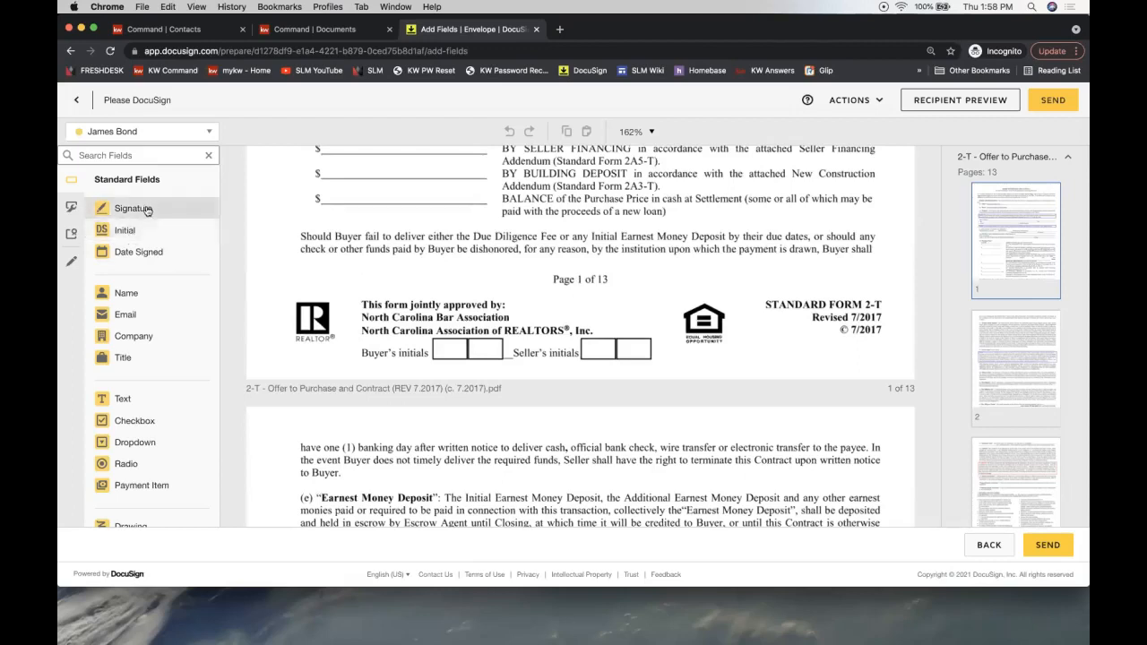
# - Place the second signer's Initial field on page 1's first Seller's initials box
pyautogui.click(105, 134)
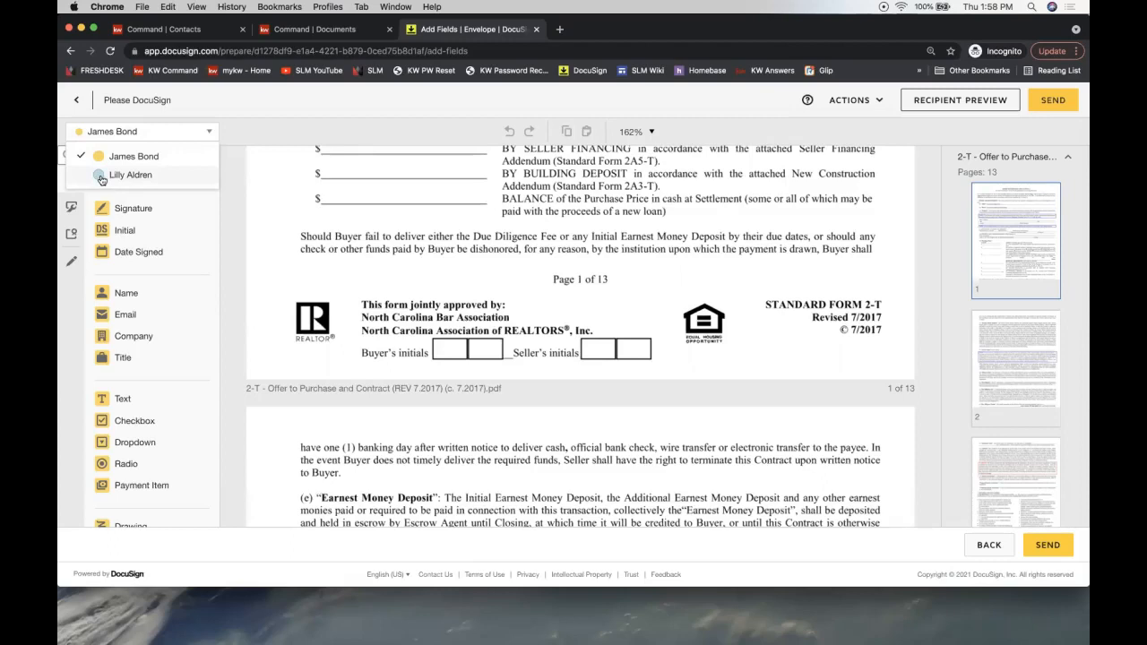
pyautogui.click(101, 177)
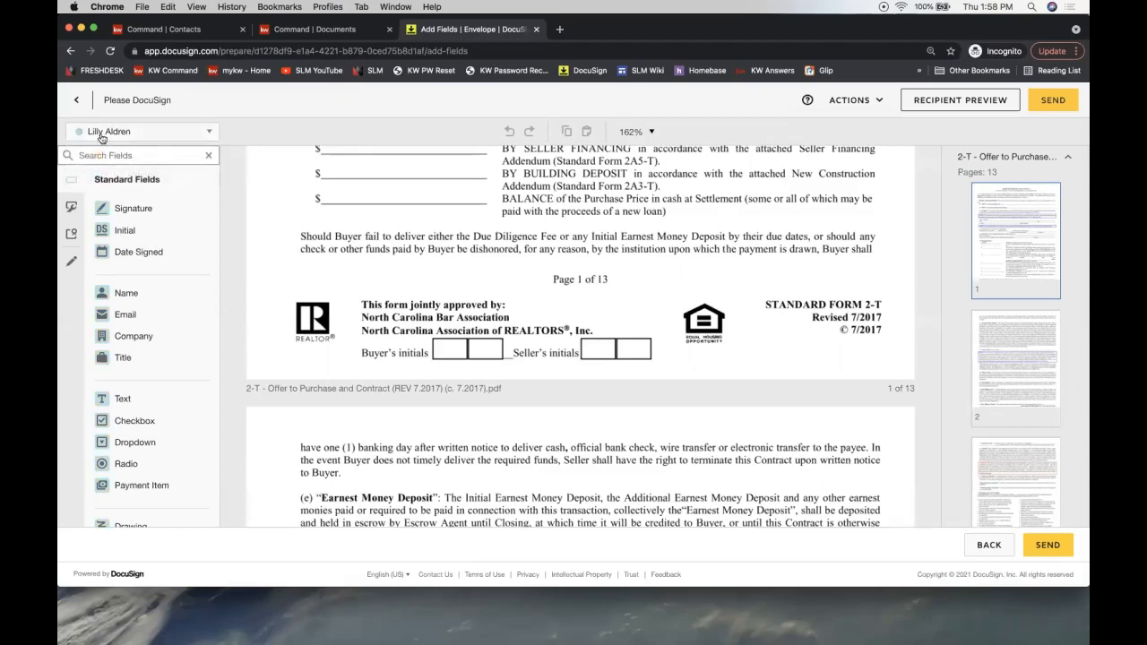
pyautogui.click(108, 133)
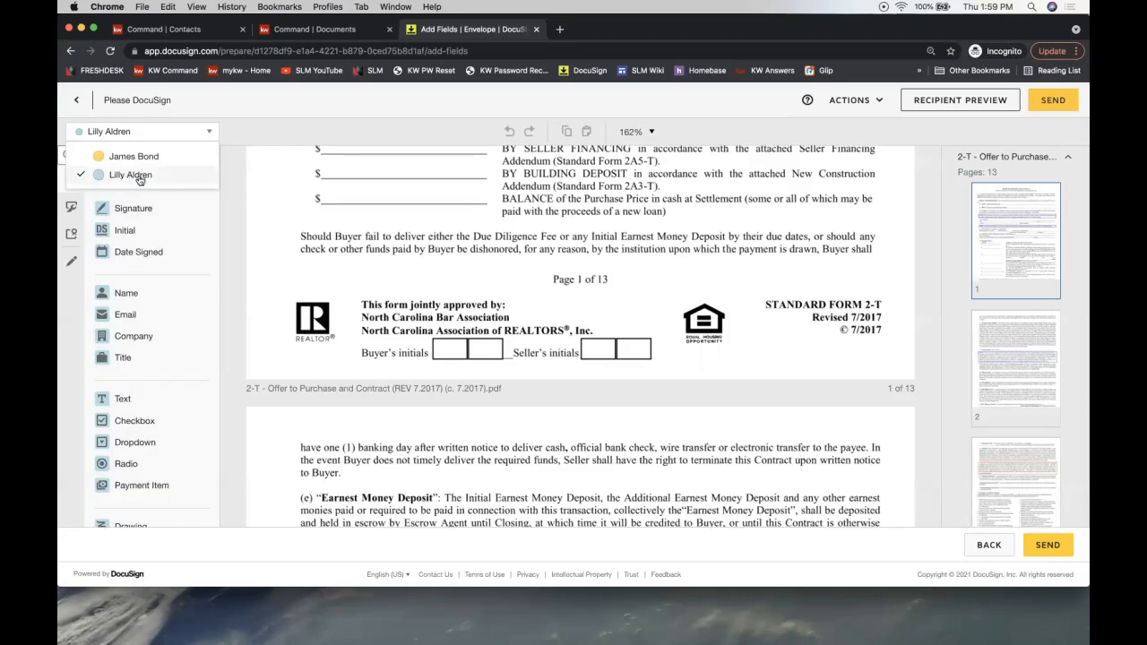
pyautogui.click(199, 109)
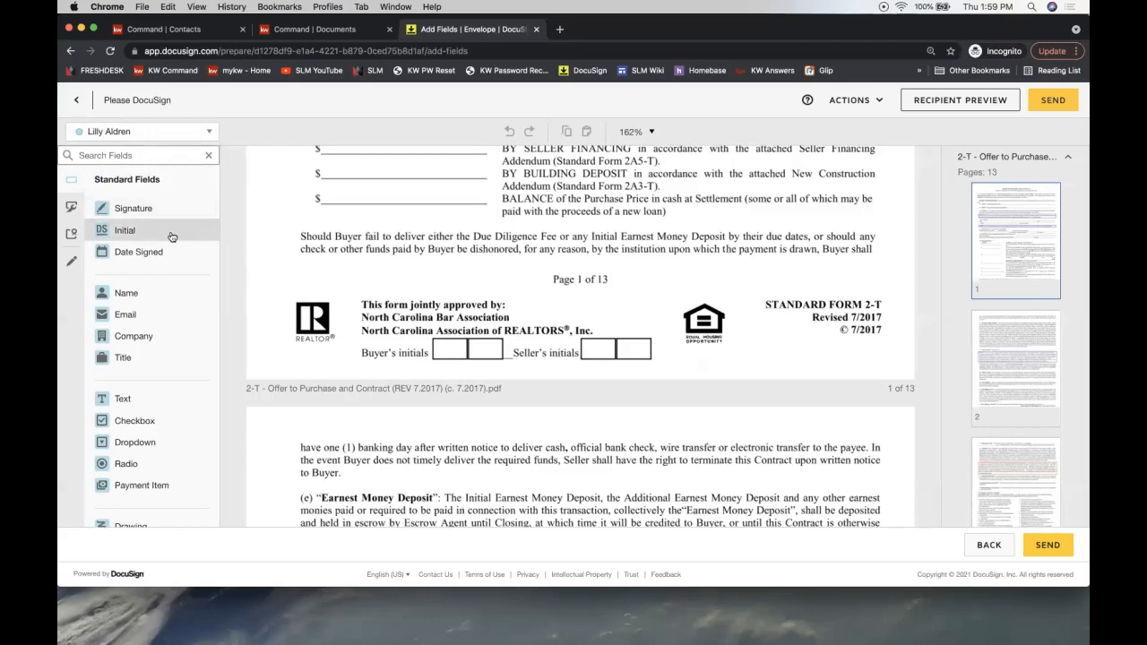
pyautogui.moveTo(112, 234); pyautogui.dragTo(578, 332)
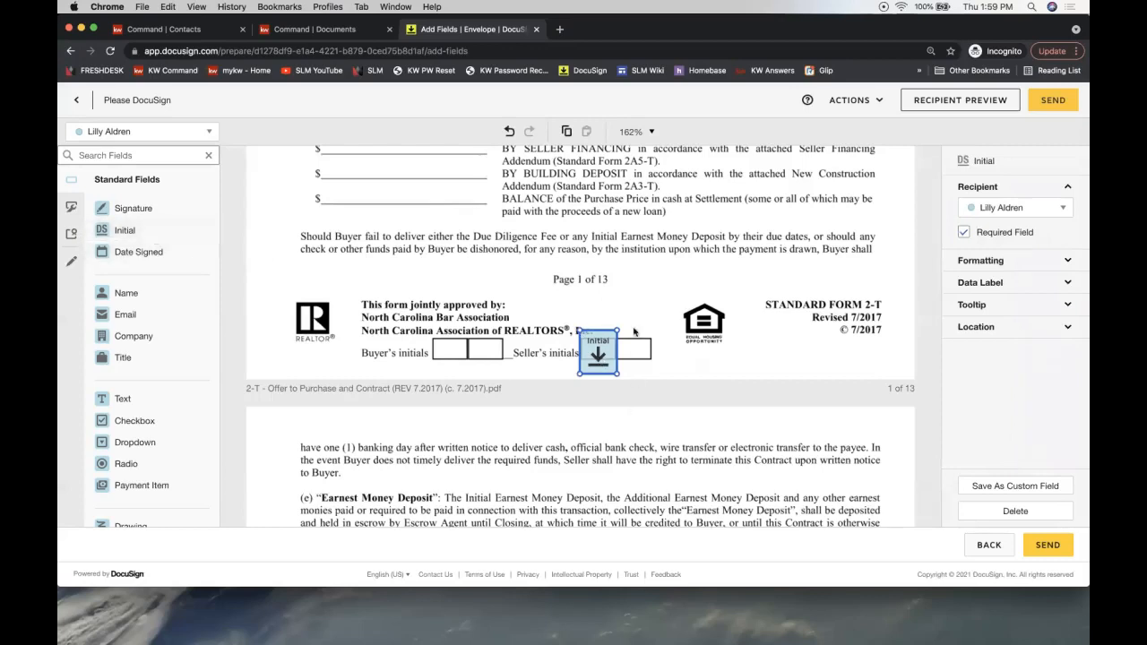
# - Place the first signer's Initial field beside it on page 1
pyautogui.click(115, 134)
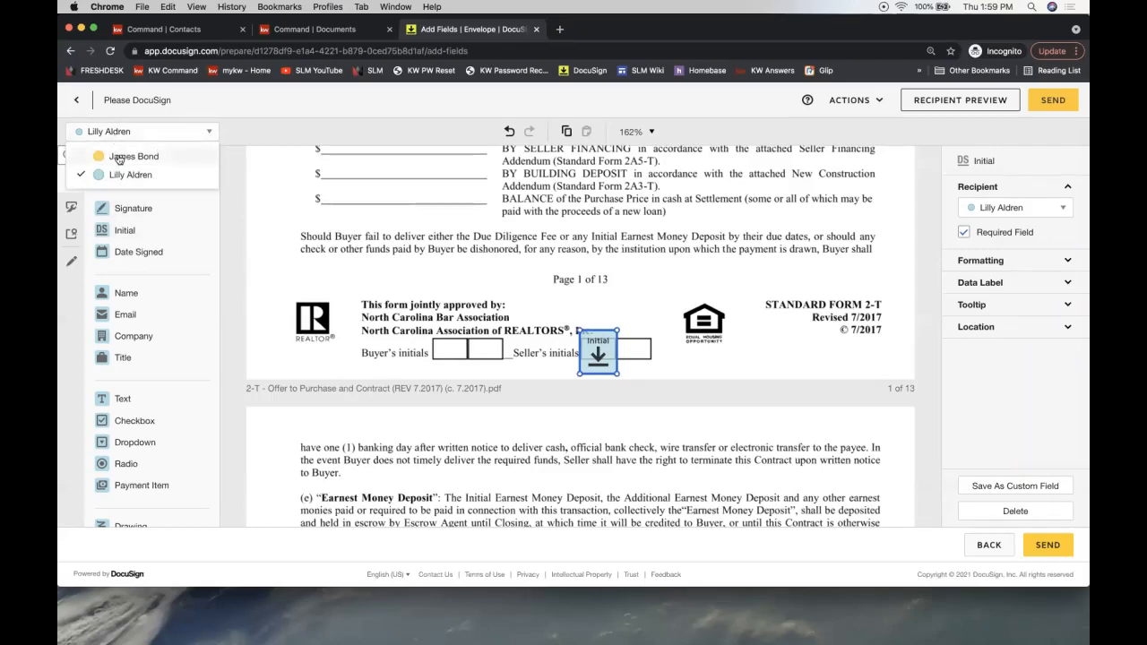
pyautogui.click(119, 157)
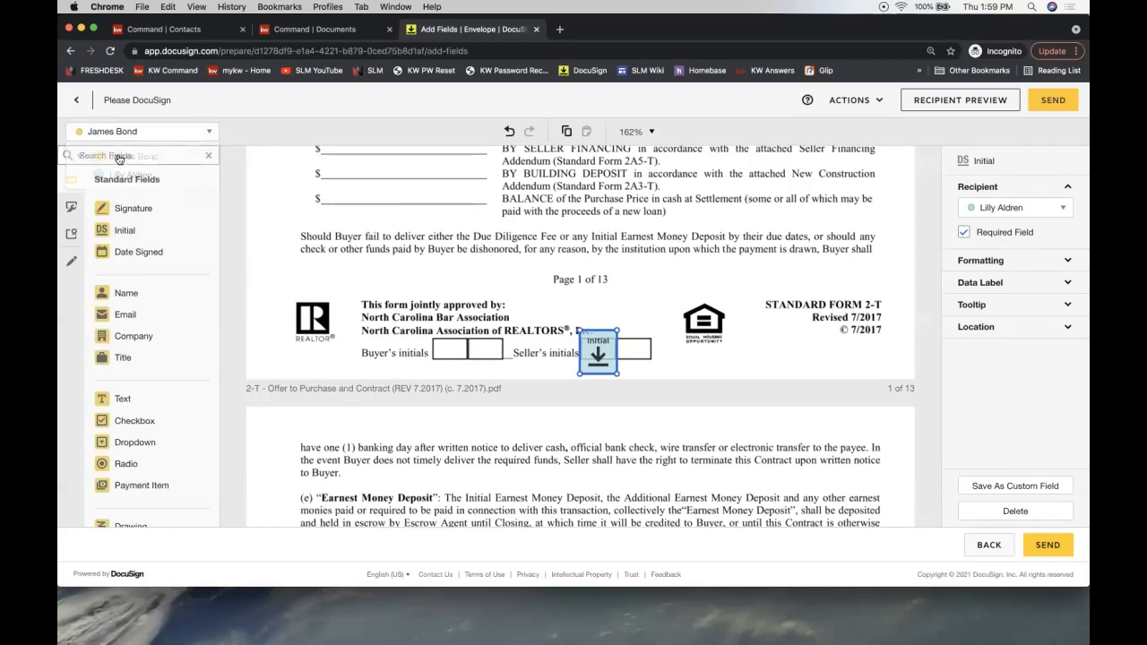
pyautogui.click(131, 233)
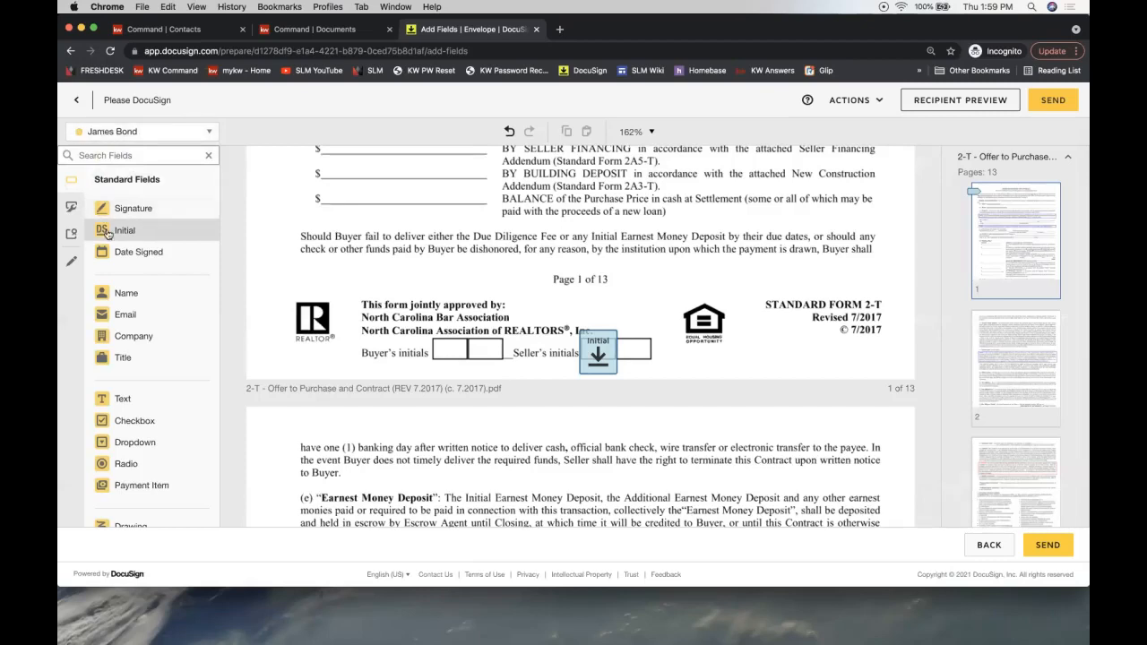
pyautogui.moveTo(131, 234); pyautogui.dragTo(618, 331)
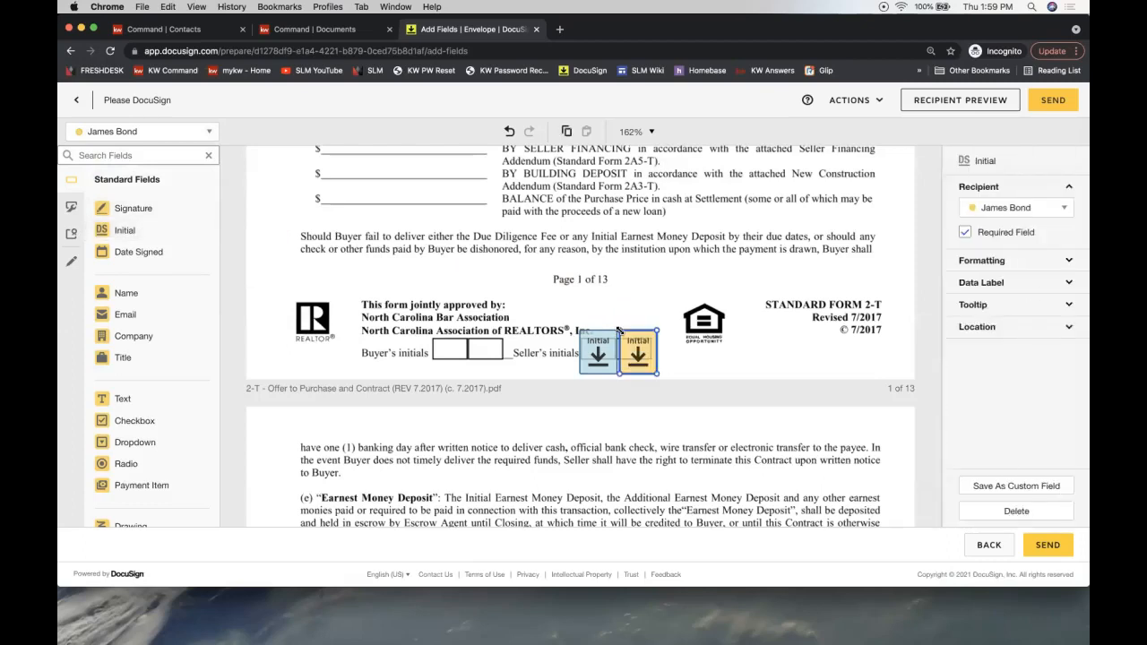
pyautogui.click(557, 251)
# - Add second- and first-signer Initial fields on page 2's Seller's Initials boxes and select both
pyautogui.scroll(-10, 556, 250)
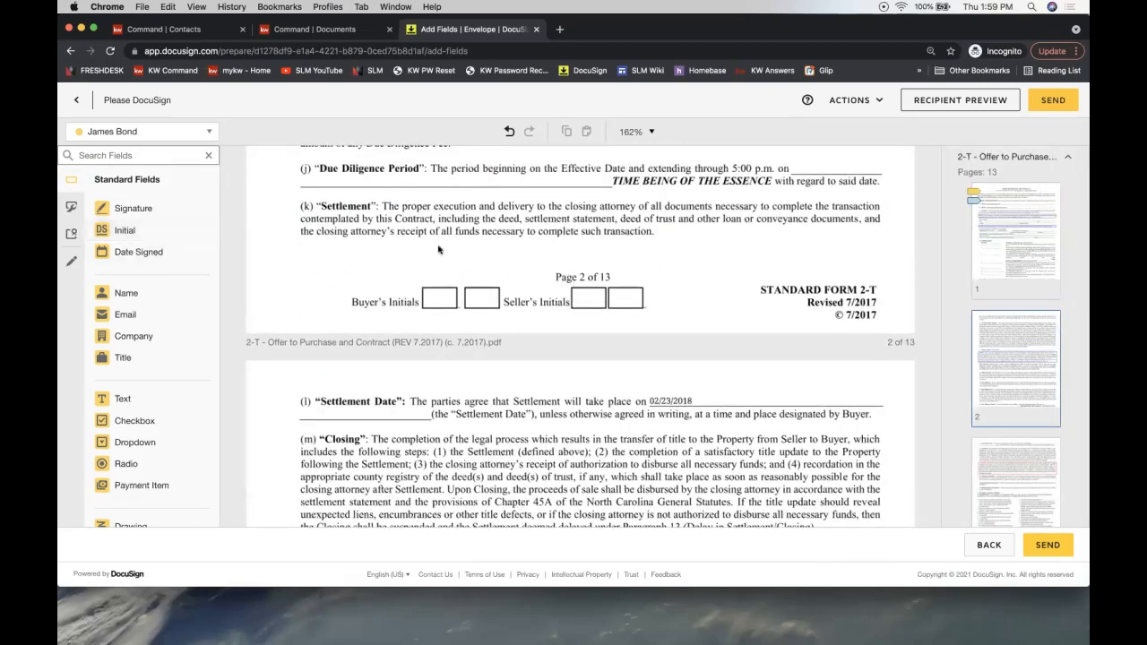
pyautogui.click(184, 132)
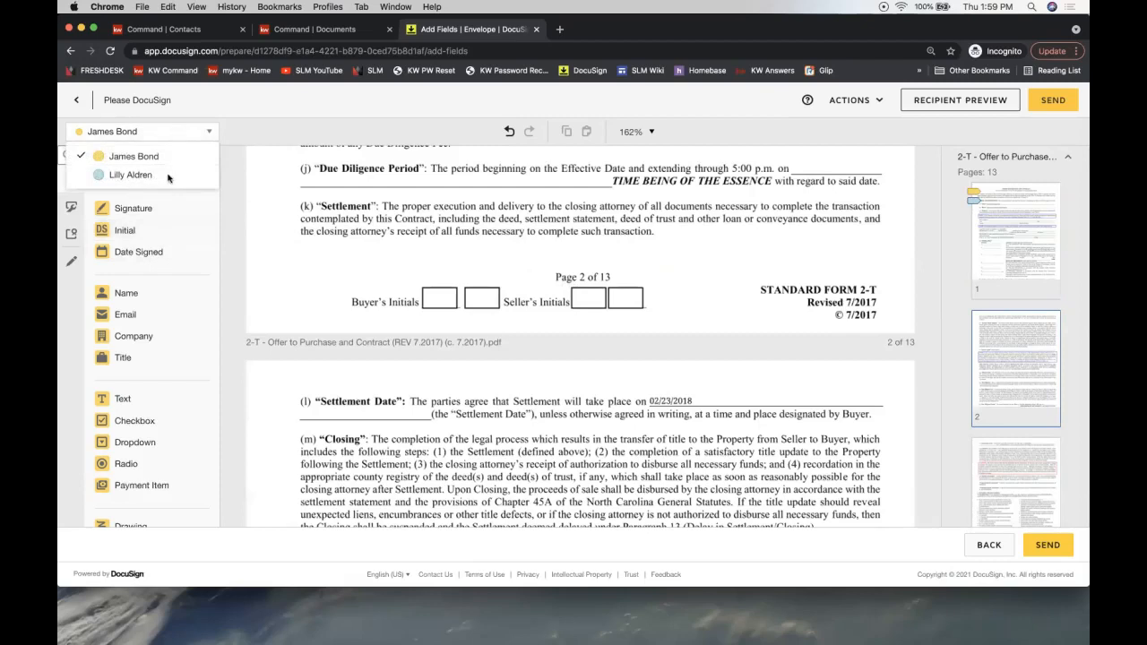
pyautogui.click(167, 178)
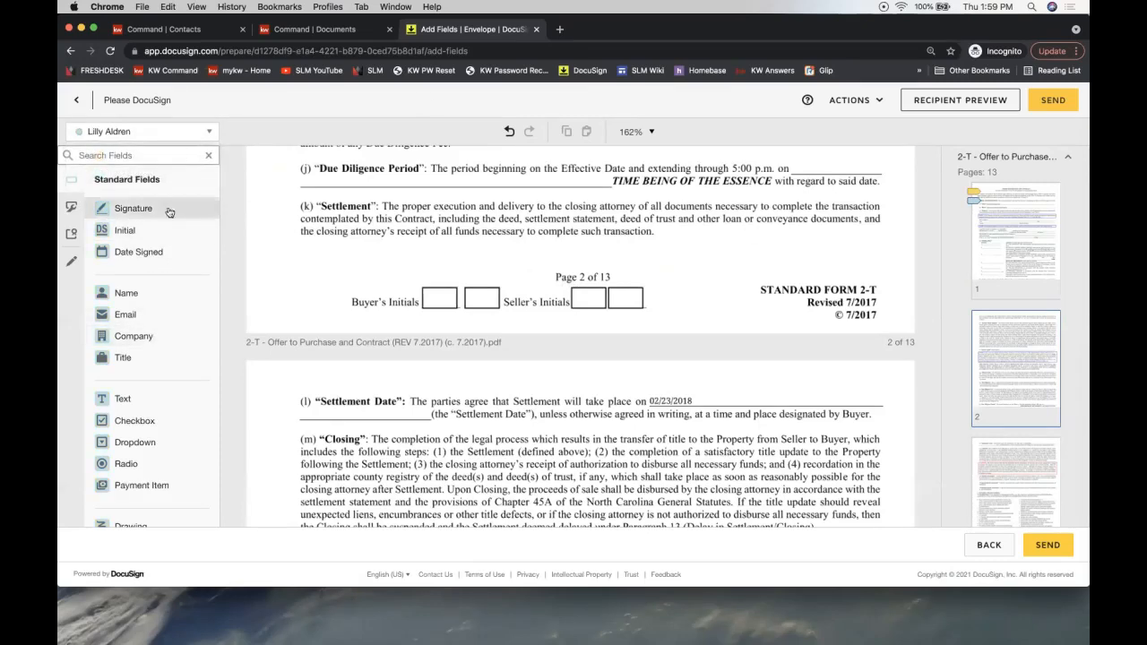
pyautogui.moveTo(149, 231); pyautogui.dragTo(569, 281)
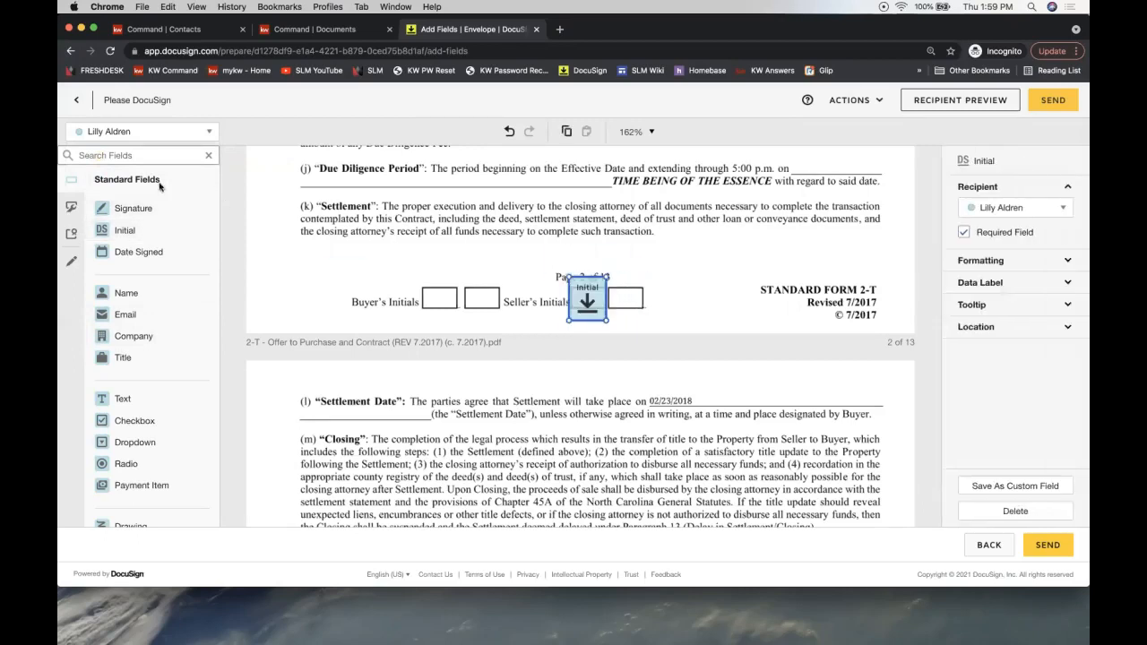
pyautogui.click(148, 132)
pyautogui.click(151, 162)
pyautogui.moveTo(123, 231); pyautogui.dragTo(609, 279)
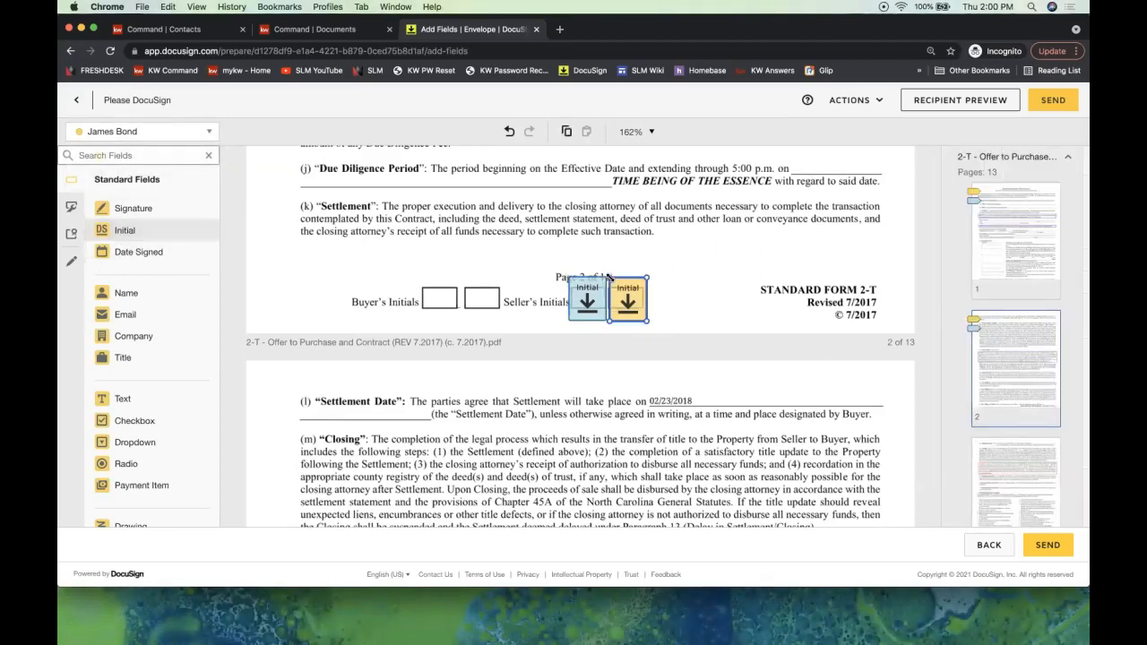
pyautogui.click(642, 262)
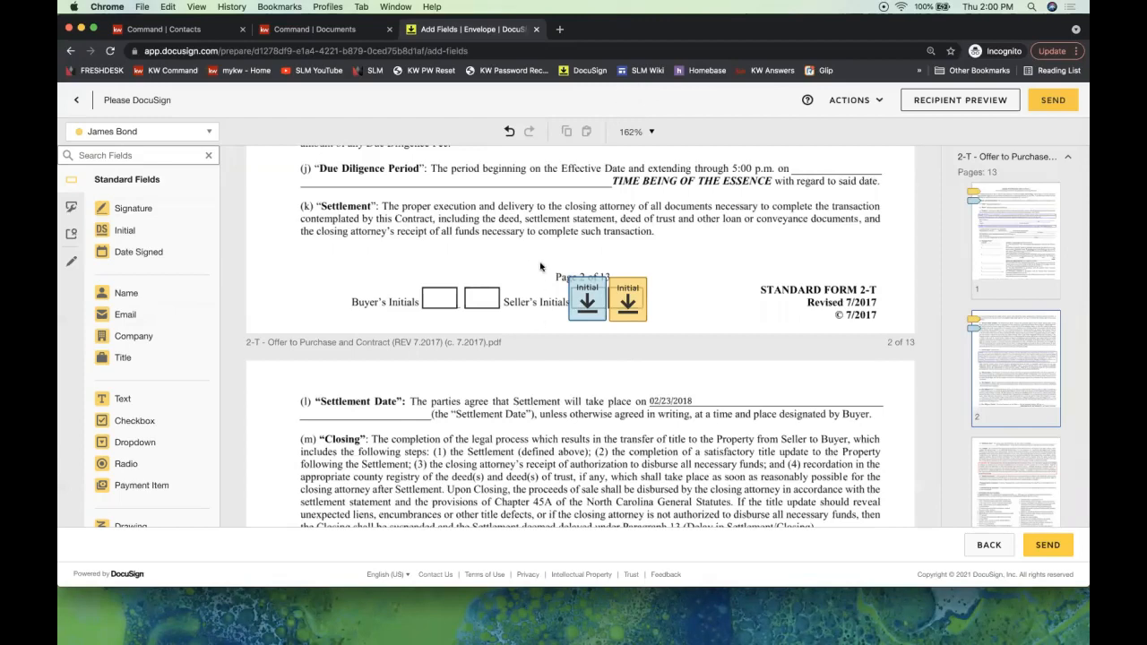
pyautogui.moveTo(531, 254); pyautogui.dragTo(680, 336)
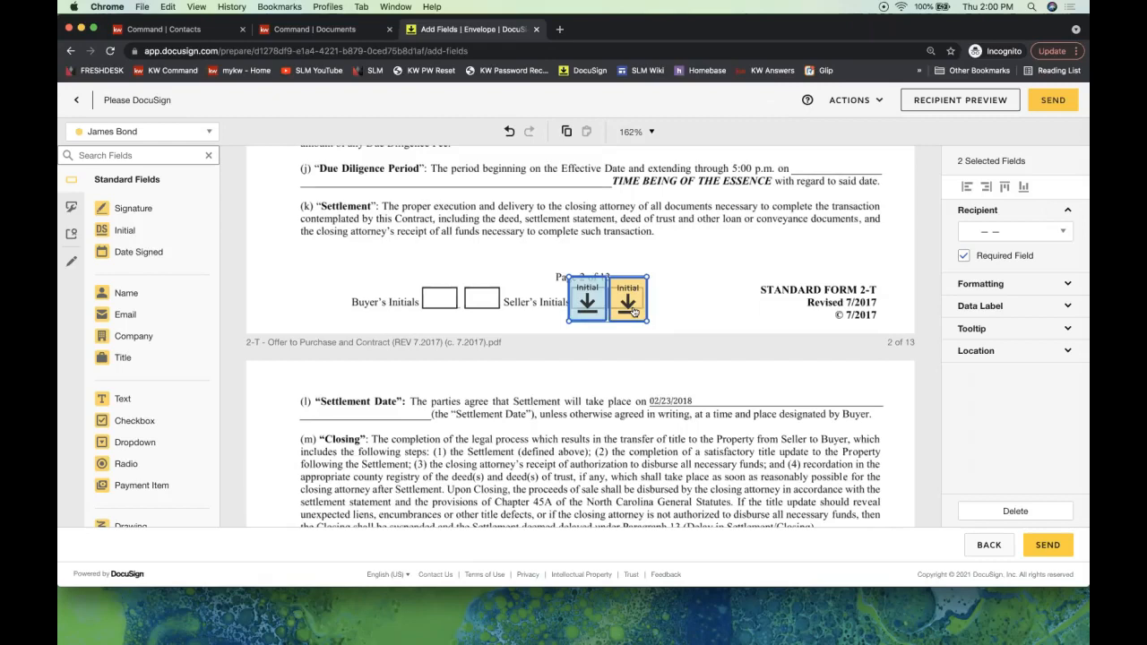
# - Copy the two selected page 2 Initial fields with Cmd+C
pyautogui.press('cmd+c')
# - Paste the copied Initial field pair onto the following pages several times
pyautogui.scroll(-15, 606, 410)
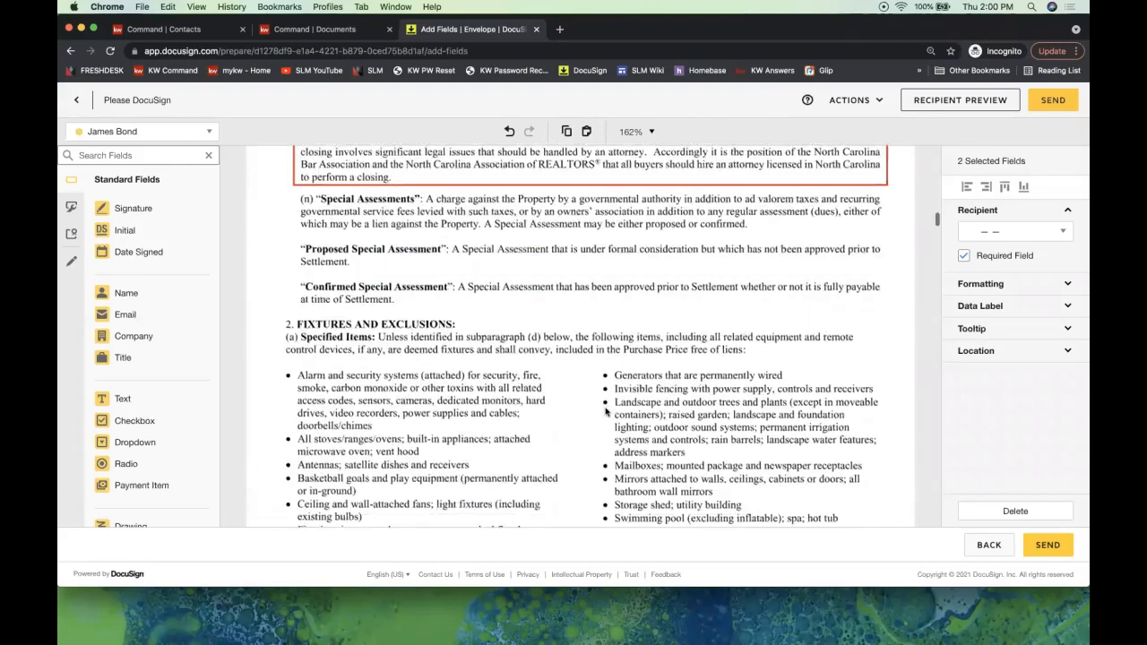
pyautogui.click(583, 288)
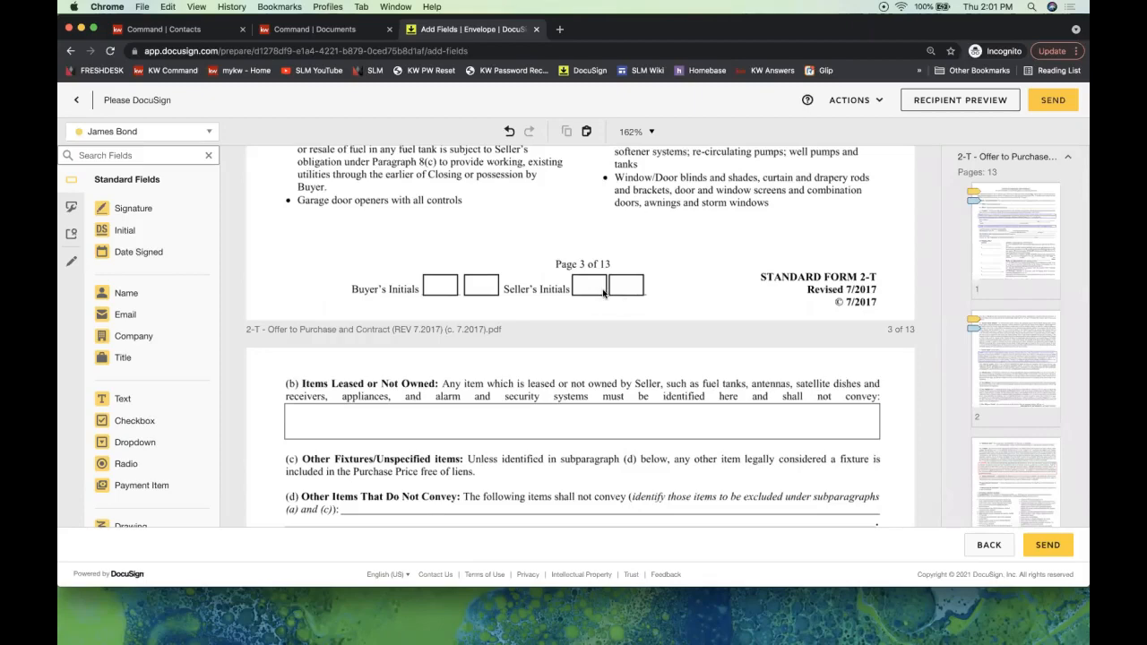
pyautogui.press('super+v')
pyautogui.click(603, 292)
pyautogui.press('super+v')
pyautogui.scroll(5, 637, 281)
pyautogui.scroll(10, 637, 282)
pyautogui.moveTo(538, 278); pyautogui.dragTo(686, 344)
pyautogui.scroll(-10, 683, 356)
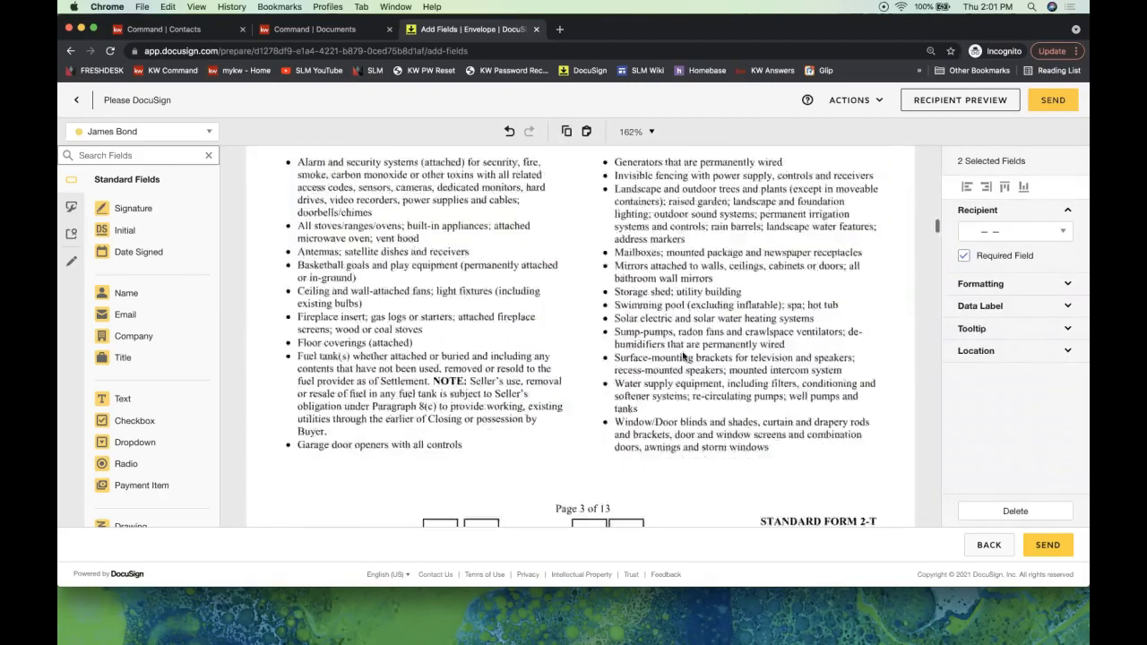
pyautogui.click(592, 288)
pyautogui.press('super+v')
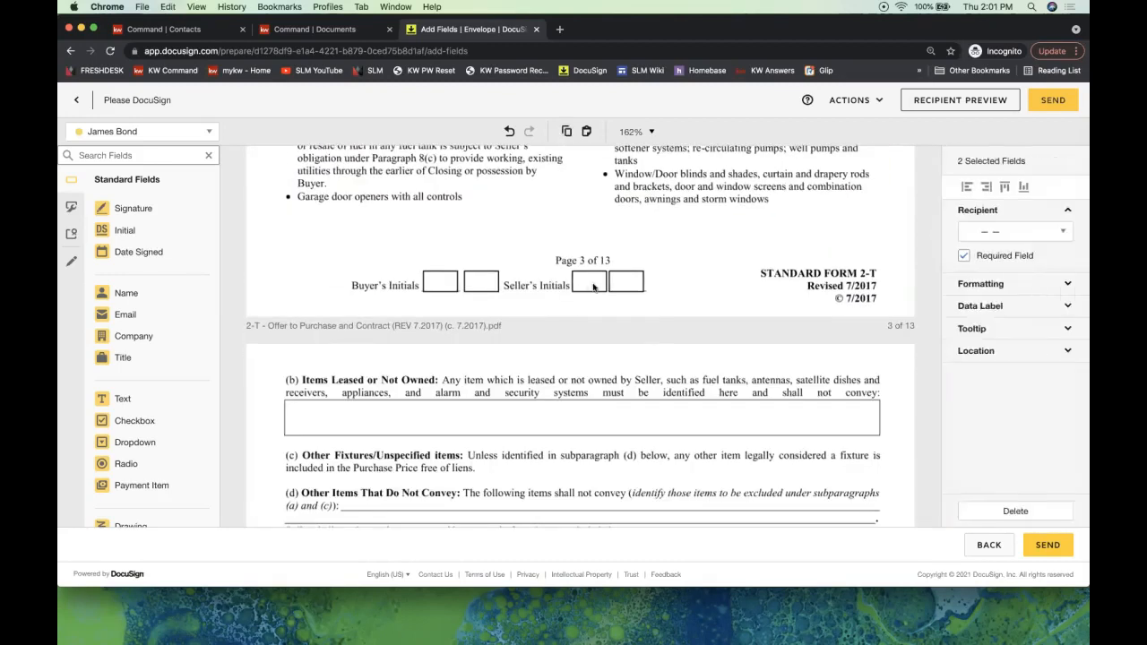
pyautogui.click(641, 286)
pyautogui.press('super+v')
pyautogui.click(603, 274)
# - Move the Initial pair up on page 4 and delete the extra blue and yellow Initial fields
pyautogui.scroll(-15, 664, 305)
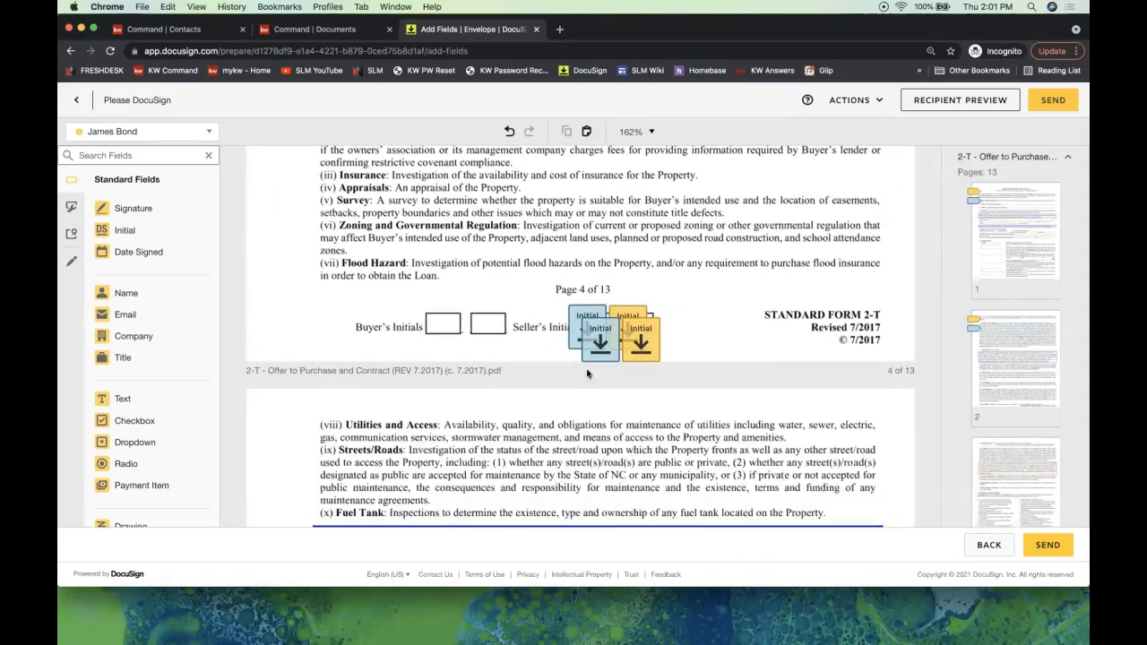
pyautogui.scroll(10, 615, 351)
pyautogui.scroll(-10, 618, 351)
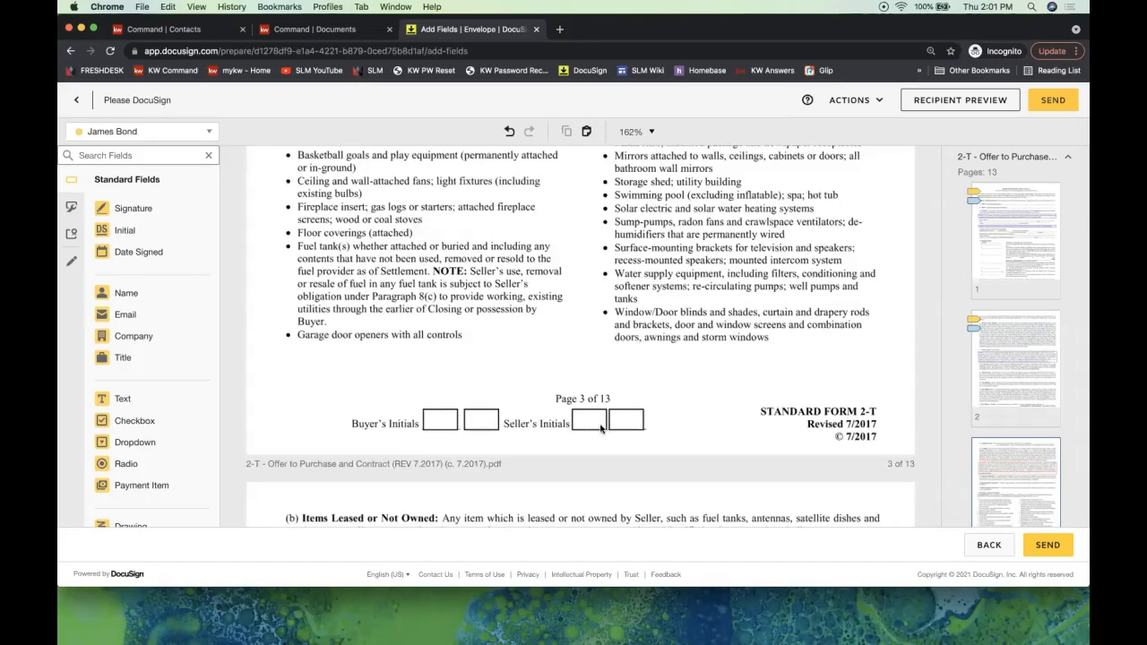
pyautogui.scroll(-10, 600, 429)
pyautogui.click(592, 364)
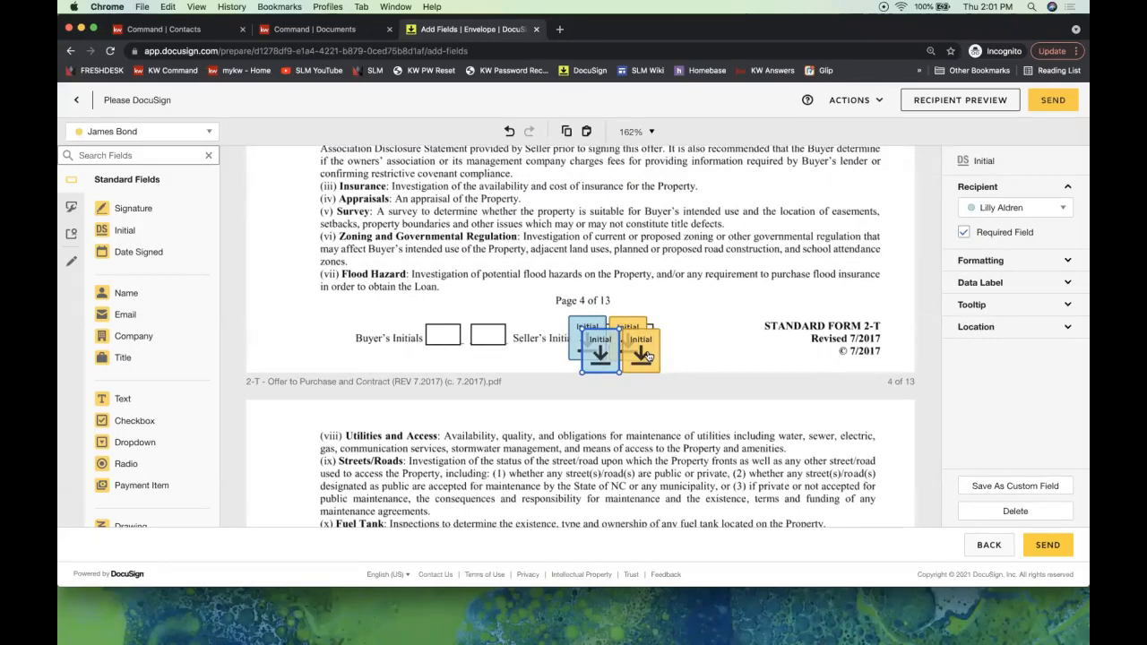
pyautogui.keyDown('shift'); pyautogui.click(649, 356); pyautogui.keyUp('shift')
pyautogui.moveTo(647, 355); pyautogui.dragTo(627, 260)
pyautogui.keyDown('shift'); pyautogui.click(587, 349); pyautogui.keyUp('shift')
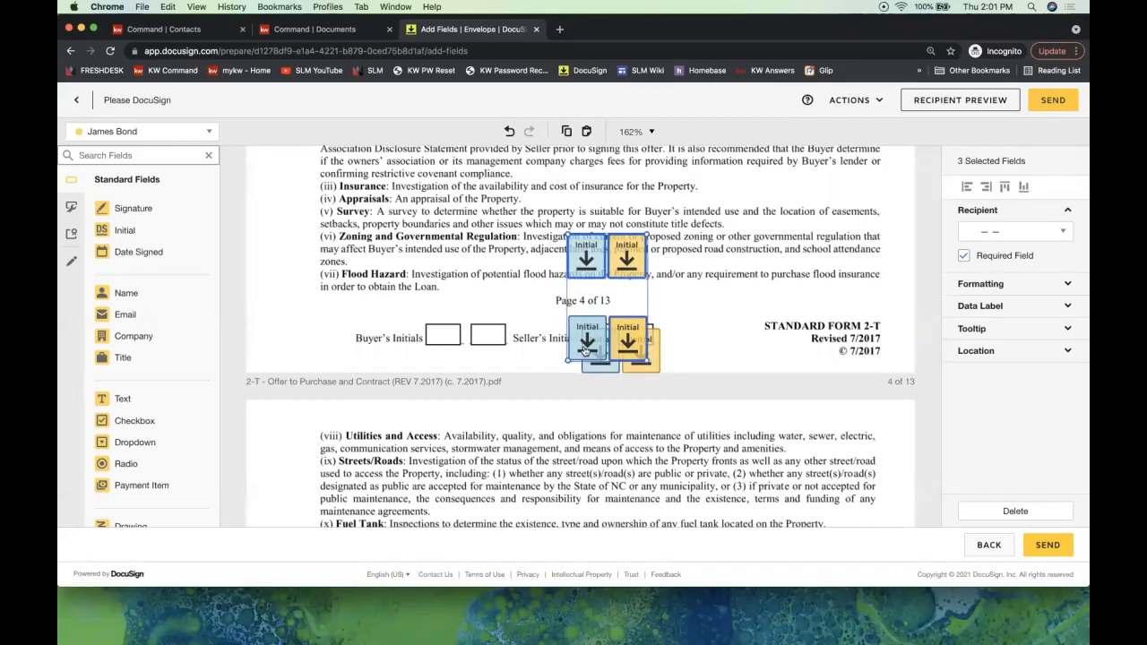
pyautogui.click(589, 352)
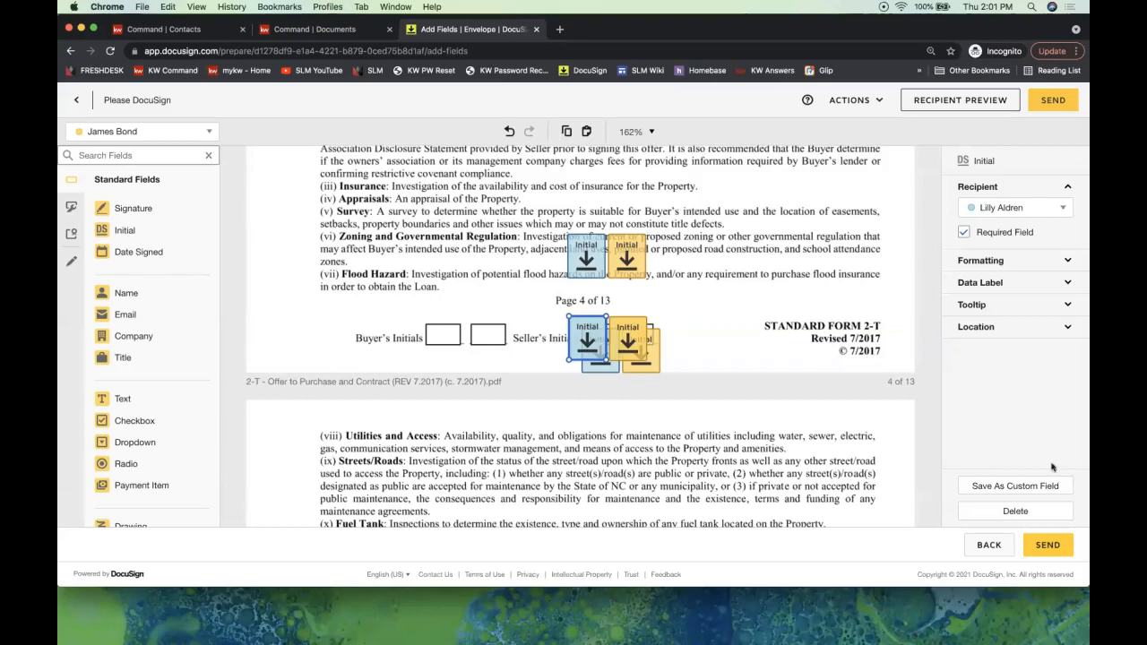
pyautogui.click(996, 512)
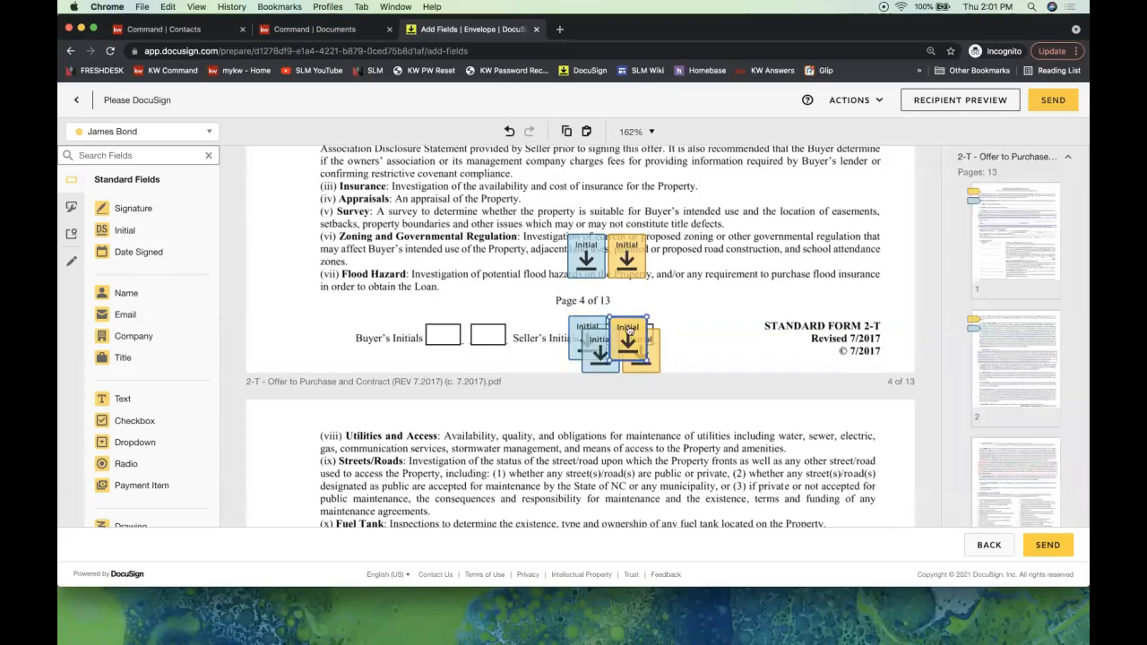
pyautogui.click(1017, 509)
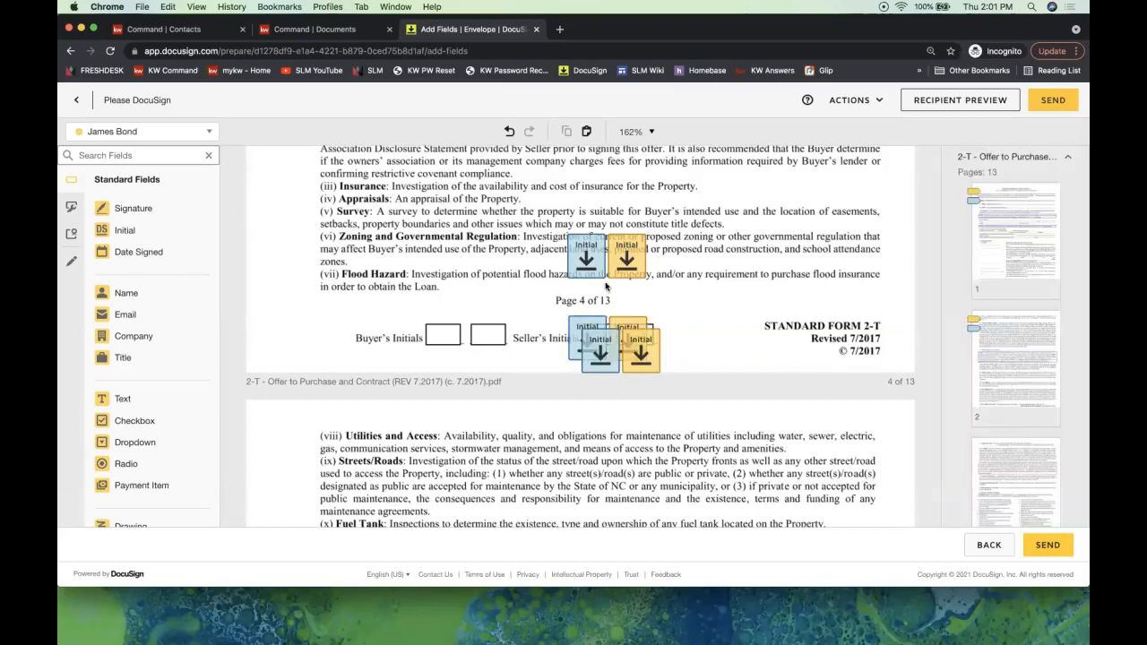
# - Delete the duplicate pair near the zoning paragraph and align the remaining two on page 4's Seller's Initials boxes
pyautogui.moveTo(543, 295); pyautogui.dragTo(668, 211)
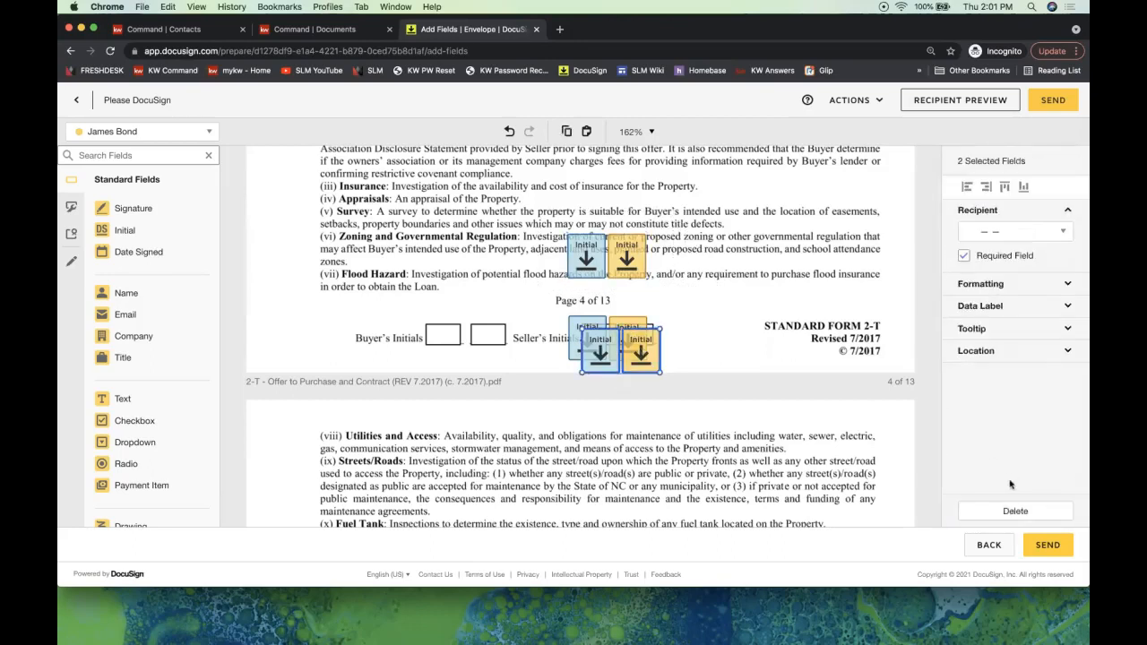
pyautogui.click(1004, 513)
pyautogui.moveTo(549, 302); pyautogui.dragTo(690, 372)
pyautogui.moveTo(620, 341); pyautogui.dragTo(637, 342)
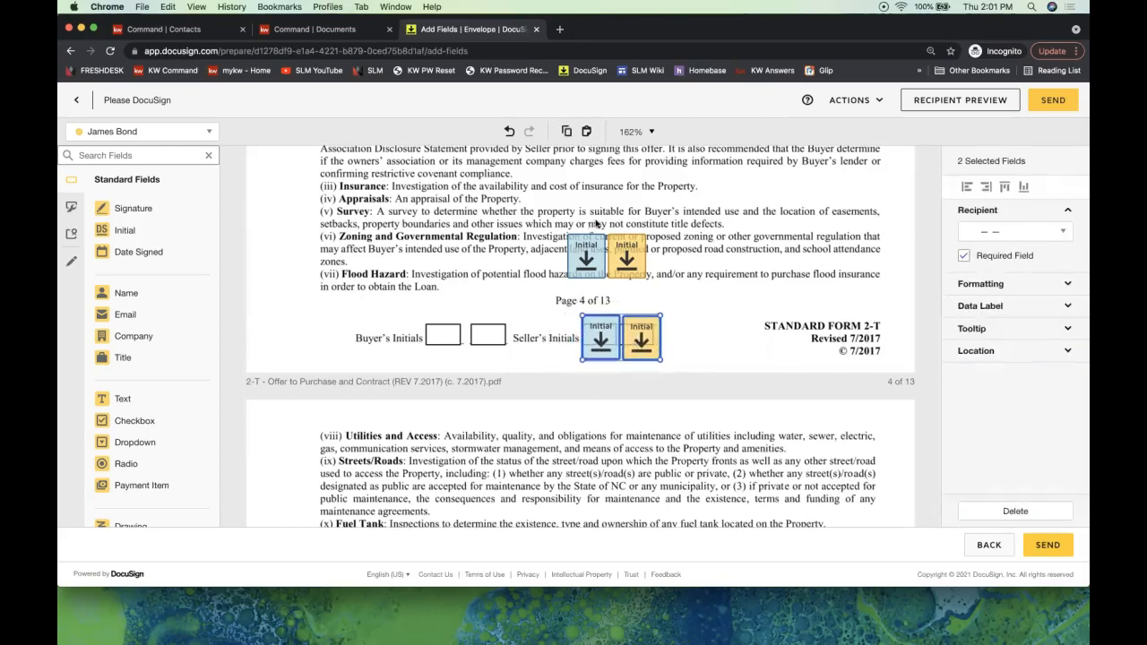
pyautogui.scroll(-10, 703, 298)
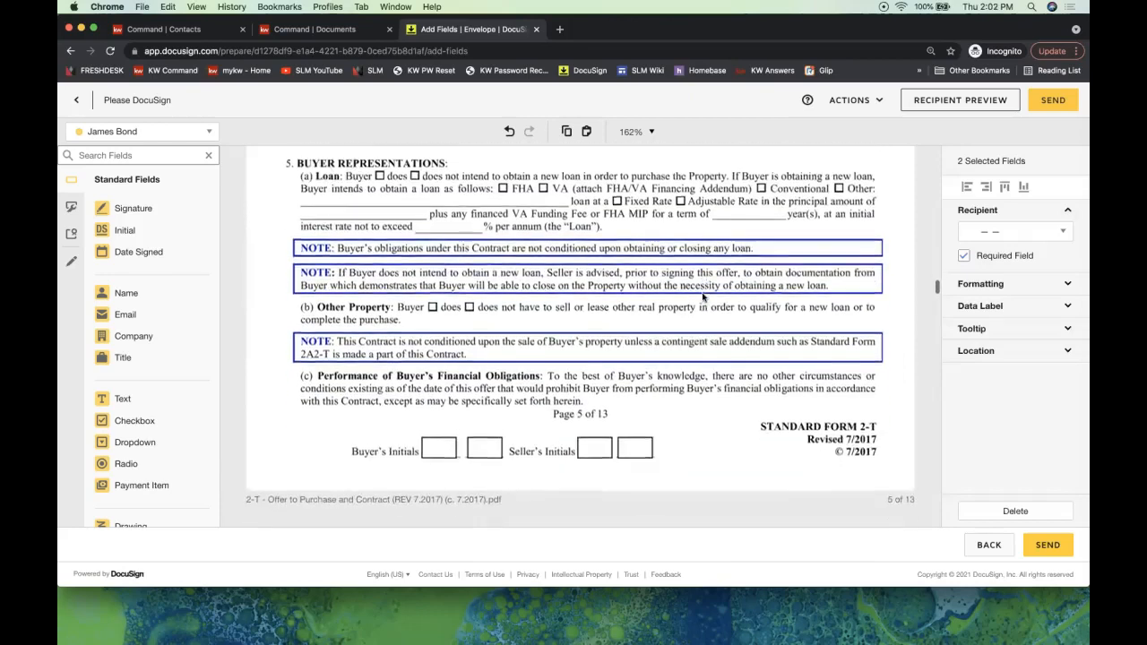
# - Paste the two seller Initial fields onto page 5's Seller's Initials boxes
pyautogui.click(691, 334)
pyautogui.press('super+v')
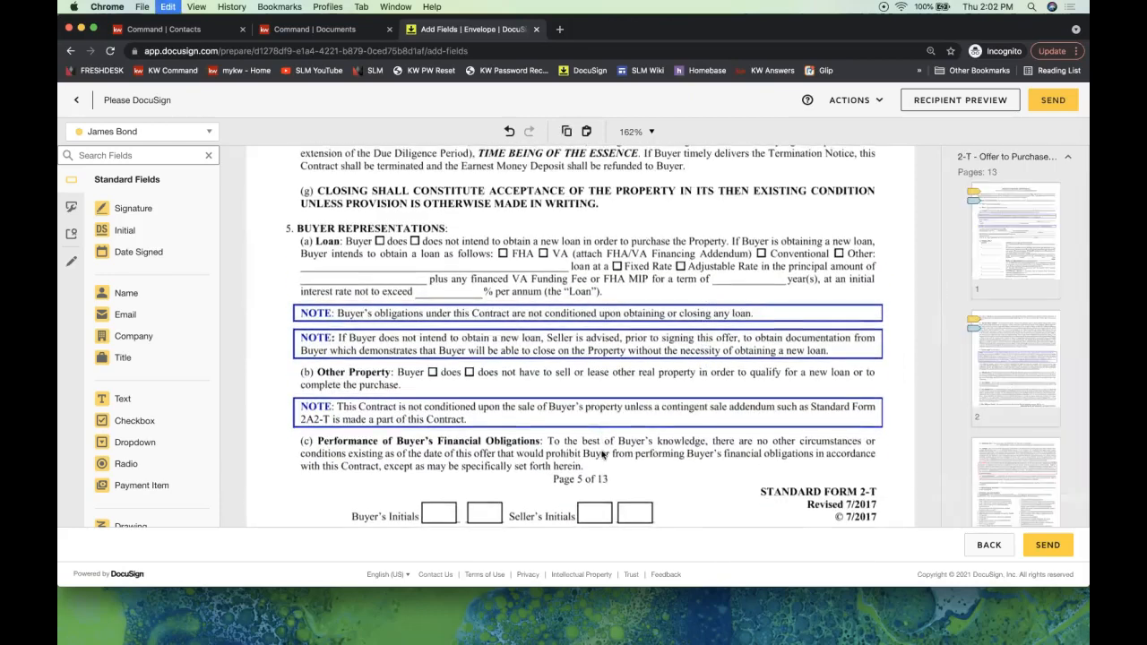
pyautogui.scroll(-2, 656, 431)
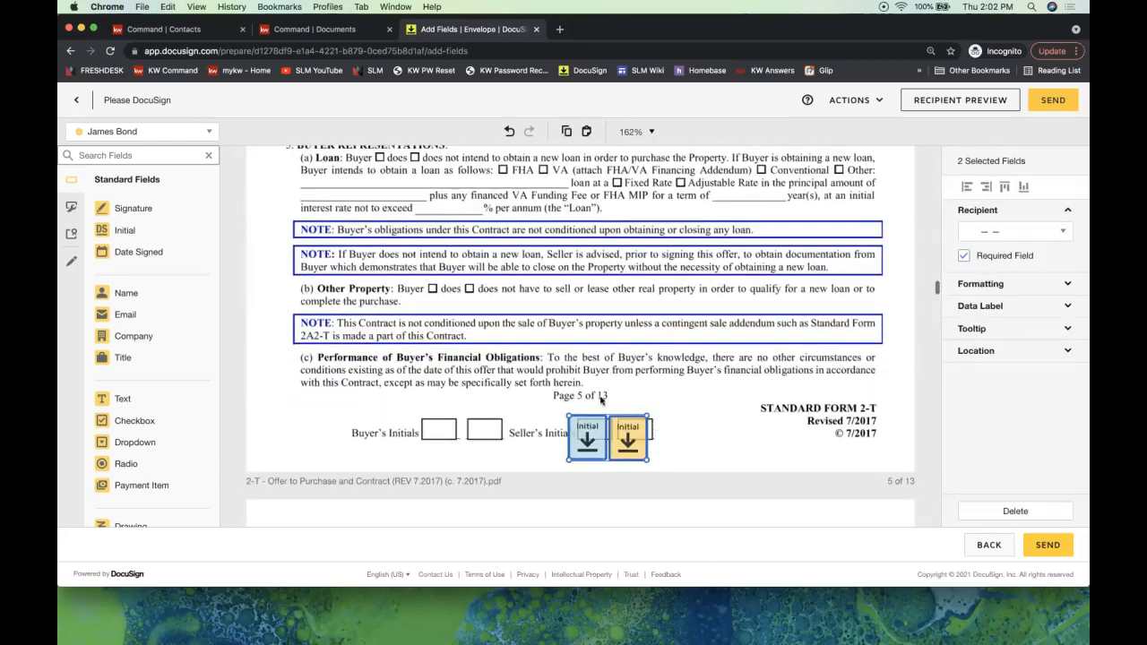
pyautogui.scroll(-4, 617, 408)
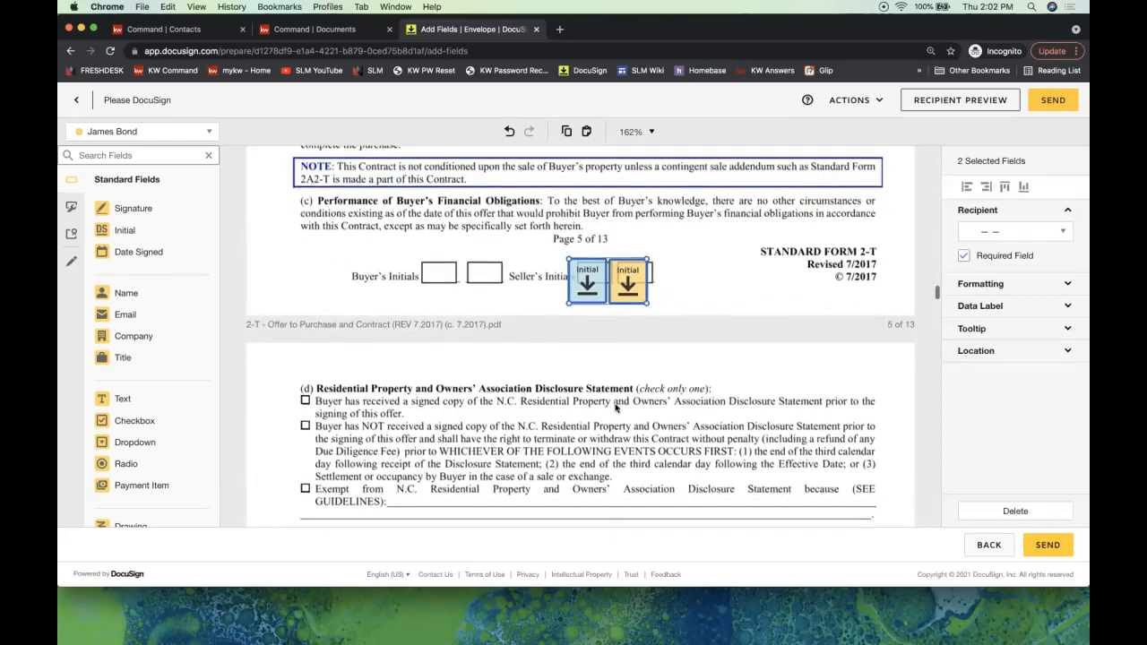
pyautogui.scroll(5, 609, 440)
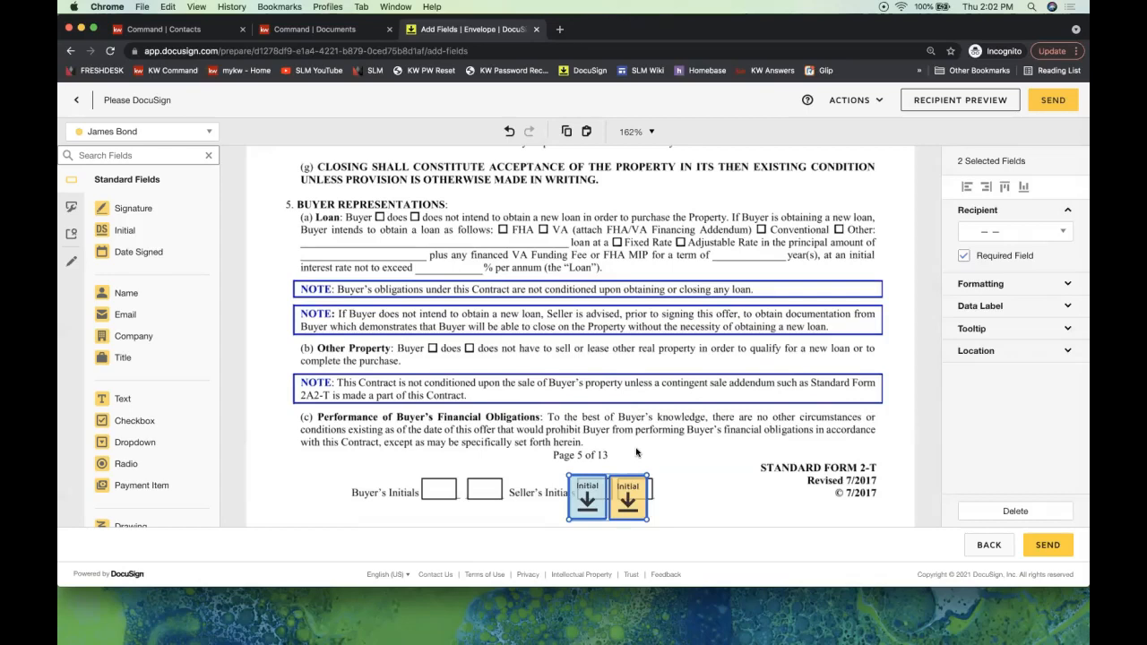
pyautogui.scroll(1, 636, 453)
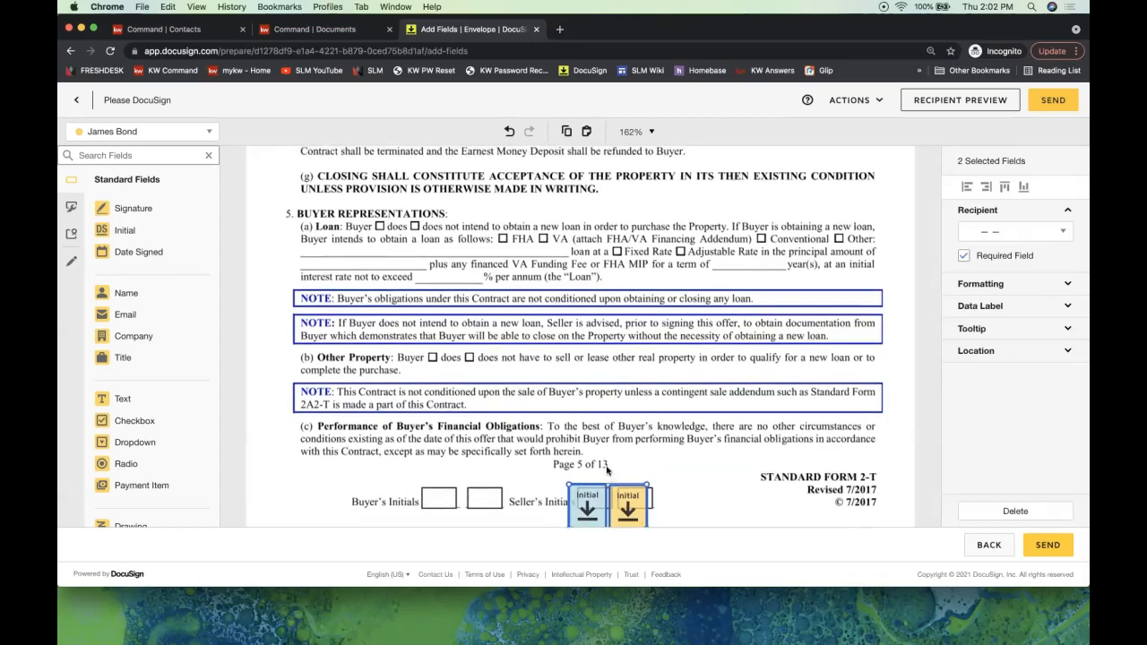
# - Paste the same Initial pair onto page 6's Seller's Initials boxes
pyautogui.click(607, 469)
pyautogui.scroll(-10, 607, 470)
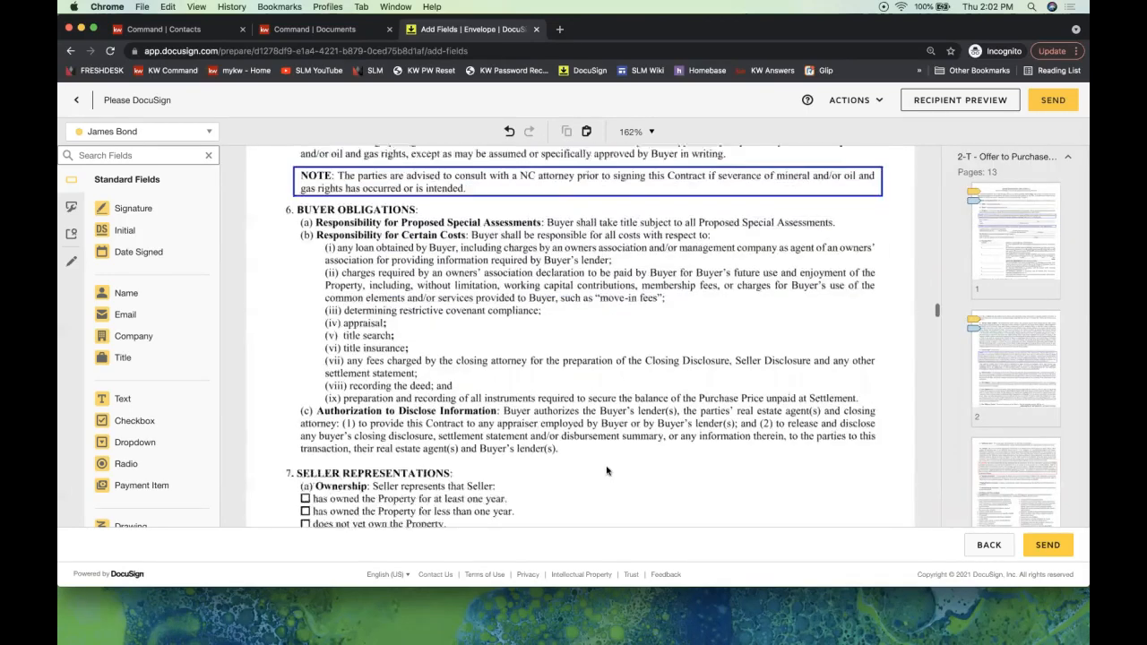
pyautogui.scroll(2, 607, 470)
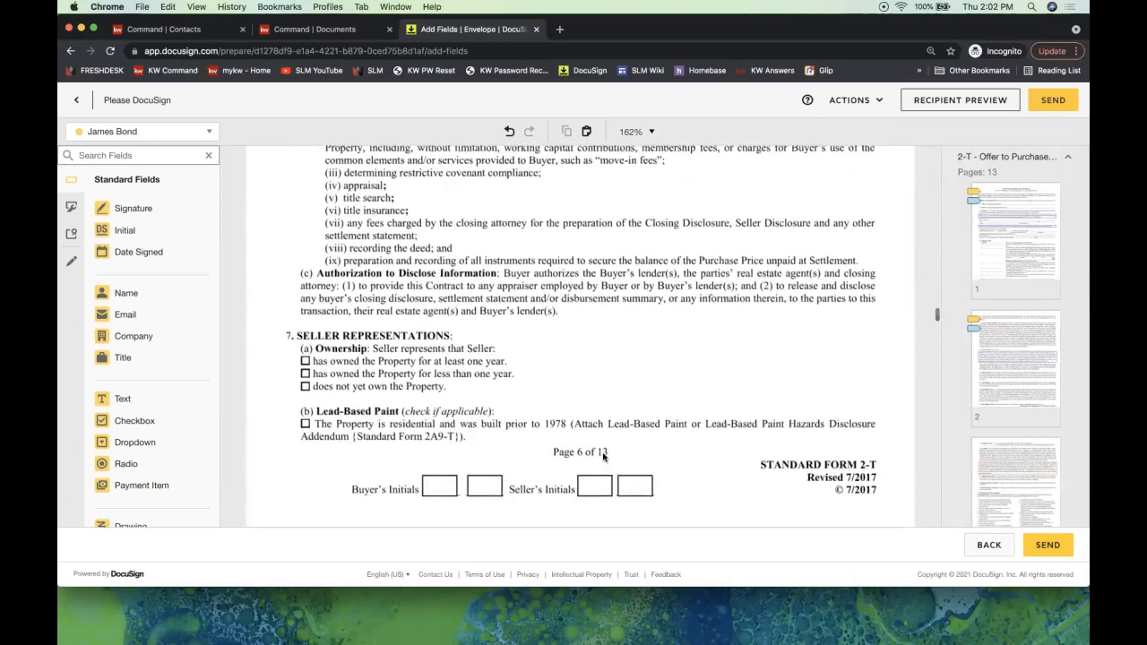
pyautogui.hotkey('ctrl', 'v')
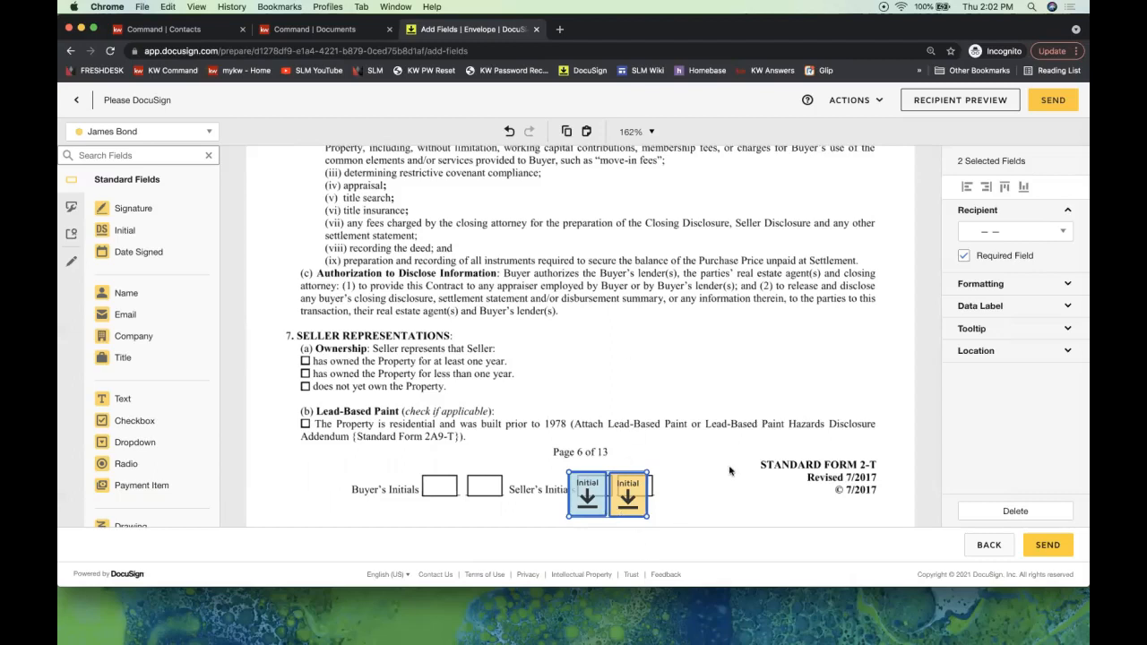
pyautogui.scroll(-10, 731, 470)
pyautogui.scroll(-20, 730, 471)
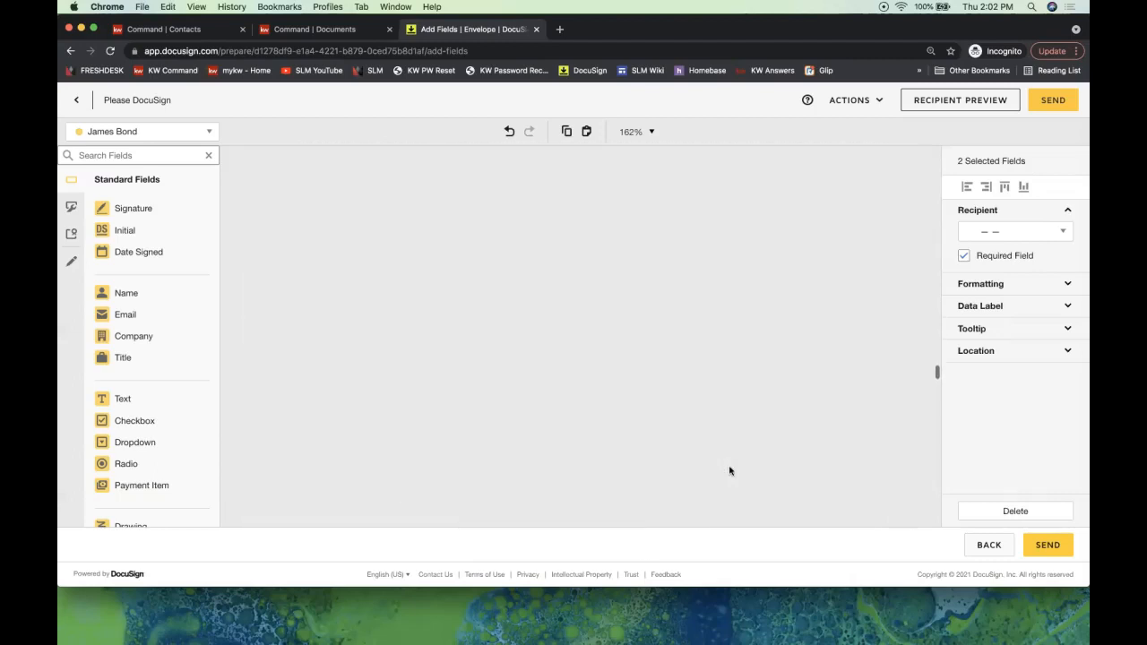
# - Scroll to the end of the contract and back up to the Buyer/Seller signature page
pyautogui.scroll(-10, 730, 470)
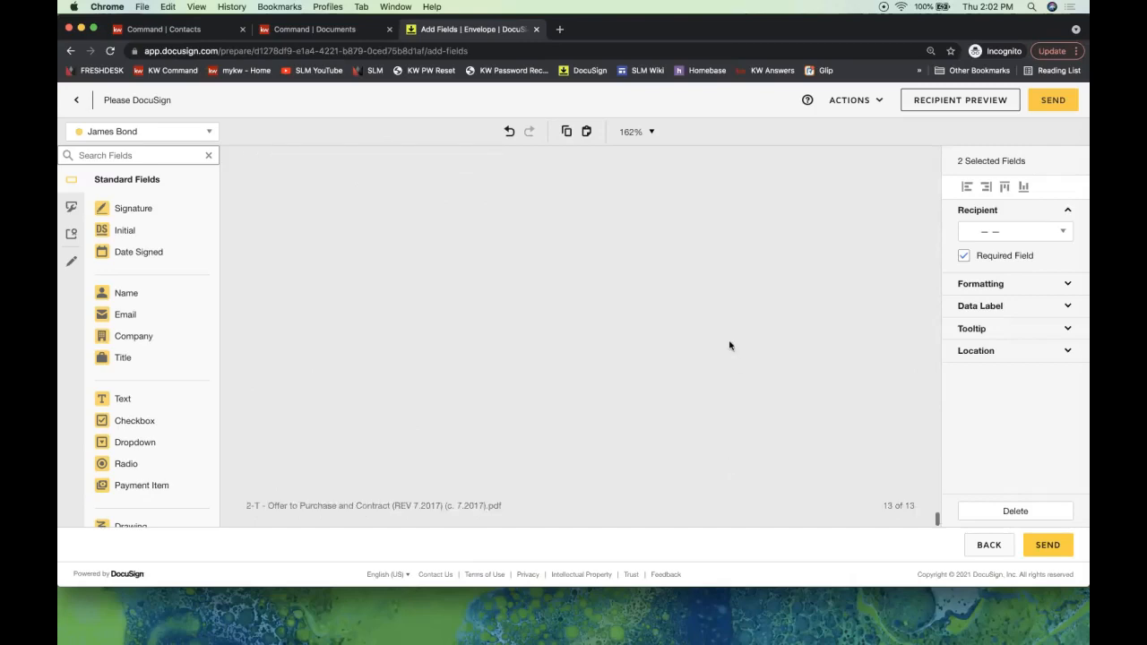
pyautogui.scroll(3, 731, 346)
pyautogui.scroll(10, 730, 346)
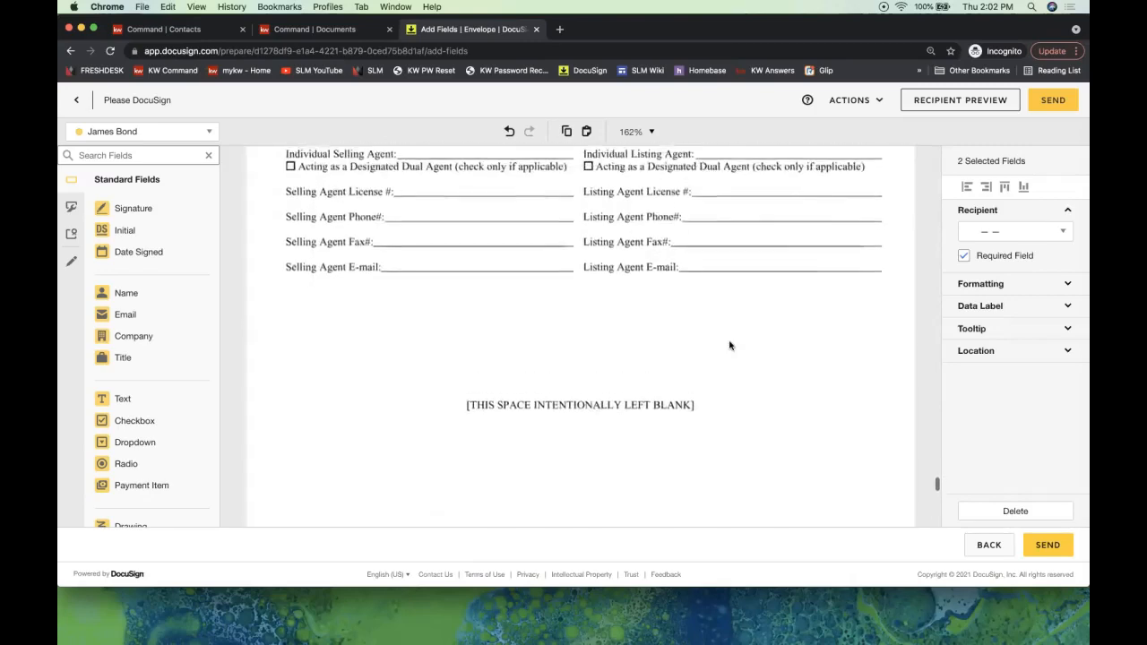
pyautogui.scroll(2, 730, 346)
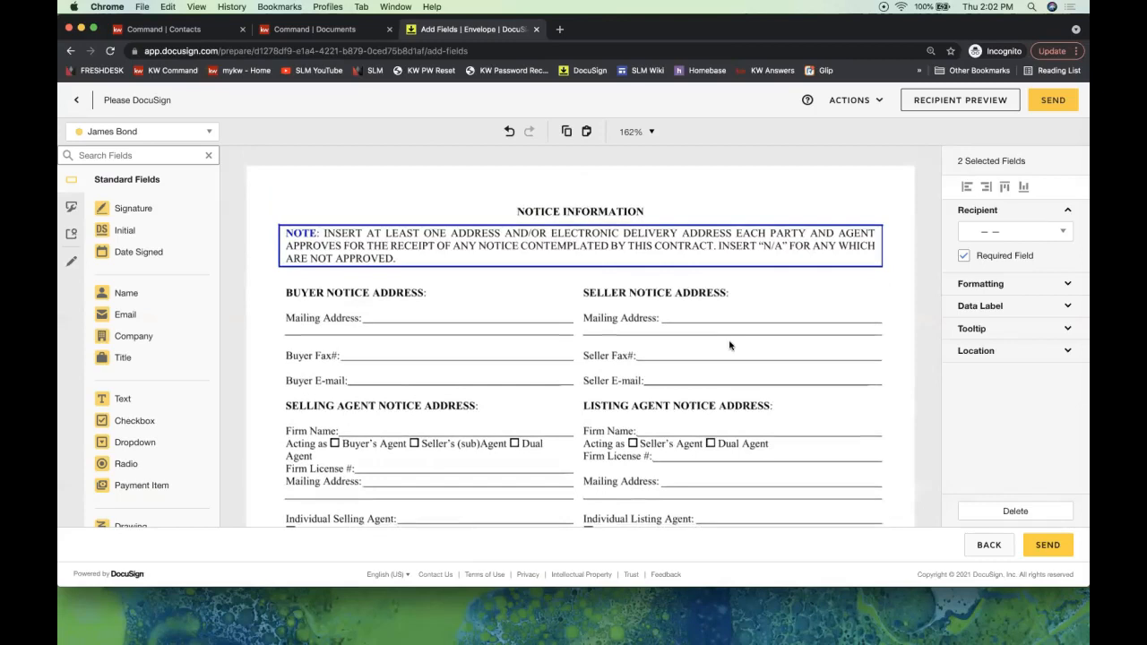
pyautogui.scroll(8, 730, 346)
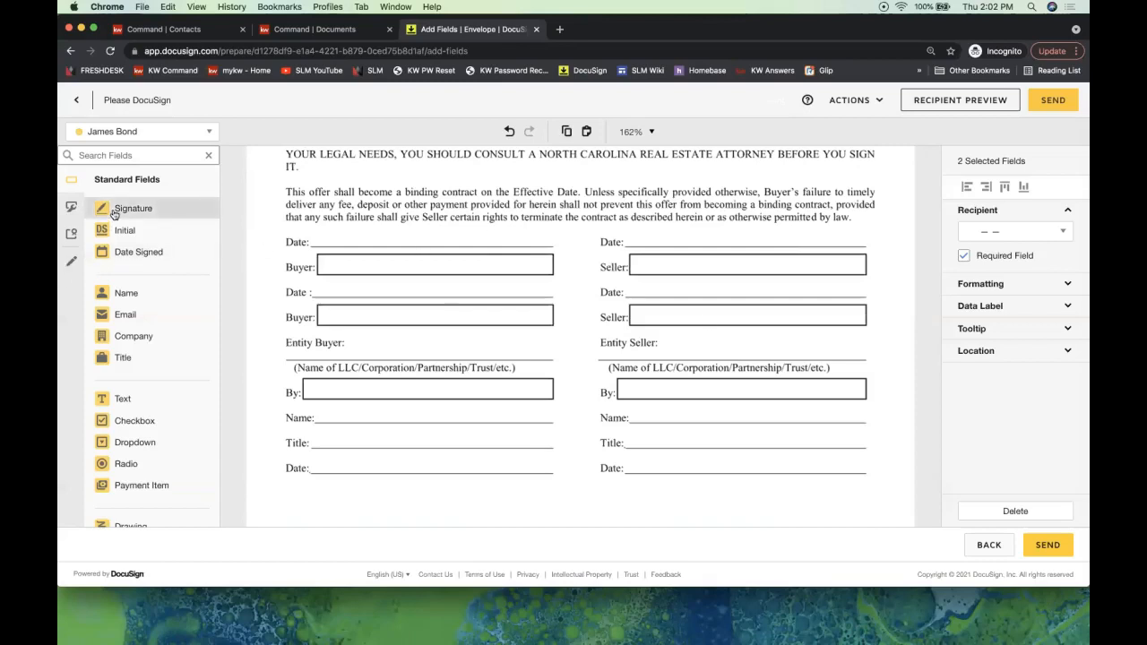
# - Add the first signer's Signature on the first Seller line and Date Signed on its Date line
pyautogui.moveTo(146, 212)
pyautogui.mouseDown()
pyautogui.moveTo(654, 338)
pyautogui.moveTo(631, 256)
pyautogui.mouseUp()
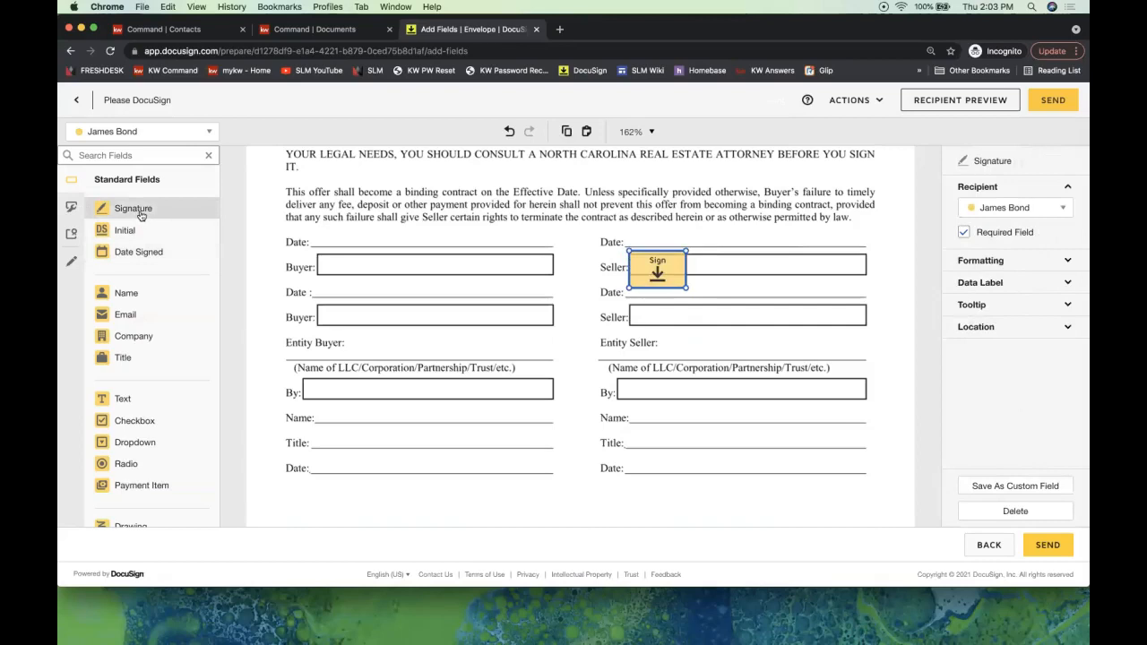
pyautogui.moveTo(655, 267); pyautogui.dragTo(654, 263)
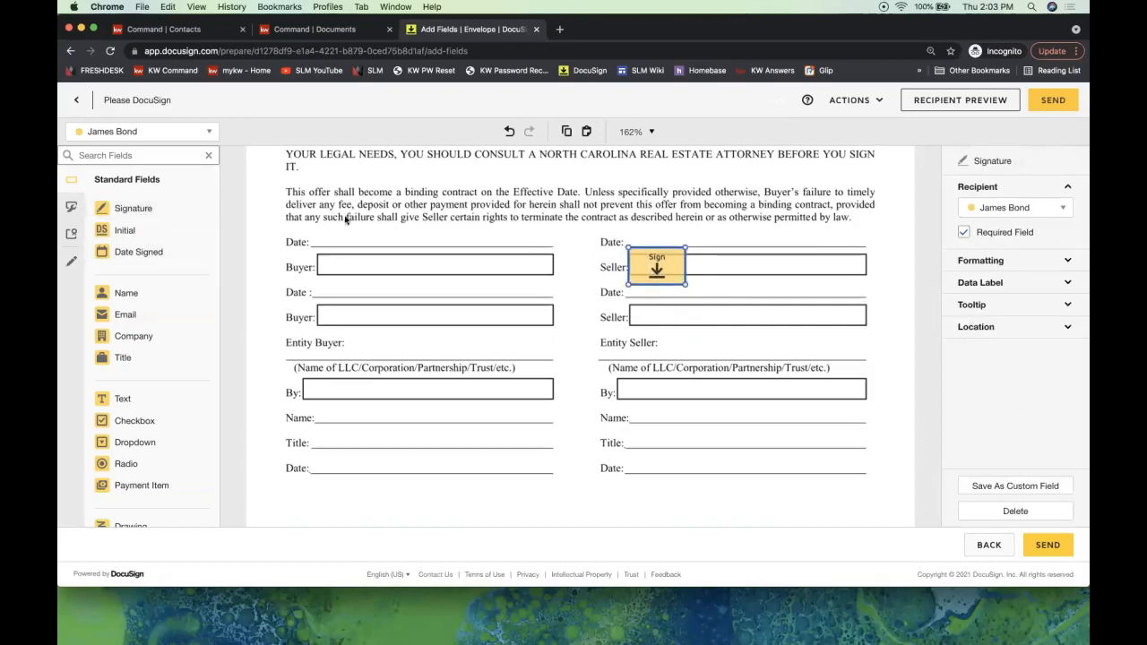
pyautogui.click(117, 134)
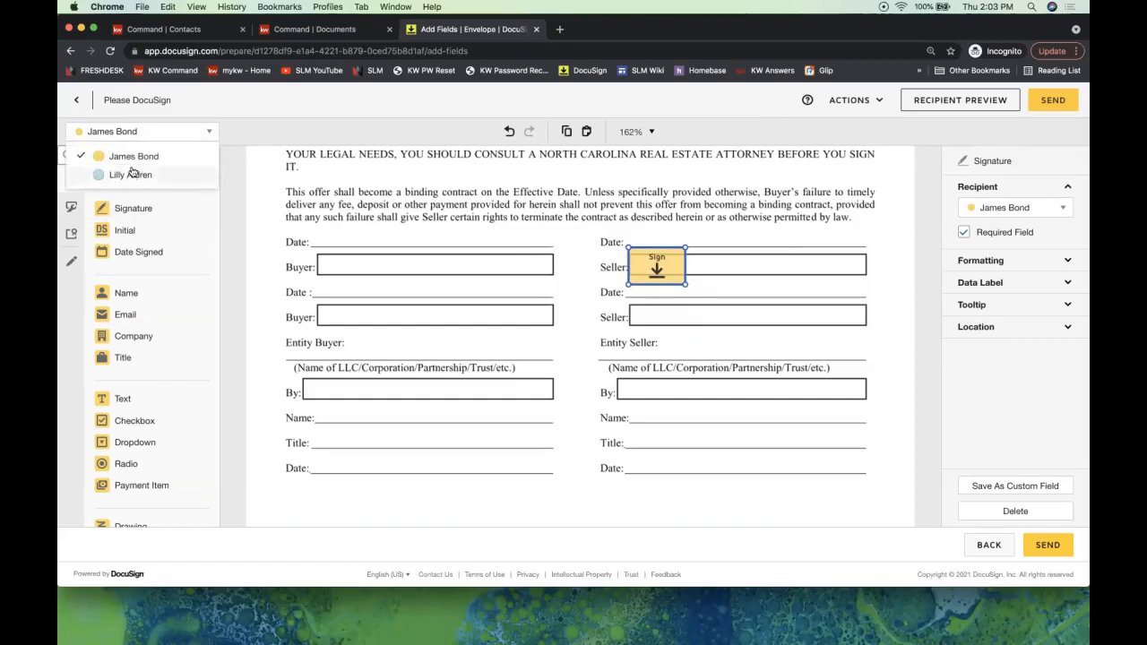
pyautogui.click(286, 124)
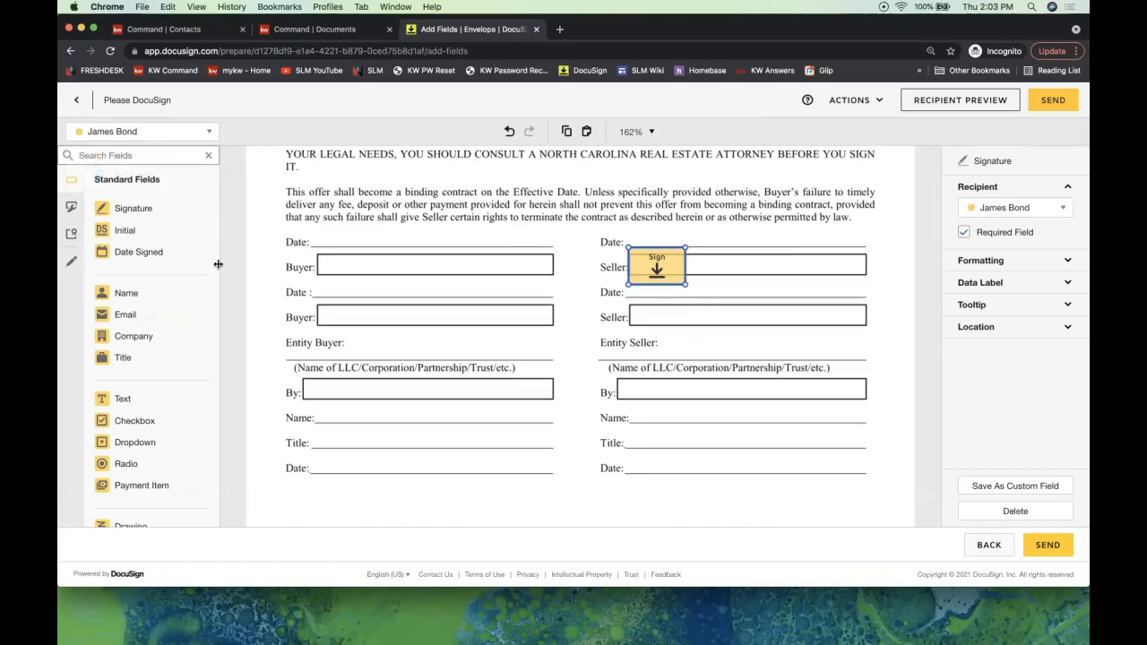
pyautogui.moveTo(148, 249)
pyautogui.mouseDown()
pyautogui.moveTo(610, 213)
pyautogui.moveTo(629, 235)
pyautogui.mouseUp()
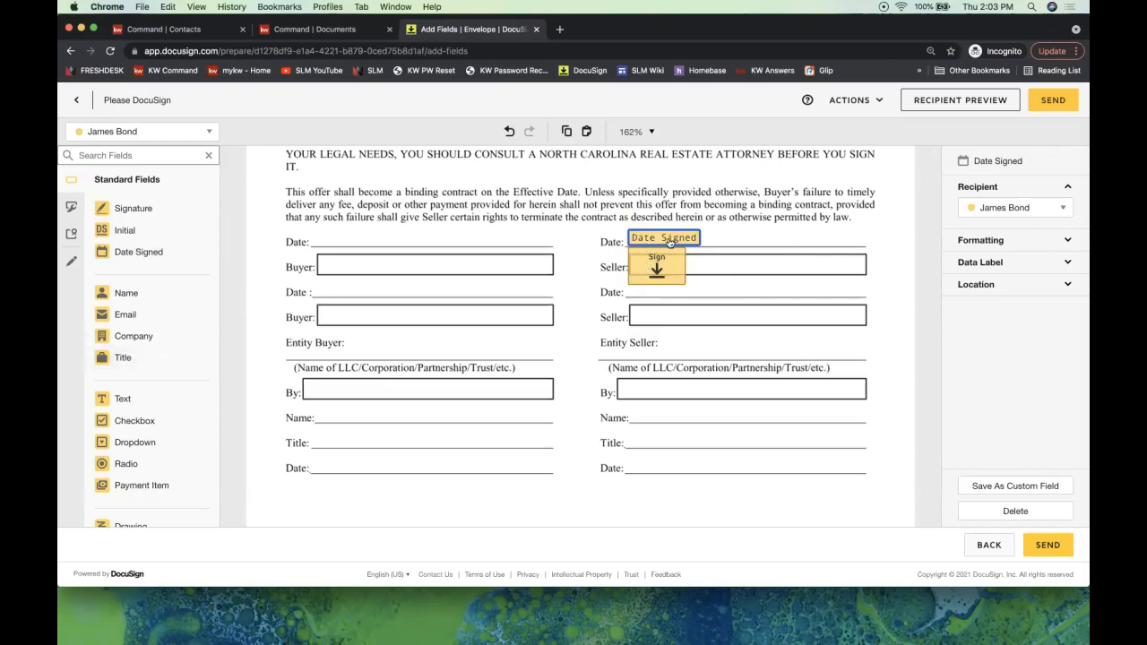
# - Switch to the second signer and place a Signature field on the second Seller line
pyautogui.click(184, 132)
pyautogui.click(176, 179)
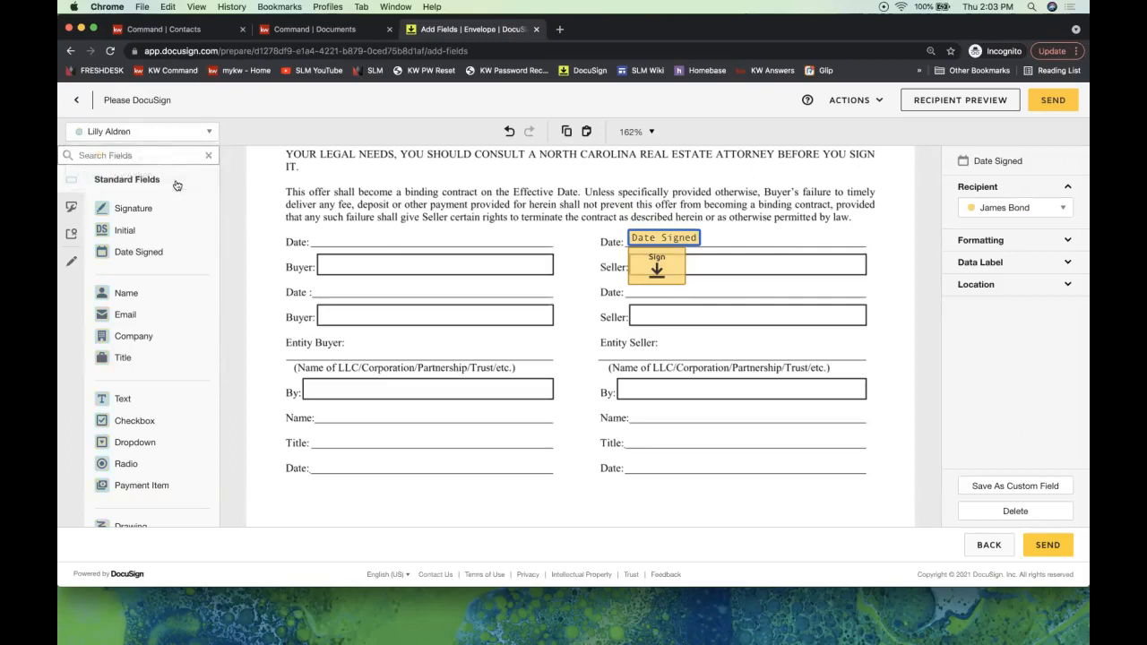
pyautogui.moveTo(149, 210)
pyautogui.mouseDown()
pyautogui.moveTo(466, 219)
pyautogui.moveTo(585, 321)
pyautogui.moveTo(671, 330)
pyautogui.mouseUp()
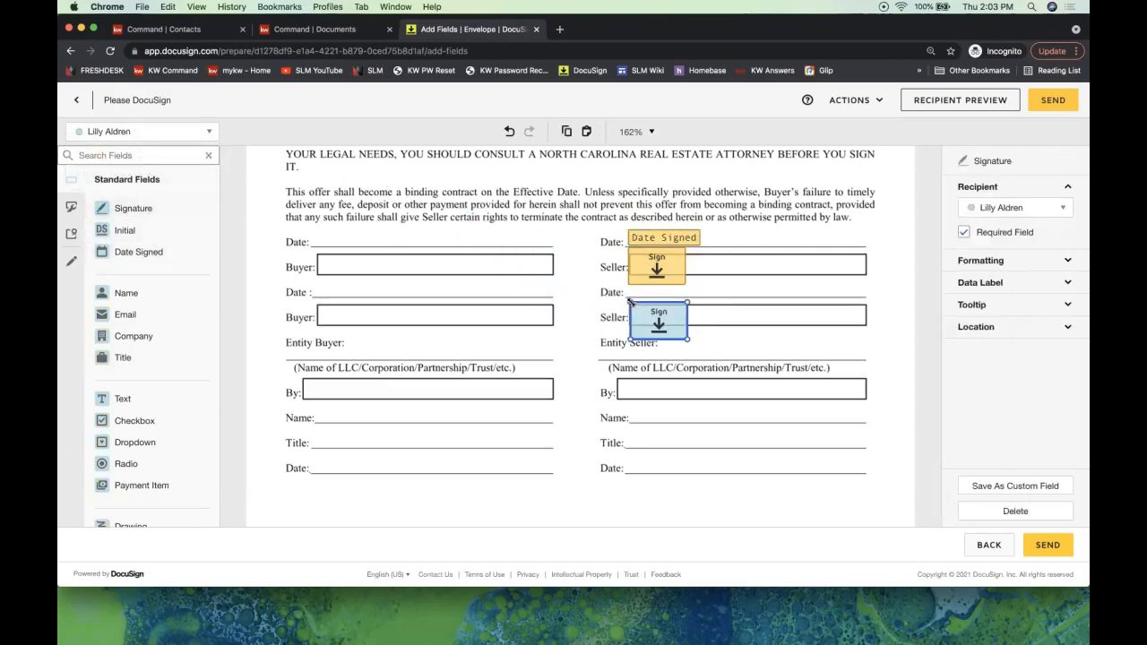
# - Add the second signer's Date Signed field on the second Seller's Date line
pyautogui.moveTo(153, 262)
pyautogui.mouseDown()
pyautogui.moveTo(522, 215)
pyautogui.moveTo(618, 303)
pyautogui.moveTo(630, 288)
pyautogui.mouseUp()
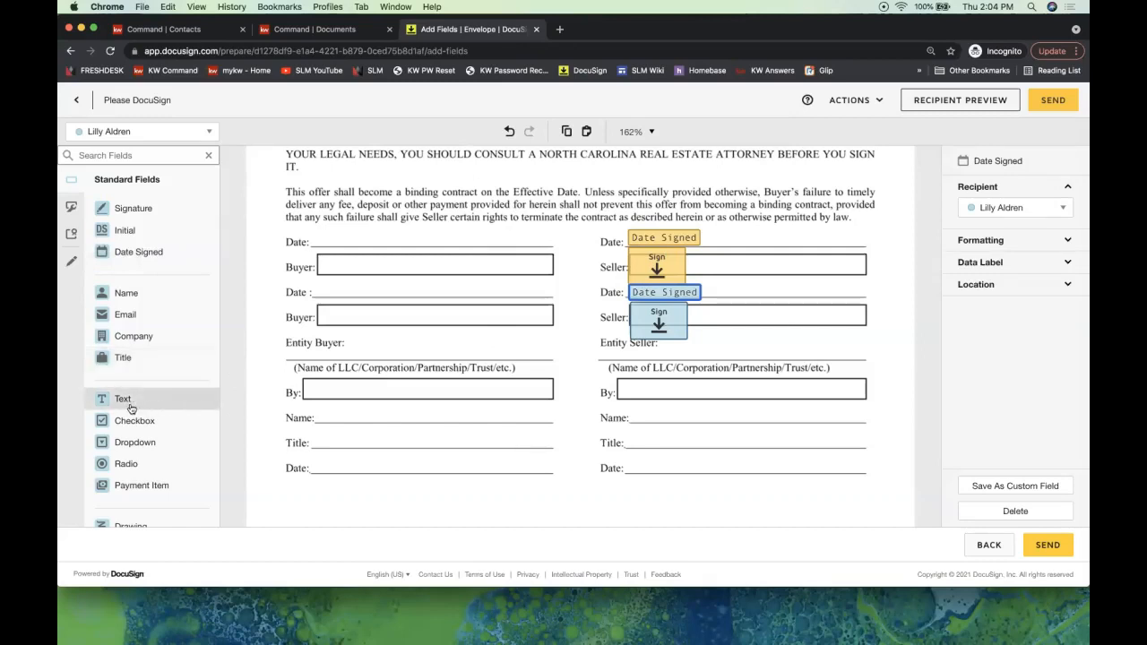
# - Add two Text fields on page 9's 'drafted addenda' lines, each stretched to the right margin
pyautogui.scroll(15, 540, 378)
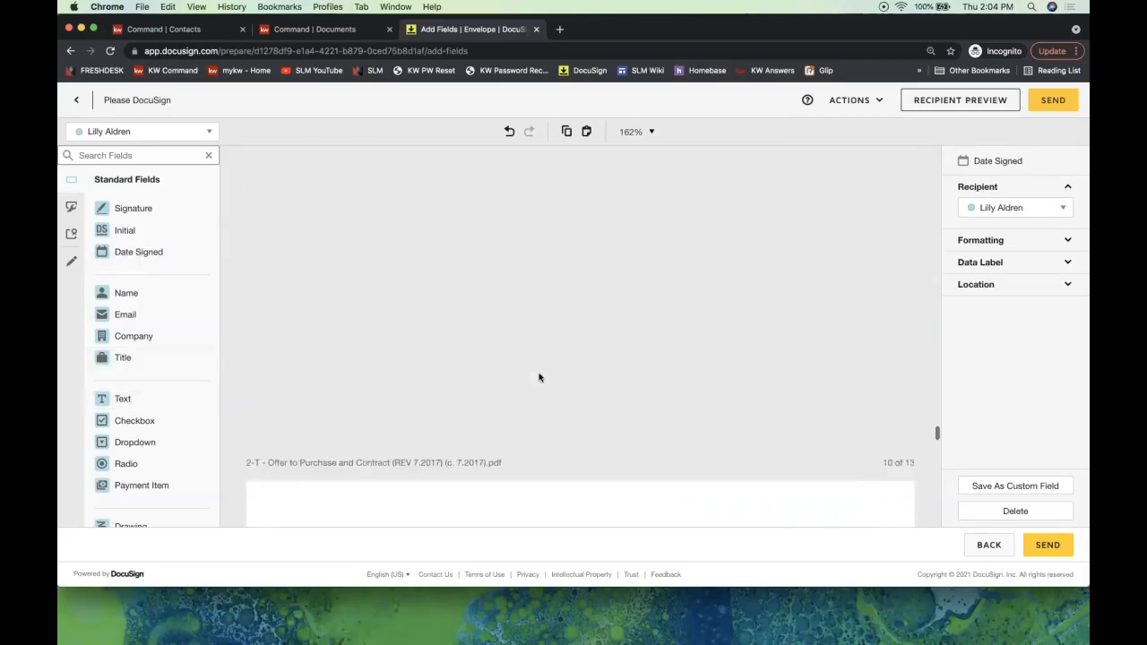
pyautogui.scroll(3, 540, 379)
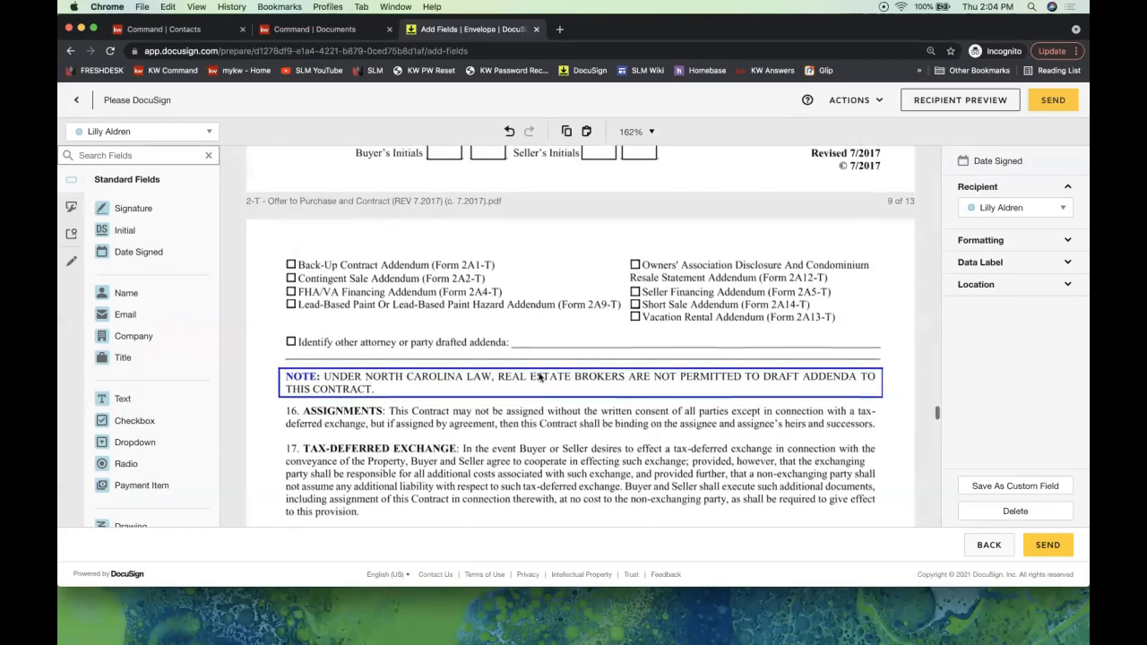
pyautogui.moveTo(124, 403); pyautogui.dragTo(514, 332)
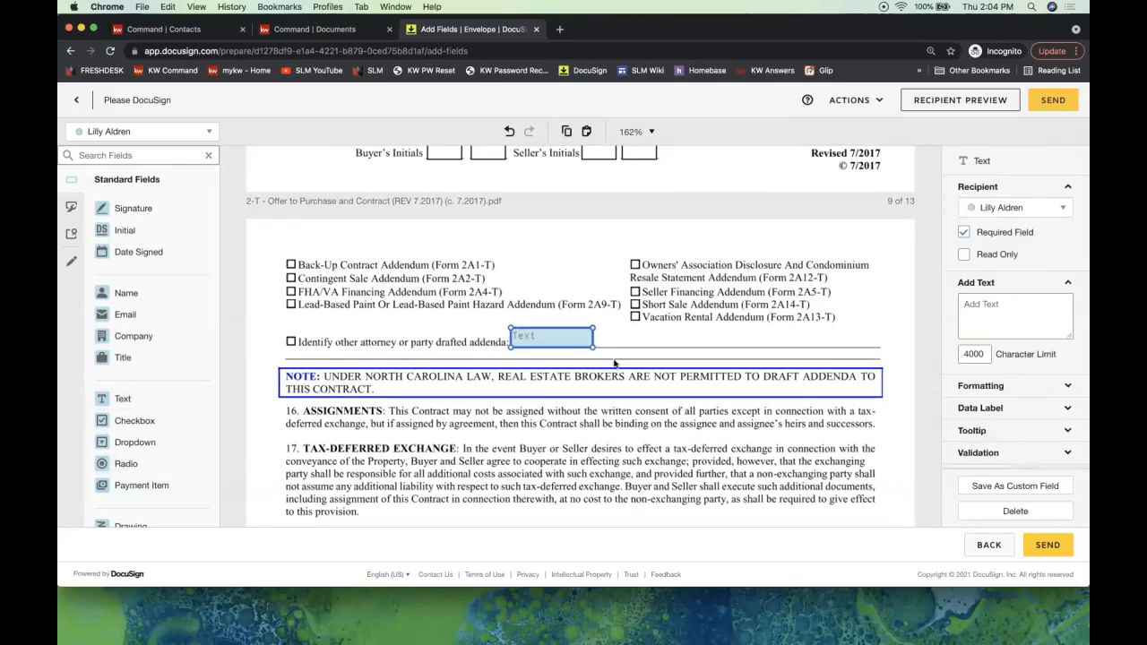
pyautogui.moveTo(592, 346); pyautogui.dragTo(881, 346)
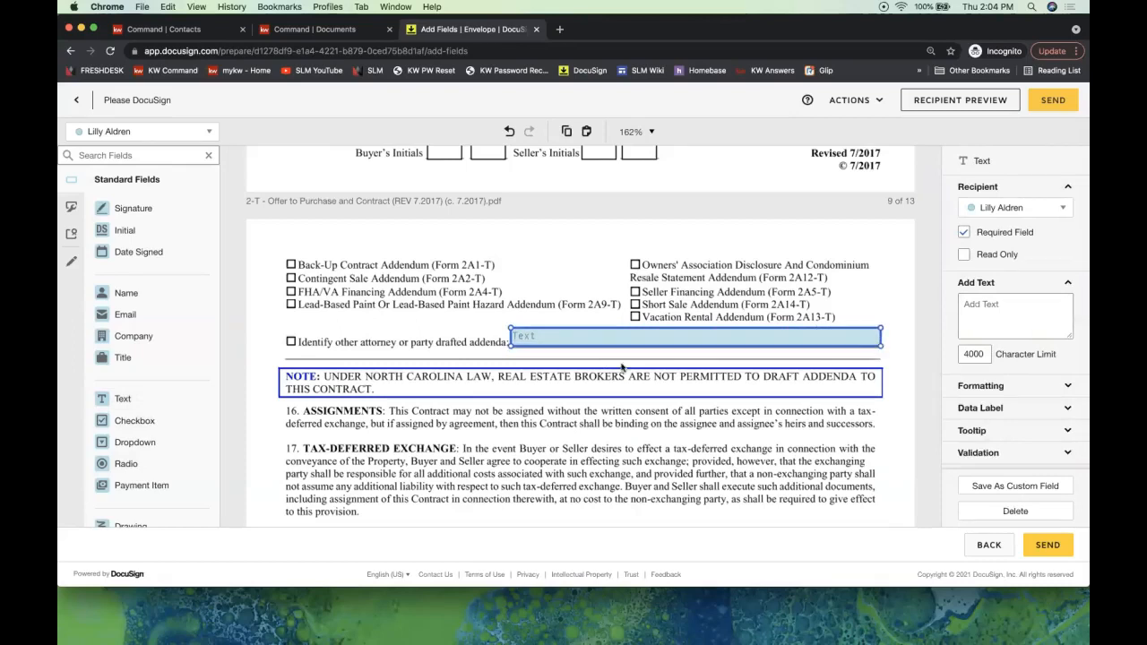
pyautogui.moveTo(172, 398); pyautogui.dragTo(285, 357)
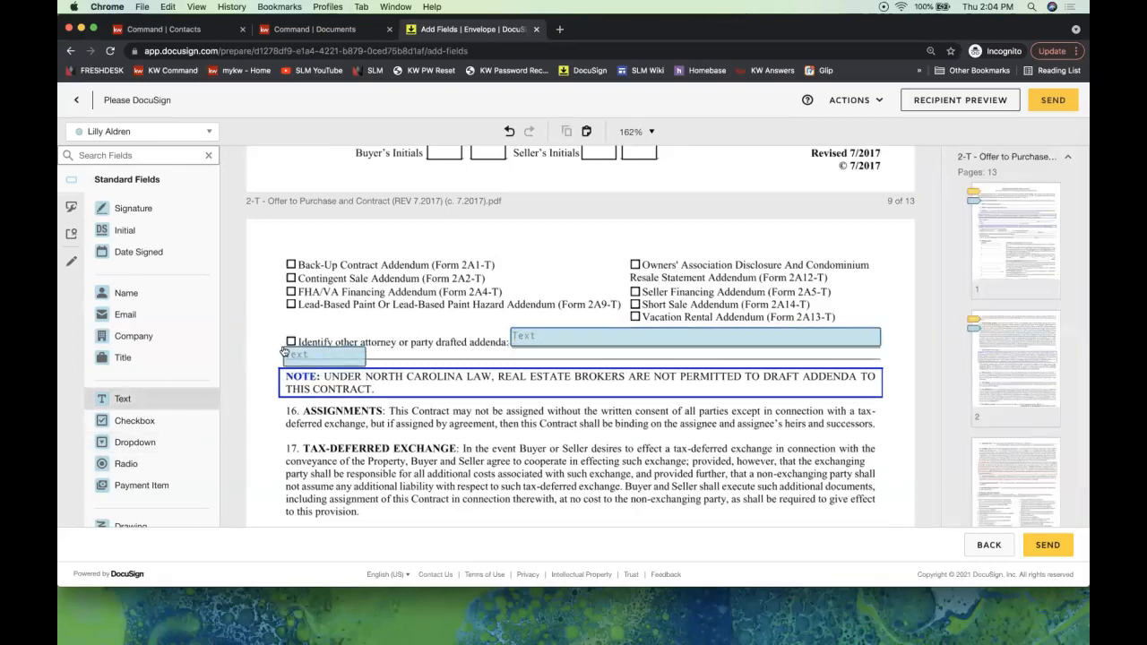
pyautogui.moveTo(365, 362); pyautogui.dragTo(885, 368)
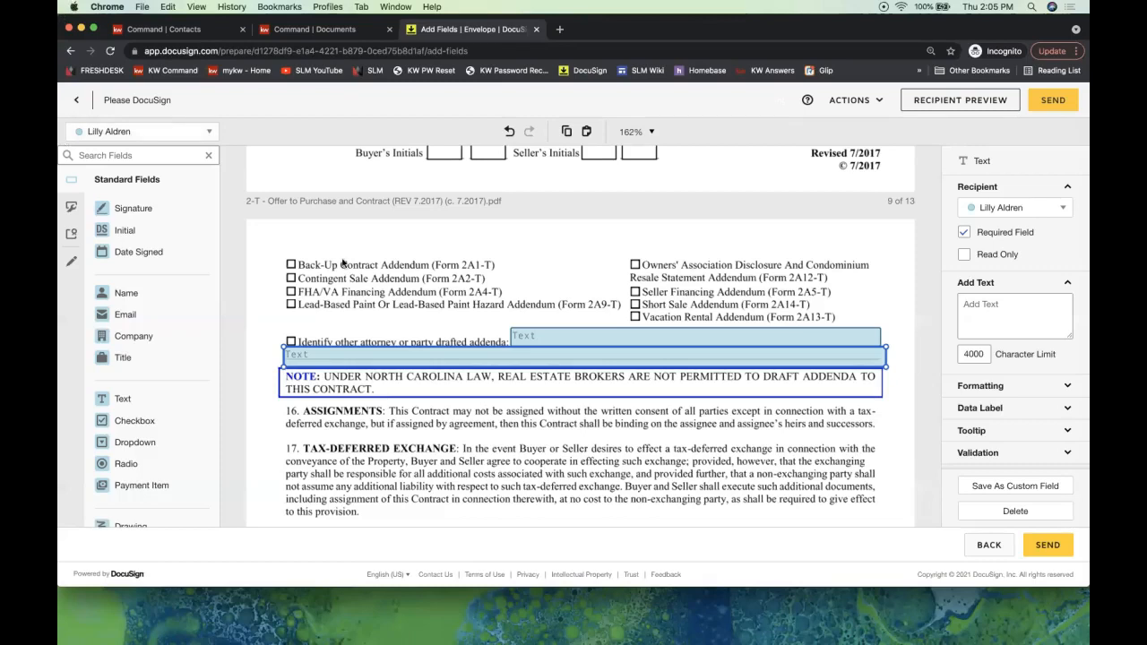
# - Deselect the page 9 text field, switch to Pre-fill Tools, and return to page 1
pyautogui.click(355, 308)
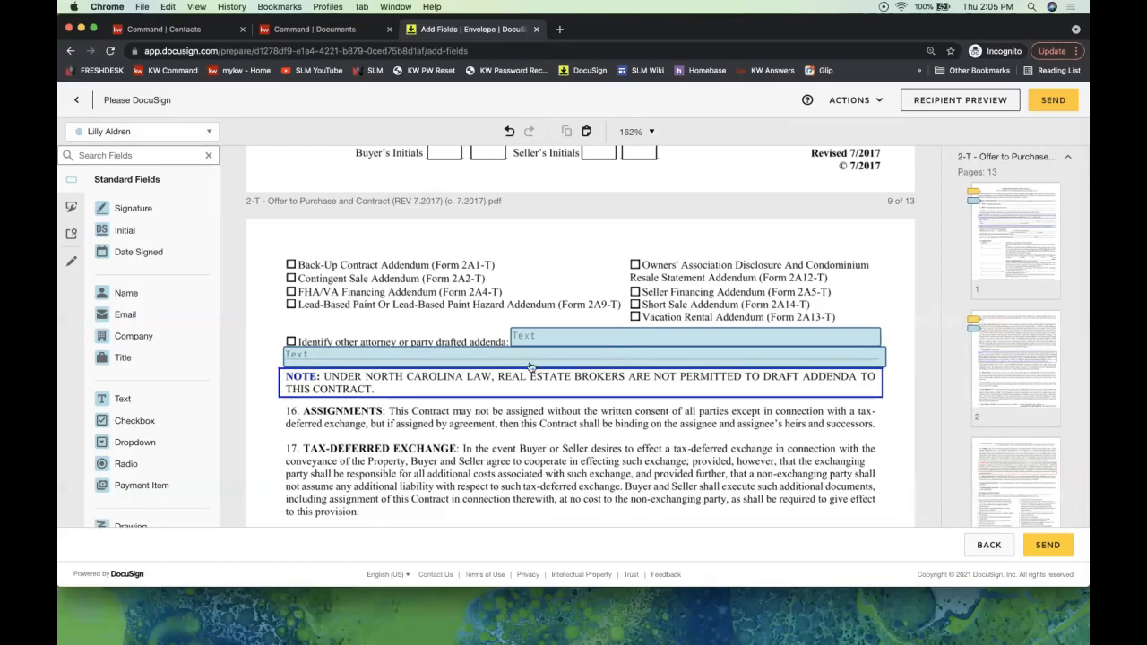
pyautogui.click(72, 266)
pyautogui.scroll(10, 472, 345)
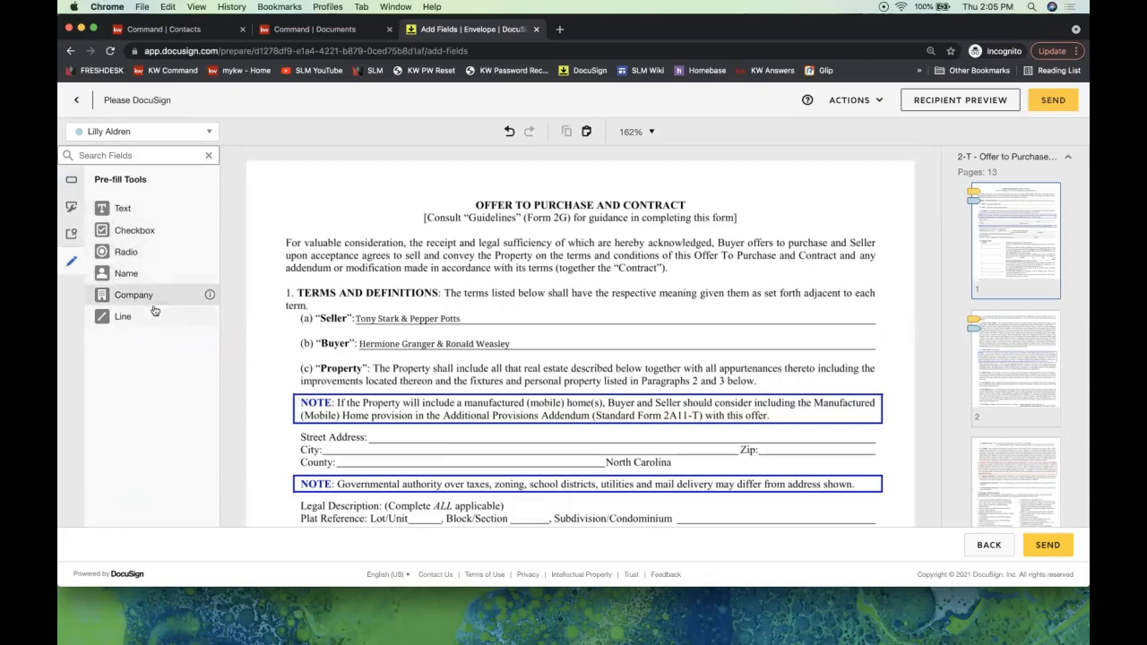
# - Strike through the original seller names with a Line field and add a pre-fill Text field on the Seller line
pyautogui.click(130, 133)
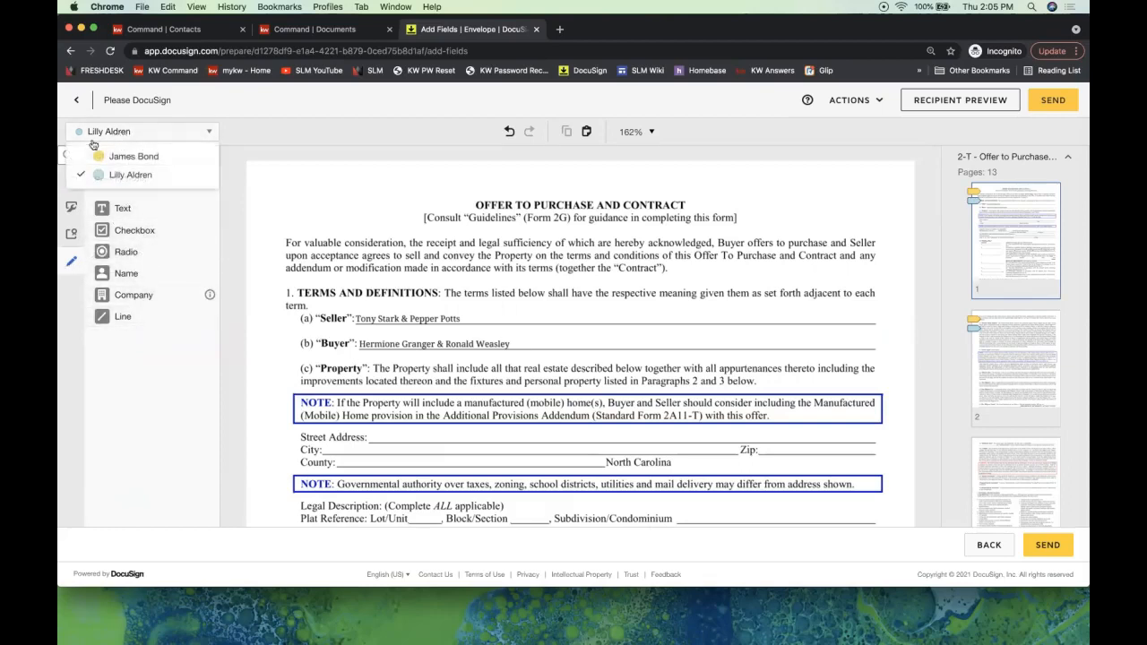
pyautogui.click(259, 129)
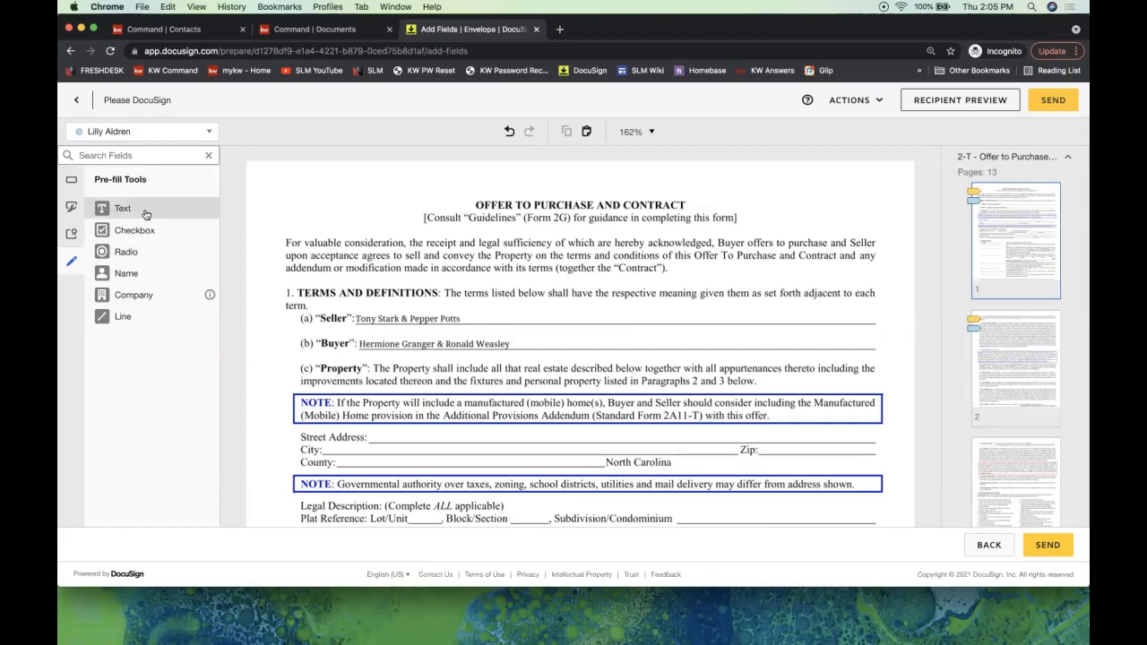
pyautogui.click(126, 320)
pyautogui.moveTo(354, 319); pyautogui.dragTo(464, 319)
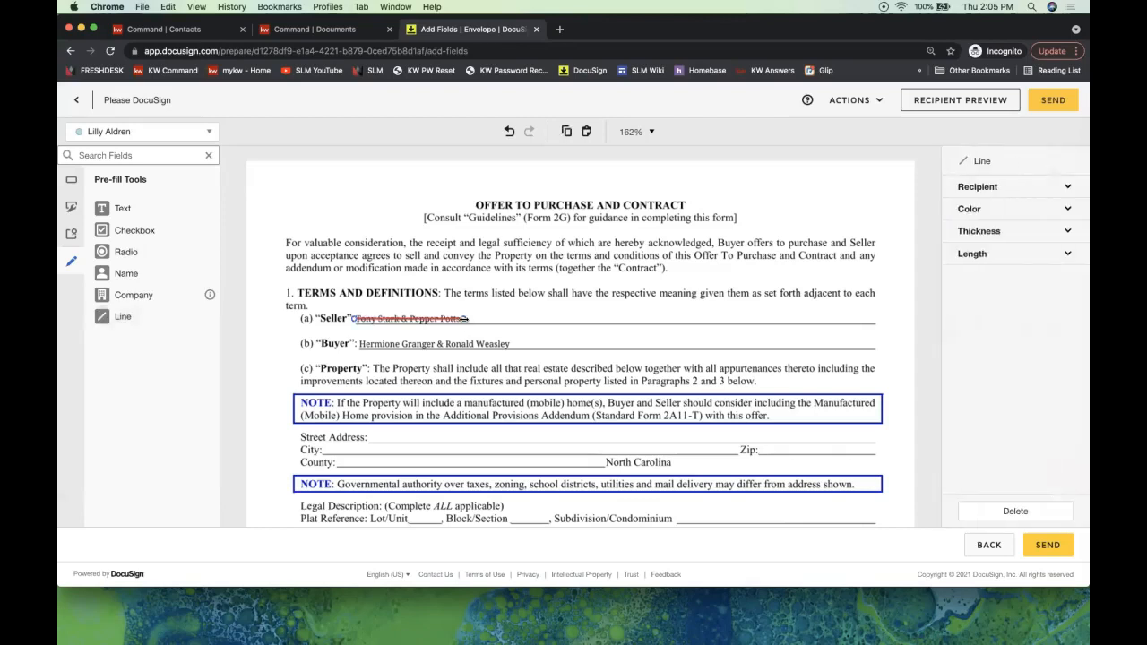
pyautogui.moveTo(463, 319); pyautogui.dragTo(462, 319)
pyautogui.moveTo(463, 319); pyautogui.dragTo(462, 318)
pyautogui.moveTo(135, 212); pyautogui.dragTo(845, 321)
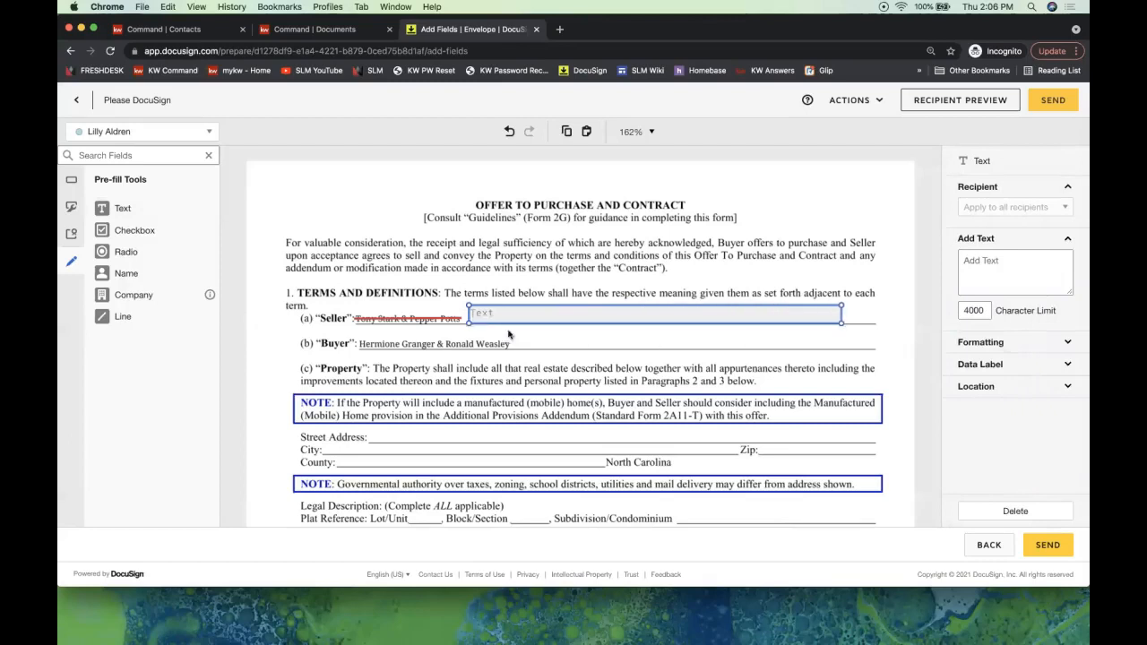
# - Type the new seller's full name into the Seller text field and assign fields to the other recipient
pyautogui.click(495, 320)
pyautogui.write('Anthony Stark')
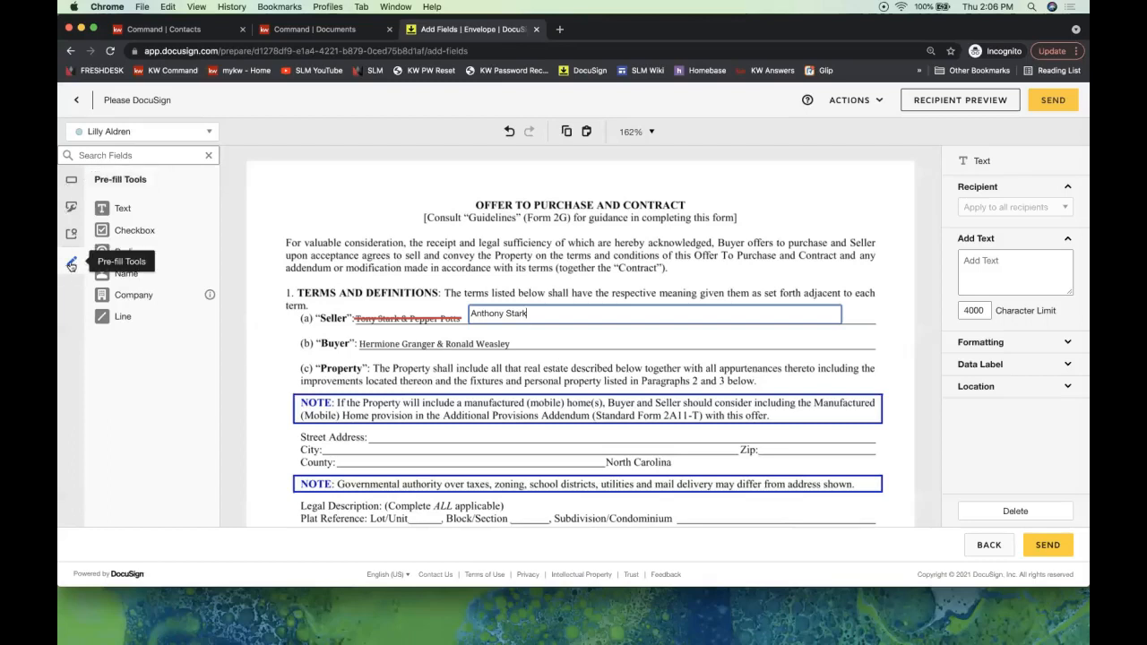
pyautogui.click(71, 186)
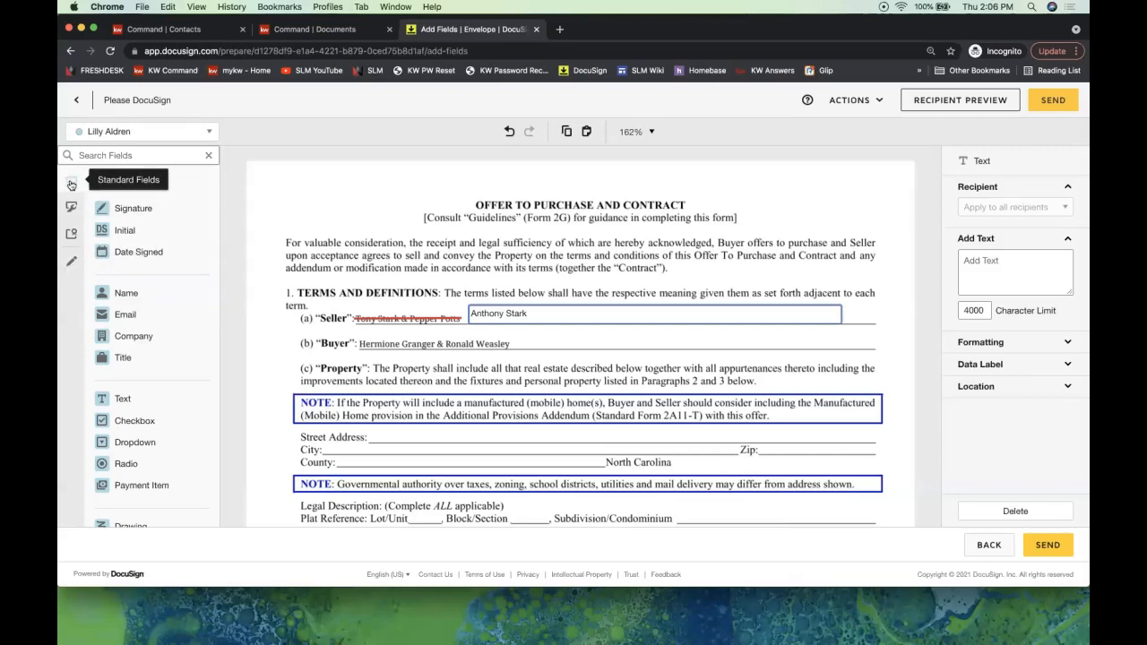
pyautogui.click(139, 130)
pyautogui.click(121, 157)
pyautogui.click(70, 265)
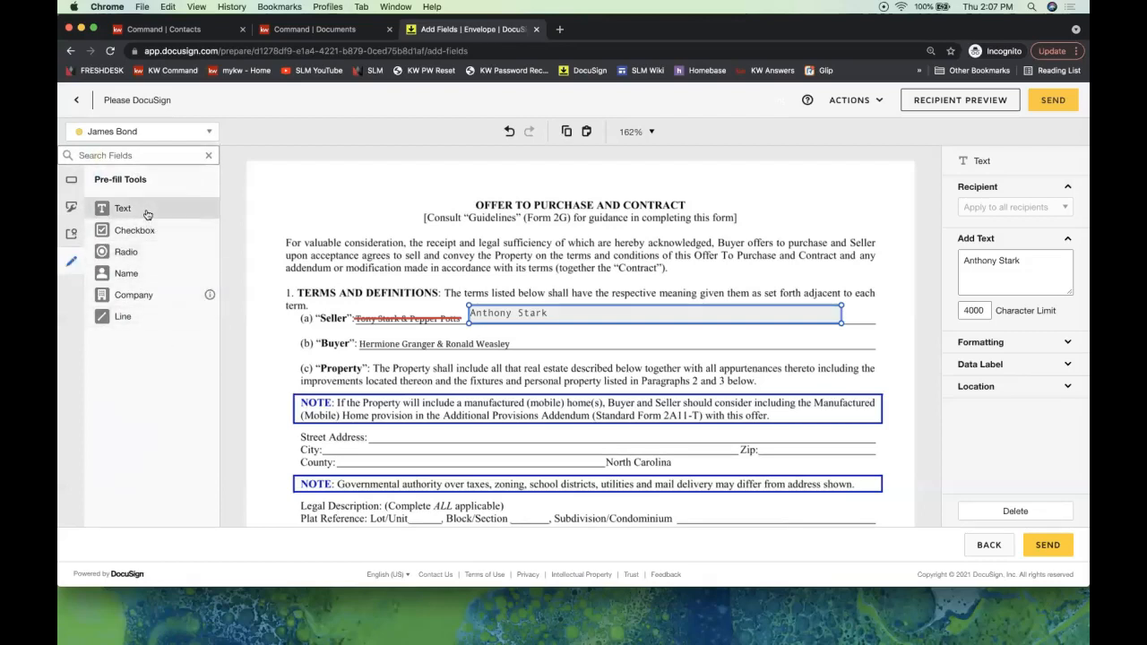
pyautogui.click(780, 183)
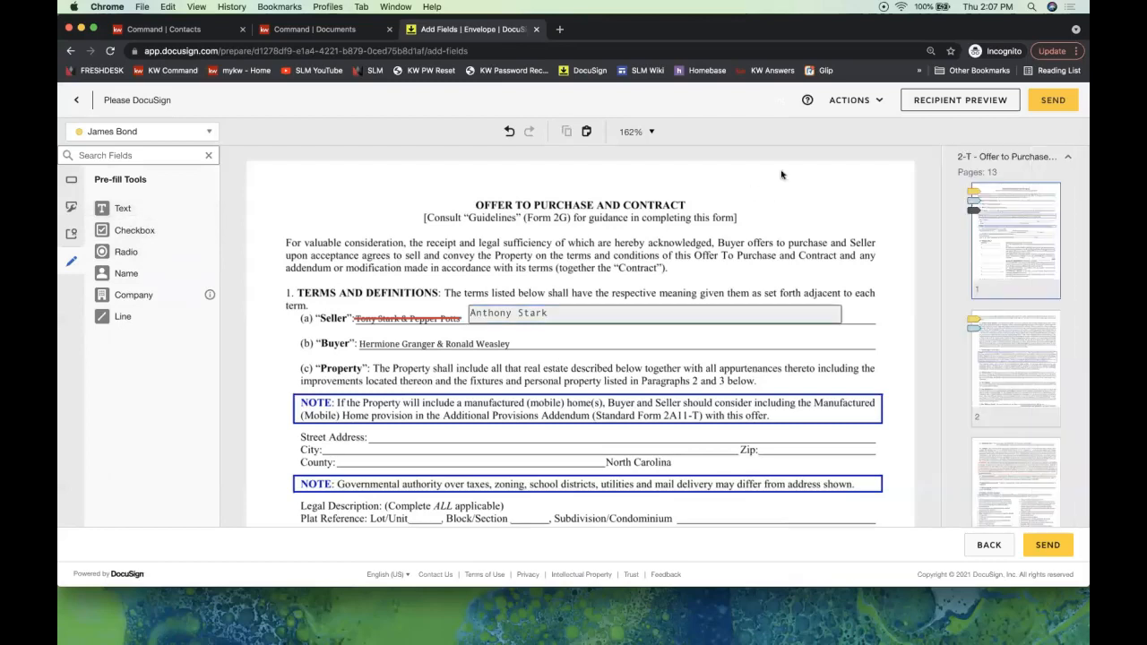
# - Send the Offer to Purchase envelope for signature
pyautogui.click(1063, 100)
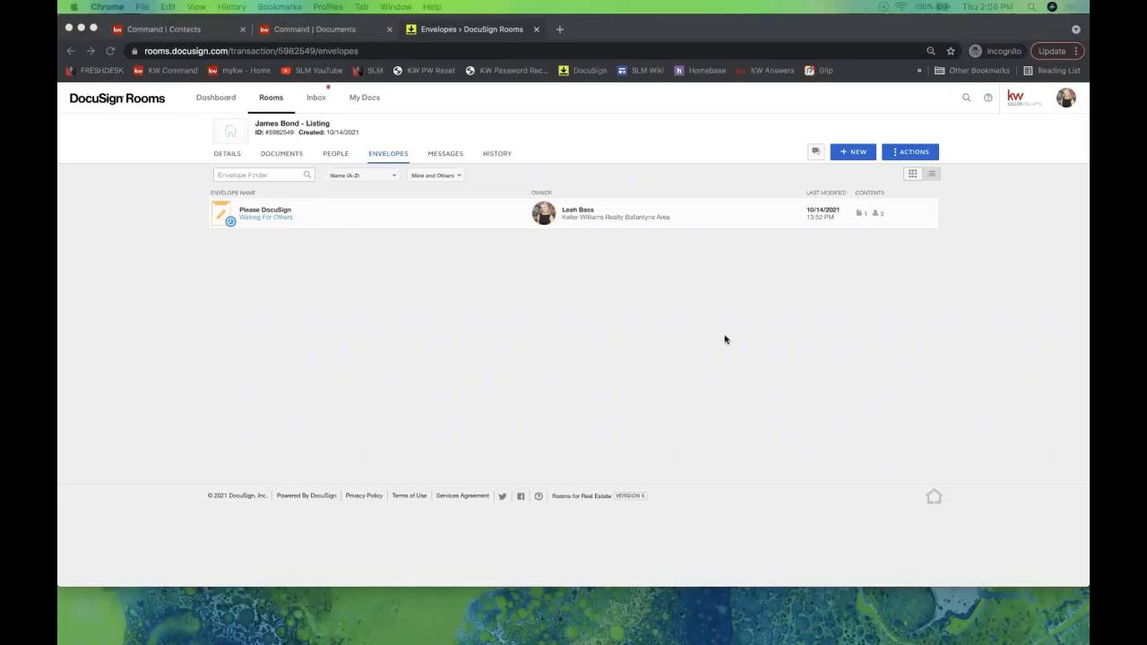
# - Search the rooms for 'signat' and open the Testing Signatures room's documents
pyautogui.click(343, 306)
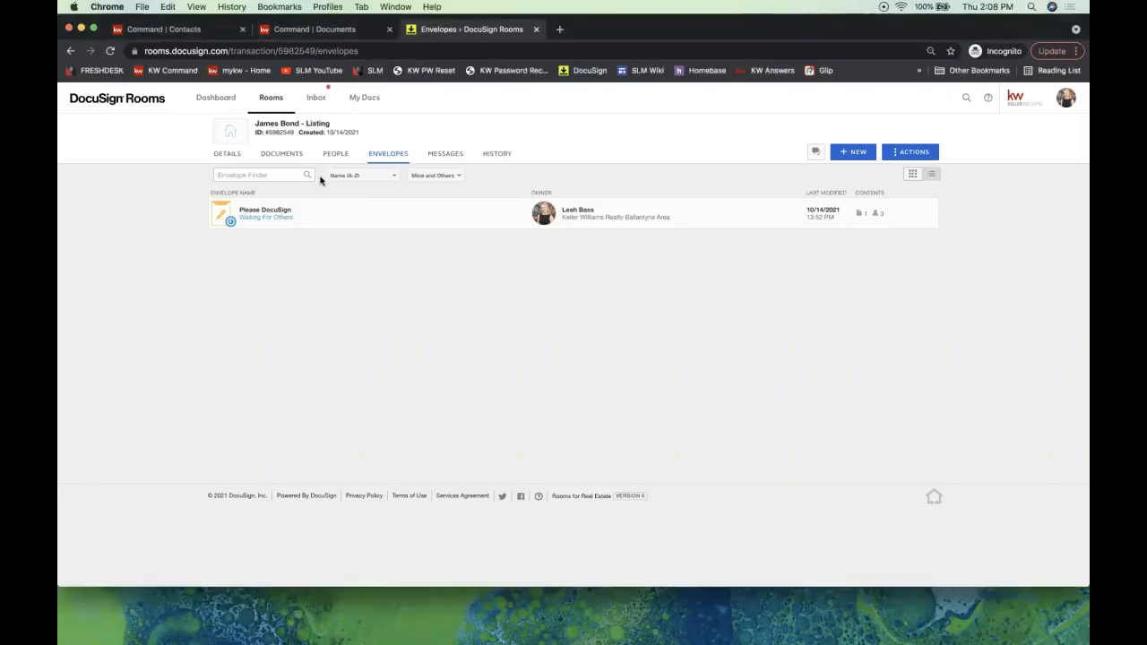
pyautogui.click(272, 101)
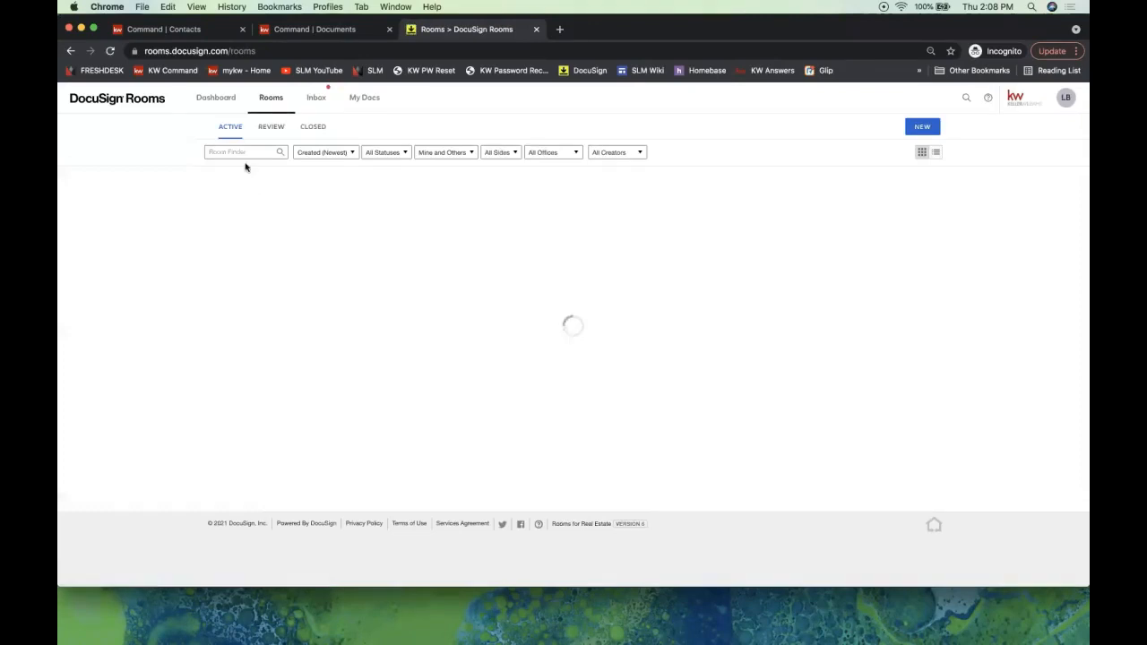
pyautogui.click(247, 153)
pyautogui.write('signa')
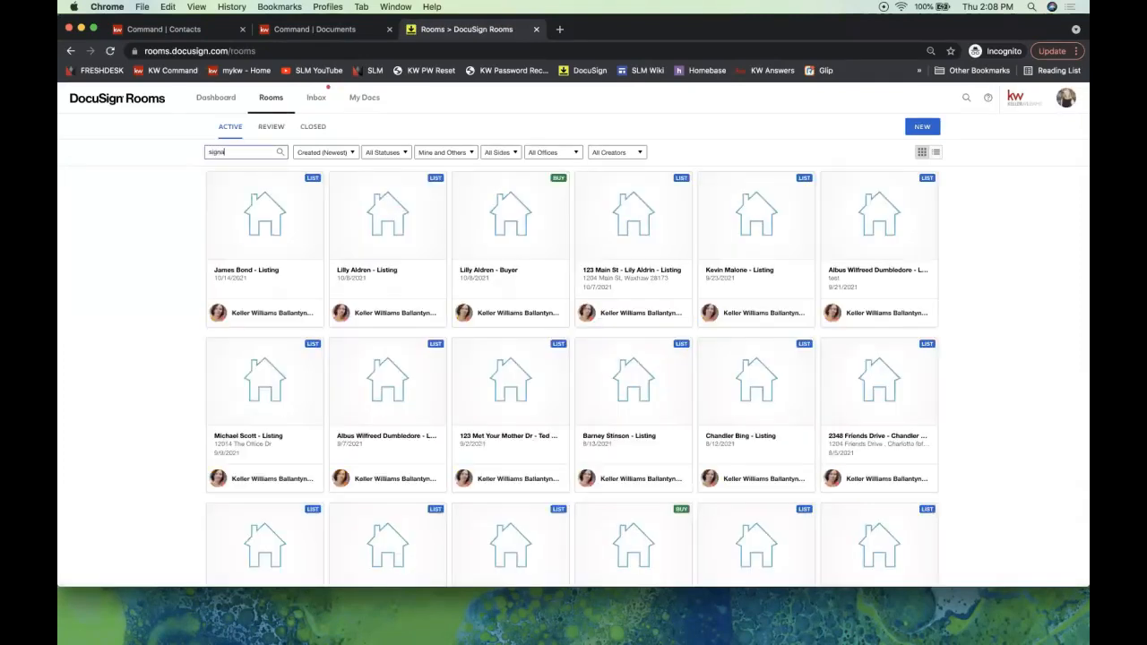
pyautogui.write('t')
pyautogui.click(289, 218)
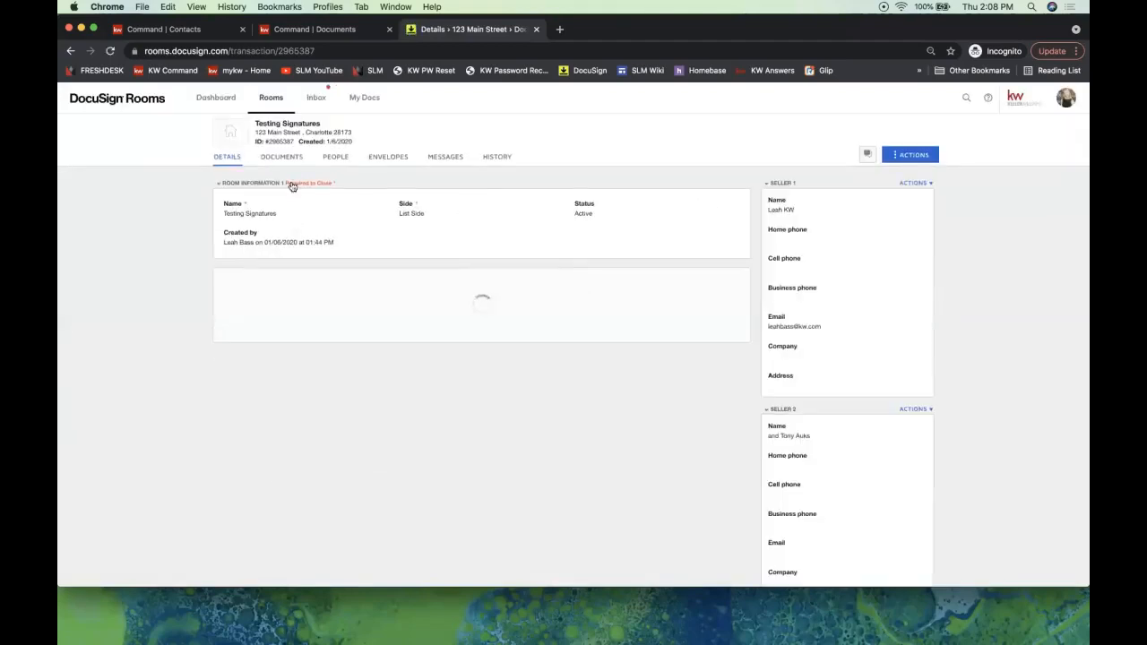
pyautogui.click(285, 157)
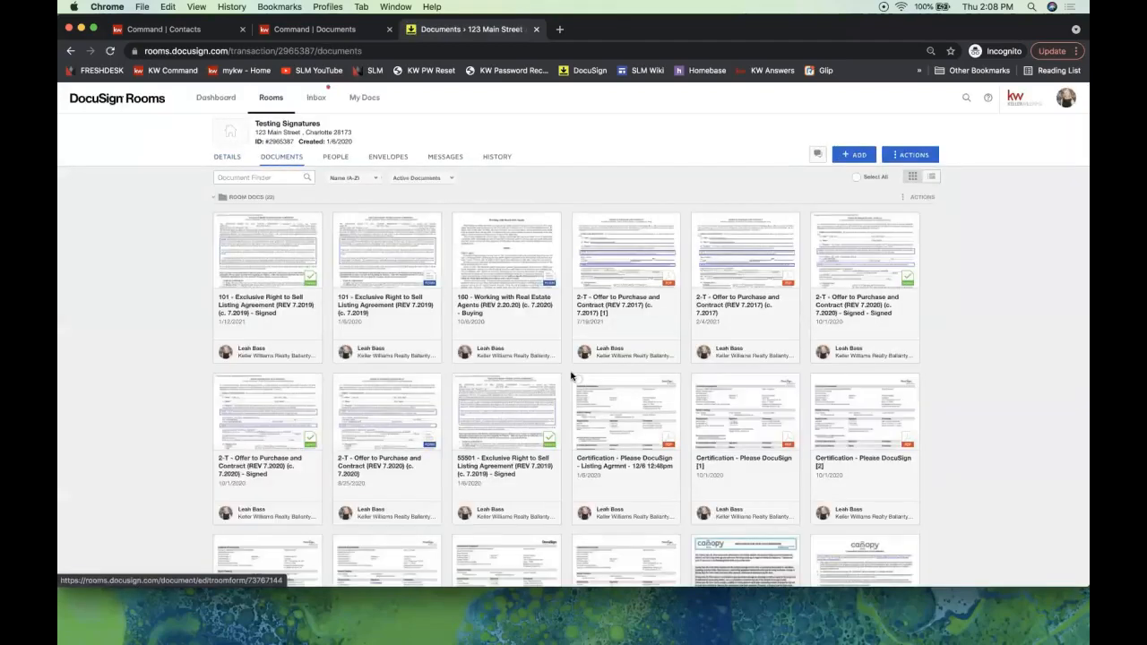
pyautogui.scroll(-2, 571, 377)
pyautogui.scroll(2, 571, 377)
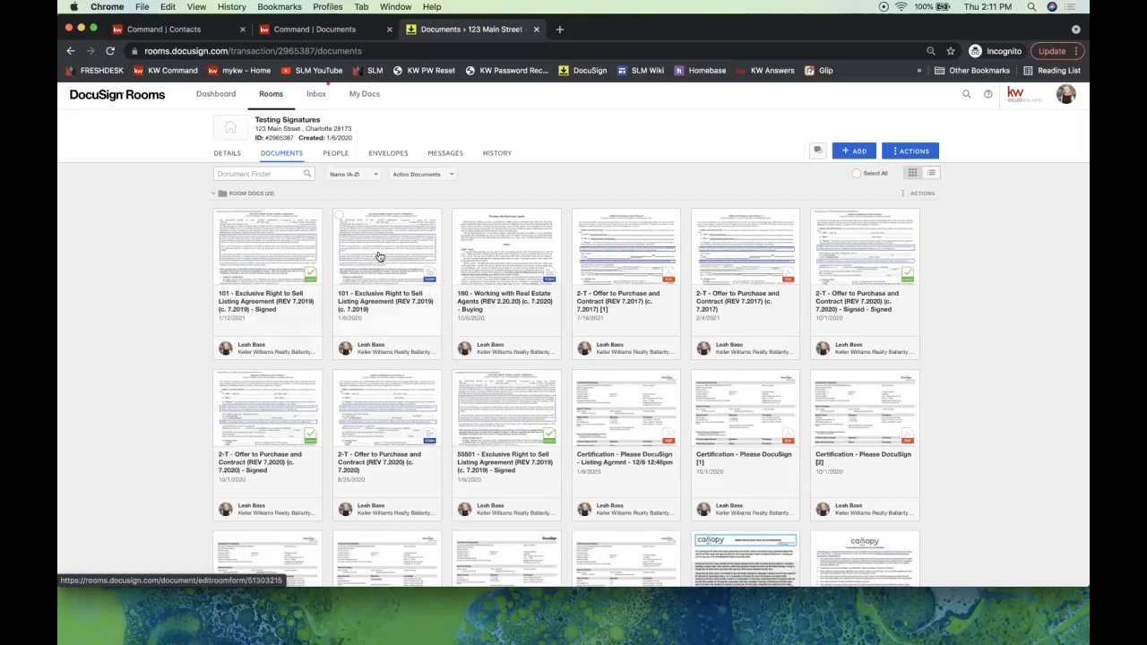
# - Open the signed 55501 Exclusive Right to Sell Listing Agreement and scroll through page 1
pyautogui.click(500, 414)
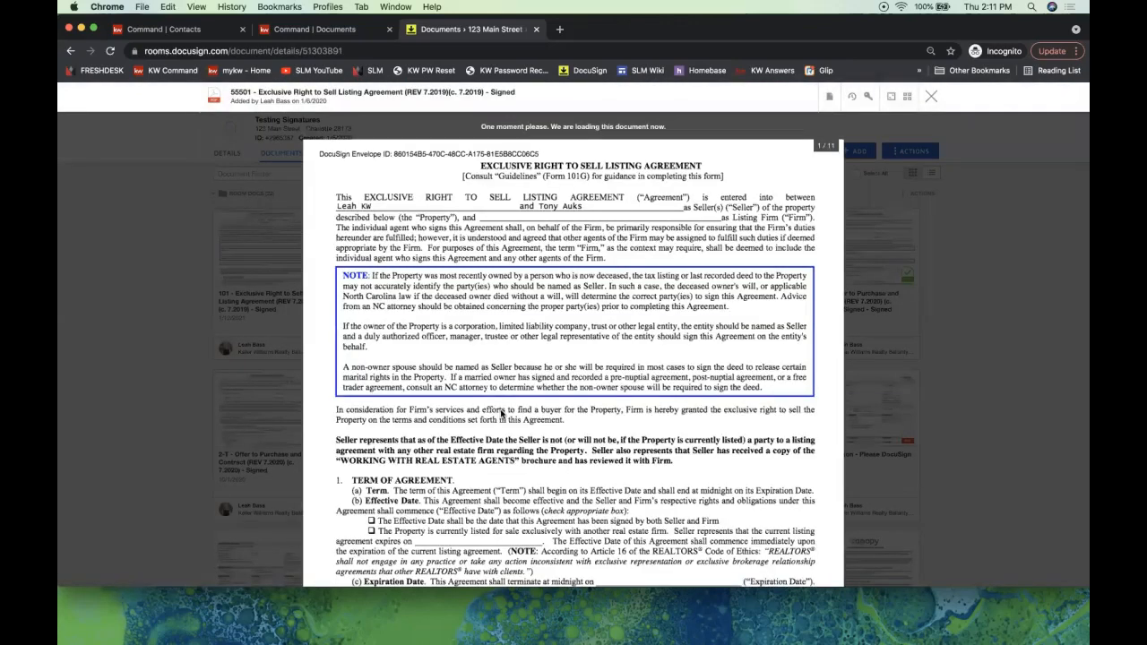
pyautogui.scroll(-7, 502, 412)
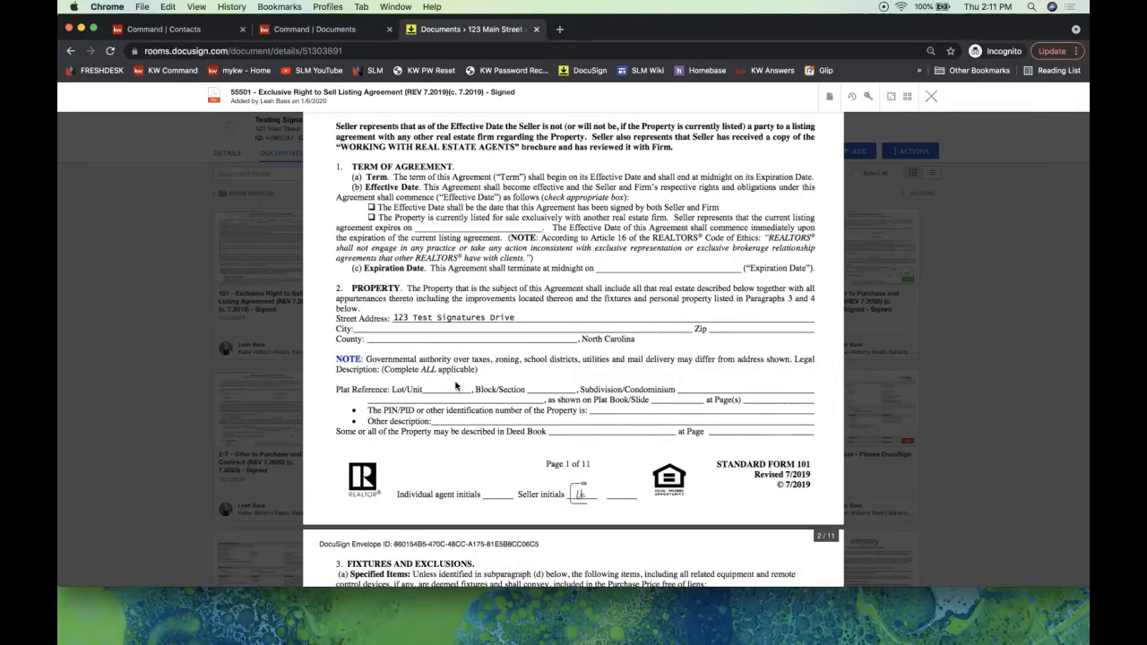
pyautogui.scroll(7, 649, 310)
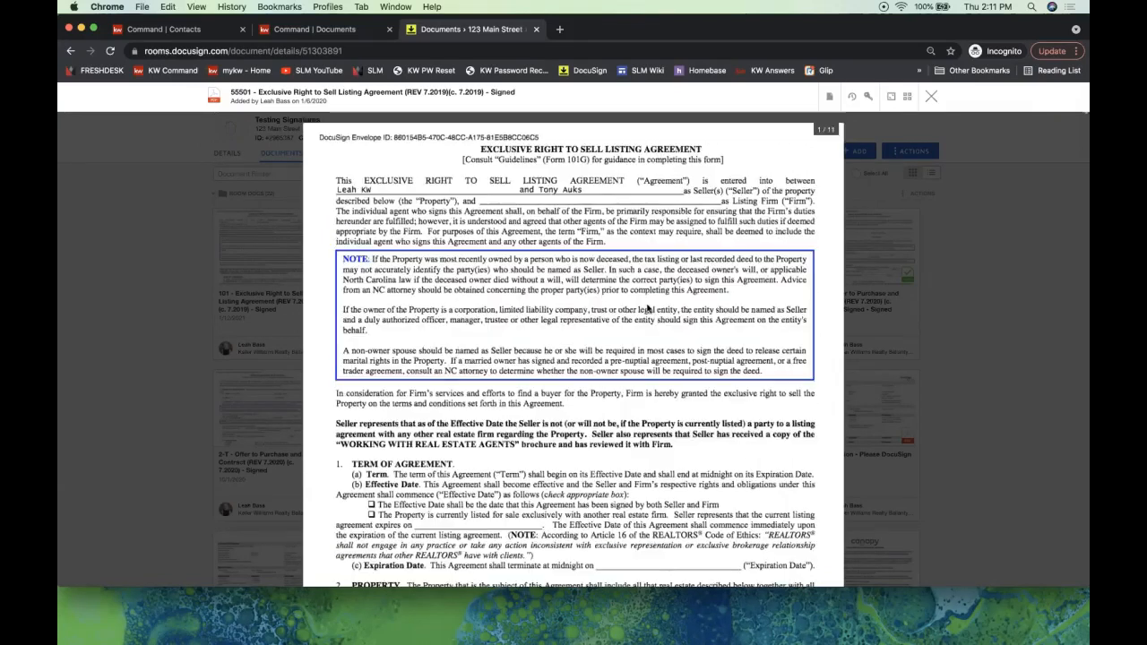
pyautogui.scroll(-1, 565, 265)
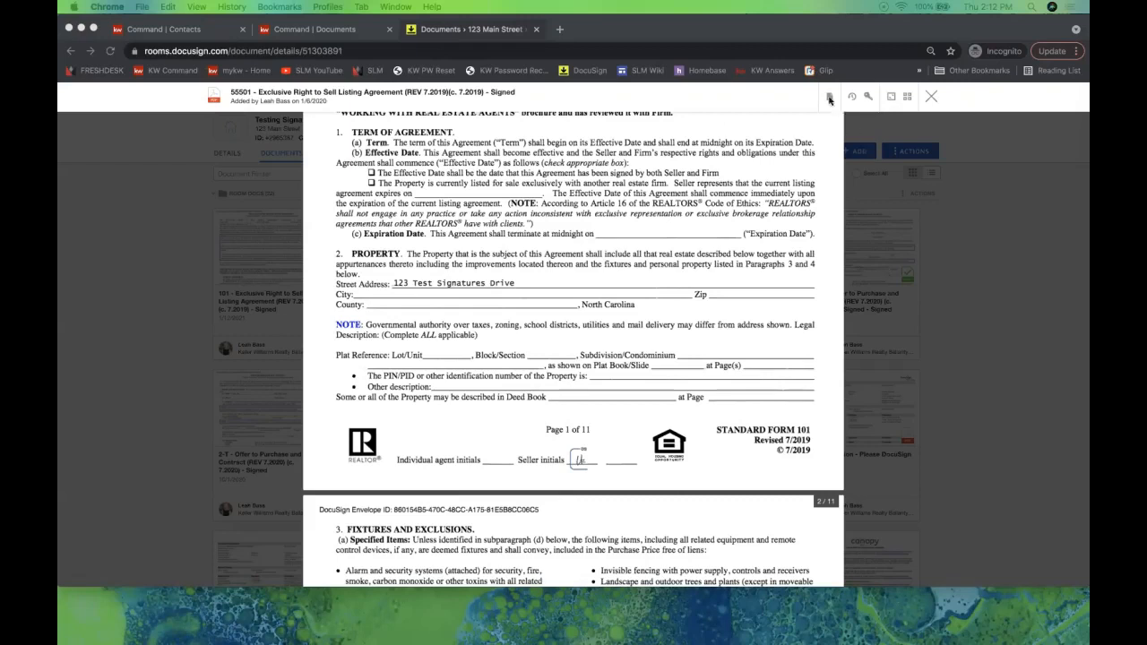
pyautogui.scroll(5, 675, 374)
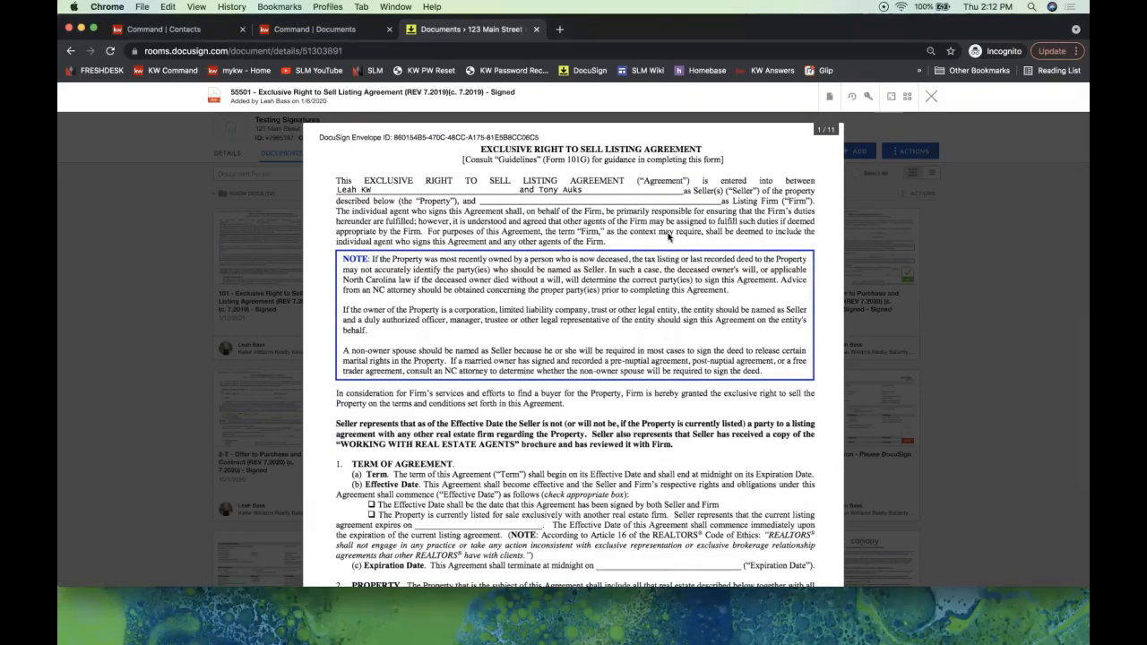
# - Show the listing agreement's actions menu, then bring the Google Docs tips page forward
pyautogui.click(830, 98)
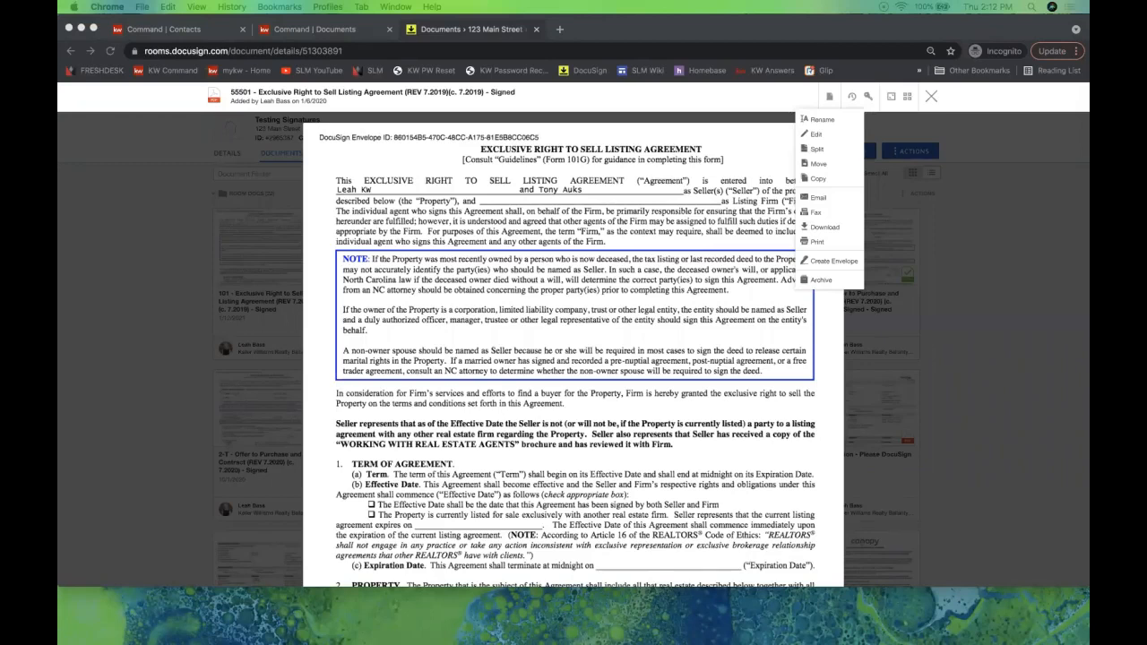
pyautogui.moveTo(59, 143); pyautogui.dragTo(360, 26)
pyautogui.scroll(-3, 424, 419)
pyautogui.scroll(-1, 423, 414)
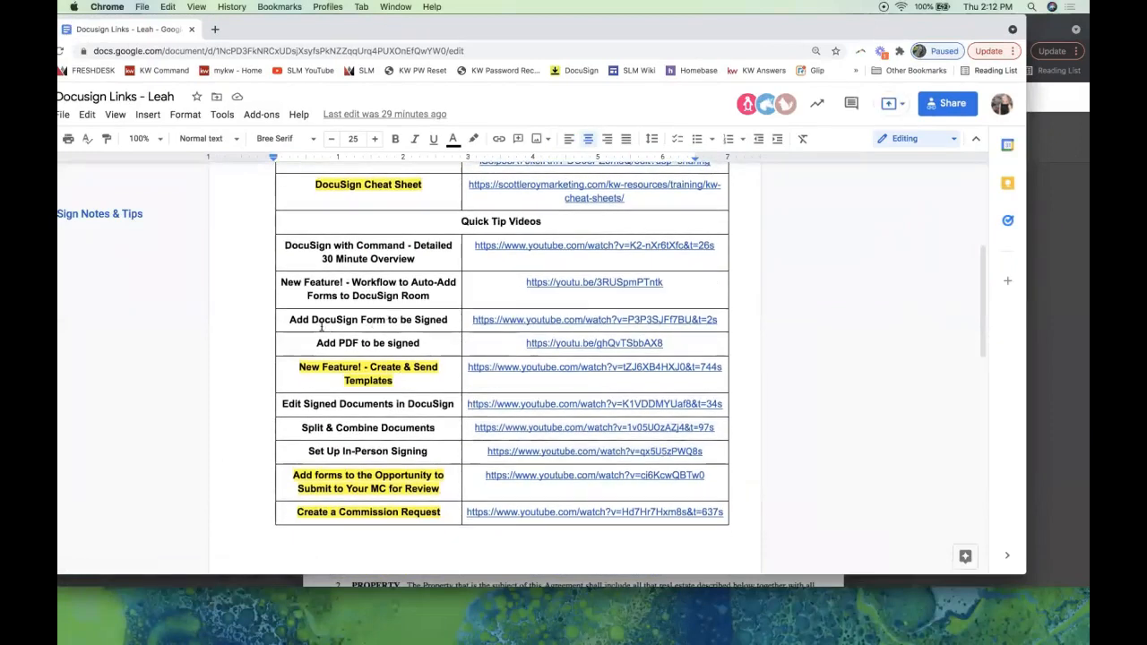
# - Find and select the 'Edit Signed Documents in DocuSign' entry in the Google Docs links table
pyautogui.press('super+f')
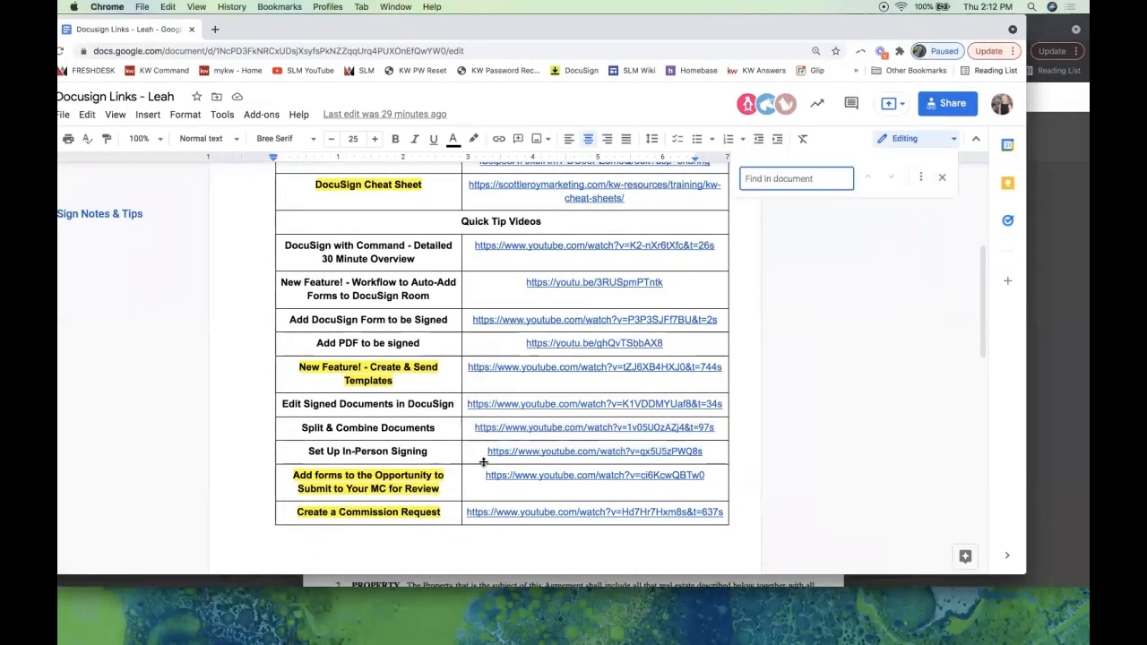
pyautogui.doubleClick(349, 404)
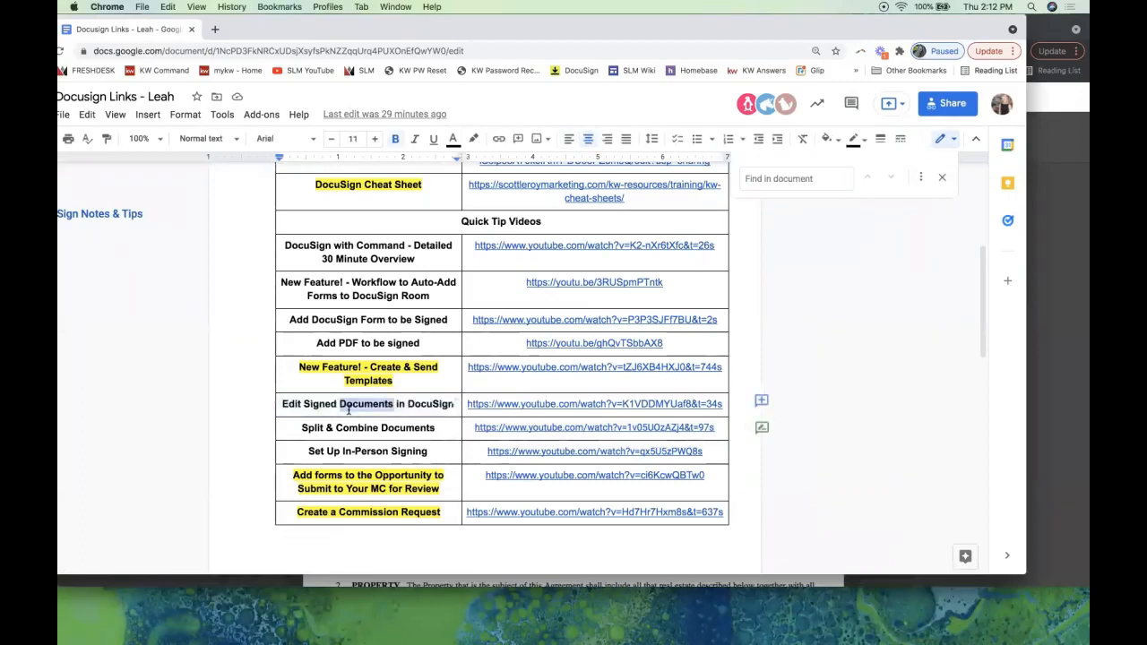
pyautogui.tripleClick(349, 409)
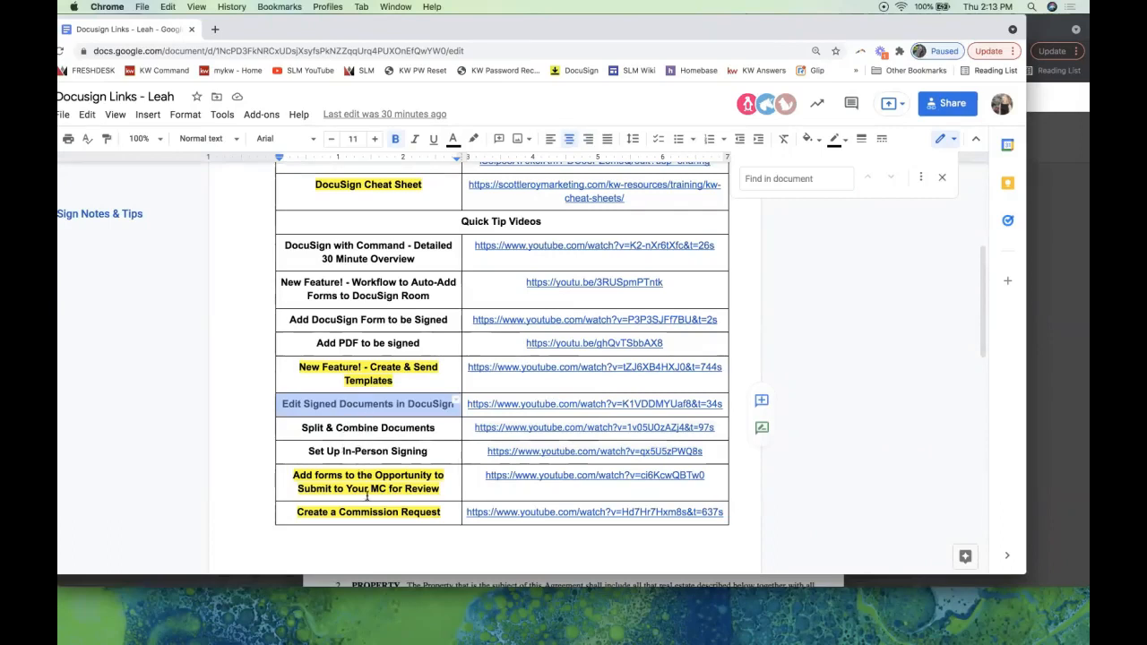
pyautogui.scroll(-2, 366, 495)
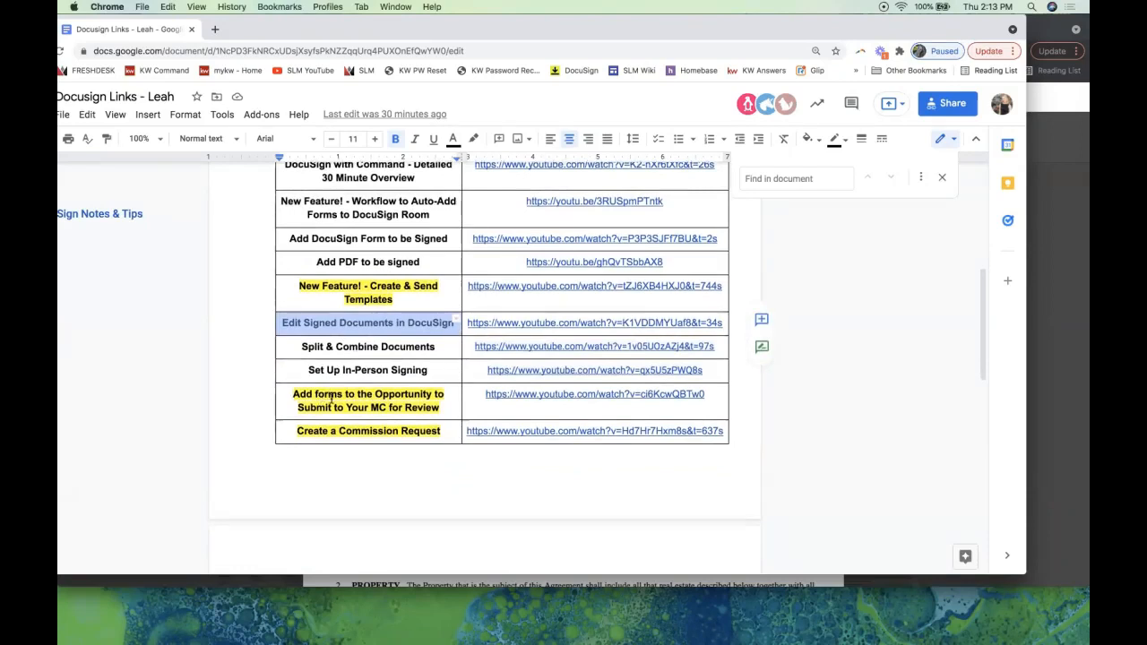
pyautogui.scroll(-5, 331, 400)
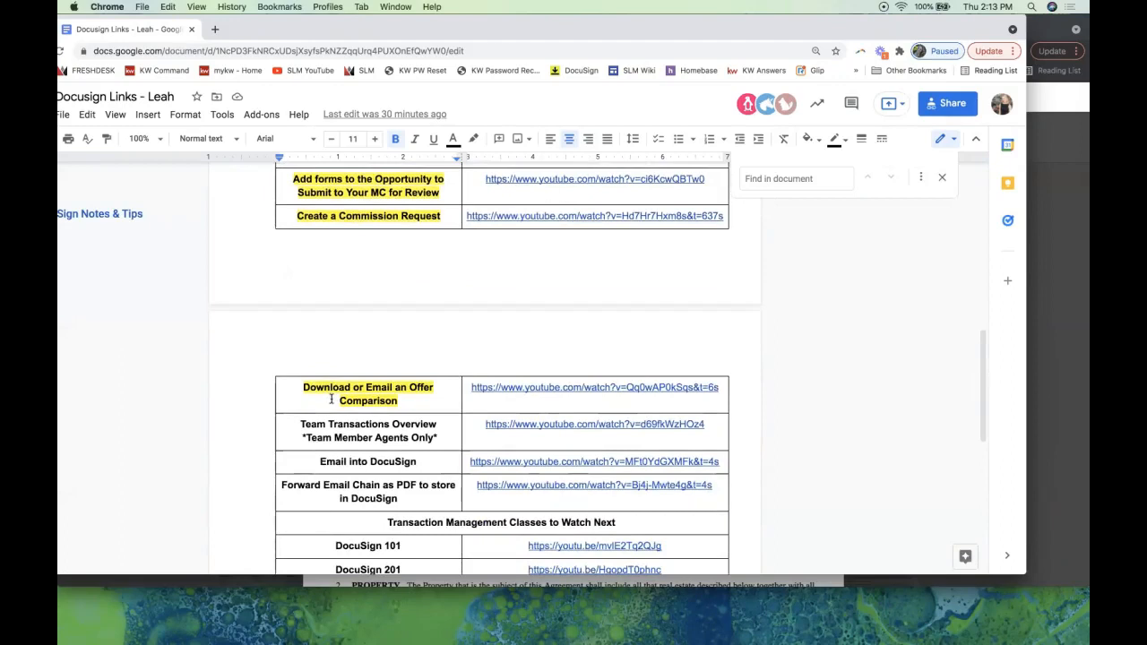
pyautogui.scroll(10, 331, 399)
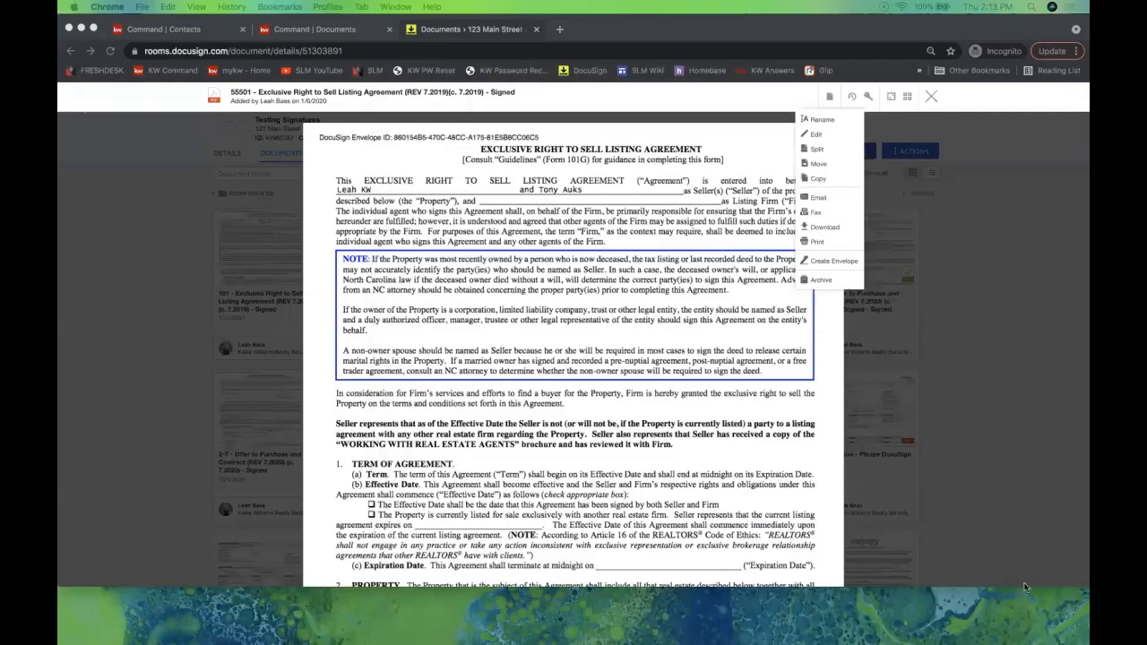
pyautogui.moveTo(1028, 638)
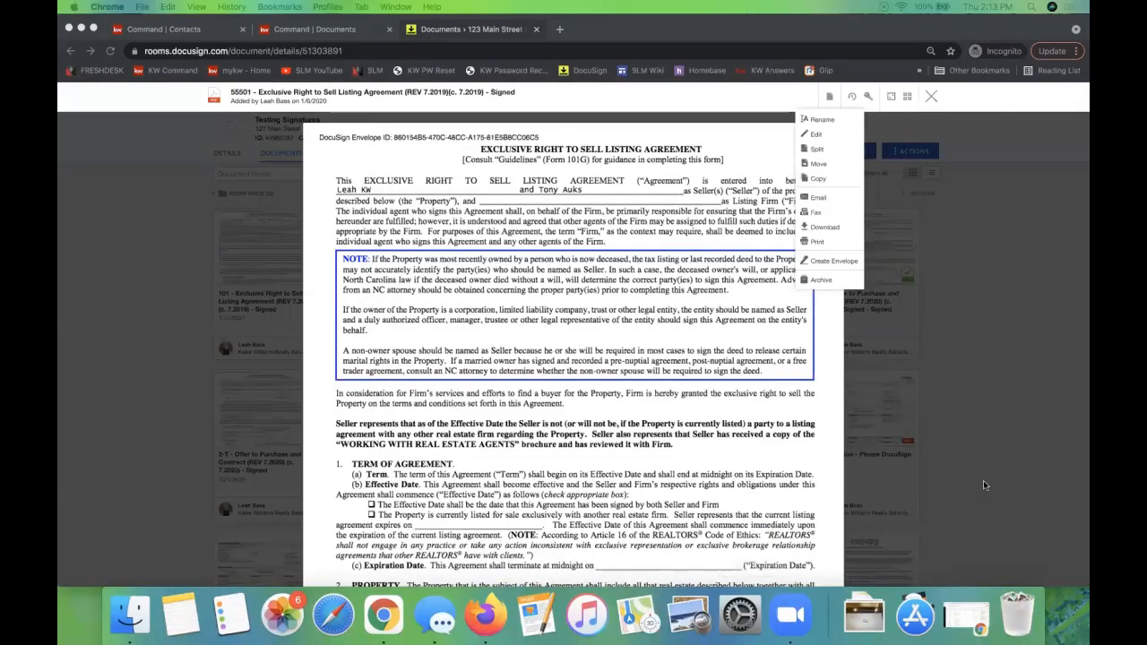